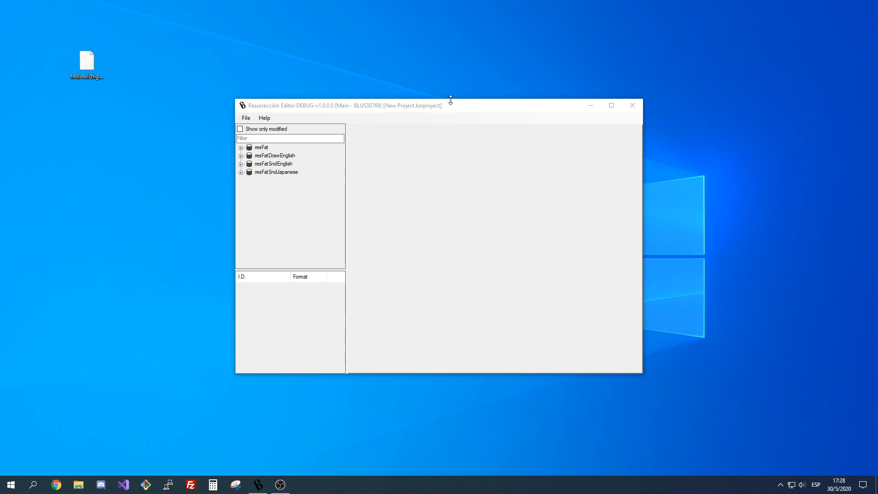
Open the project hollowIchigo.bsrproject from the desktop.
{"action": "left_click", "coordinate": [246, 117]}
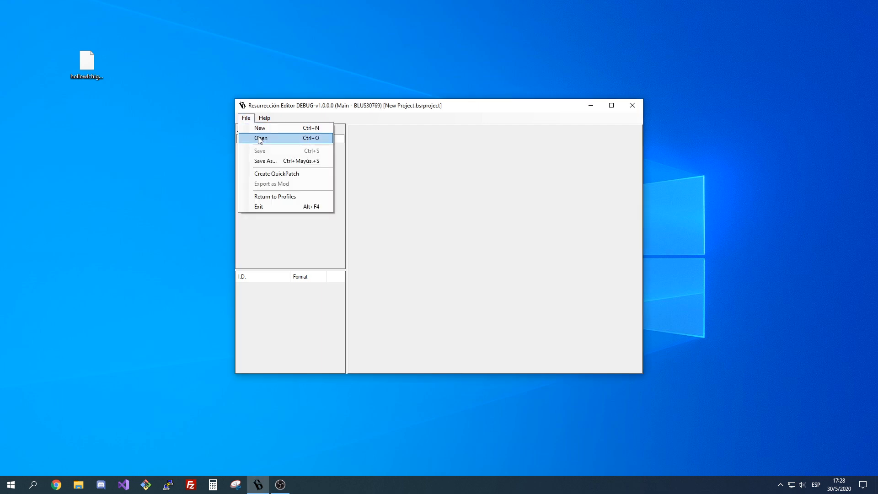
{"action": "left_click", "coordinate": [260, 138]}
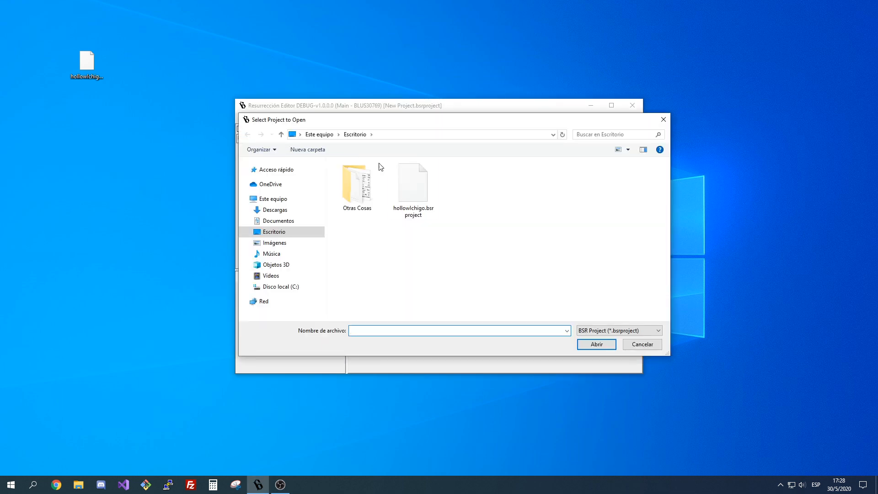
{"action": "left_click", "coordinate": [423, 197]}
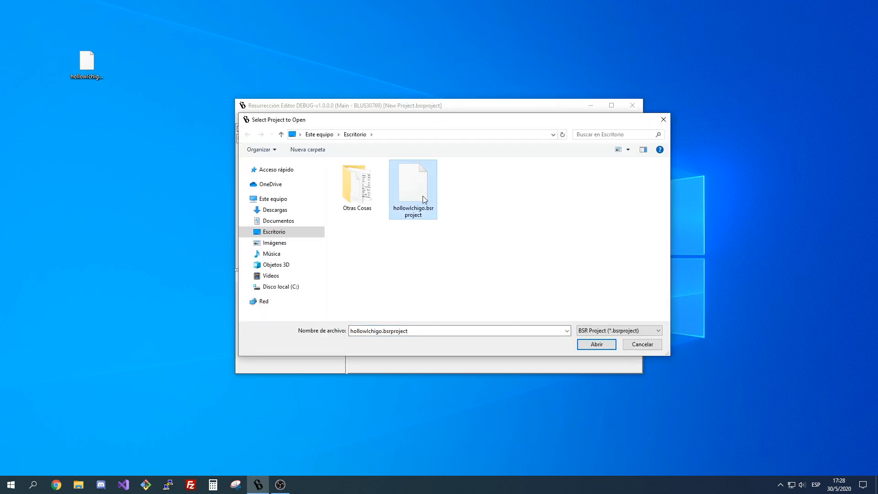
{"action": "double_click", "coordinate": [423, 196]}
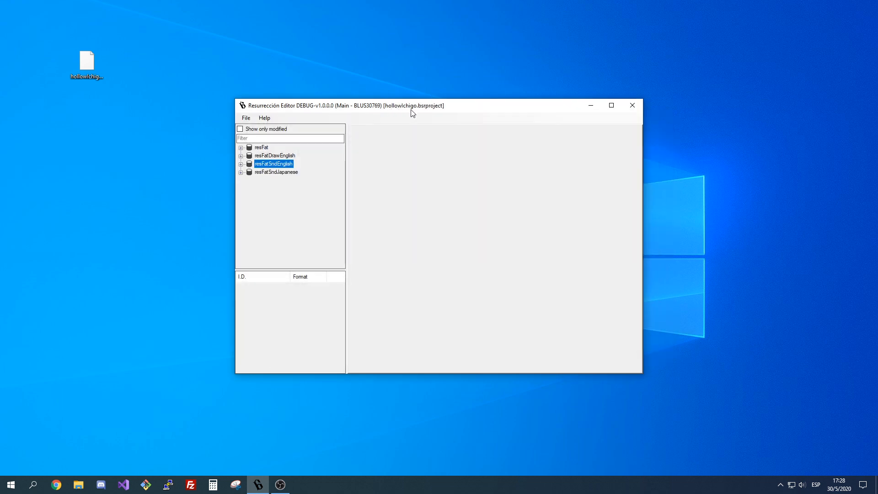
Show only the modified files and look through the asset list of figureIchigoImg for modified entries.
{"action": "left_click", "coordinate": [260, 129]}
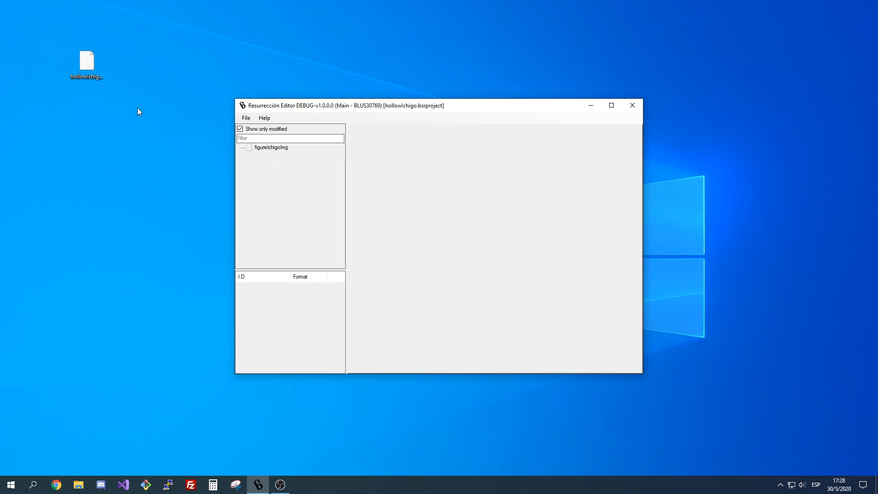
{"action": "left_click", "coordinate": [260, 149]}
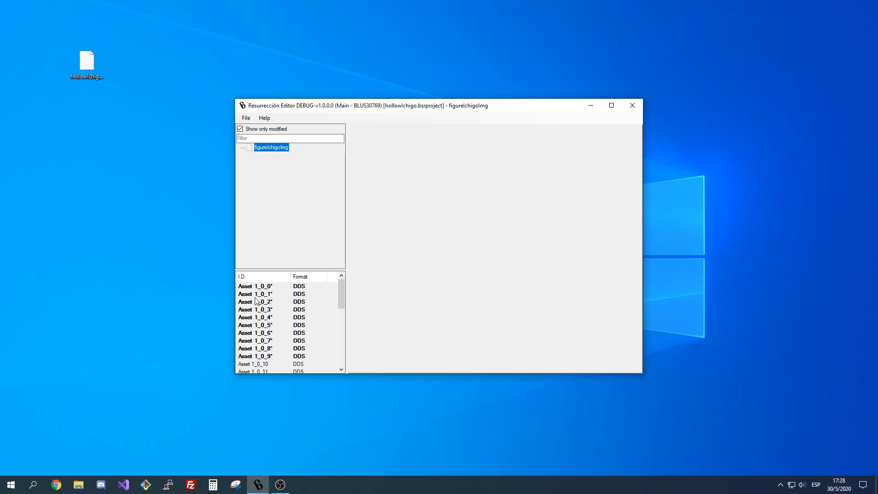
{"action": "scroll", "coordinate": [267, 302], "scroll_direction": "down", "scroll_amount": 7}
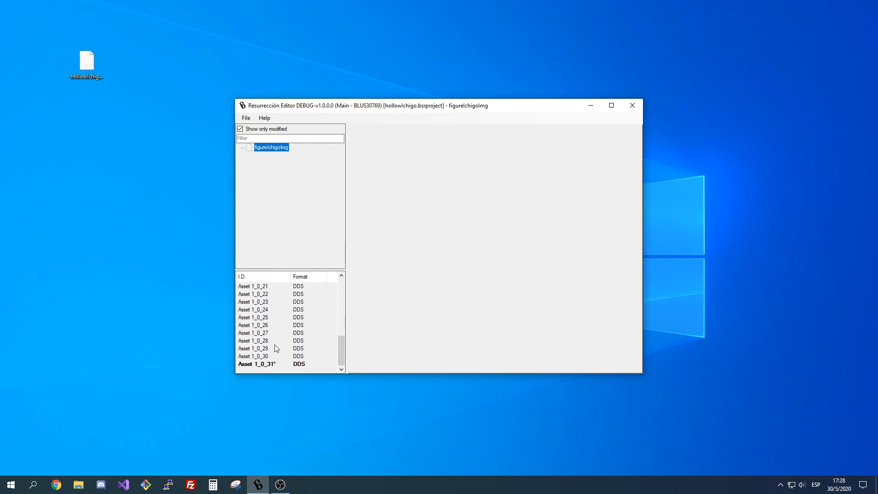
{"action": "scroll", "coordinate": [275, 347], "scroll_direction": "up", "scroll_amount": 7}
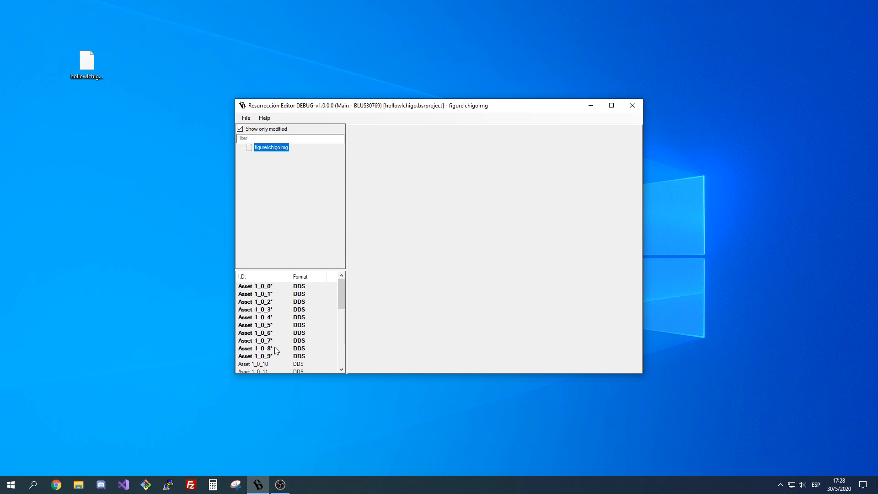
Show all files again and look through the asset list of btlIchigoImg in the Battle folder of resFatSndEnglish.
{"action": "left_click", "coordinate": [272, 131]}
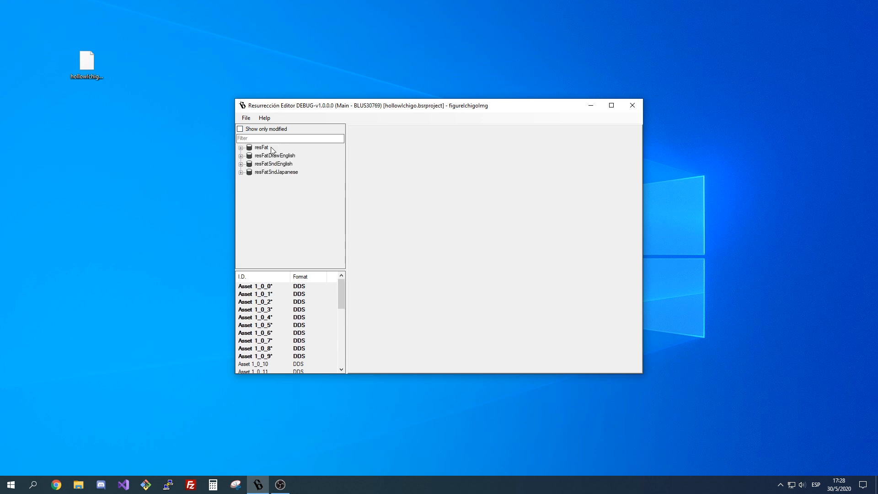
{"action": "double_click", "coordinate": [266, 164]}
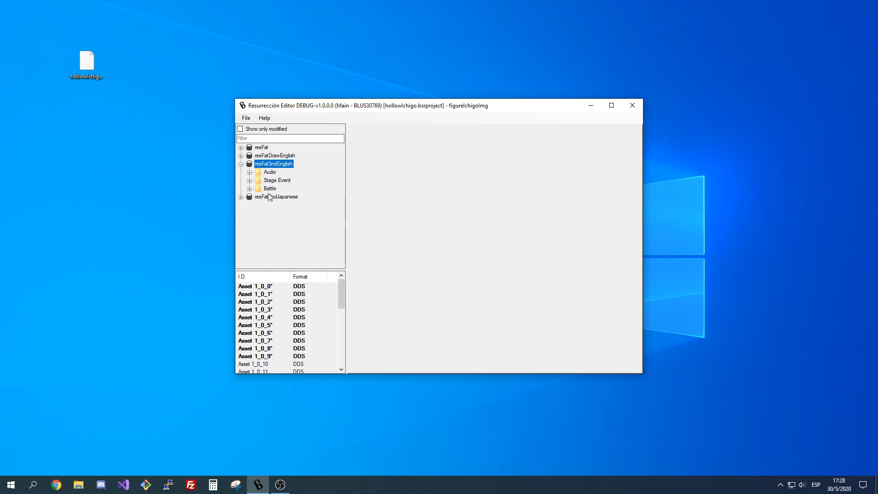
{"action": "double_click", "coordinate": [269, 189]}
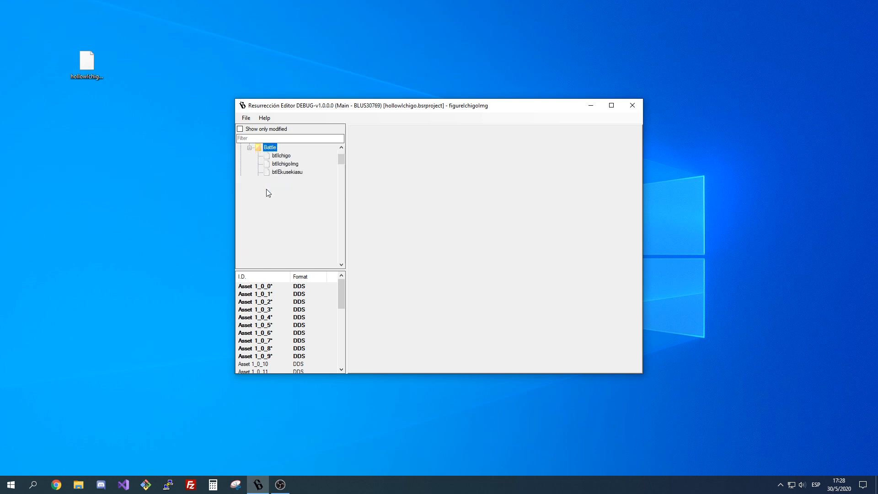
{"action": "left_click", "coordinate": [287, 165]}
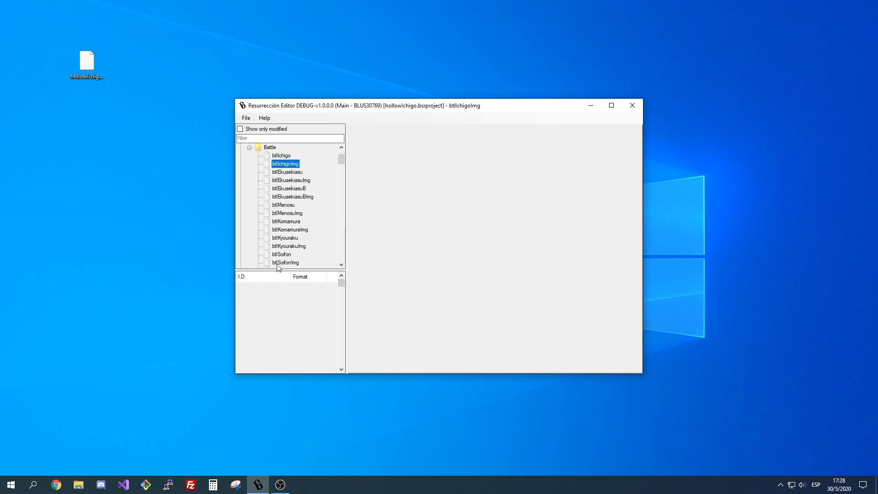
{"action": "scroll", "coordinate": [264, 324], "scroll_direction": "down", "scroll_amount": 9}
{"action": "scroll", "coordinate": [268, 331], "scroll_direction": "down", "scroll_amount": 1}
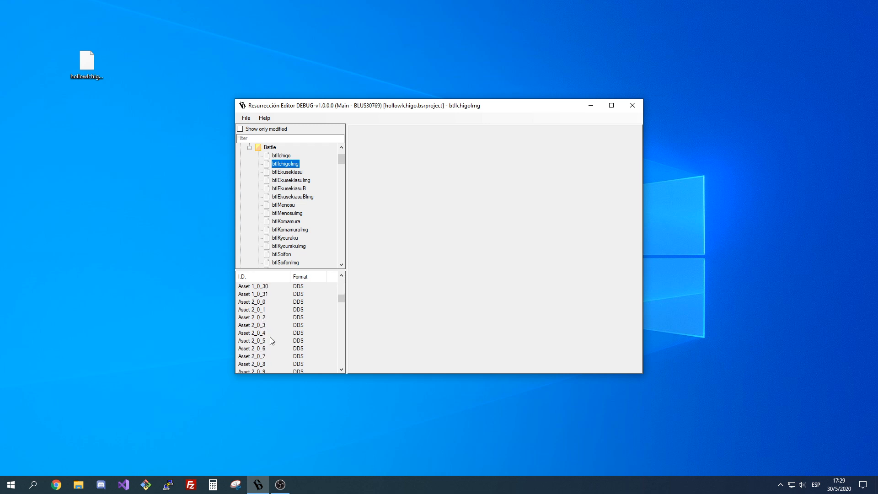
{"action": "scroll", "coordinate": [281, 323], "scroll_direction": "down", "scroll_amount": 20}
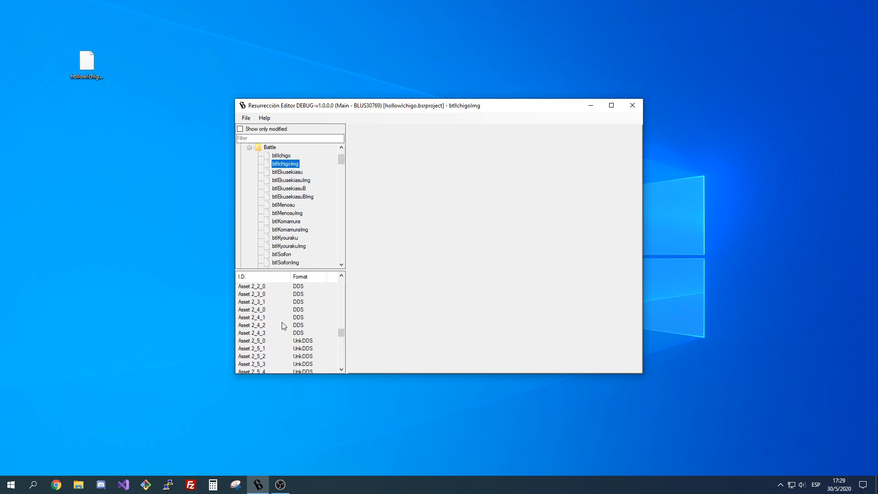
{"action": "scroll", "coordinate": [334, 352], "scroll_direction": "up", "scroll_amount": 3}
{"action": "scroll", "coordinate": [302, 315], "scroll_direction": "up", "scroll_amount": 5}
{"action": "scroll", "coordinate": [284, 337], "scroll_direction": "up", "scroll_amount": 3}
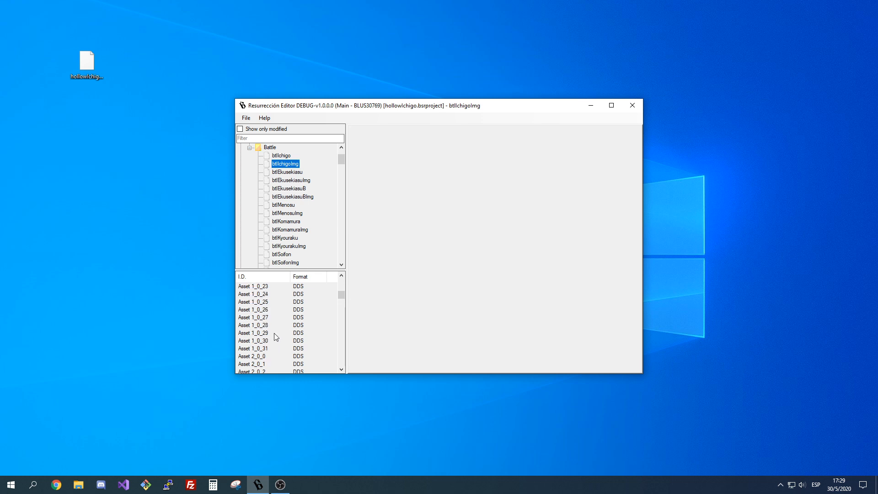
{"action": "scroll", "coordinate": [294, 350], "scroll_direction": "up", "scroll_amount": 7}
{"action": "scroll", "coordinate": [306, 220], "scroll_direction": "up", "scroll_amount": 2}
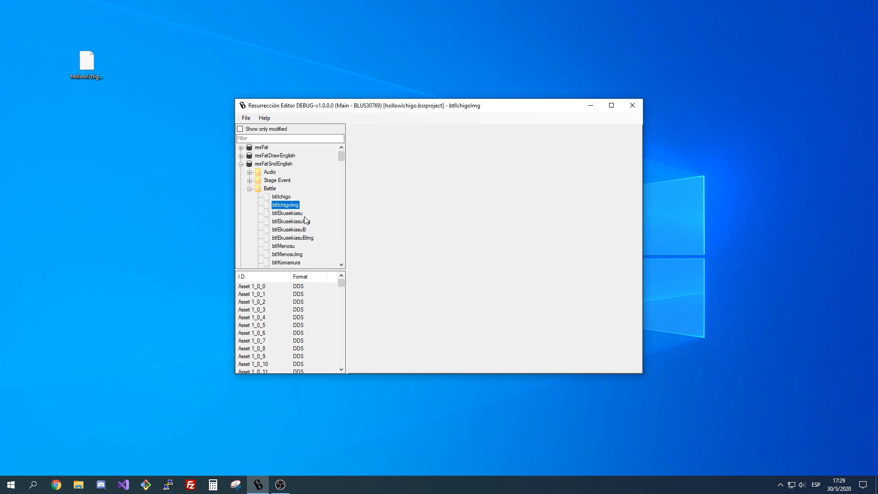
Collapse the Battle and resFatSndEnglish branches, show only the modified files, and load figureIchigoImg.
{"action": "left_click", "coordinate": [249, 189]}
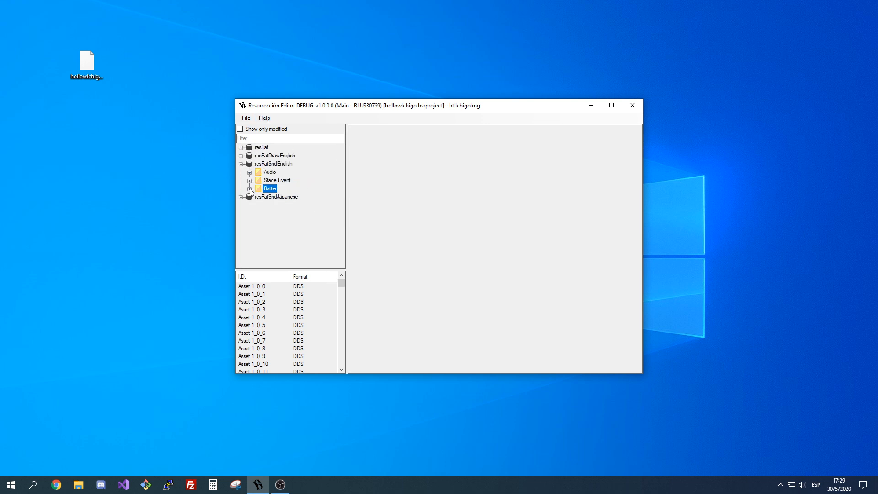
{"action": "left_click", "coordinate": [241, 163]}
{"action": "left_click", "coordinate": [253, 130]}
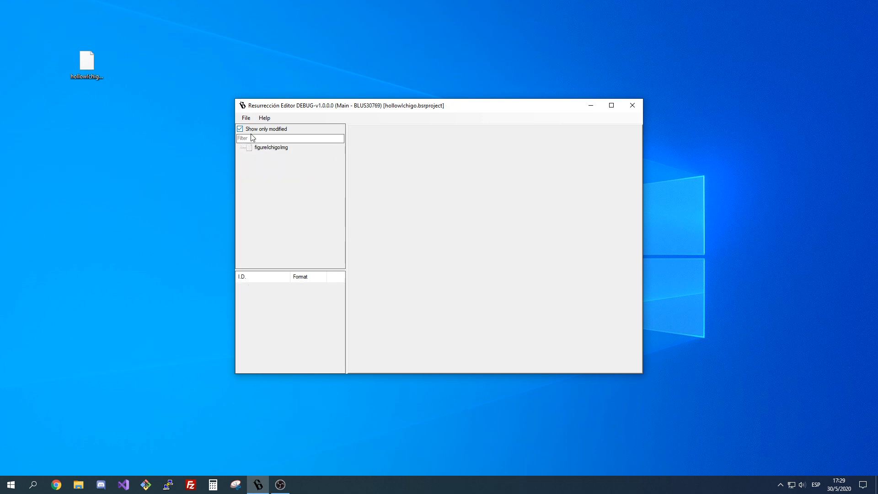
{"action": "left_click", "coordinate": [259, 147]}
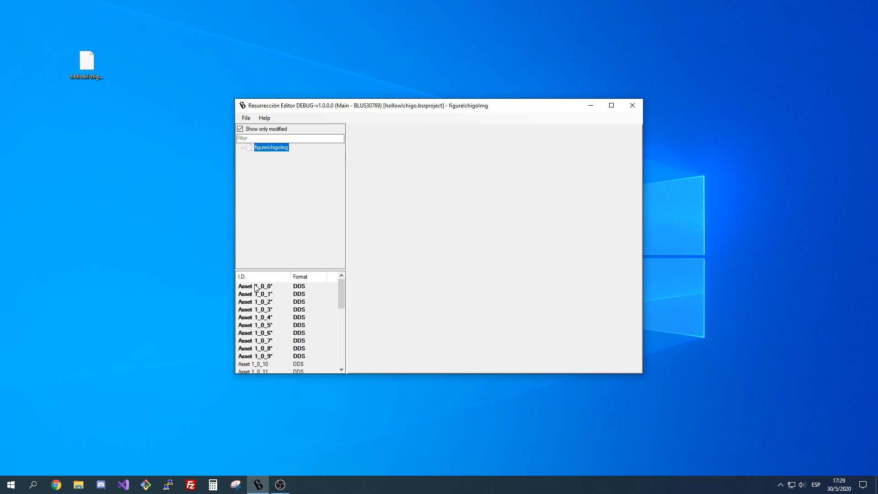
Enlarge the editor window and preview each modified texture of figureIchigoImg from Asset 1_0_0 through Asset 1_0_9.
{"action": "left_click_drag", "start_coordinate": [457, 108], "coordinate": [344, 43]}
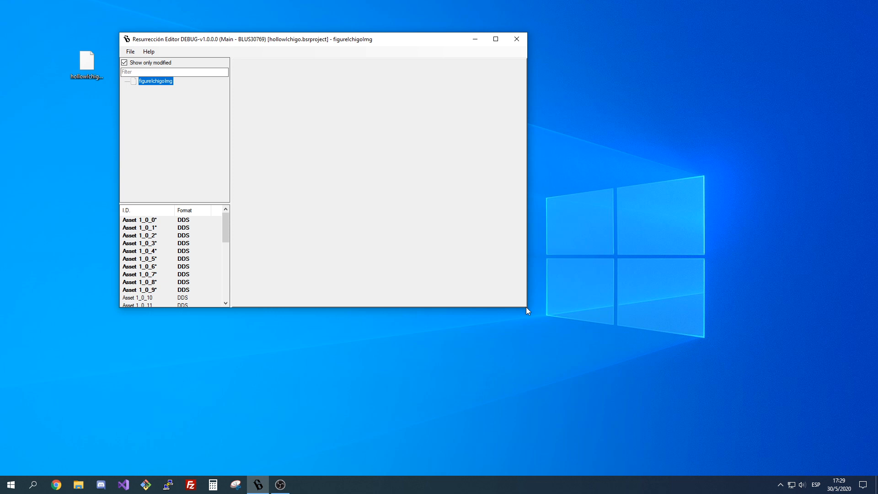
{"action": "left_click_drag", "start_coordinate": [526, 307], "coordinate": [746, 409]}
{"action": "double_click", "coordinate": [164, 286]}
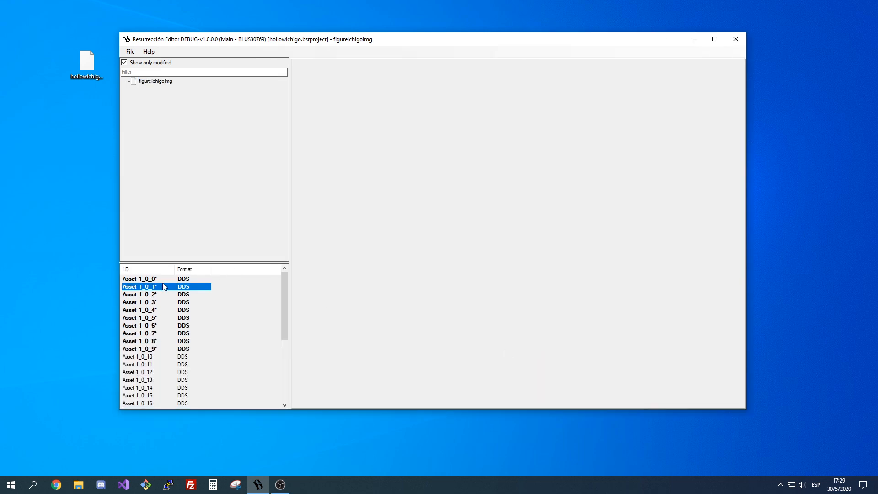
{"action": "key", "text": "Up"}
{"action": "key", "text": "Return"}
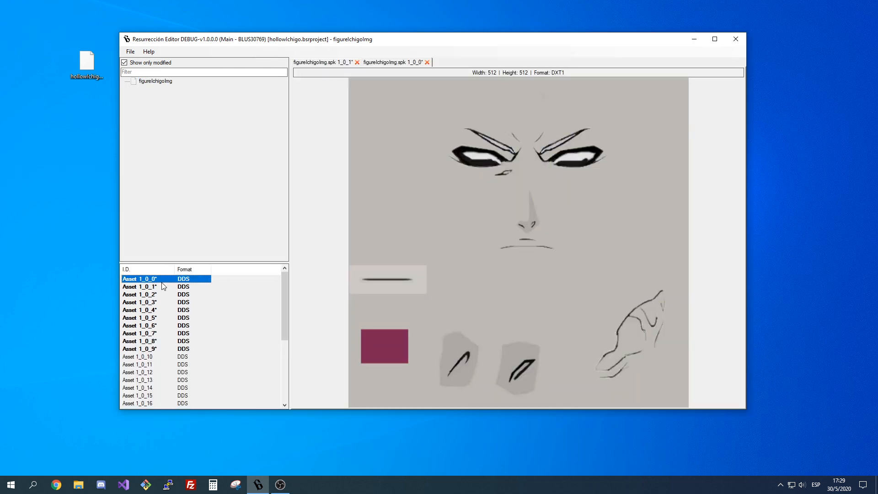
{"action": "key", "text": "Down"}
{"action": "key", "text": "Down"}
{"action": "key", "text": "Return"}
{"action": "key", "text": "Down"}
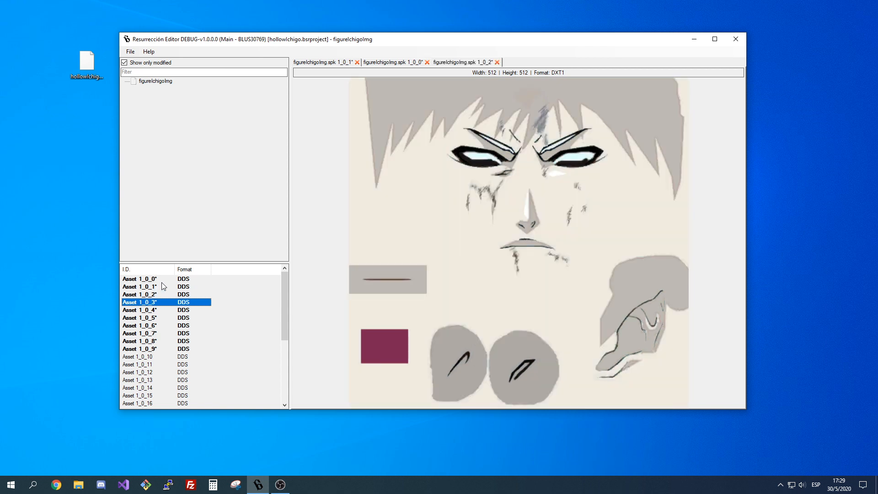
{"action": "key", "text": "Return"}
{"action": "key", "text": "Down"}
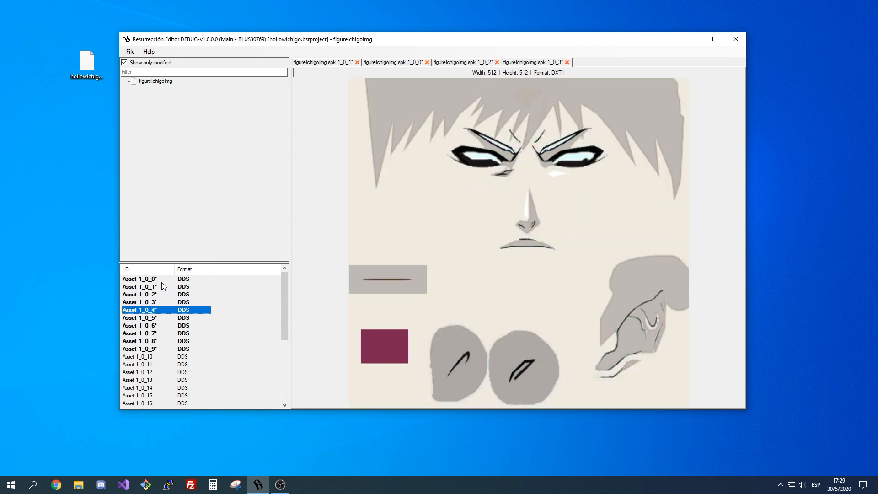
{"action": "key", "text": "Return"}
{"action": "key", "text": "Down"}
{"action": "key", "text": "Return"}
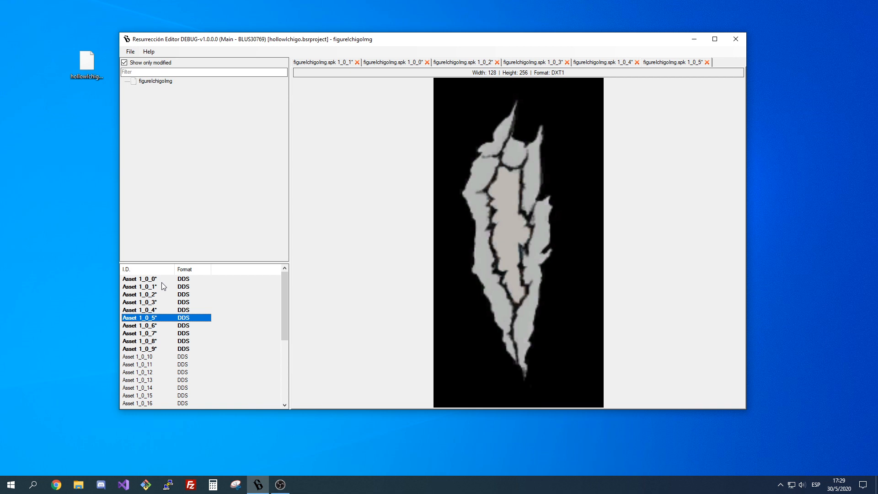
{"action": "key", "text": "Down"}
{"action": "key", "text": "Return"}
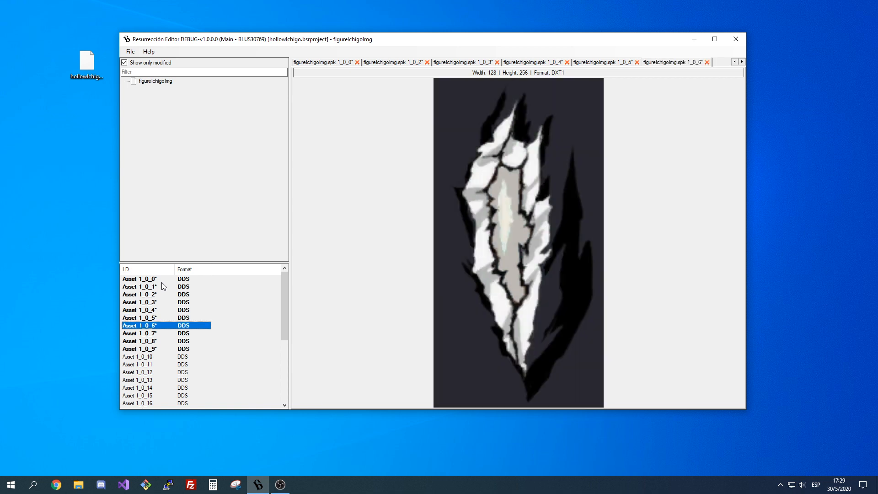
{"action": "key", "text": "Down"}
{"action": "key", "text": "Return"}
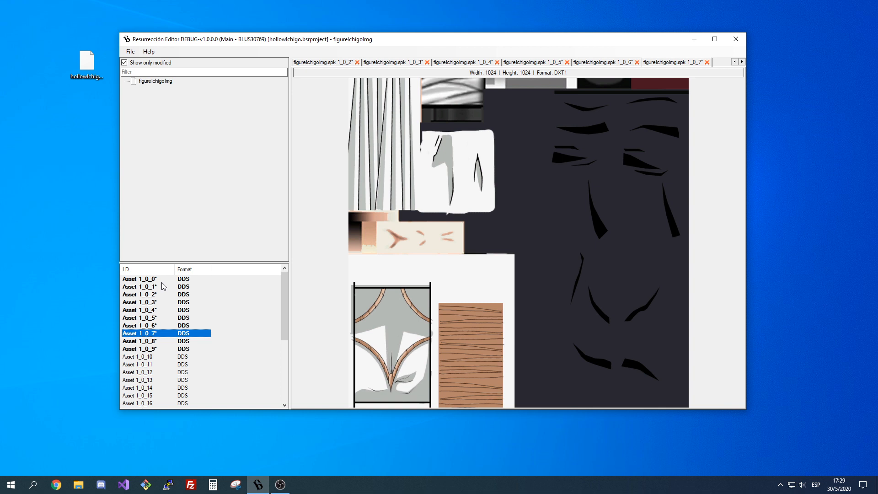
{"action": "key", "text": "Down"}
{"action": "key", "text": "Return"}
{"action": "key", "text": "Down"}
{"action": "key", "text": "Return"}
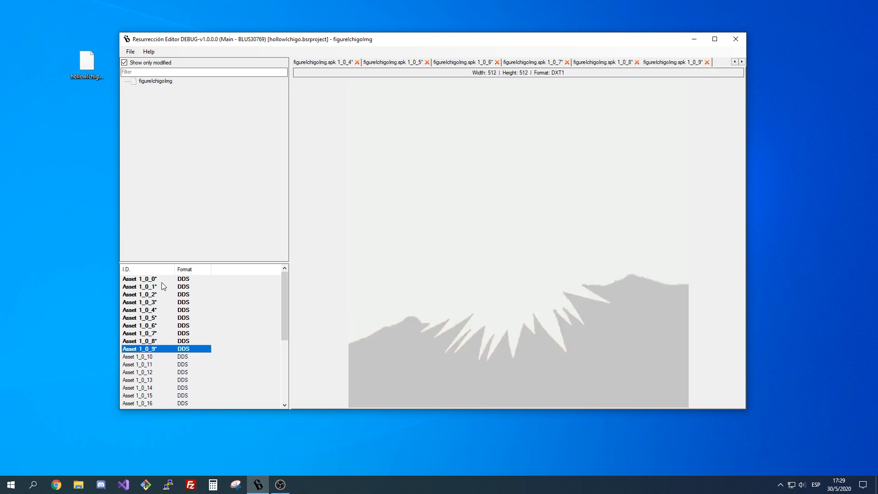
Close all the open previews of the modified textures.
{"action": "left_click", "coordinate": [357, 62]}
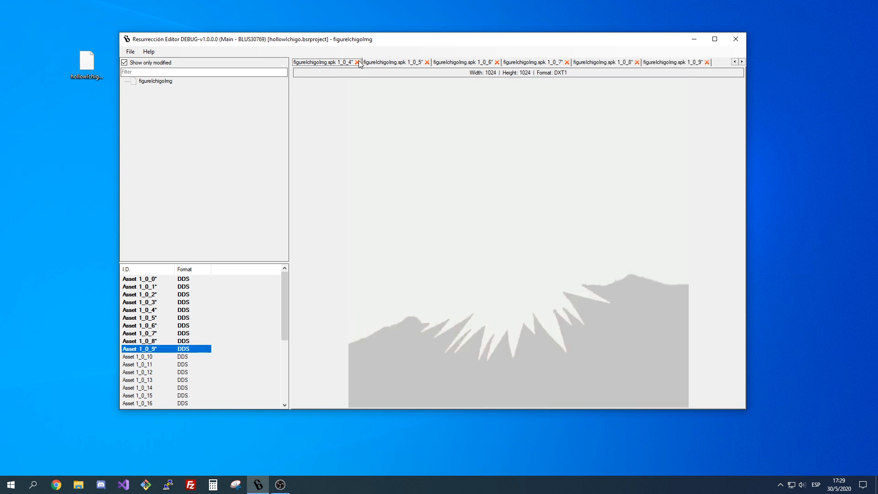
{"action": "left_click", "coordinate": [357, 62]}
{"action": "left_click", "coordinate": [357, 63]}
{"action": "left_click", "coordinate": [357, 62]}
{"action": "left_click", "coordinate": [357, 62]}
{"action": "left_click", "coordinate": [357, 62]}
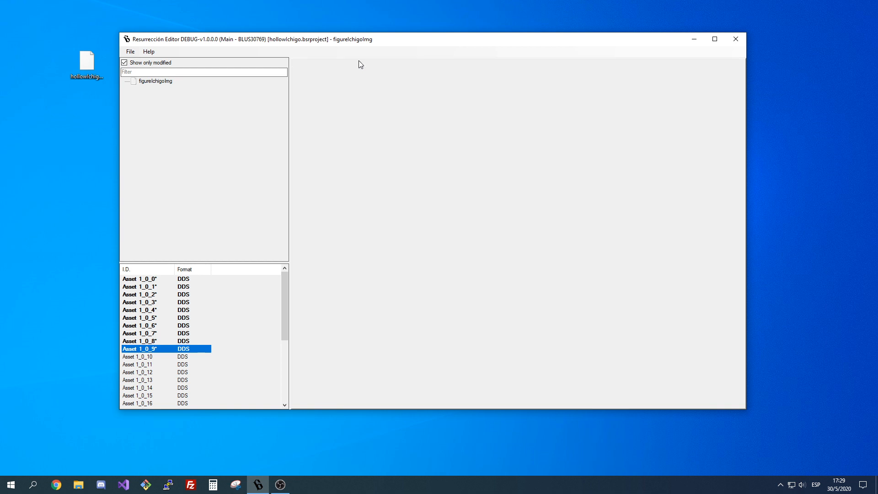
Preview the unmodified textures Asset 1_0_10, 1_0_11 and 1_0_12, and close the first two previews.
{"action": "left_click", "coordinate": [144, 358]}
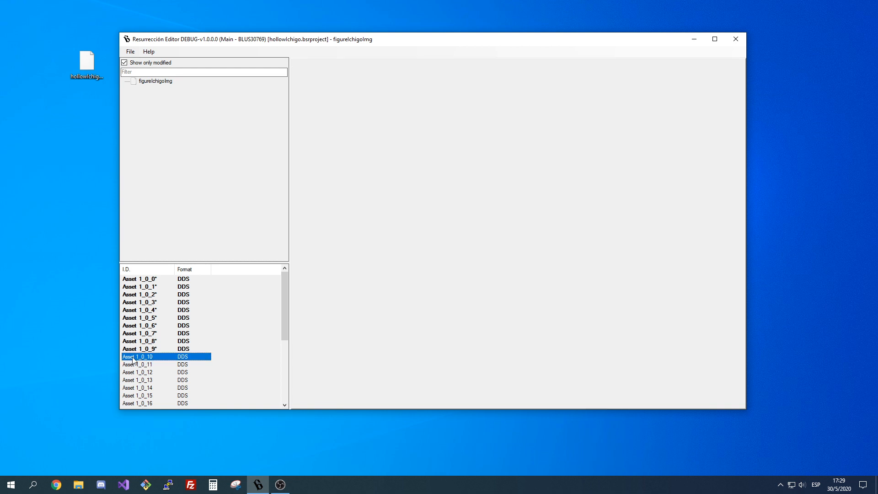
{"action": "double_click", "coordinate": [133, 361]}
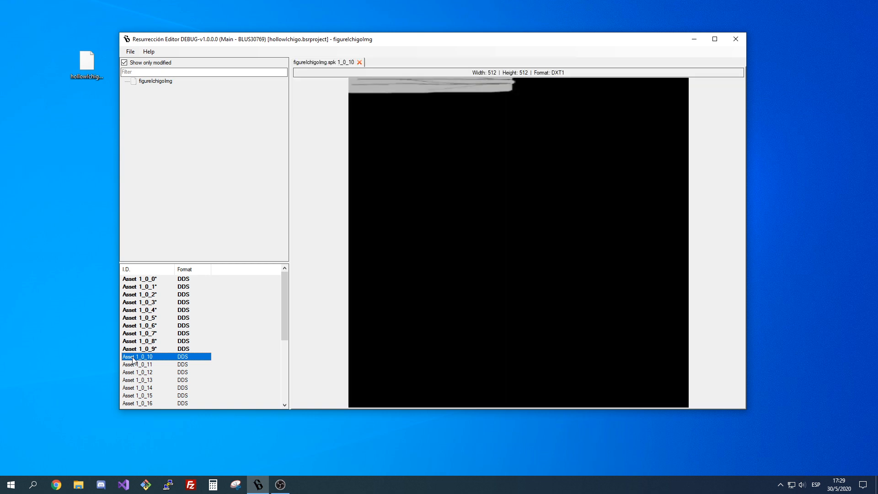
{"action": "key", "text": "Down"}
{"action": "key", "text": "Return"}
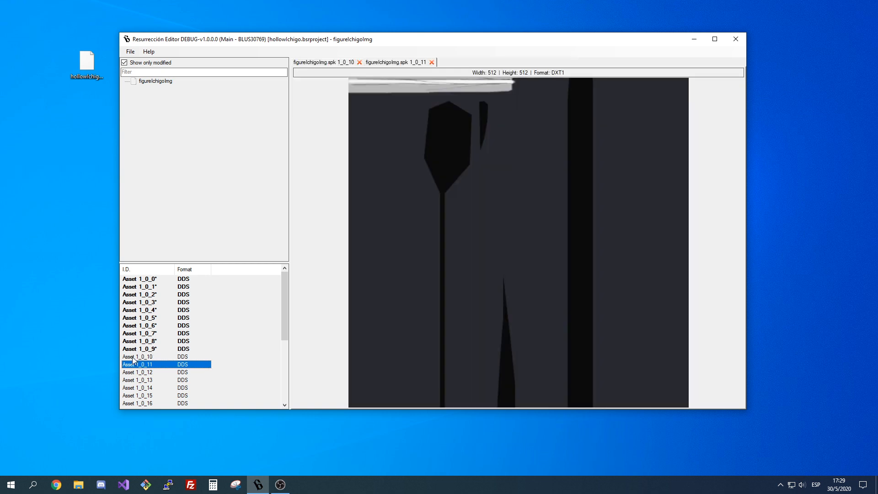
{"action": "key", "text": "Down"}
{"action": "key", "text": "Return"}
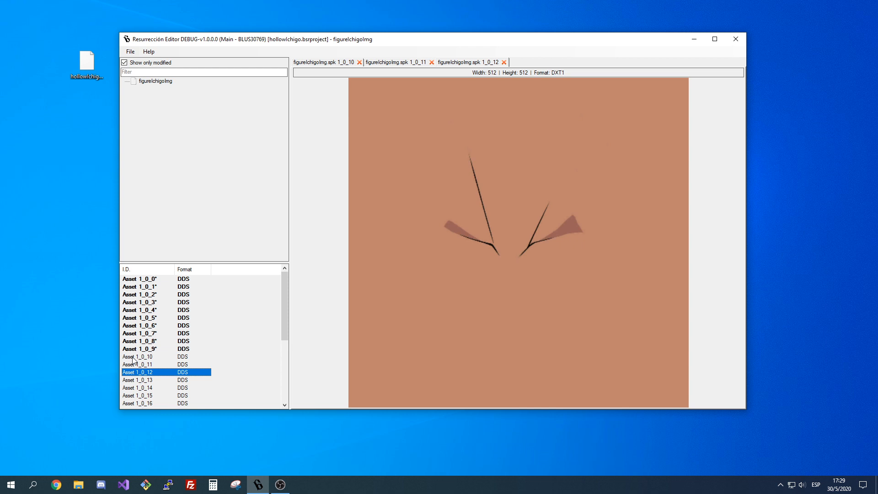
{"action": "left_click", "coordinate": [360, 62]}
{"action": "left_click", "coordinate": [359, 62]}
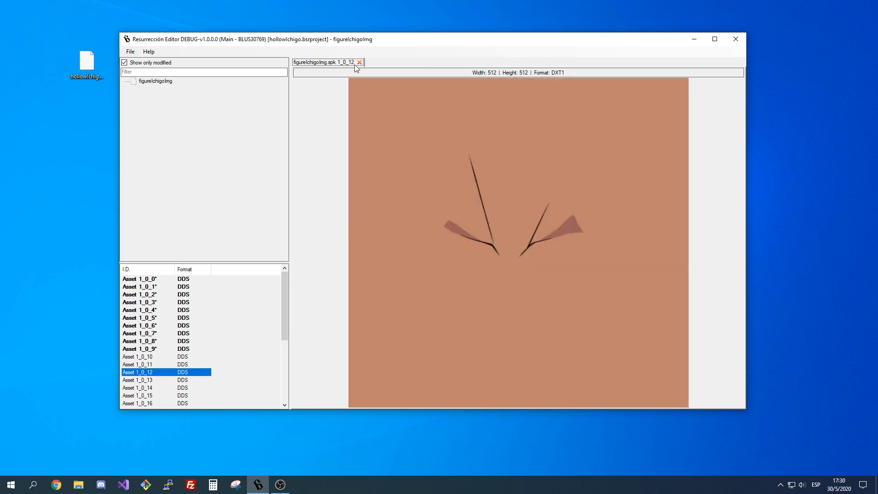
Preview Asset 1_0_13 through Asset 1_0_16, keeping all but the Asset 1_0_16 preview open.
{"action": "double_click", "coordinate": [147, 381]}
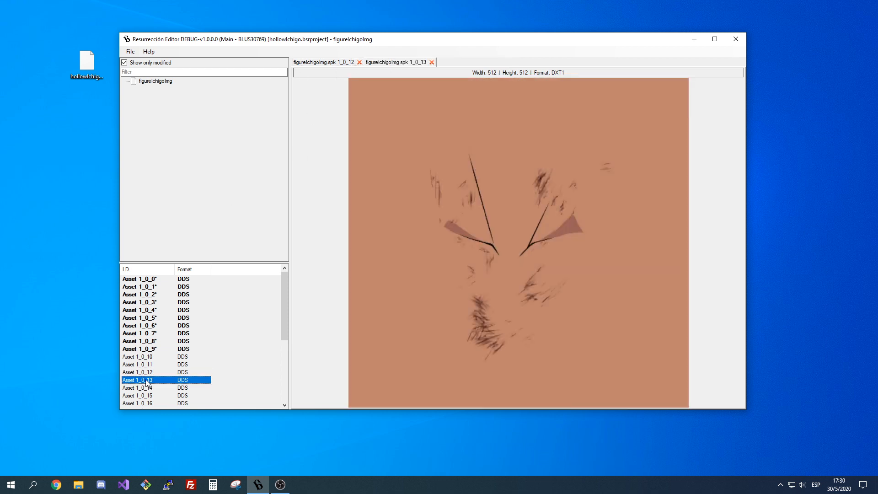
{"action": "double_click", "coordinate": [156, 373]}
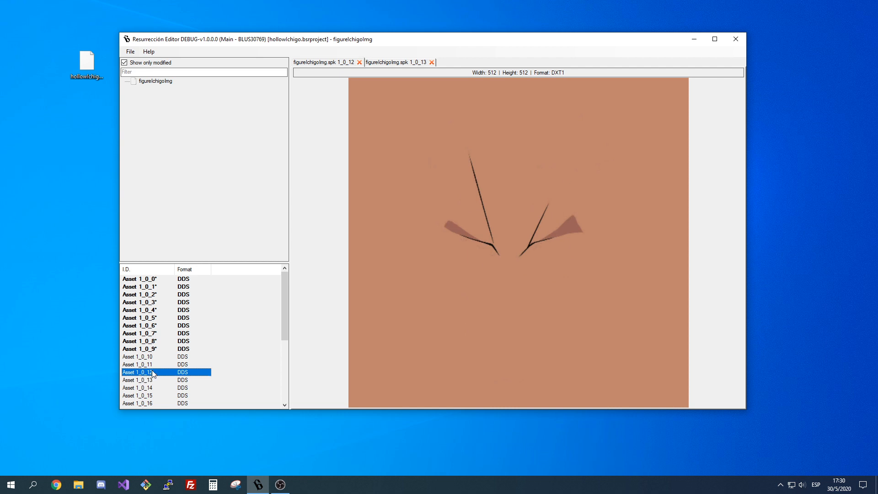
{"action": "double_click", "coordinate": [154, 383]}
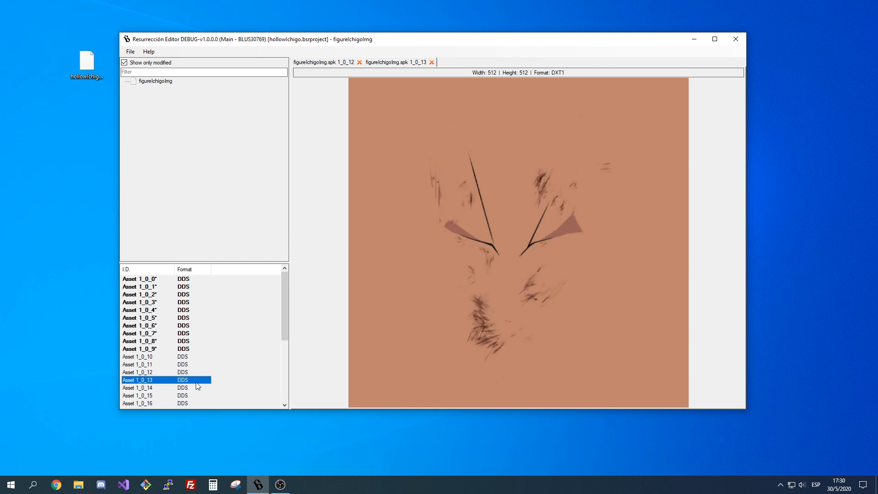
{"action": "double_click", "coordinate": [156, 389]}
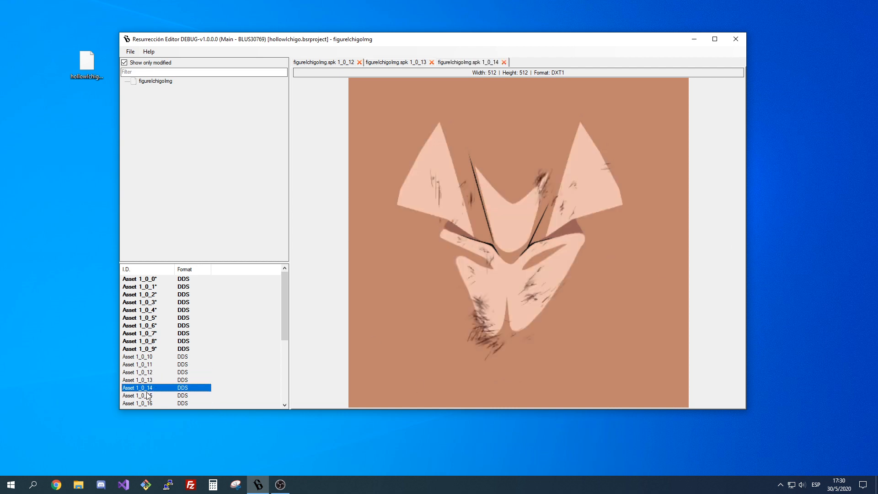
{"action": "double_click", "coordinate": [148, 397]}
{"action": "scroll", "coordinate": [148, 397], "scroll_direction": "down", "scroll_amount": 2}
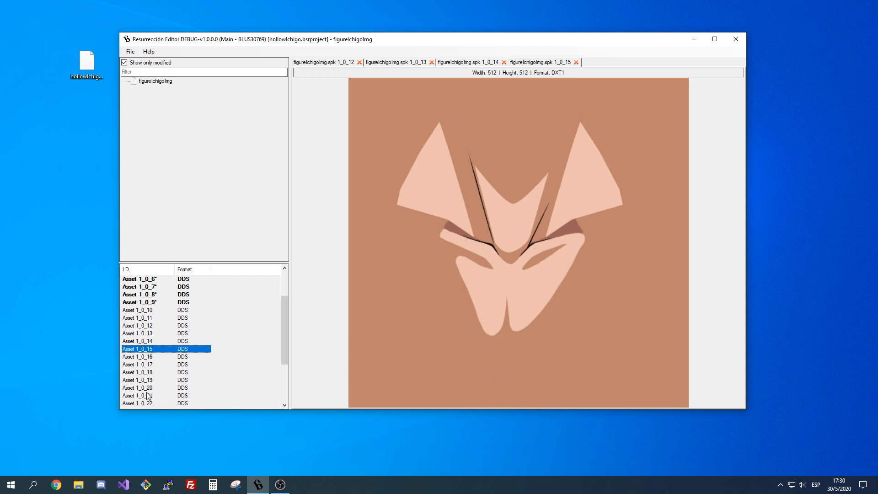
{"action": "double_click", "coordinate": [155, 357]}
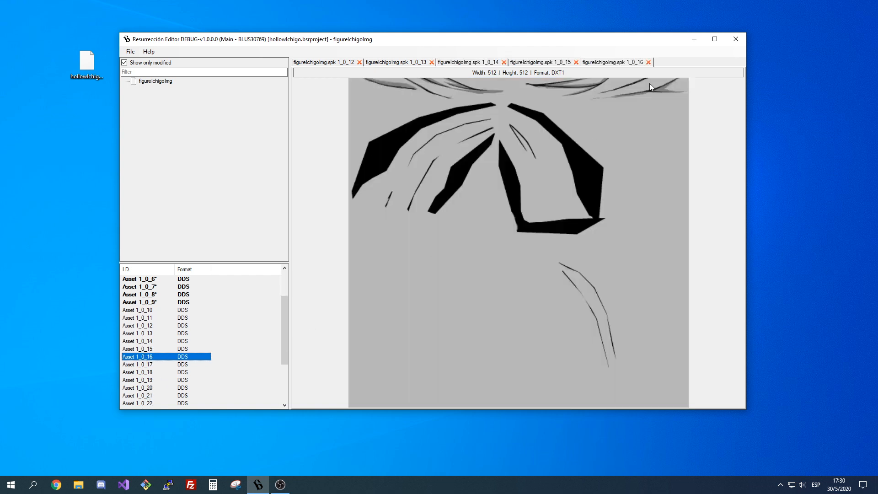
{"action": "left_click", "coordinate": [649, 62]}
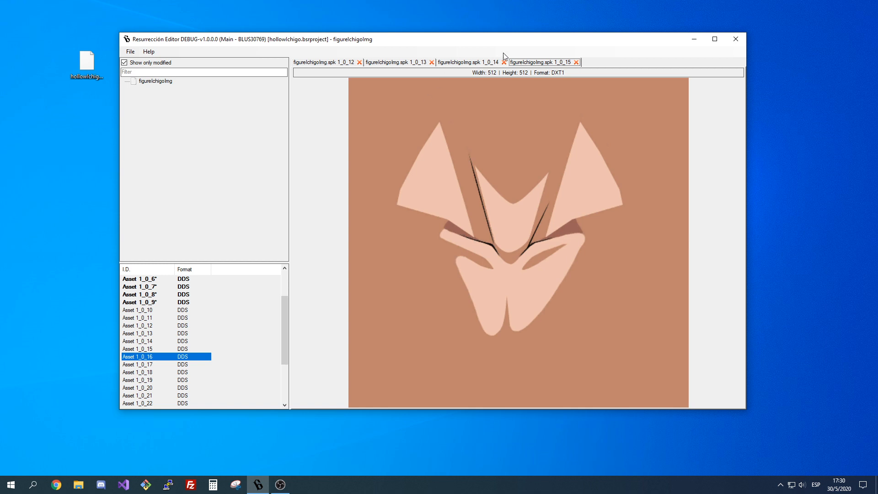
Flip back and forth between the open previews of Asset 1_0_12, 1_0_13 and 1_0_14 to compare the face textures.
{"action": "left_click", "coordinate": [459, 63]}
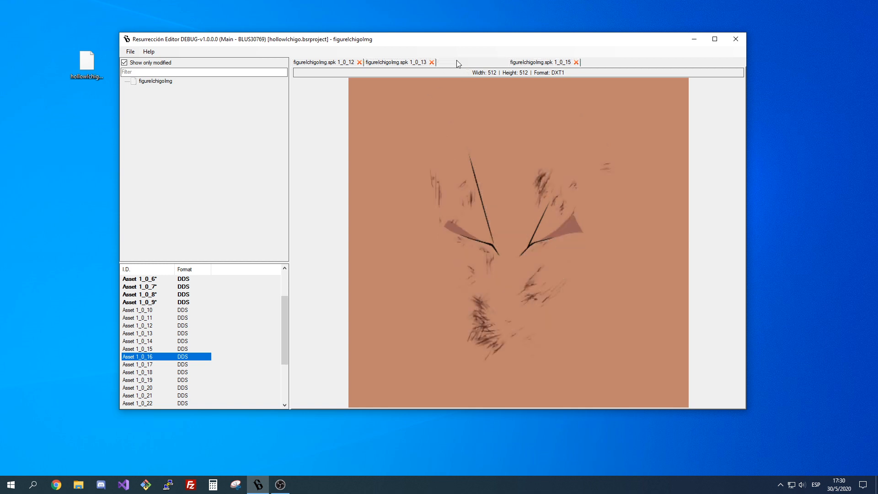
{"action": "key", "text": "Left"}
{"action": "key", "text": "Left"}
{"action": "key", "text": "Right"}
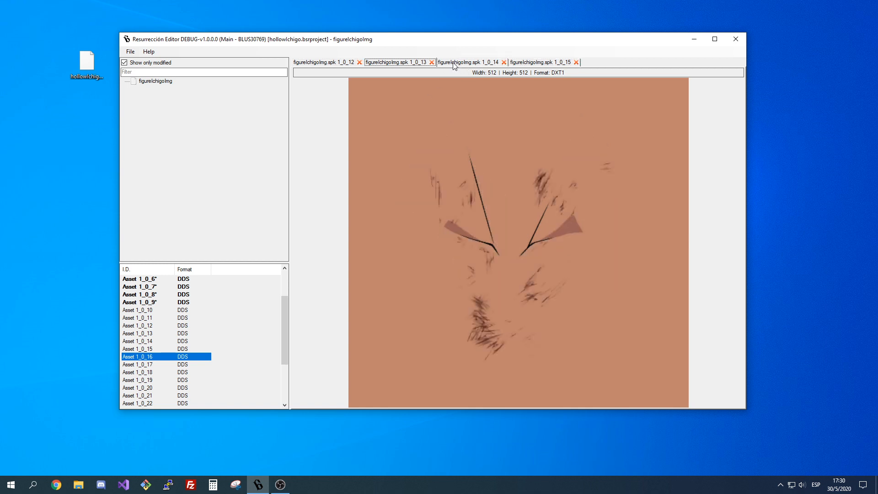
{"action": "key", "text": "Right"}
{"action": "key", "text": "Left"}
{"action": "key", "text": "Left"}
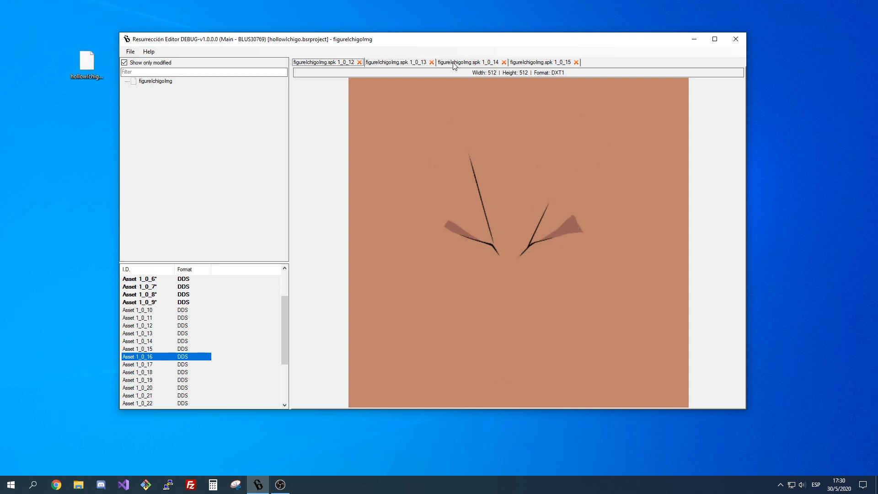
{"action": "key", "text": "Right"}
{"action": "key", "text": "Right"}
{"action": "key", "text": "Left"}
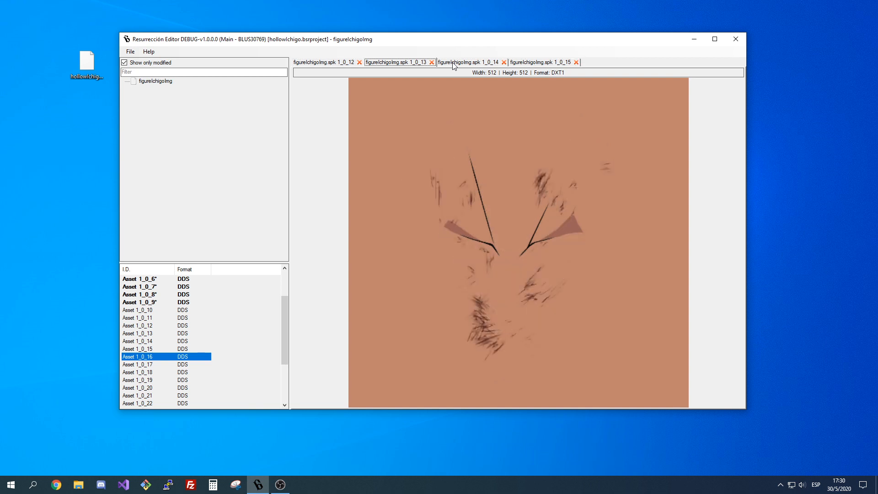
{"action": "key", "text": "Left"}
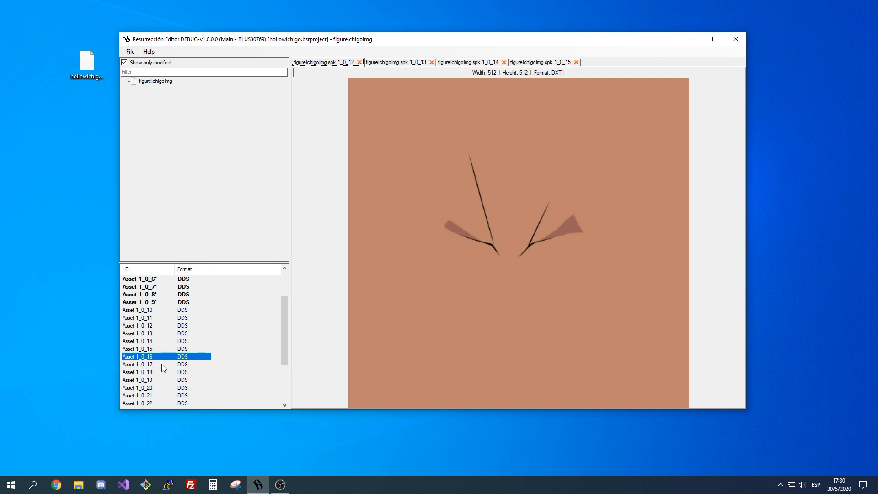
Export Asset 1_0_12 through Asset 1_0_15 together to the desktop folder (Escritorio) and clear the asset selection.
{"action": "left_click_drag", "start_coordinate": [154, 349], "coordinate": [155, 325]}
{"action": "right_click", "coordinate": [158, 327]}
{"action": "left_click", "coordinate": [176, 355]}
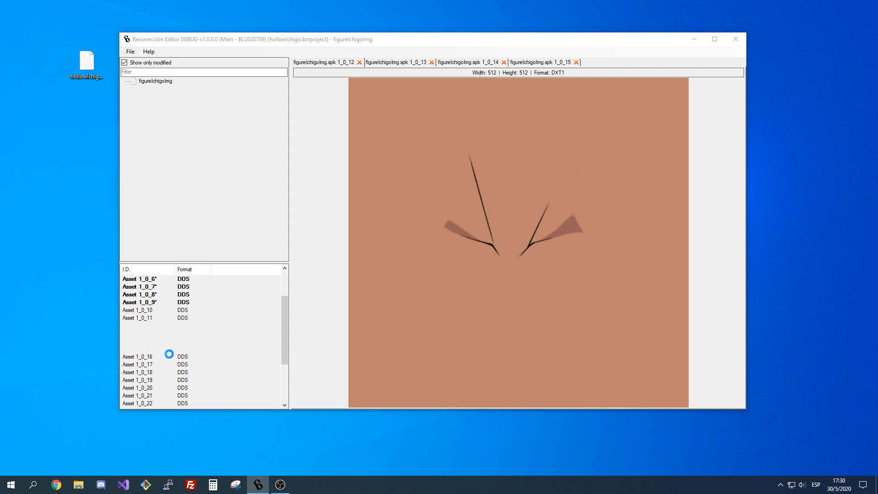
{"action": "left_click", "coordinate": [462, 280]}
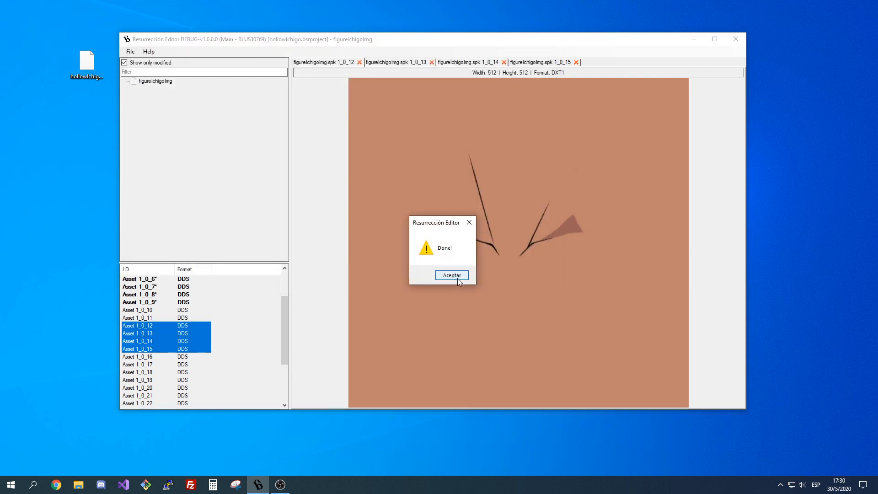
{"action": "left_click", "coordinate": [457, 278]}
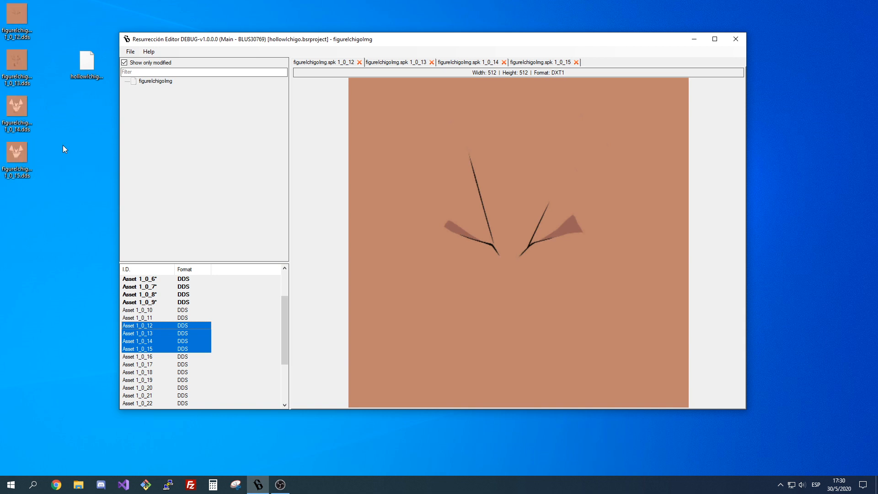
{"action": "left_click", "coordinate": [74, 256]}
{"action": "left_click", "coordinate": [249, 235]}
{"action": "left_click", "coordinate": [220, 319]}
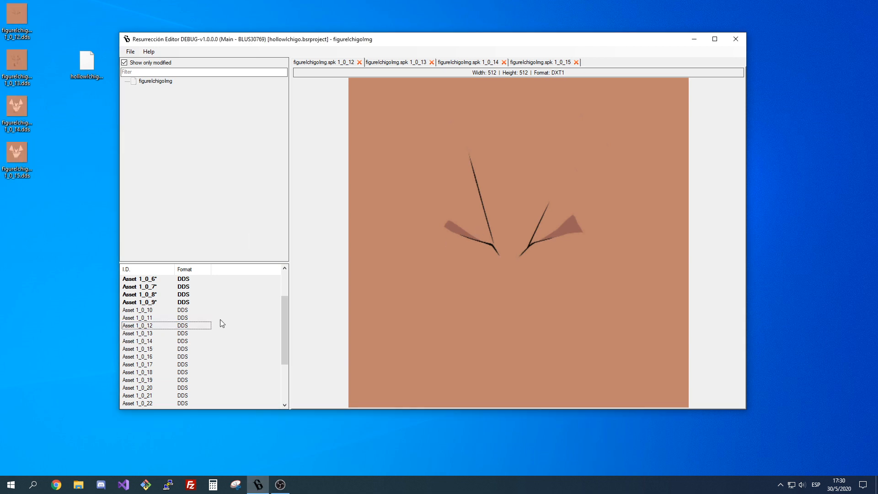
Preview the modified textures Asset 1_0_0 and Asset 1_0_3 and switch between them to compare.
{"action": "scroll", "coordinate": [214, 326], "scroll_direction": "up", "scroll_amount": 1}
{"action": "scroll", "coordinate": [244, 315], "scroll_direction": "up", "scroll_amount": 1}
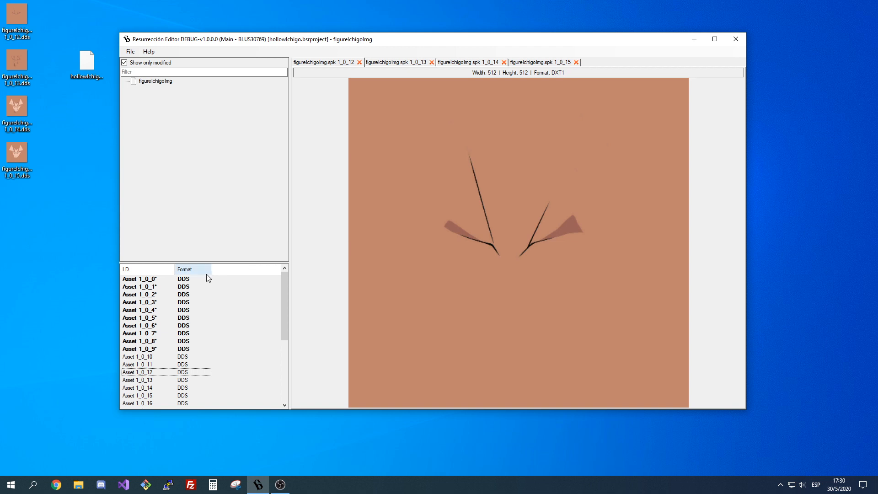
{"action": "double_click", "coordinate": [183, 280]}
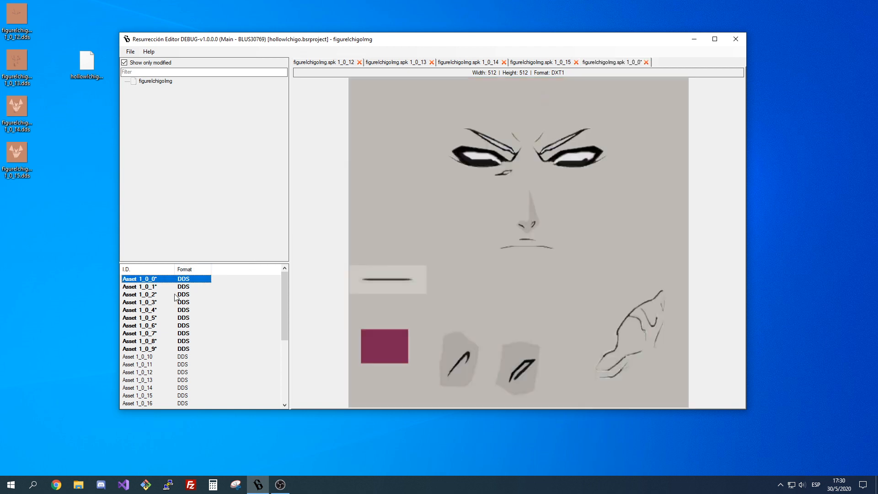
{"action": "double_click", "coordinate": [158, 303]}
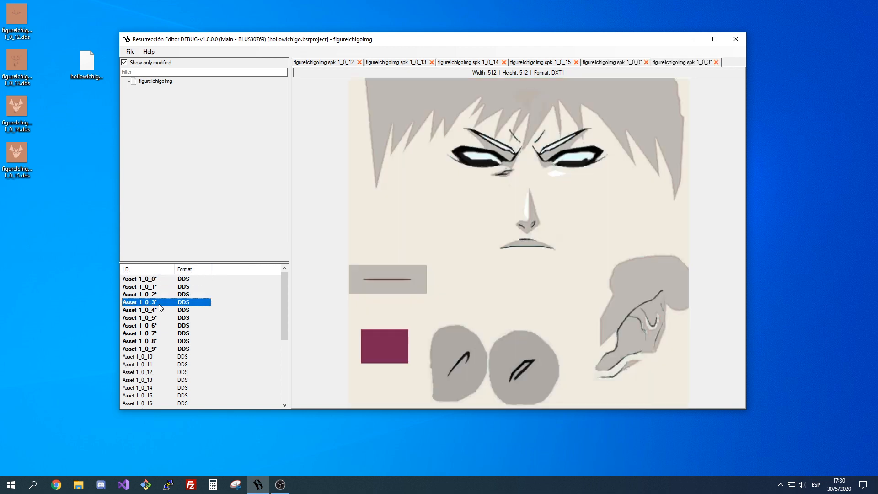
{"action": "left_click", "coordinate": [630, 64]}
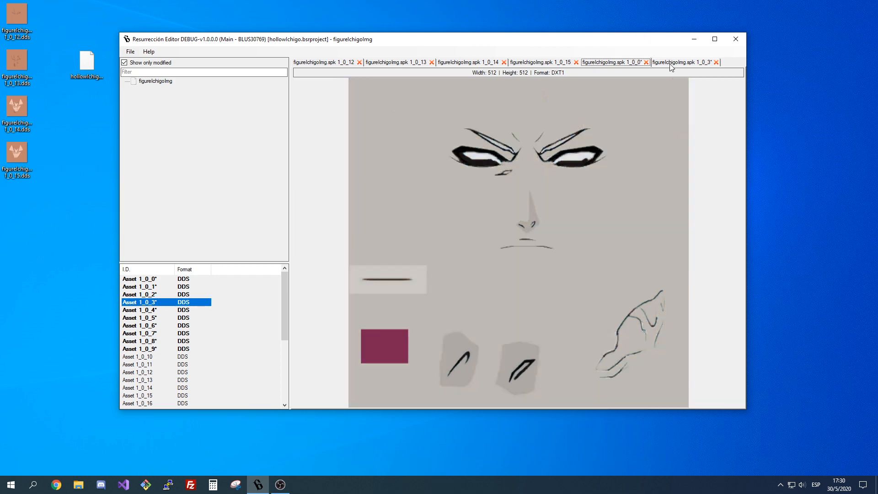
{"action": "left_click", "coordinate": [672, 66]}
{"action": "left_click", "coordinate": [630, 66]}
{"action": "right_click", "coordinate": [624, 68]}
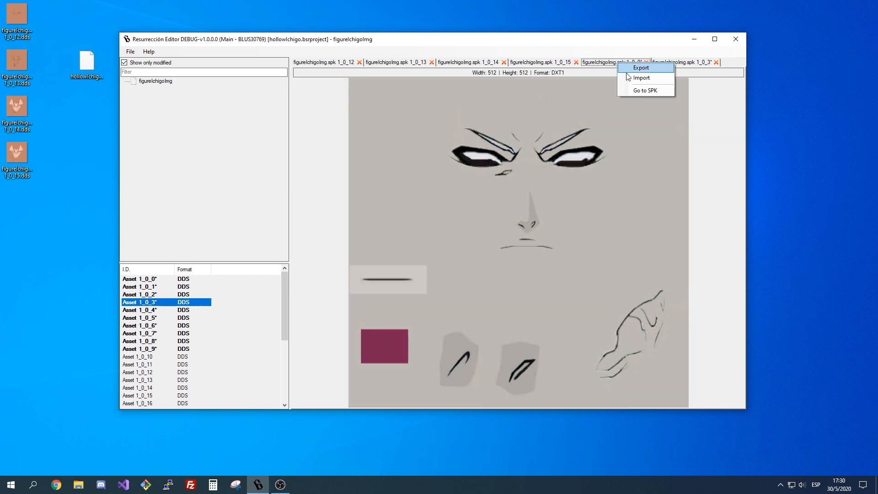
{"action": "left_click", "coordinate": [631, 81]}
{"action": "key", "text": "Escape"}
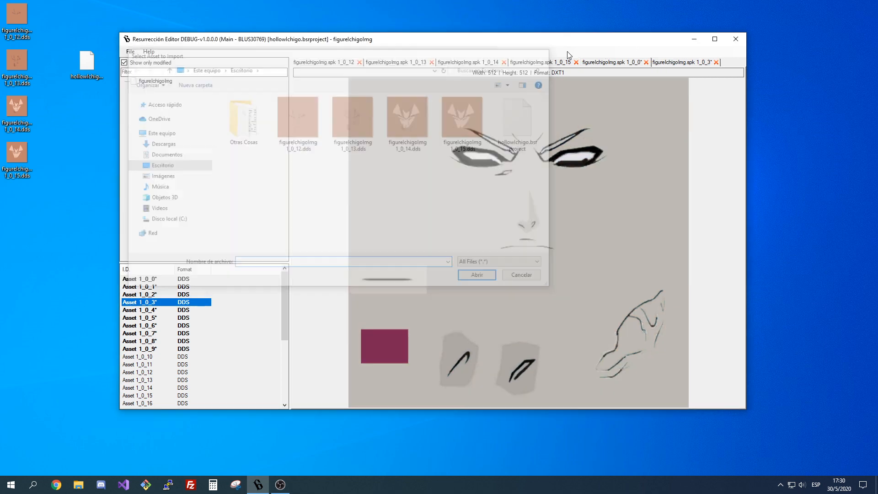
Export the modified textures Asset 1_0_0 and Asset 1_0_3 from their open previews to the desktop folder (Escritorio).
{"action": "right_click", "coordinate": [606, 62]}
{"action": "left_click", "coordinate": [610, 72]}
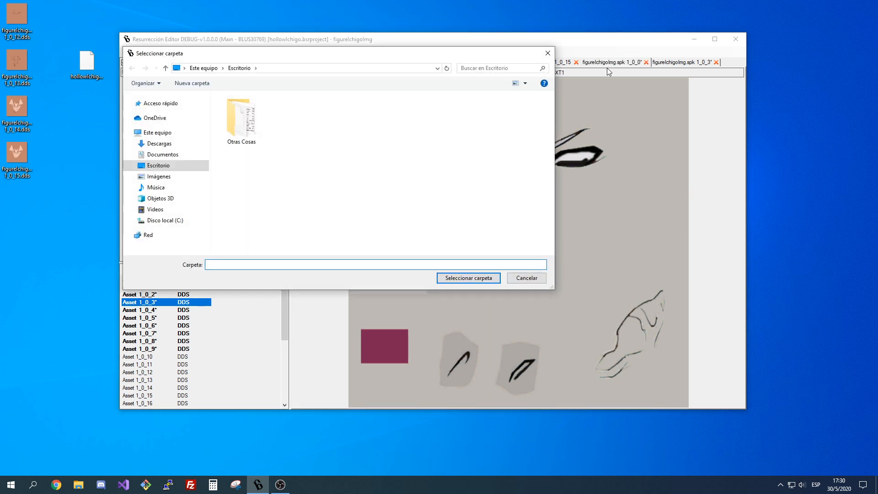
{"action": "key", "text": "Escape"}
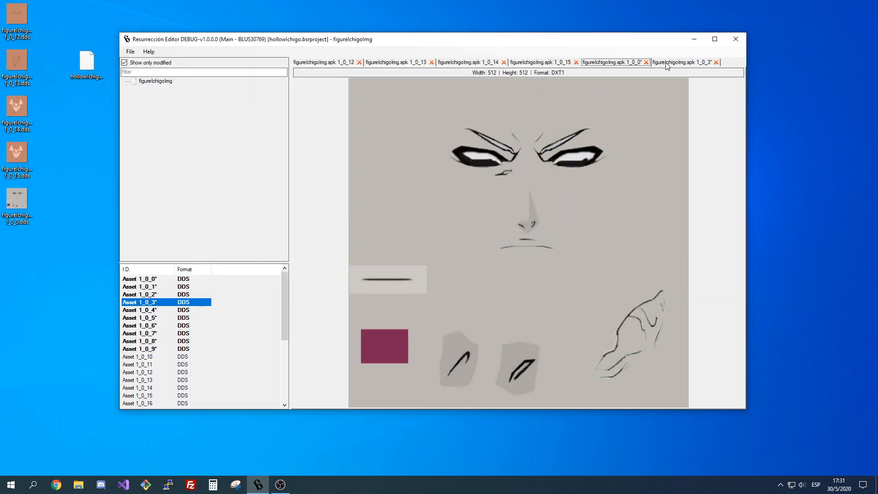
{"action": "left_click", "coordinate": [675, 64]}
{"action": "right_click", "coordinate": [675, 64]}
{"action": "left_click", "coordinate": [670, 70]}
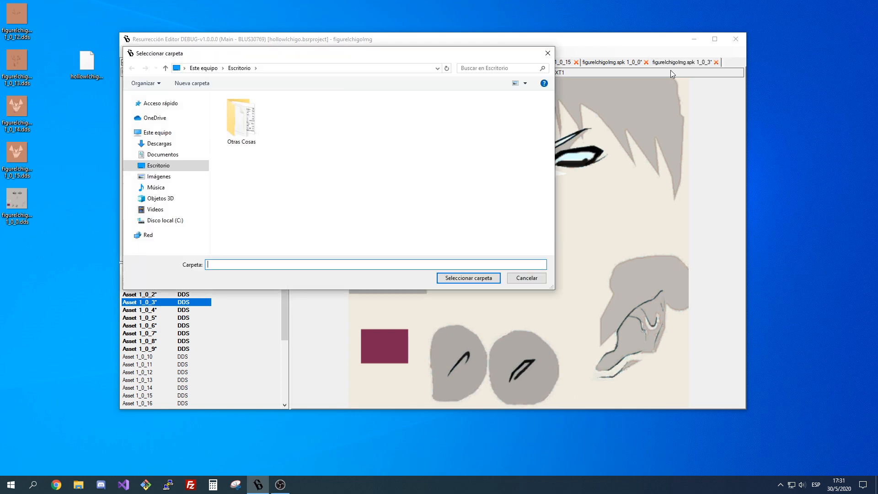
{"action": "key", "text": "Escape"}
{"action": "key", "text": "Return"}
Close the previews of Asset 1_0_0 and Asset 1_0_3 and clear the selection in the asset list.
{"action": "left_click", "coordinate": [646, 63]}
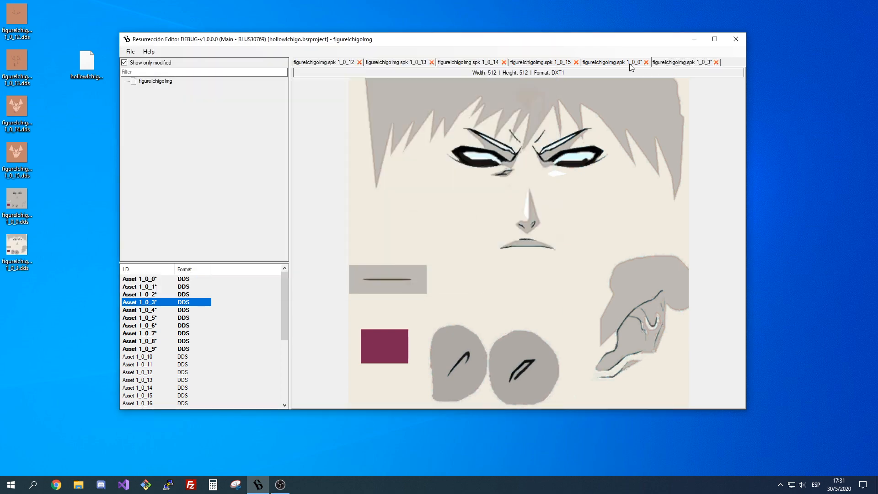
{"action": "left_click", "coordinate": [646, 63]}
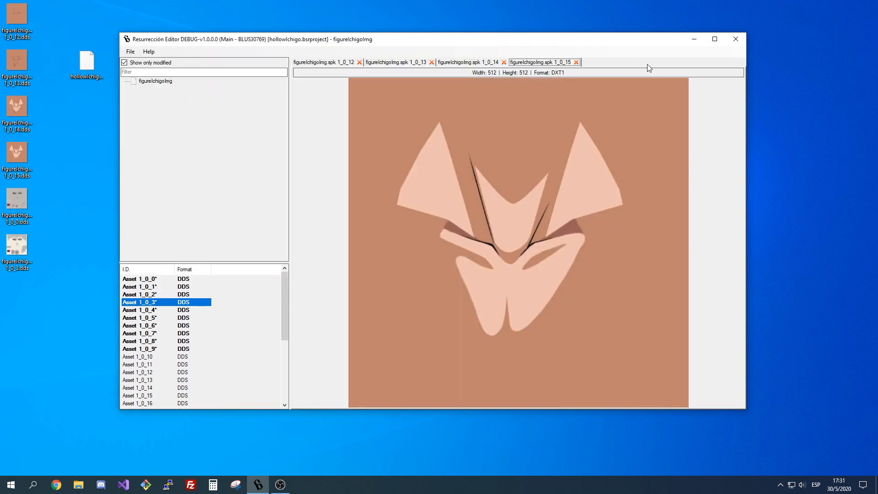
{"action": "left_click", "coordinate": [95, 308]}
{"action": "left_click", "coordinate": [232, 319]}
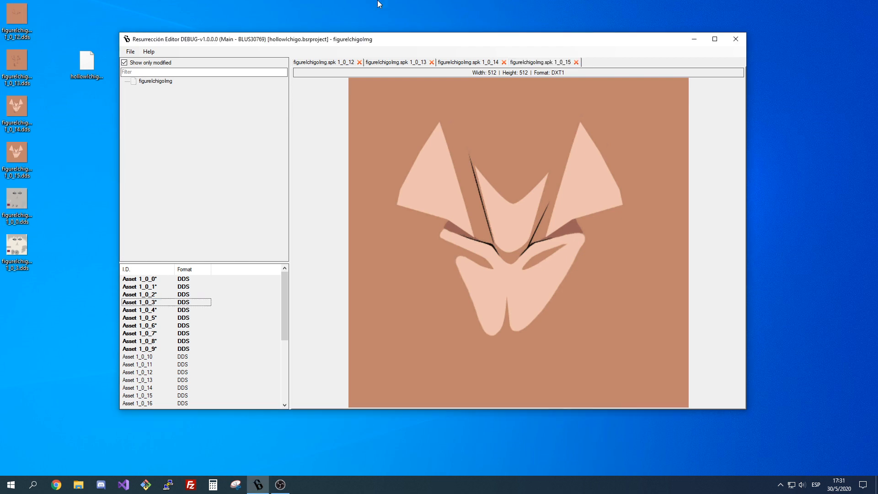
Move the editor window away from the exported files on the desktop and show the preview of Asset 1_0_15.
{"action": "left_click_drag", "start_coordinate": [430, 36], "coordinate": [479, 36]}
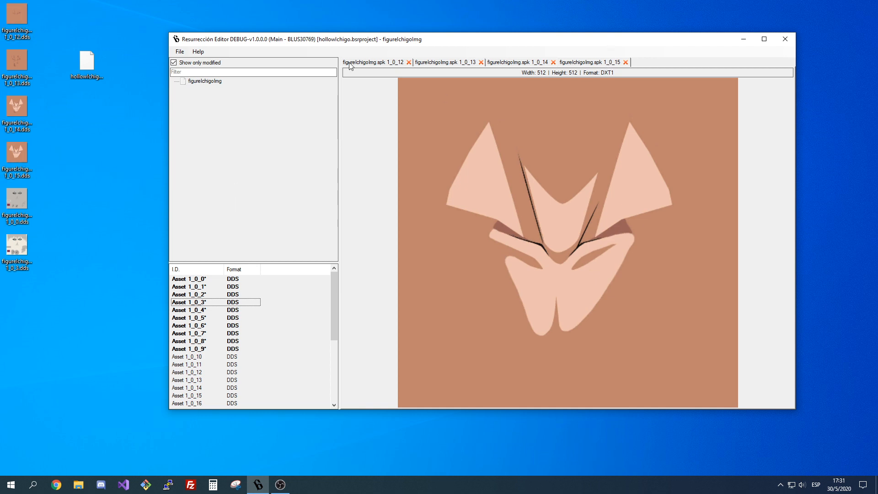
{"action": "left_click", "coordinate": [364, 64]}
{"action": "left_click", "coordinate": [577, 62]}
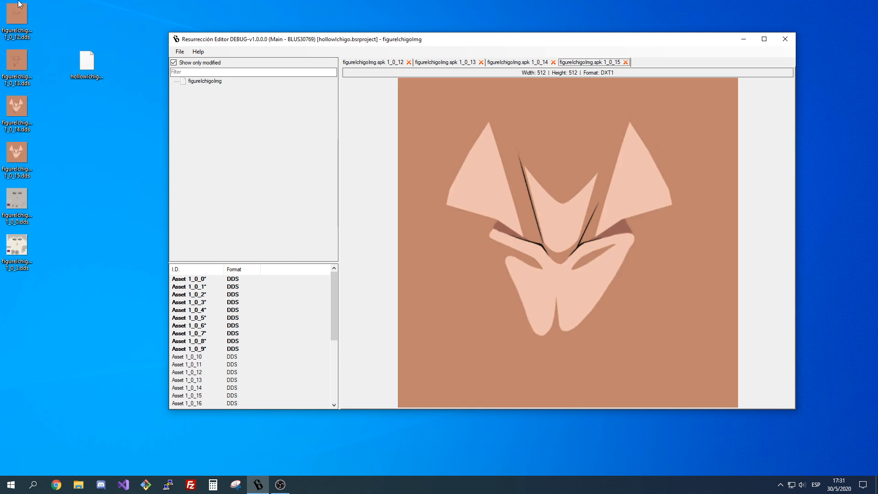
Open the exported desktop textures 1_0_12, 1_0_15, 1_0_0 and 1_0_3 in paint.net and reposition its window.
{"action": "left_click", "coordinate": [16, 153]}
{"action": "left_click", "coordinate": [25, 29]}
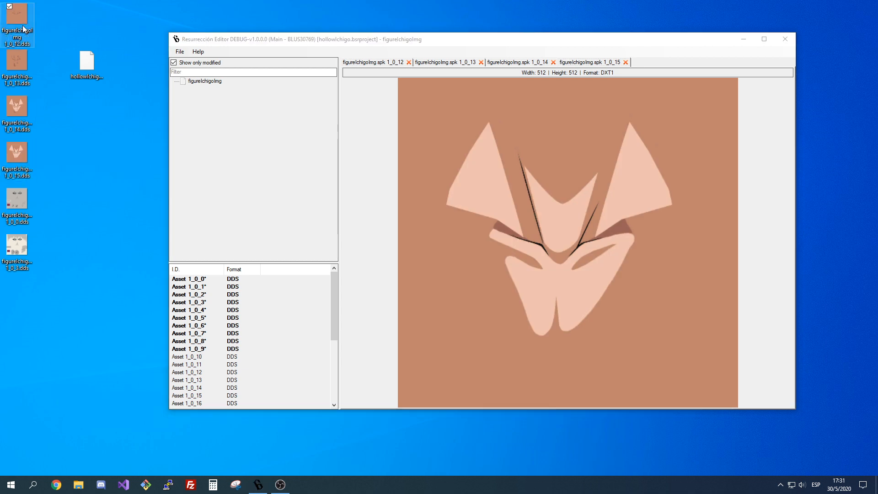
{"action": "left_click", "coordinate": [122, 206]}
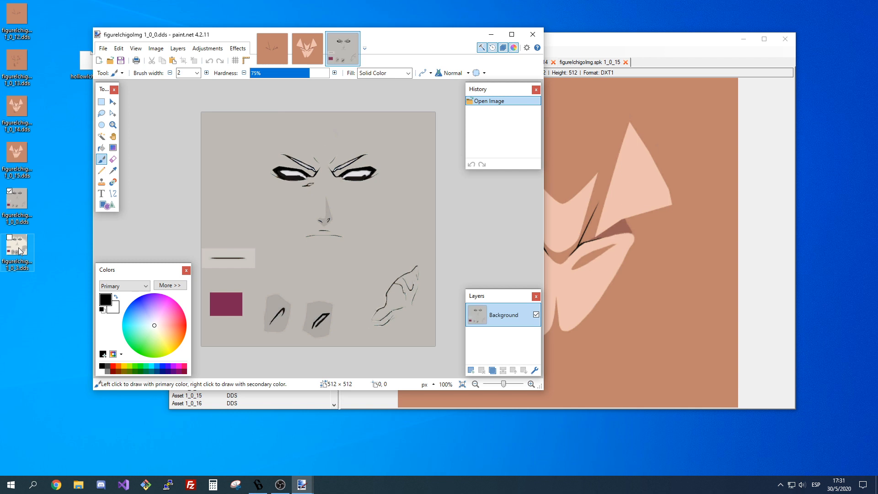
{"action": "left_click_drag", "start_coordinate": [18, 248], "coordinate": [392, 229]}
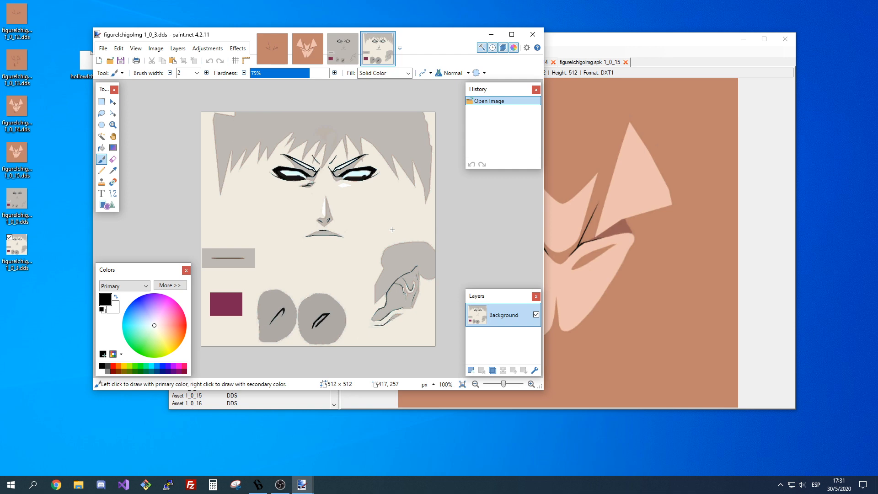
{"action": "mouse_move", "coordinate": [432, 36]}
{"action": "left_mouse_down"}
{"action": "mouse_move", "coordinate": [521, 100]}
{"action": "mouse_move", "coordinate": [447, 24]}
{"action": "left_mouse_up"}
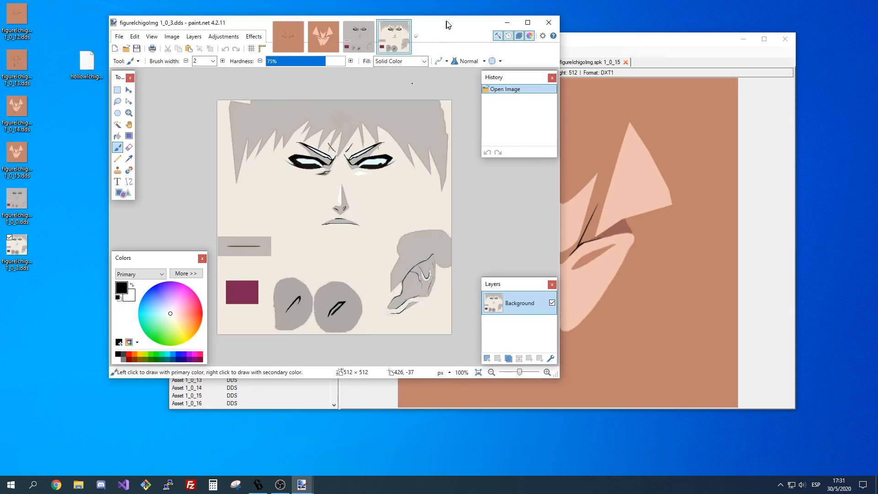
Sample the brown background of texture 1_0_12 as the secondary color and the grey background of 1_0_0 as the primary color.
{"action": "left_click", "coordinate": [292, 31]}
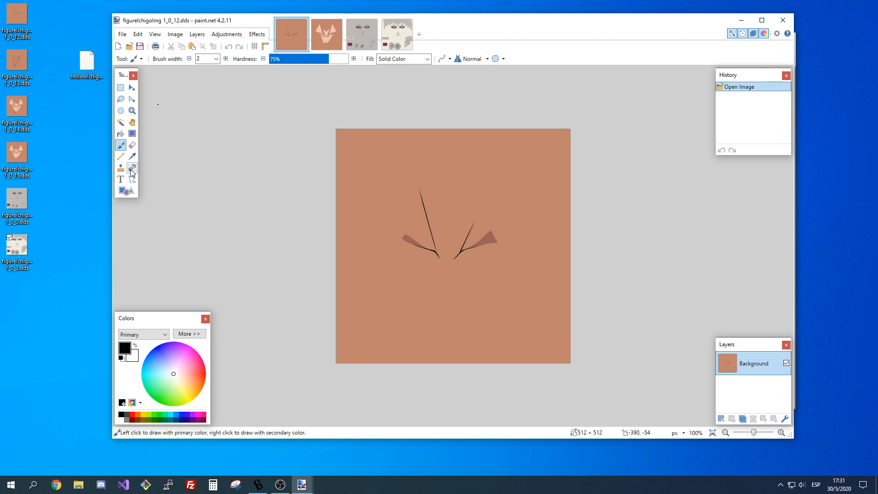
{"action": "left_click", "coordinate": [131, 156]}
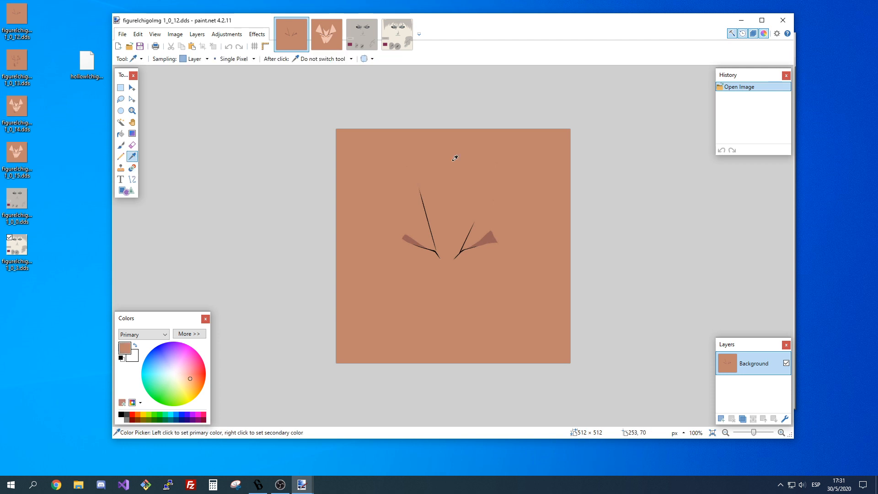
{"action": "left_click", "coordinate": [454, 157]}
{"action": "left_click", "coordinate": [135, 344]}
{"action": "left_click", "coordinate": [371, 34]}
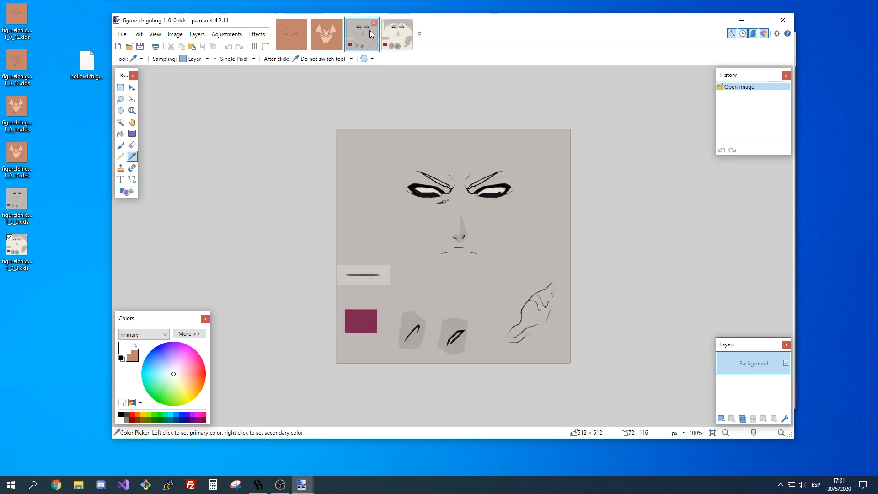
{"action": "left_click", "coordinate": [369, 210]}
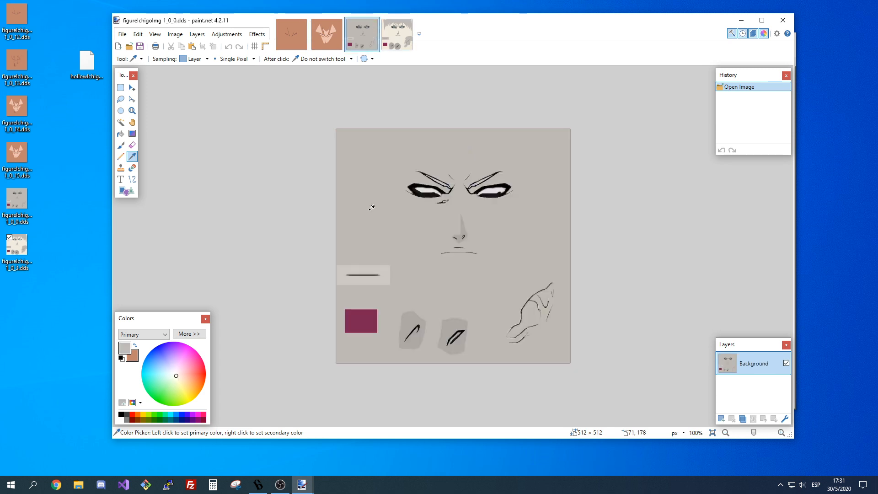
Switch between textures 1_0_12 and 1_0_15 to compare the face without and with the mask markings.
{"action": "left_click", "coordinate": [290, 34]}
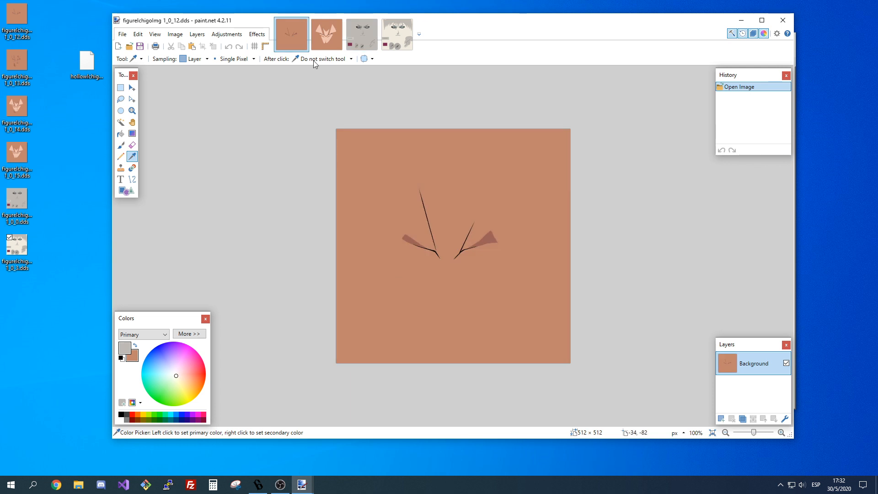
{"action": "key", "text": "ctrl+Tab"}
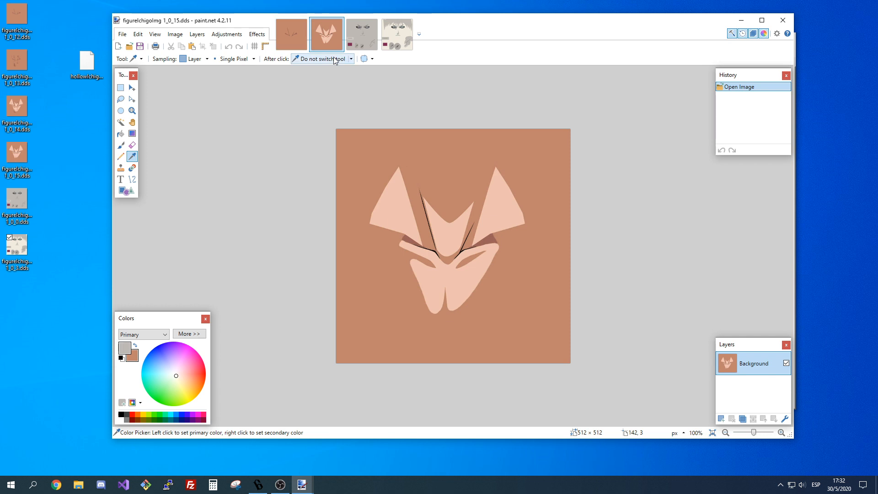
{"action": "left_click", "coordinate": [292, 48]}
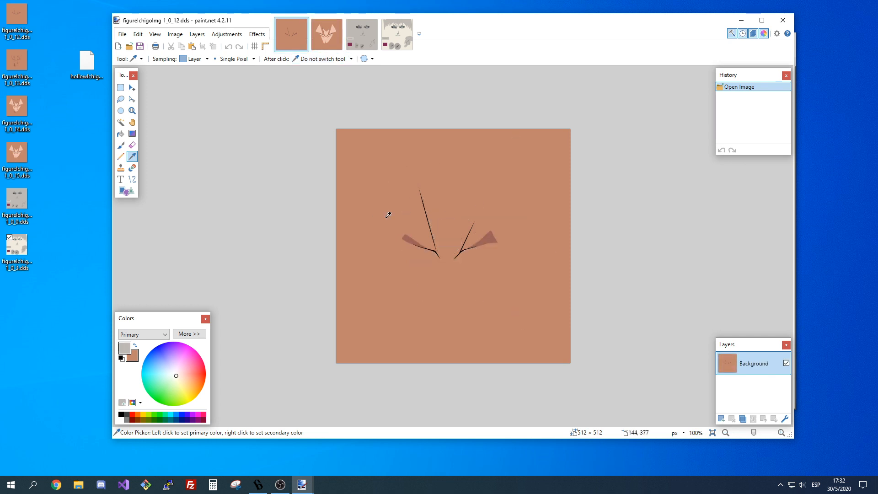
{"action": "key", "text": "ctrl+Tab"}
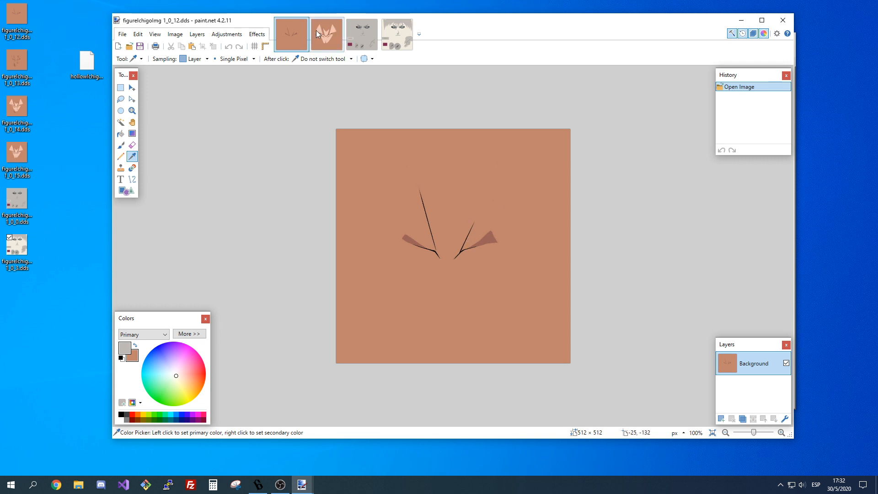
{"action": "key", "text": "ctrl+shift+Tab"}
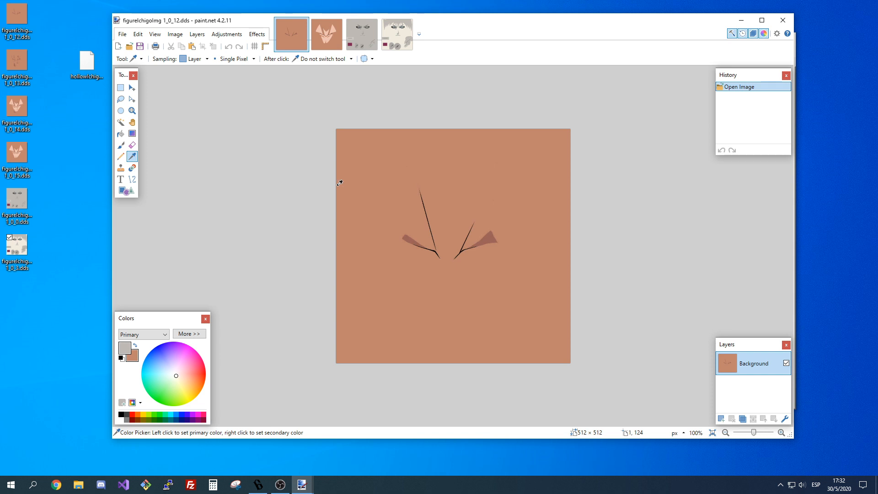
{"action": "left_click", "coordinate": [327, 36]}
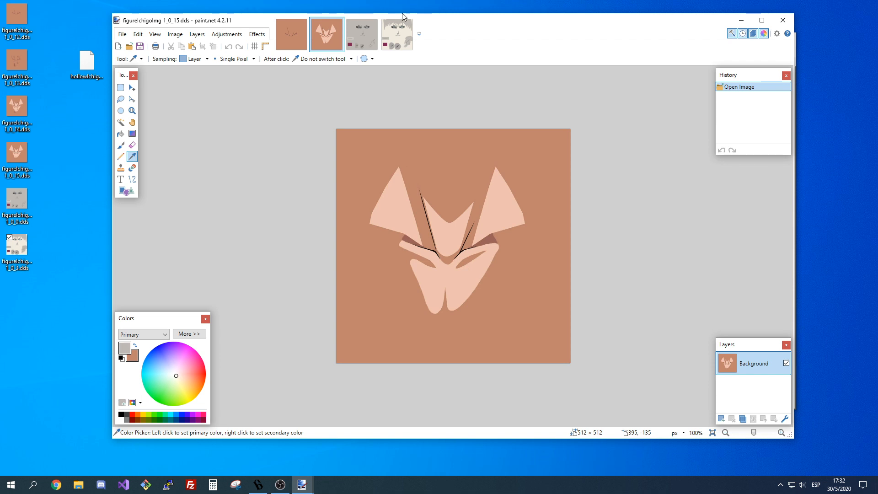
Try the Recolor tool on texture 1_0_12 with brush widths 2 and 375, undoing each attempt.
{"action": "left_click", "coordinate": [292, 34]}
{"action": "left_click", "coordinate": [132, 168]}
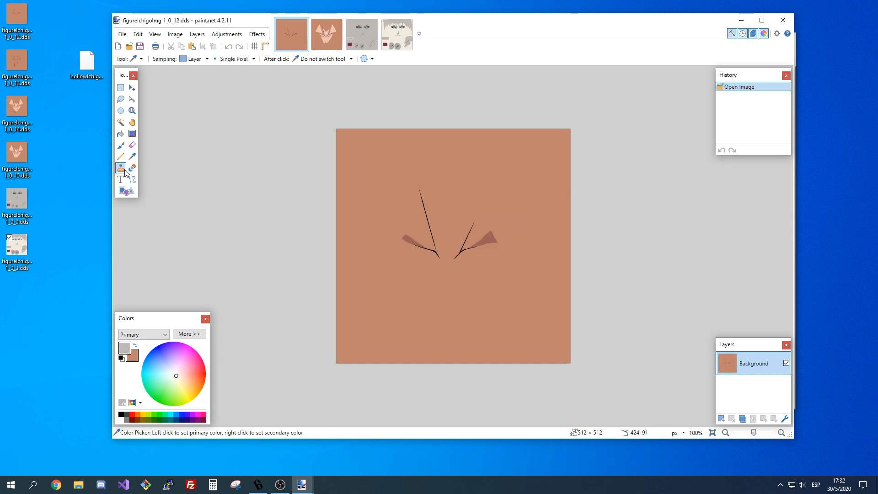
{"action": "left_click", "coordinate": [405, 177]}
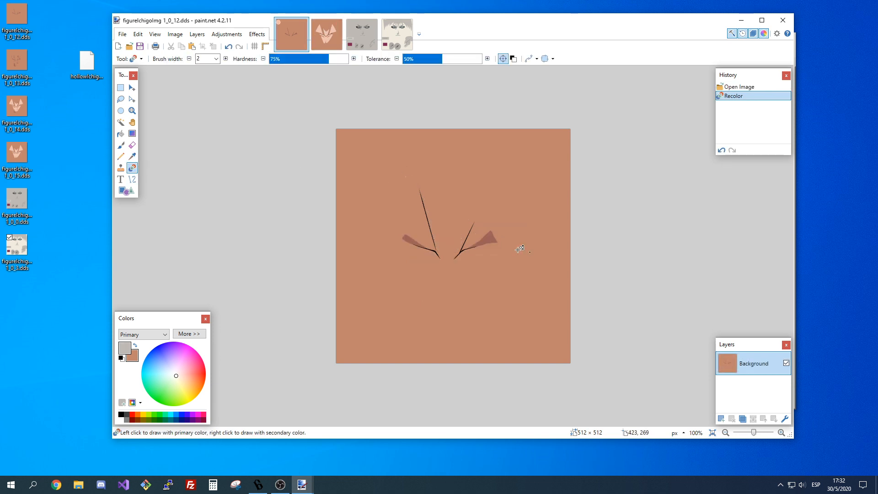
{"action": "key", "text": "ctrl+z"}
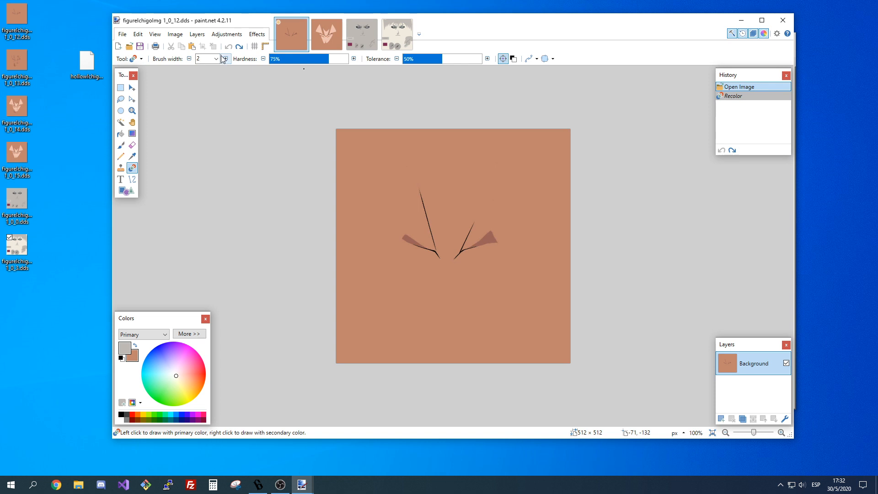
{"action": "left_click", "coordinate": [216, 59]}
{"action": "scroll", "coordinate": [219, 191], "scroll_direction": "down", "scroll_amount": 3}
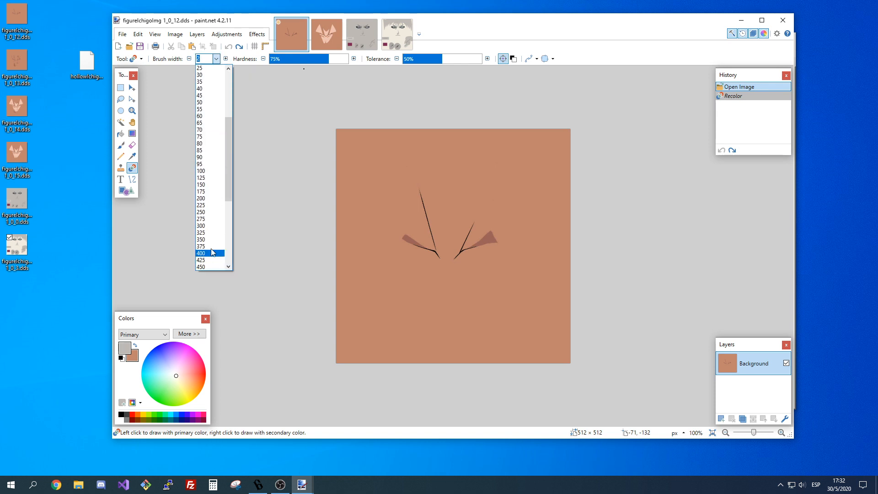
{"action": "left_click", "coordinate": [212, 248]}
{"action": "left_click", "coordinate": [378, 174]}
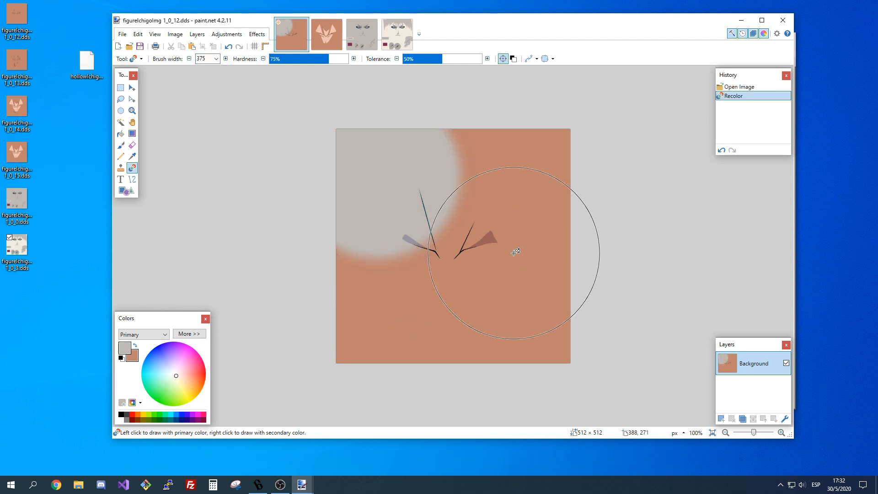
{"action": "key", "text": "ctrl+z"}
Set the Recolor brush width to 1700, recolor the whole 1_0_12 texture grey and compare it with 1_0_15.
{"action": "left_click", "coordinate": [216, 59]}
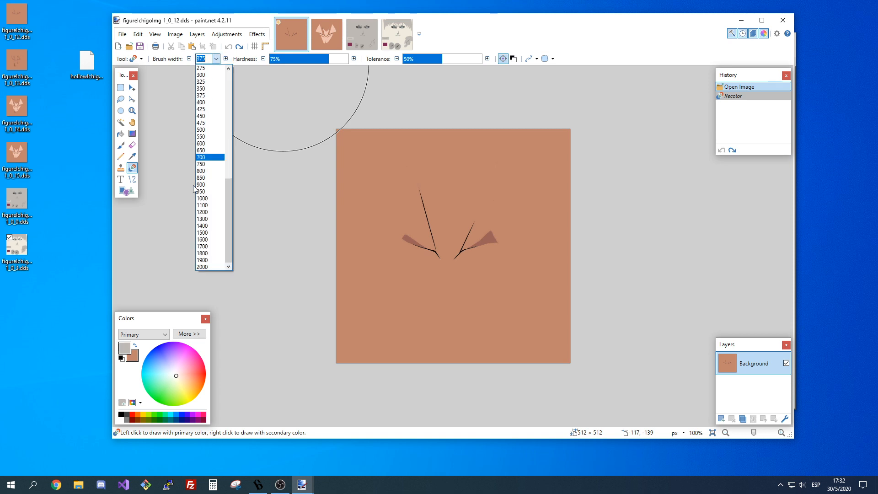
{"action": "left_click", "coordinate": [212, 246]}
{"action": "left_click", "coordinate": [446, 173]}
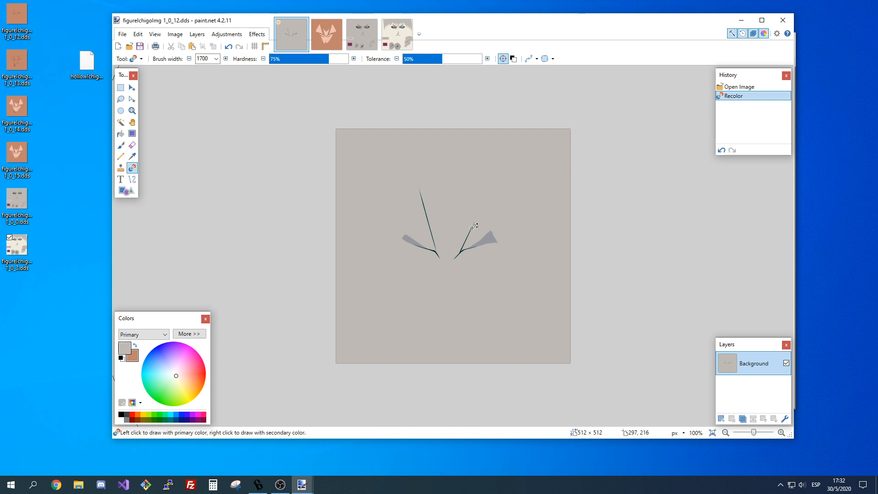
{"action": "left_click", "coordinate": [334, 47]}
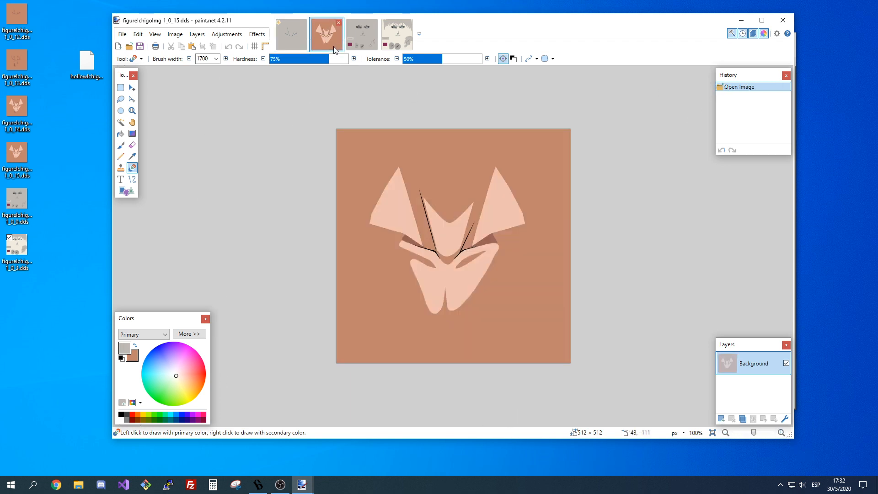
{"action": "left_click", "coordinate": [286, 43]}
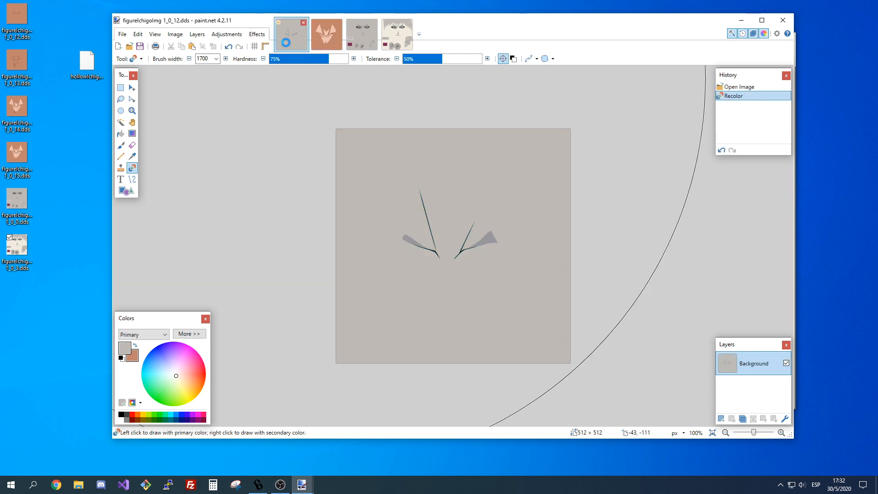
Undo the recoloring of texture 1_0_12 and alternate between it and 1_0_15 to compare their original colors.
{"action": "key", "text": "ctrl+z"}
{"action": "left_click", "coordinate": [321, 35]}
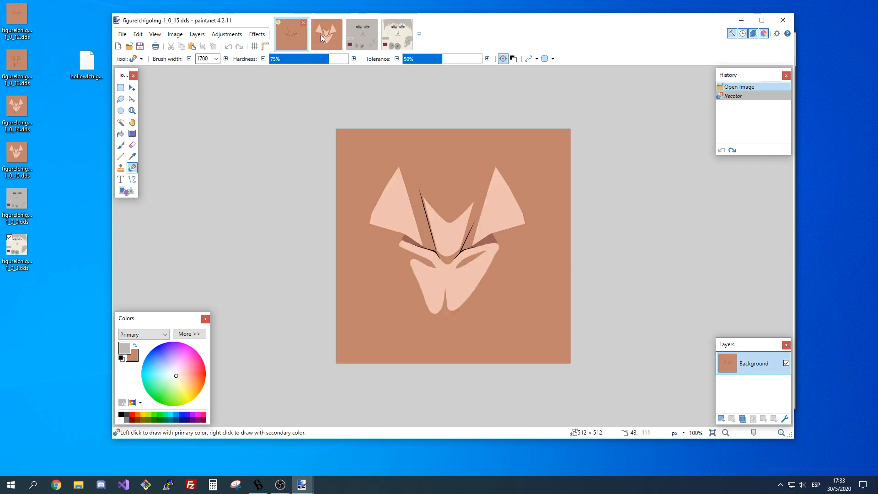
{"action": "left_click", "coordinate": [284, 34]}
{"action": "left_click", "coordinate": [320, 34]}
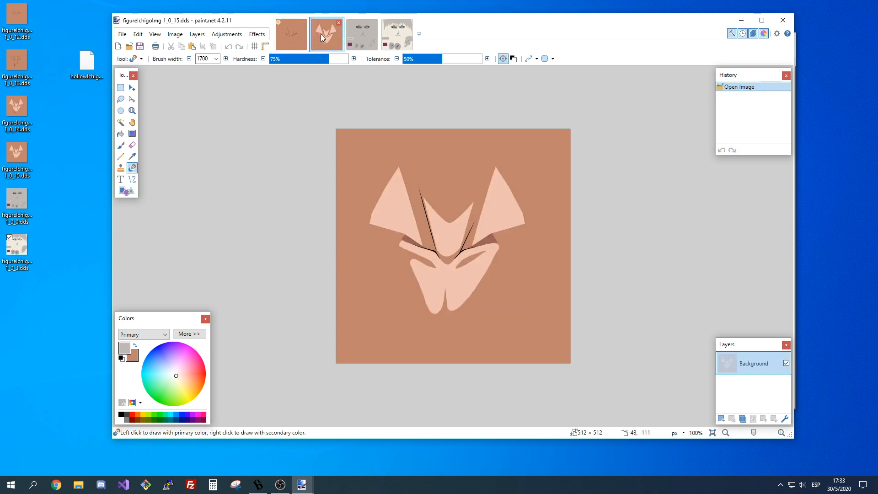
{"action": "left_click", "coordinate": [292, 34]}
{"action": "left_click", "coordinate": [313, 35]}
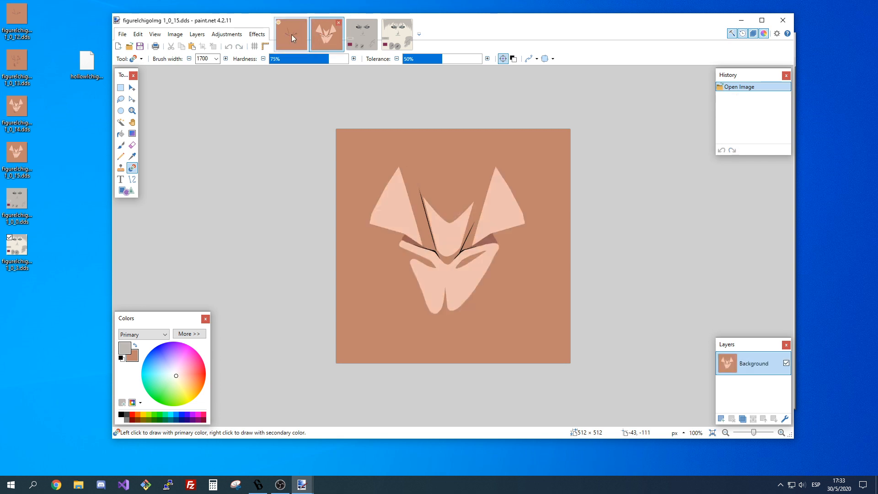
{"action": "left_click", "coordinate": [292, 34]}
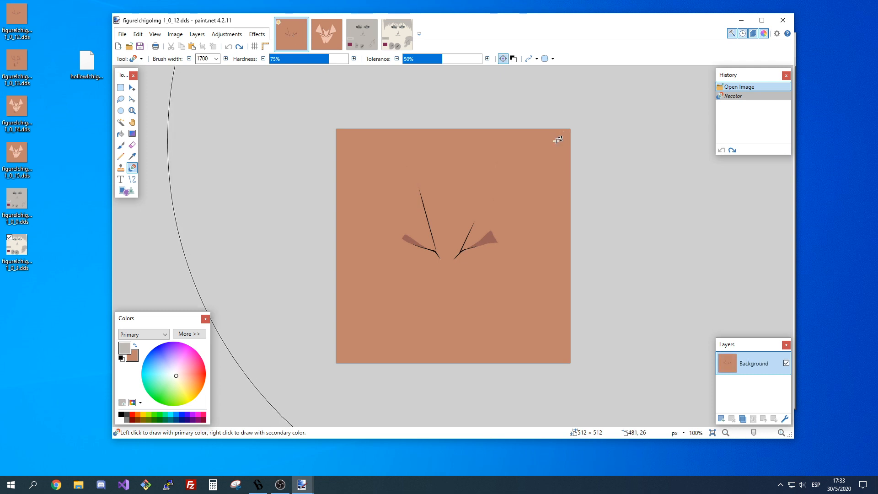
Recolor the textures 1_0_12 and 1_0_15 from brown to the sampled grey with the 1700-wide Recolor brush.
{"action": "left_click", "coordinate": [558, 140]}
{"action": "left_click", "coordinate": [327, 35]}
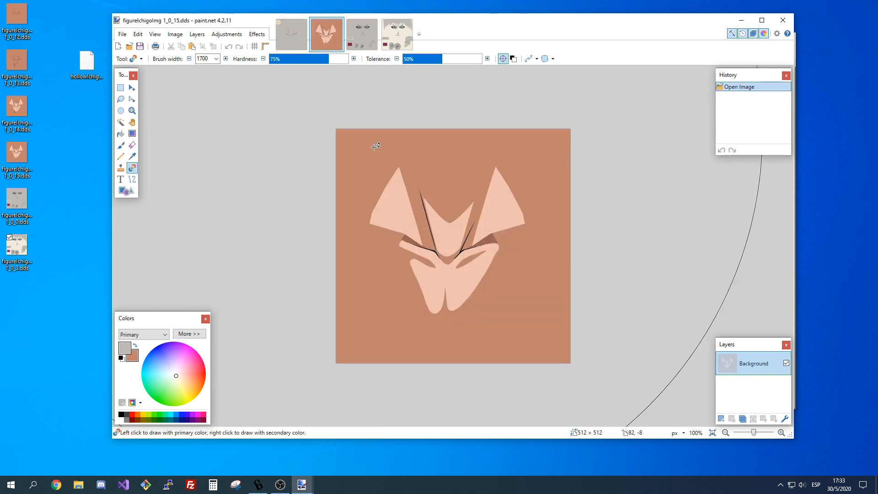
{"action": "left_click", "coordinate": [375, 146]}
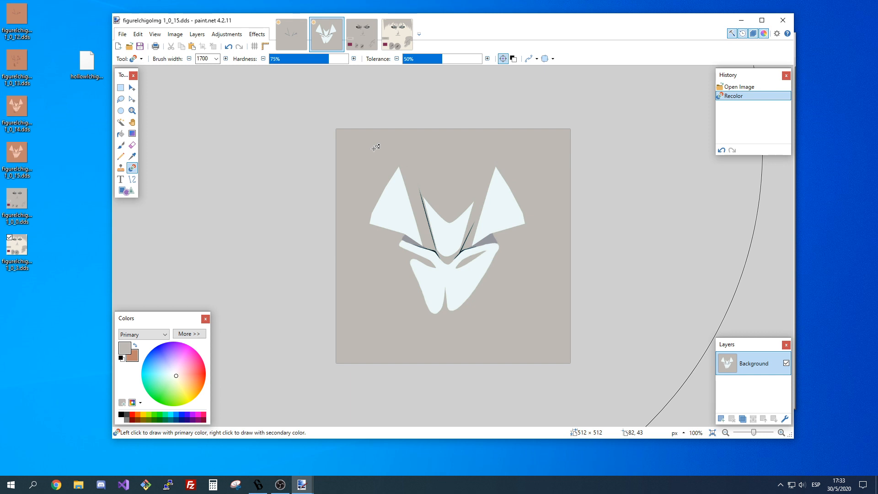
Undo and redo the recoloring of texture 1_0_15 twice to compare it before and after.
{"action": "key", "text": "ctrl+z"}
{"action": "key", "text": "ctrl+y"}
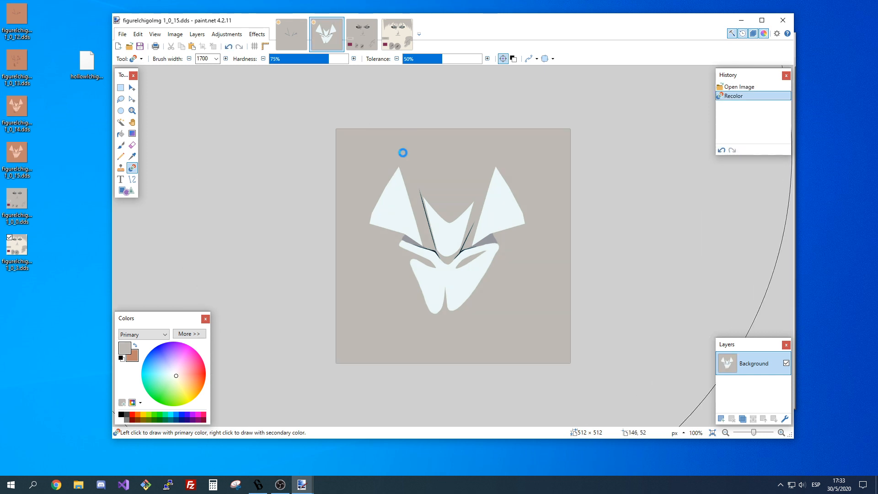
{"action": "key", "text": "ctrl+z"}
{"action": "key", "text": "ctrl+y"}
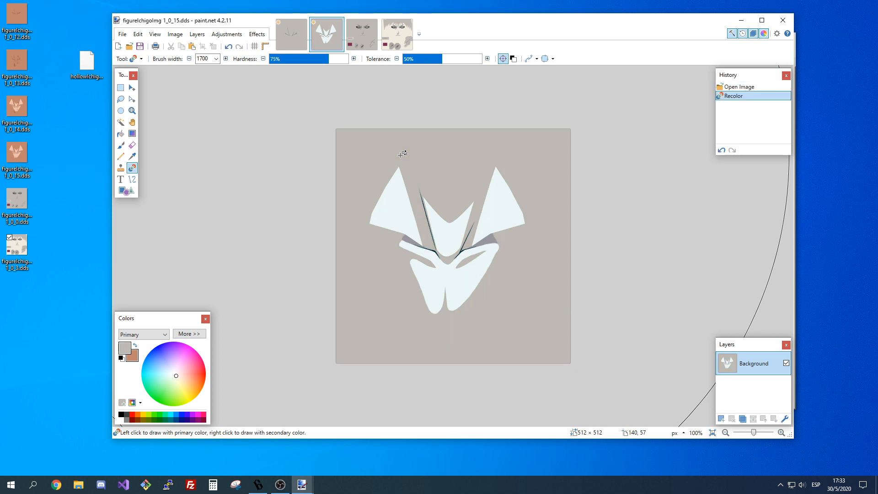
Compare the recolored textures 1_0_12 and 1_0_15 with the face texture 1_0_3, ending on 1_0_3.
{"action": "left_click", "coordinate": [297, 50]}
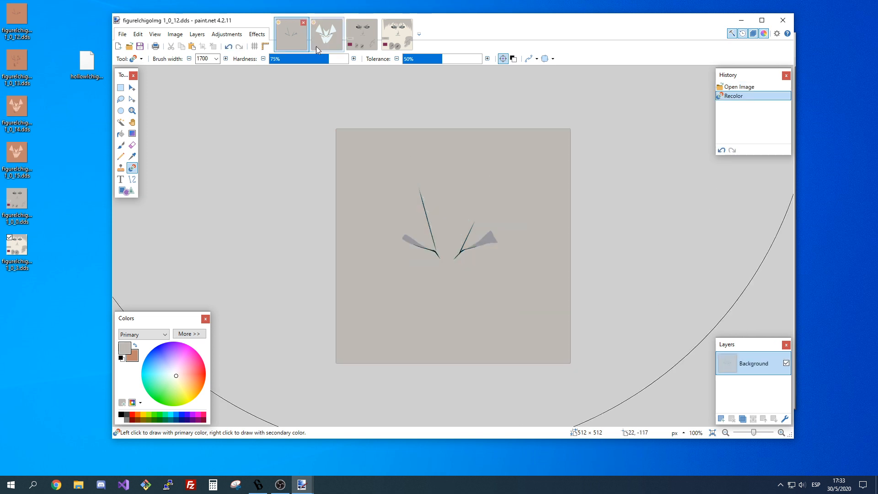
{"action": "left_click", "coordinate": [316, 51]}
{"action": "left_click", "coordinate": [398, 35]}
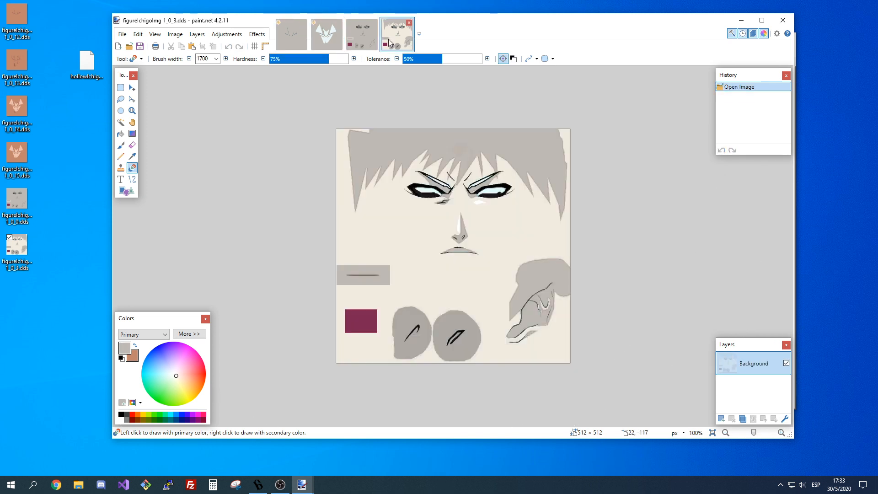
{"action": "left_click", "coordinate": [332, 42]}
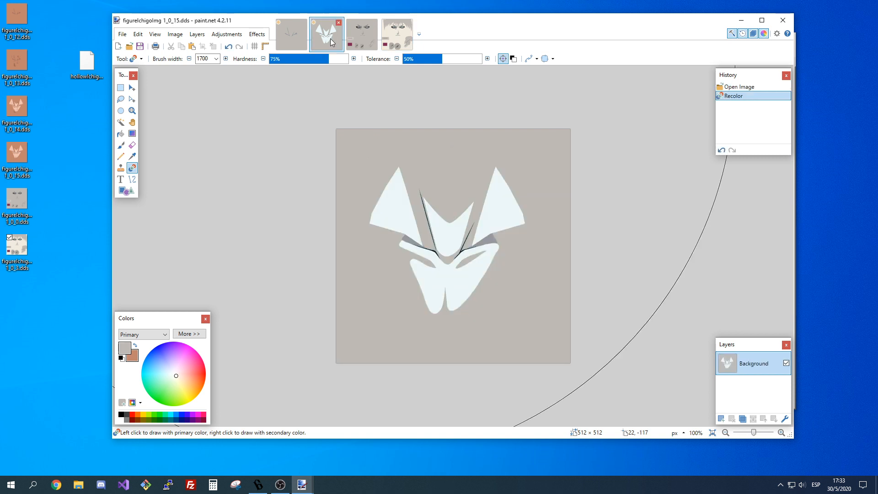
{"action": "left_click", "coordinate": [397, 35]}
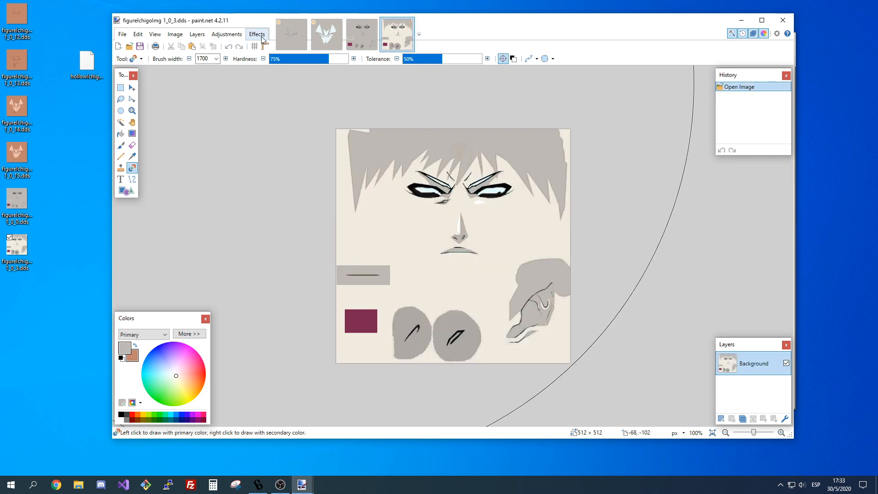
Sample the cream skin of texture 1_0_3 as primary color and the pale mask color of texture 1_0_15 as secondary.
{"action": "left_click", "coordinate": [132, 156]}
{"action": "left_click", "coordinate": [386, 151]}
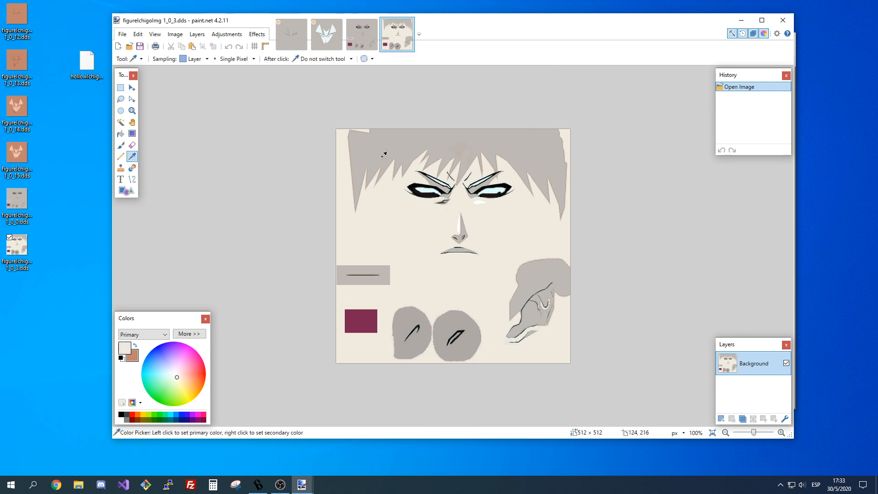
{"action": "left_click", "coordinate": [327, 35]}
{"action": "left_click", "coordinate": [136, 346]}
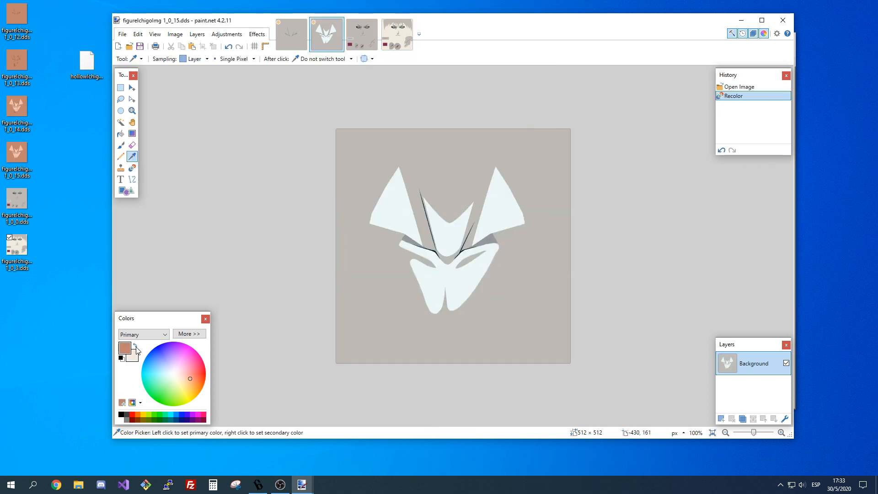
{"action": "left_click", "coordinate": [393, 204]}
{"action": "left_click", "coordinate": [135, 347]}
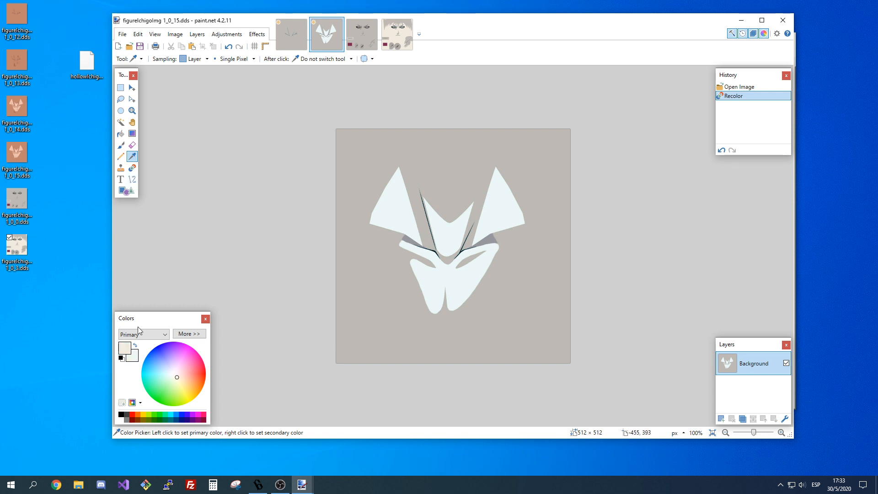
Try recoloring the pale mask in texture 1_0_15 to cream at 50% tolerance, and undo it.
{"action": "left_click", "coordinate": [132, 168]}
{"action": "left_click", "coordinate": [399, 210]}
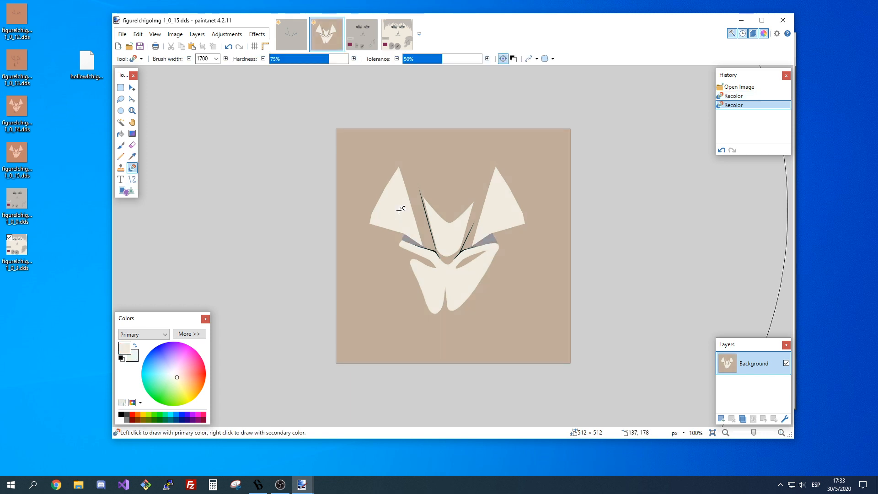
{"action": "key", "text": "ctrl+z"}
Lower the Recolor tolerance to nearly zero and recolor the pale mask in texture 1_0_15 to cream.
{"action": "left_click_drag", "start_coordinate": [432, 58], "coordinate": [410, 59]}
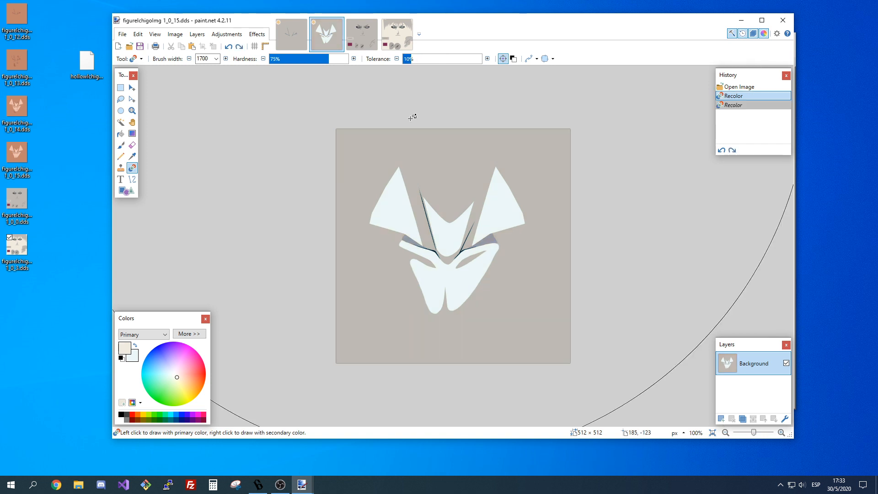
{"action": "left_click", "coordinate": [405, 59]}
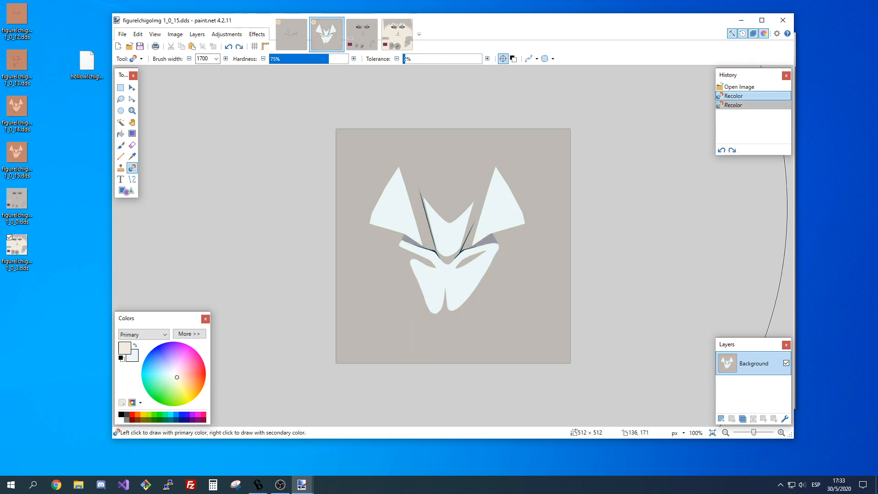
{"action": "left_click", "coordinate": [398, 205]}
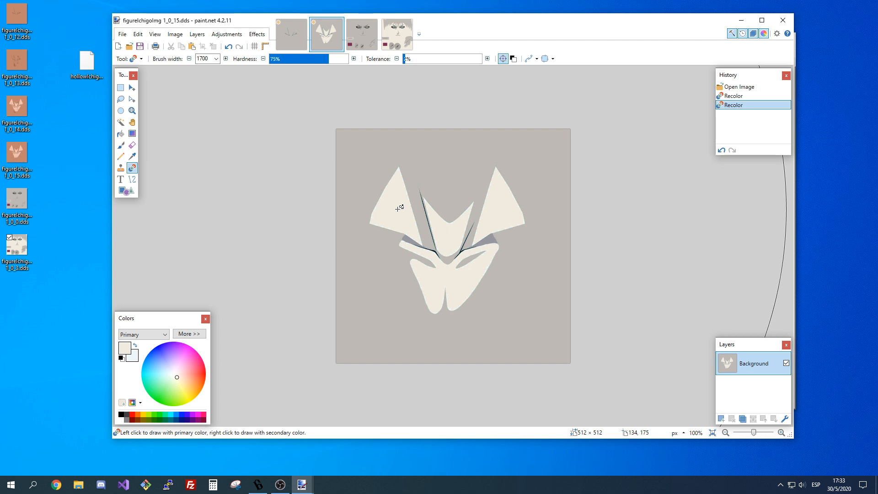
Switch to the Paintbrush and set its brush width to 5.
{"action": "left_click", "coordinate": [782, 433]}
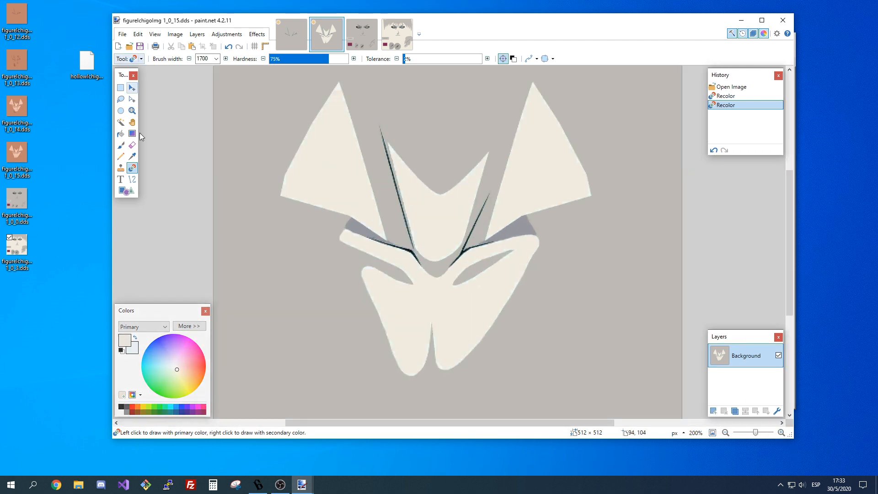
{"action": "left_click", "coordinate": [121, 145]}
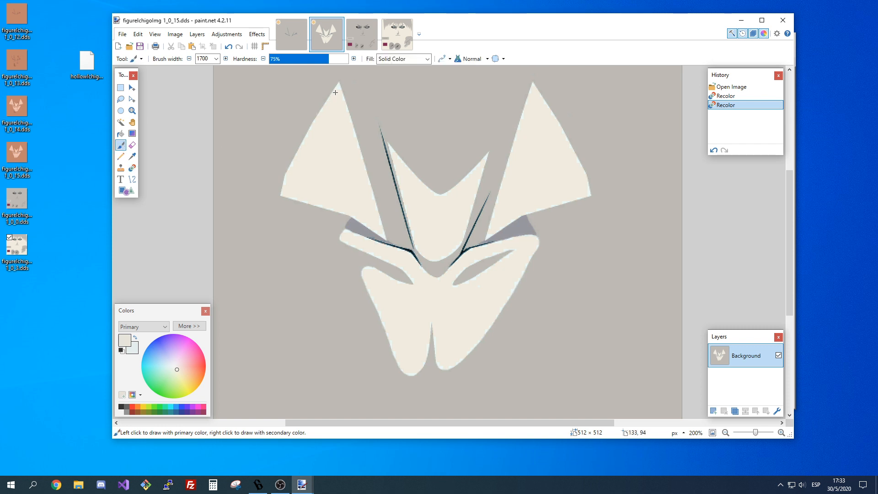
{"action": "left_click", "coordinate": [216, 58]}
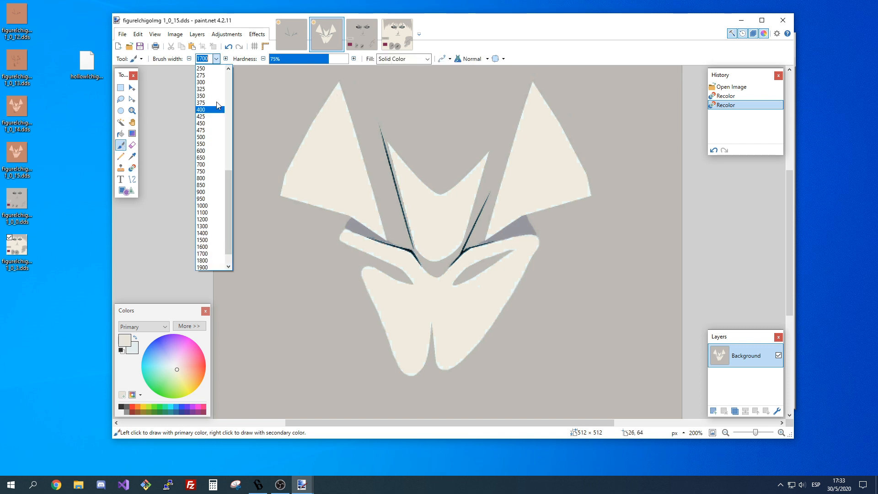
{"action": "scroll", "coordinate": [217, 105], "scroll_direction": "up", "scroll_amount": 4}
{"action": "left_click", "coordinate": [215, 102]}
{"action": "scroll", "coordinate": [215, 102], "scroll_direction": "up", "scroll_amount": 5}
{"action": "scroll", "coordinate": [261, 169], "scroll_direction": "down", "scroll_amount": 4}
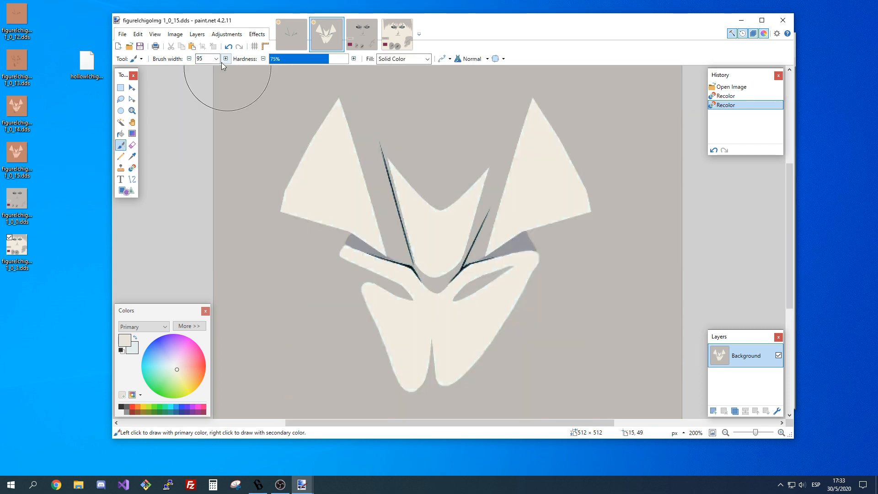
{"action": "left_click", "coordinate": [216, 59]}
{"action": "scroll", "coordinate": [204, 118], "scroll_direction": "up", "scroll_amount": 5}
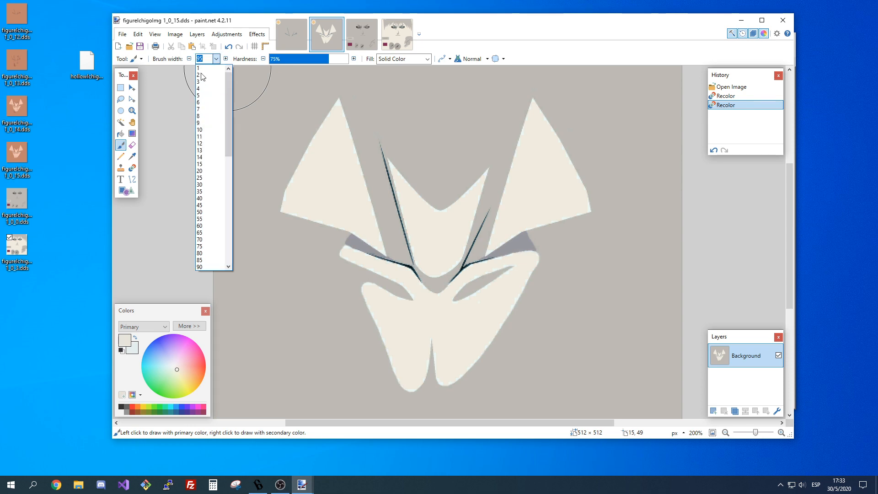
{"action": "left_click", "coordinate": [198, 96]}
Paint cream over the leftover pale pixels at the tip of the mask's upper left spike.
{"action": "left_click", "coordinate": [782, 433]}
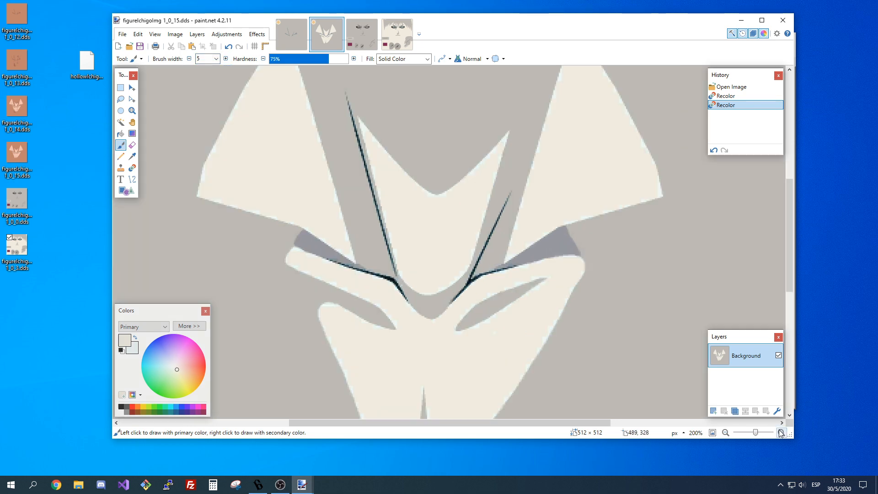
{"action": "left_click", "coordinate": [781, 432]}
{"action": "left_click", "coordinate": [781, 433]}
{"action": "scroll", "coordinate": [416, 260], "scroll_direction": "up", "scroll_amount": 5}
{"action": "scroll", "coordinate": [363, 310], "scroll_direction": "down", "scroll_amount": 3}
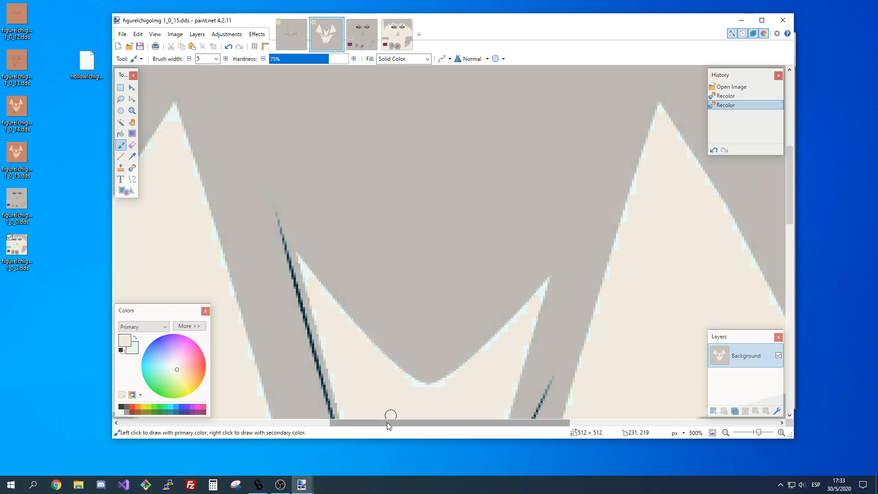
{"action": "scroll", "coordinate": [388, 425], "scroll_direction": "left", "scroll_amount": 5}
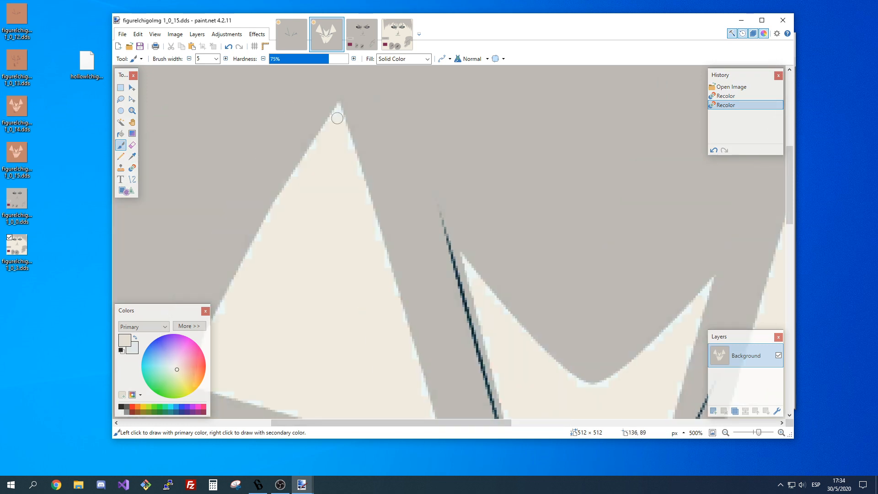
{"action": "mouse_move", "coordinate": [337, 118]}
{"action": "left_mouse_down"}
{"action": "mouse_move", "coordinate": [334, 139]}
{"action": "mouse_move", "coordinate": [338, 116]}
{"action": "mouse_move", "coordinate": [337, 125]}
{"action": "left_mouse_up"}
Set the Paintbrush width to 2 and touch up the very tip of the upper left spike.
{"action": "left_click", "coordinate": [216, 58]}
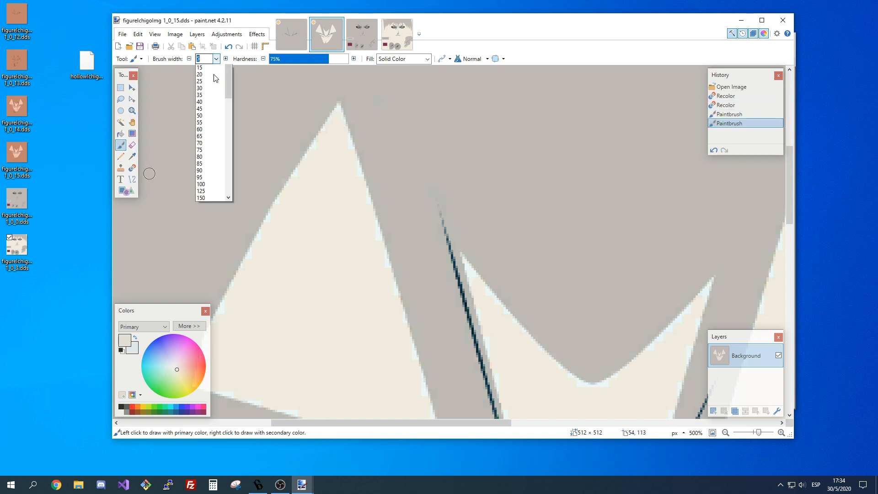
{"action": "left_click", "coordinate": [210, 75]}
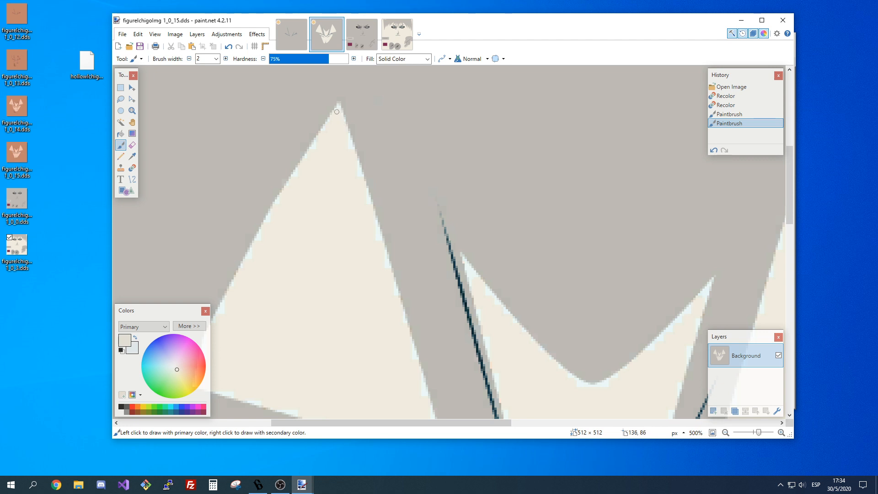
{"action": "left_click_drag", "start_coordinate": [337, 111], "coordinate": [338, 113]}
Paint cream over the pale fringe along the outer and lower edges of the upper left spike.
{"action": "scroll", "coordinate": [291, 242], "scroll_direction": "down", "scroll_amount": 3}
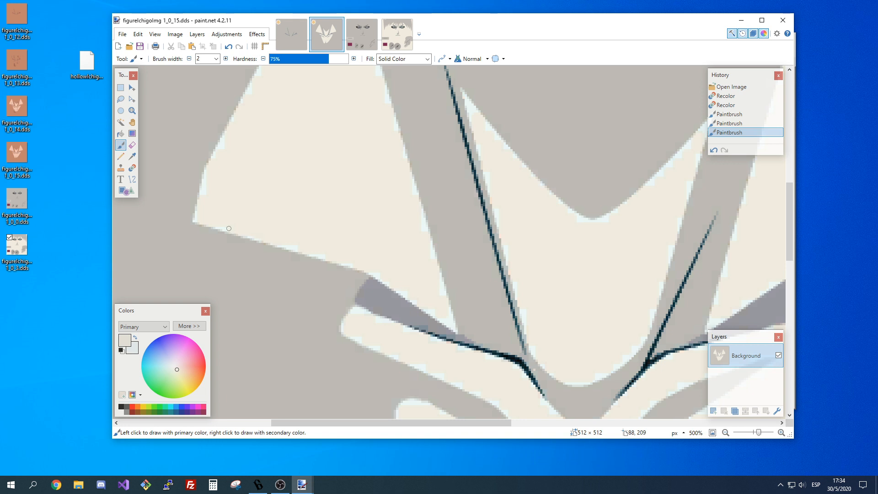
{"action": "left_click_drag", "start_coordinate": [204, 210], "coordinate": [201, 201]}
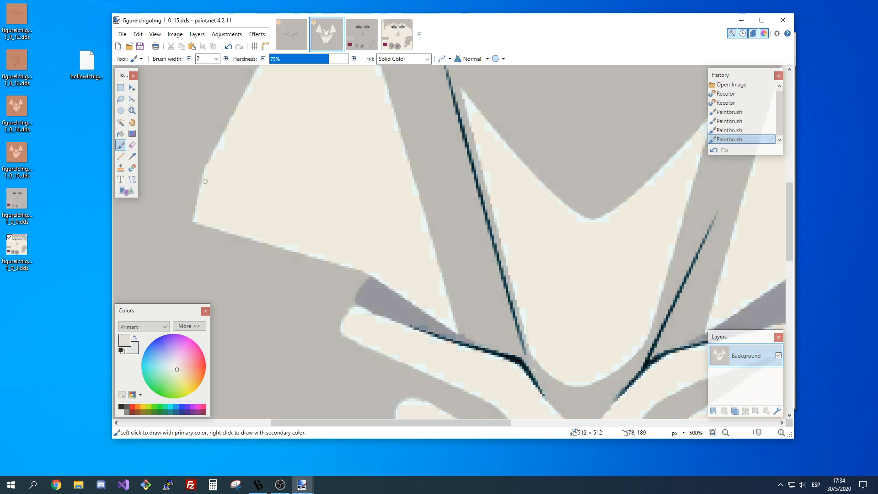
{"action": "left_click_drag", "start_coordinate": [205, 179], "coordinate": [251, 108]}
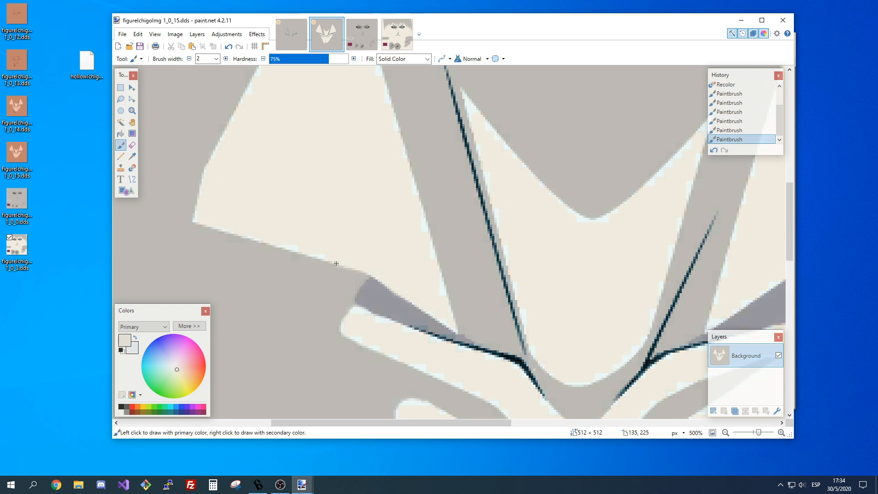
{"action": "left_click_drag", "start_coordinate": [337, 263], "coordinate": [325, 256]}
Undo all Paintbrush strokes and the cream recoloring of the mask in texture 1_0_15.
{"action": "key", "text": "ctrl+z"}
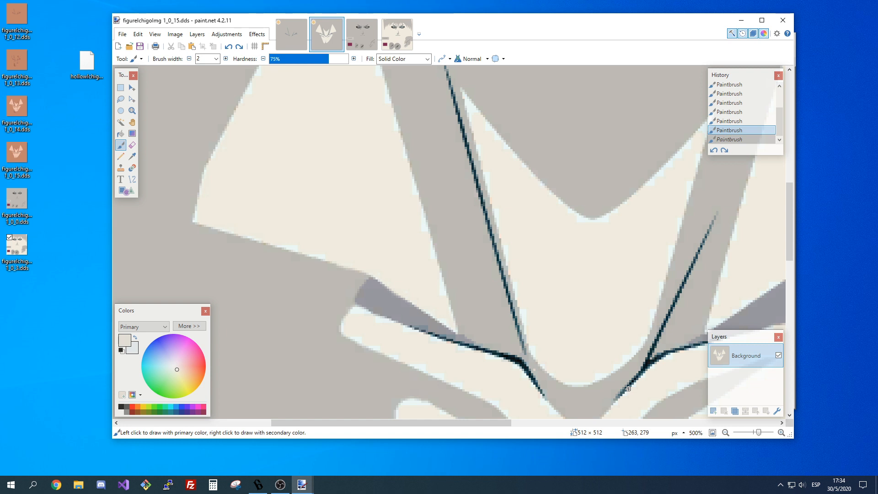
{"action": "key", "text": "ctrl+z"}
{"action": "key", "text": "ctrl+z"}
{"action": "key", "text": "ctrl+z"}
{"action": "key", "text": "ctrl+z"}
{"action": "key", "text": "ctrl+z"}
{"action": "key", "text": "ctrl+z"}
{"action": "key", "text": "ctrl+z"}
{"action": "key", "text": "ctrl+z"}
{"action": "left_click", "coordinate": [725, 433]}
{"action": "left_click", "coordinate": [725, 433]}
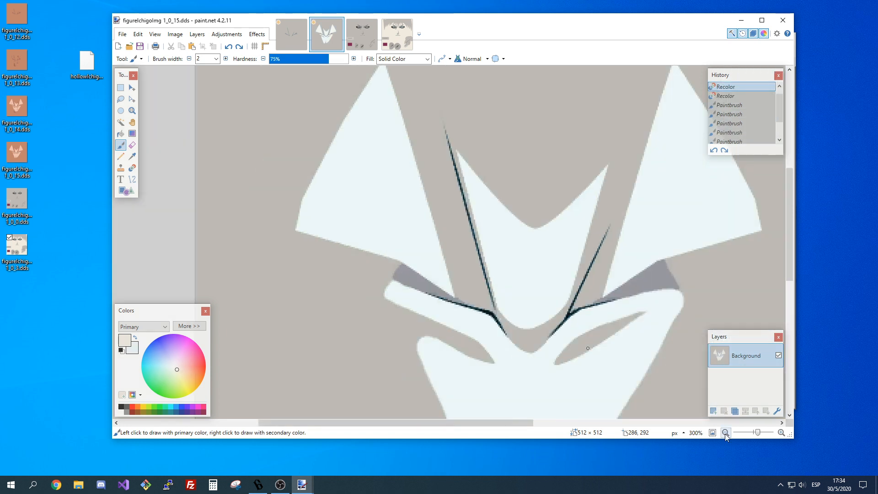
{"action": "left_click", "coordinate": [726, 434]}
Recolor the pale mask in texture 1_0_15 to cream using a 1300-wide Recolor brush at 15% tolerance.
{"action": "key", "text": "r"}
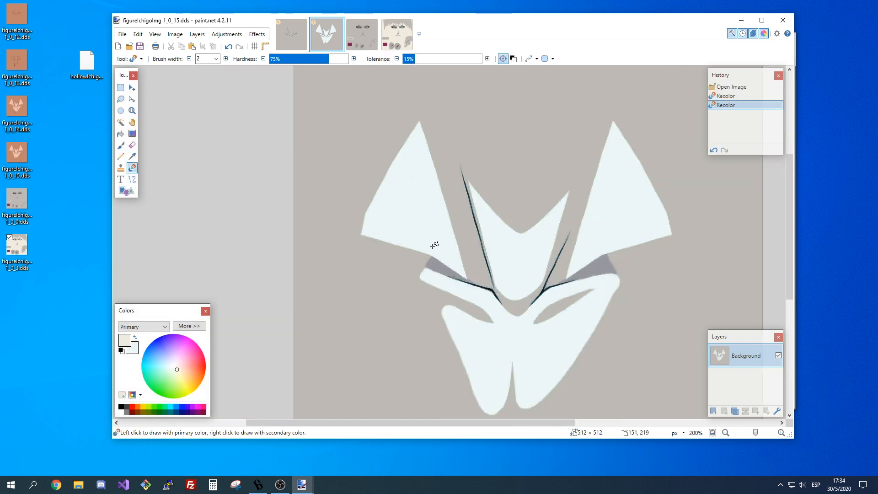
{"action": "key", "text": "ctrl+z"}
{"action": "left_click", "coordinate": [216, 59]}
{"action": "scroll", "coordinate": [206, 197], "scroll_direction": "down", "scroll_amount": 5}
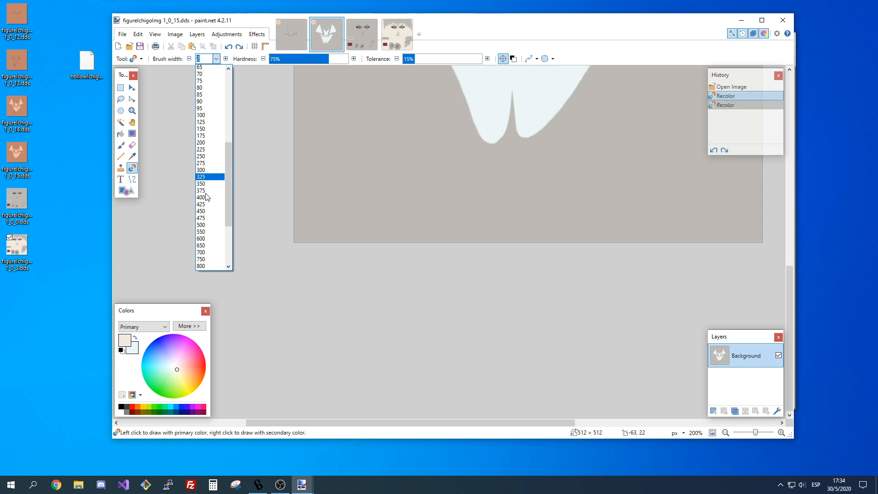
{"action": "left_click", "coordinate": [206, 197]}
{"action": "scroll", "coordinate": [604, 245], "scroll_direction": "up", "scroll_amount": 5}
{"action": "left_click", "coordinate": [606, 245]}
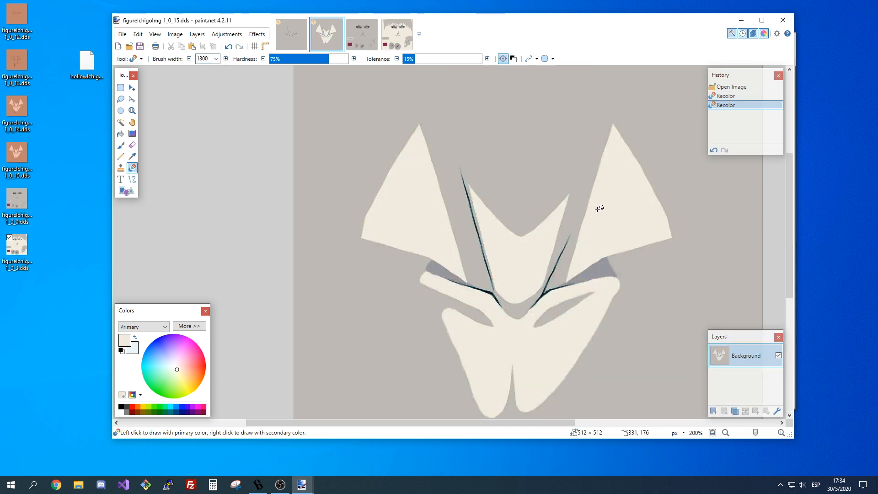
{"action": "scroll", "coordinate": [600, 208], "scroll_direction": "down", "scroll_amount": 2}
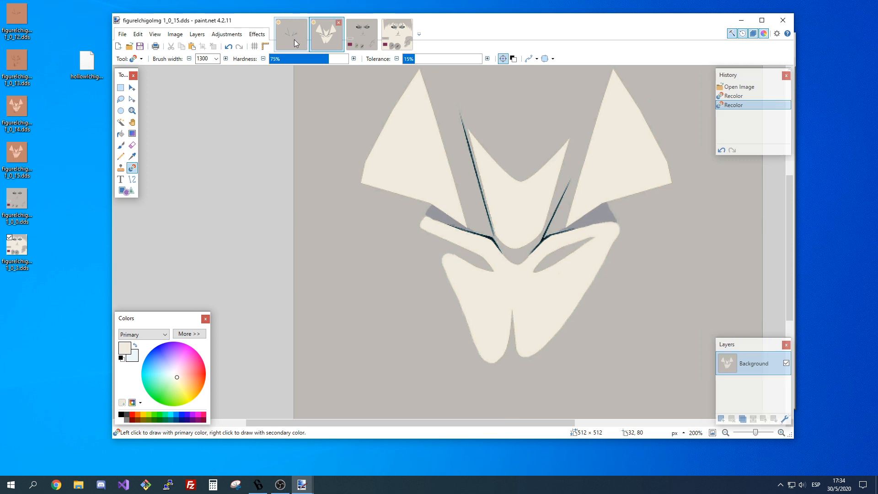
Open the textures figureIchigoImg 1_0_13.dds and 1_0_14.dds from the desktop.
{"action": "left_click", "coordinate": [294, 39]}
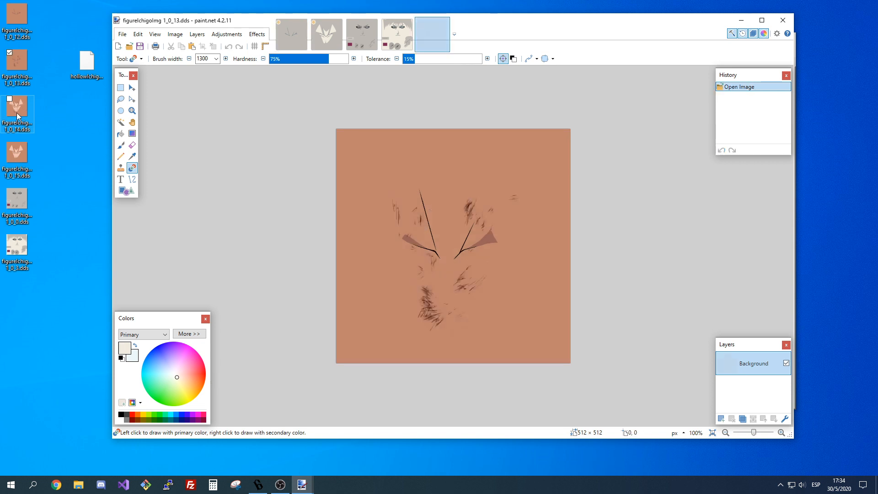
{"action": "double_click", "coordinate": [18, 116]}
Sample the grey background of texture 1_0_12 as primary color and the brown of texture 1_0_13 as secondary.
{"action": "left_click", "coordinate": [291, 41]}
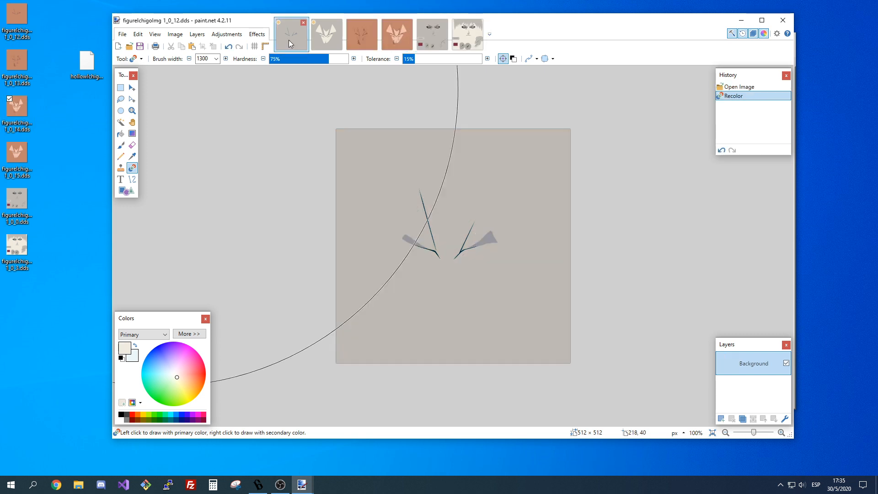
{"action": "key", "text": "k"}
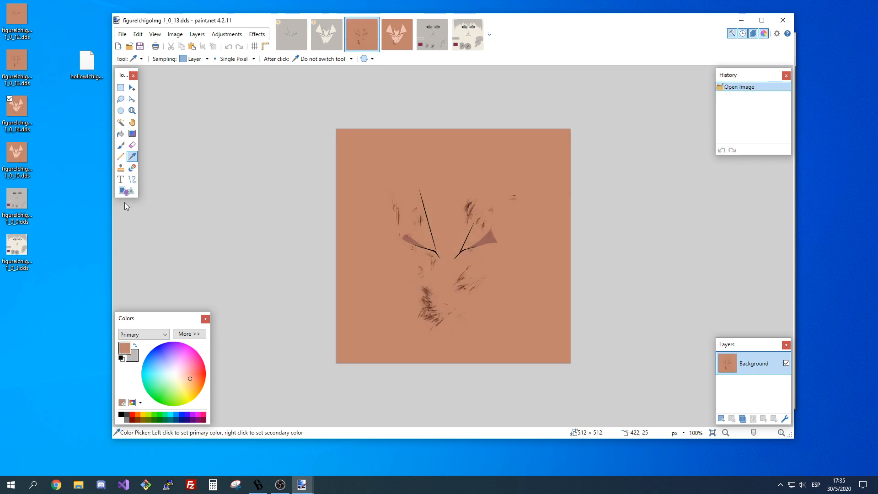
{"action": "left_click", "coordinate": [135, 346]}
Recolor textures 1_0_13 and 1_0_14 from brown to the sampled grey at 50% tolerance.
{"action": "key", "text": "r"}
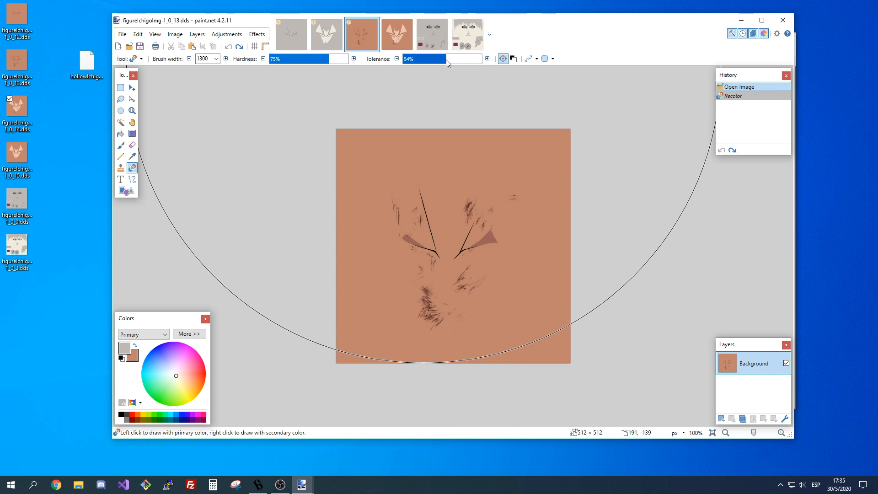
{"action": "left_click_drag", "start_coordinate": [446, 59], "coordinate": [443, 60]}
{"action": "left_click", "coordinate": [426, 165]}
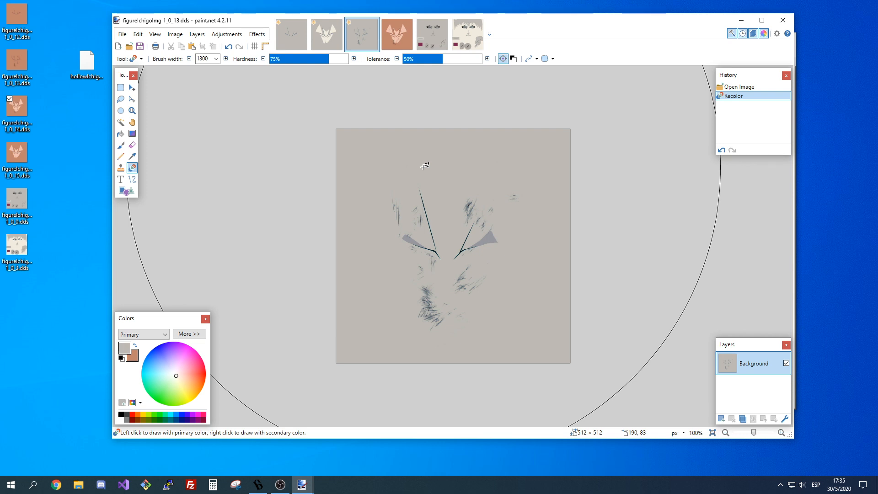
{"action": "key", "text": "ctrl+Tab"}
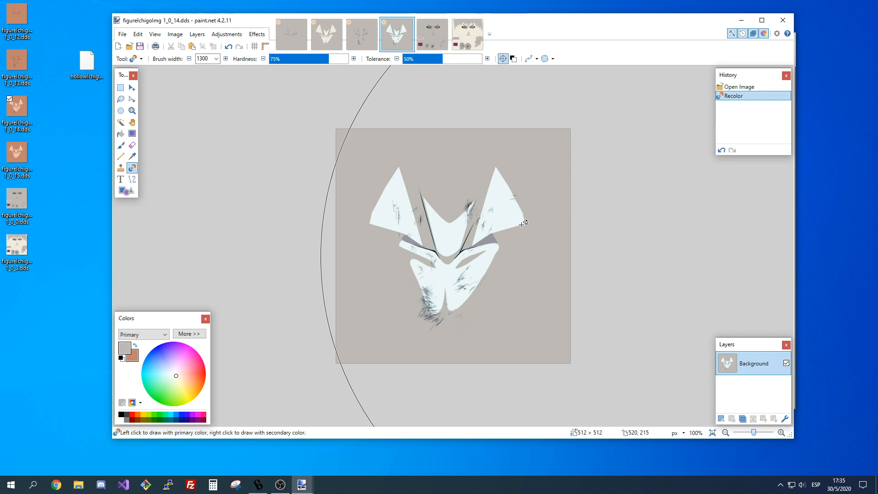
Set the sampled cream as primary color and the pale blue of the mask in texture 1_0_14 as secondary for recoloring.
{"action": "left_click", "coordinate": [782, 432]}
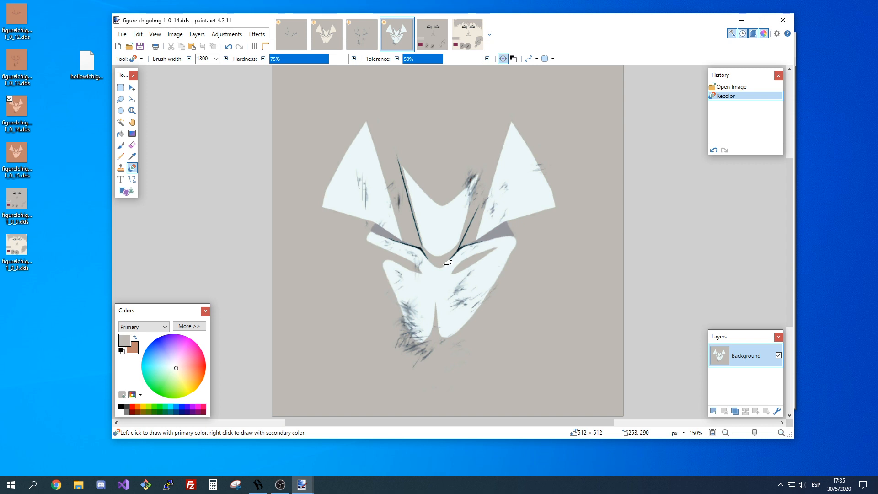
{"action": "key", "text": "k"}
{"action": "left_click", "coordinate": [135, 338]}
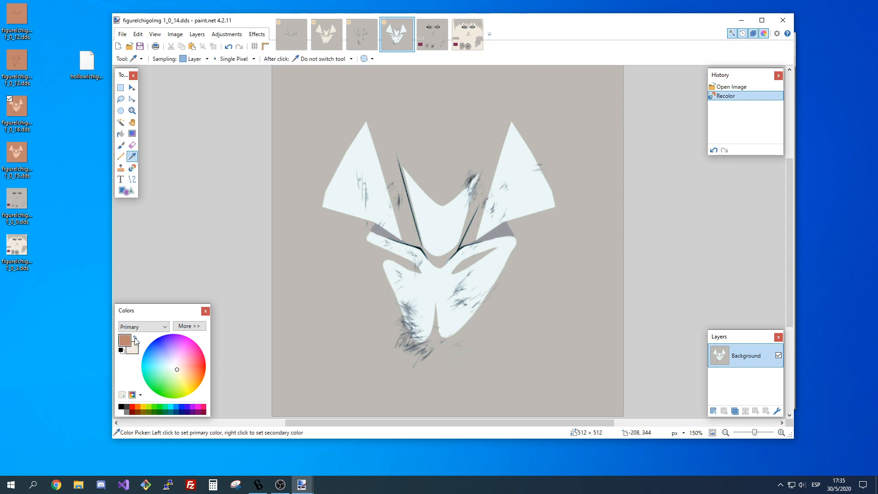
{"action": "left_click", "coordinate": [135, 338]}
{"action": "left_click", "coordinate": [136, 338]}
{"action": "left_click", "coordinate": [132, 168]}
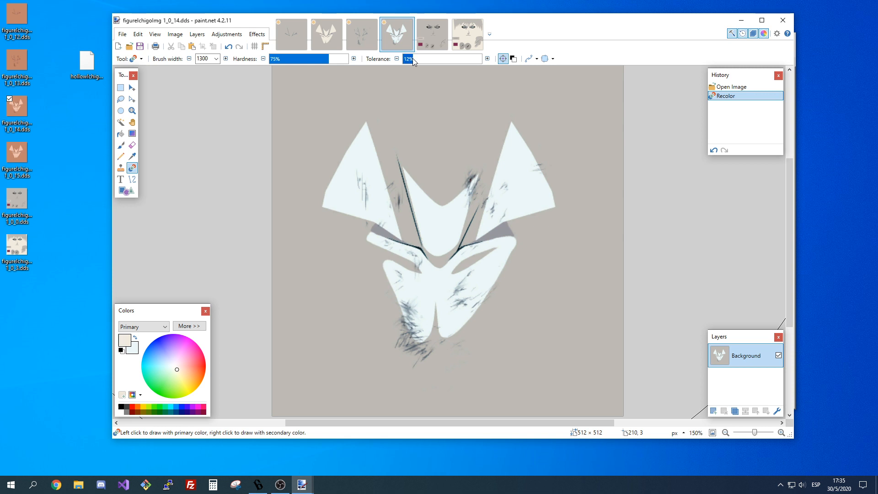
Try to recolor the pale mask in texture 1_0_14 to cream, starting at 12% tolerance and raising it to 23%.
{"action": "left_click", "coordinate": [354, 204]}
{"action": "key", "text": "ctrl+z"}
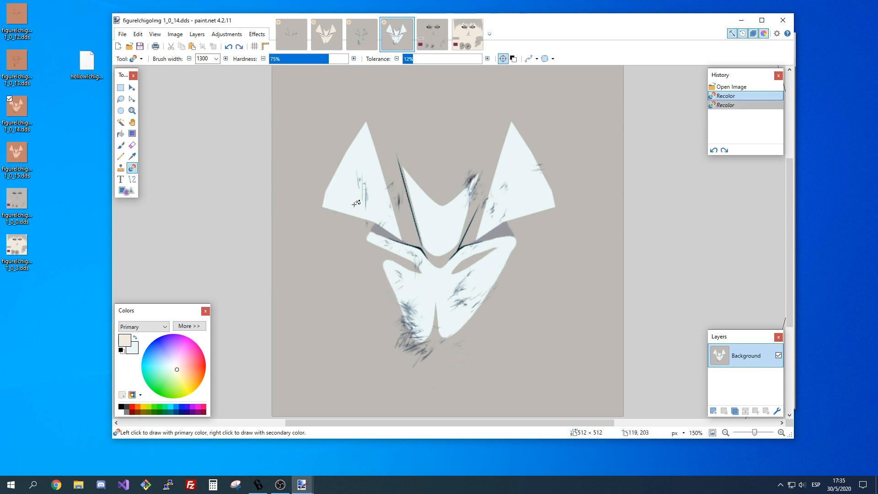
{"action": "key", "text": "ctrl+y"}
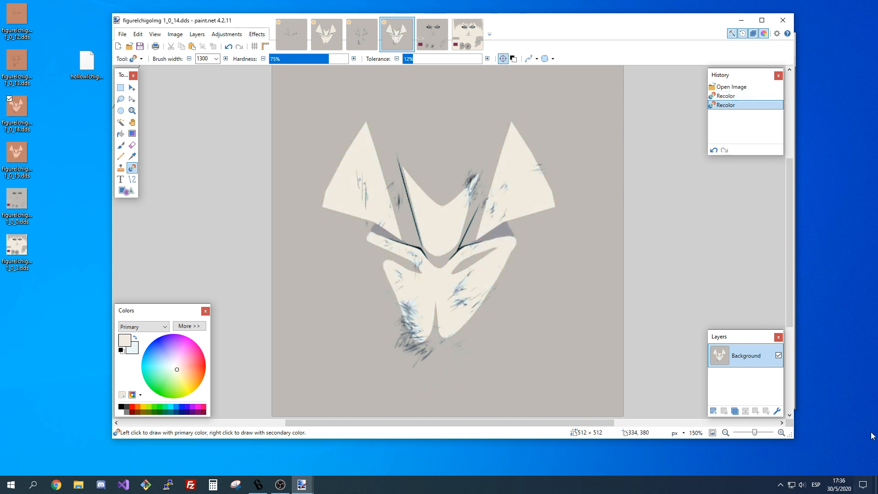
{"action": "scroll", "coordinate": [504, 315], "scroll_direction": "up", "scroll_amount": 2}
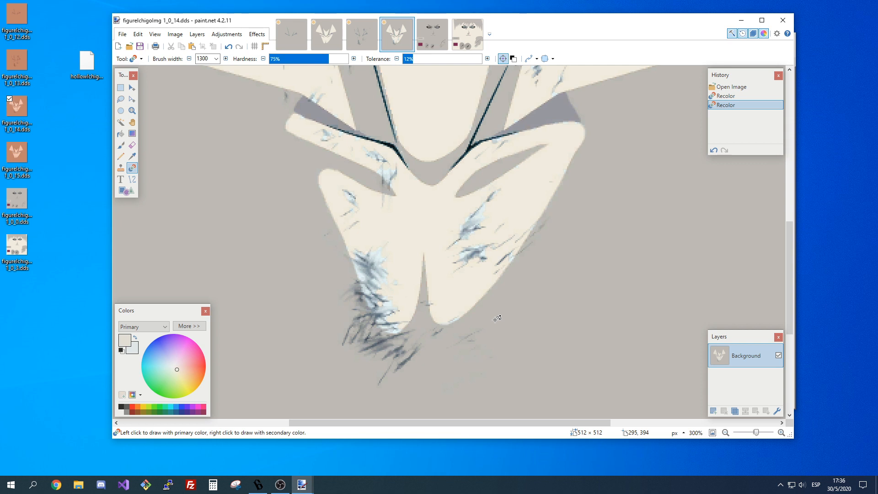
{"action": "left_click", "coordinate": [421, 59]}
{"action": "scroll", "coordinate": [611, 312], "scroll_direction": "up", "scroll_amount": 2}
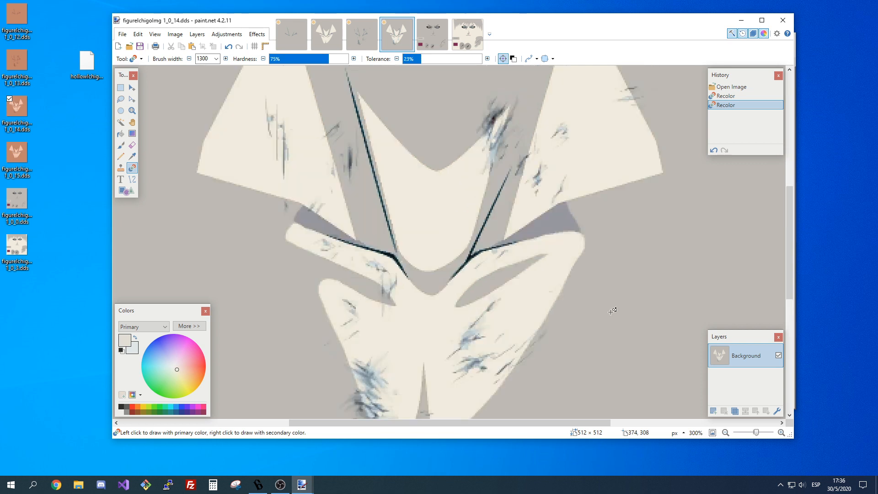
{"action": "scroll", "coordinate": [612, 311], "scroll_direction": "up", "scroll_amount": 1}
{"action": "key", "text": "ctrl+z"}
Try to recolor the mask in texture 1_0_14 to cream at 34% and 24% tolerance, undoing each attempt.
{"action": "left_click", "coordinate": [429, 60]}
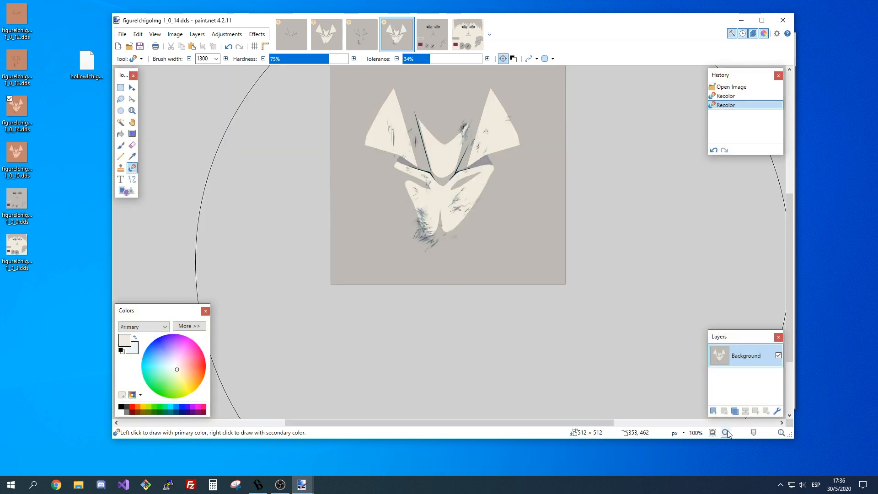
{"action": "scroll", "coordinate": [613, 339], "scroll_direction": "up", "scroll_amount": 1}
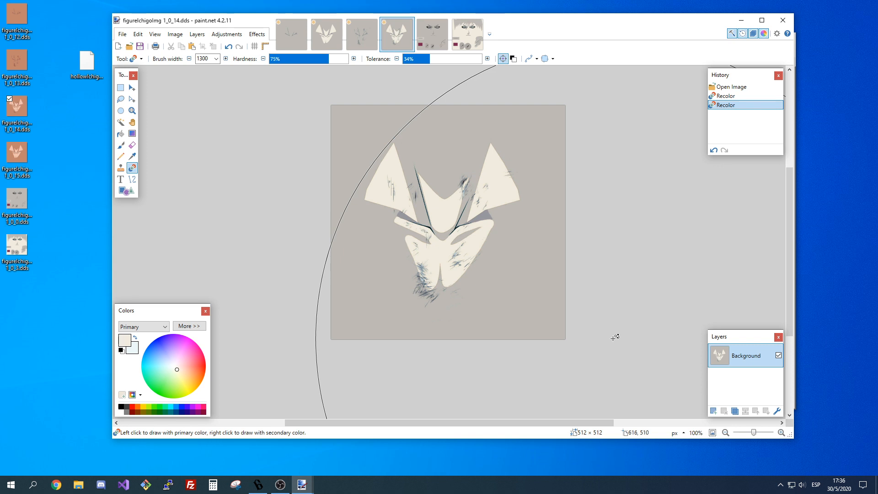
{"action": "left_click", "coordinate": [781, 432]}
{"action": "key", "text": "ctrl+z"}
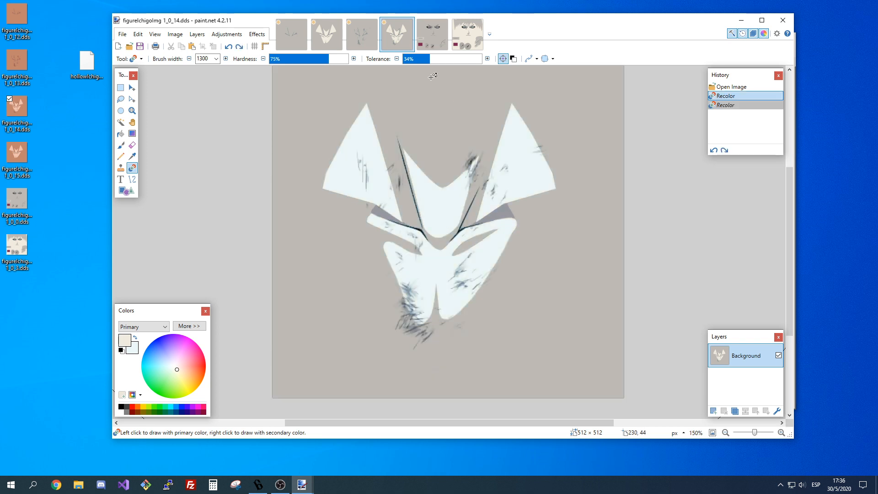
{"action": "left_click", "coordinate": [422, 59]}
{"action": "left_click", "coordinate": [425, 268]}
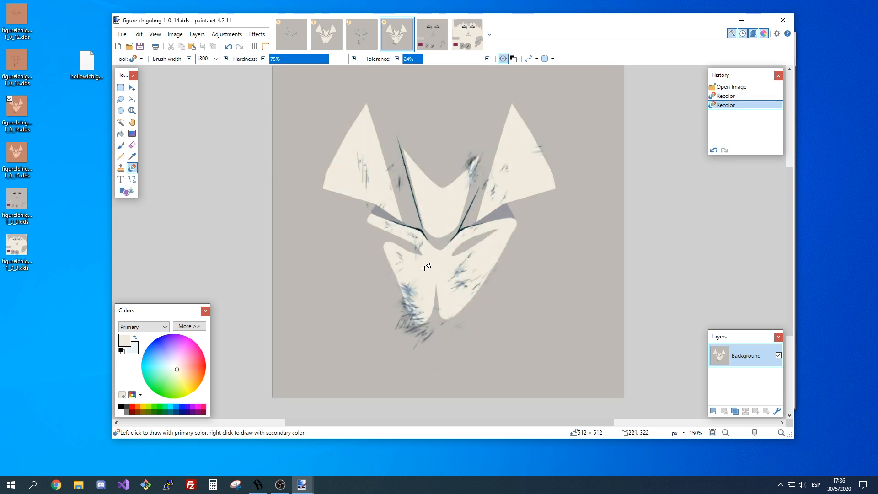
{"action": "key", "text": "ctrl+z"}
Try to recolor the mask in texture 1_0_14 to cream at 28%, 24% and 27% tolerance, undoing each attempt.
{"action": "left_click", "coordinate": [424, 59]}
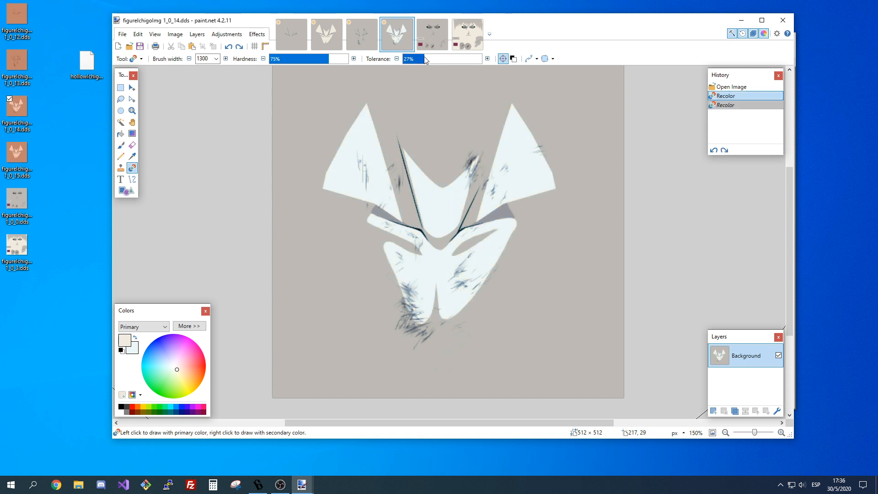
{"action": "left_click", "coordinate": [426, 59]}
{"action": "left_click", "coordinate": [432, 271]}
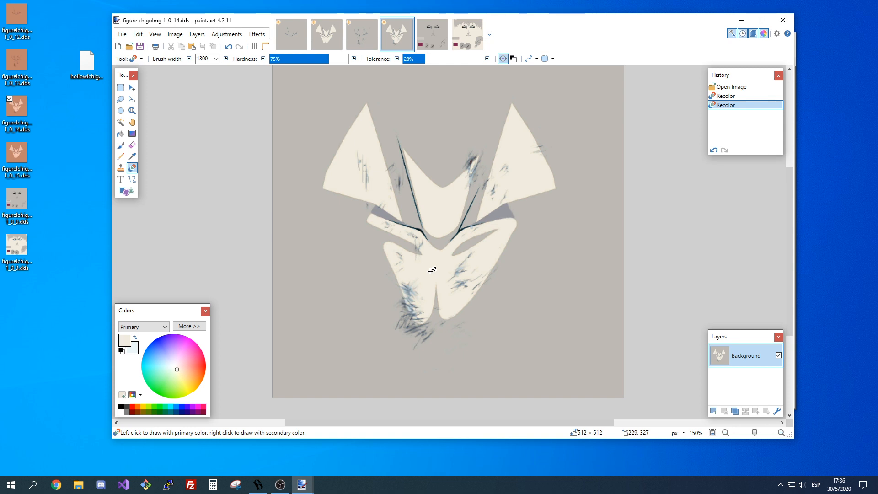
{"action": "key", "text": "ctrl+z"}
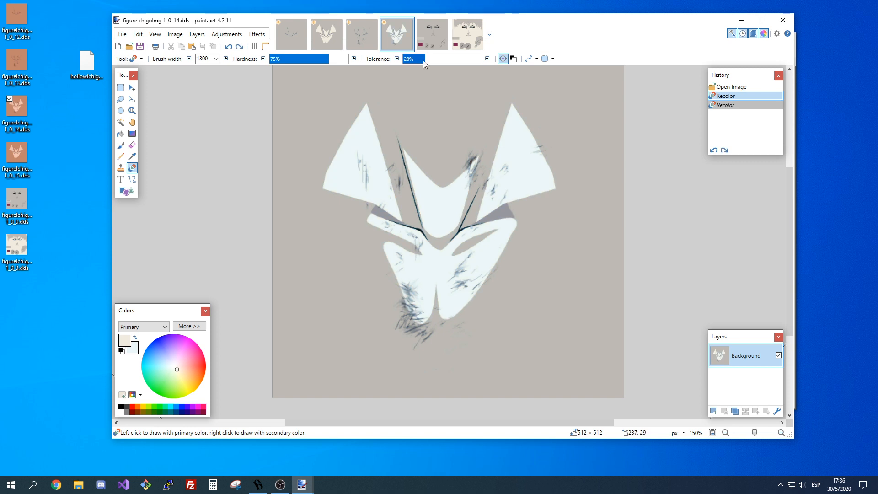
{"action": "left_click", "coordinate": [418, 60]}
{"action": "left_click", "coordinate": [422, 59]}
{"action": "left_click", "coordinate": [432, 274]}
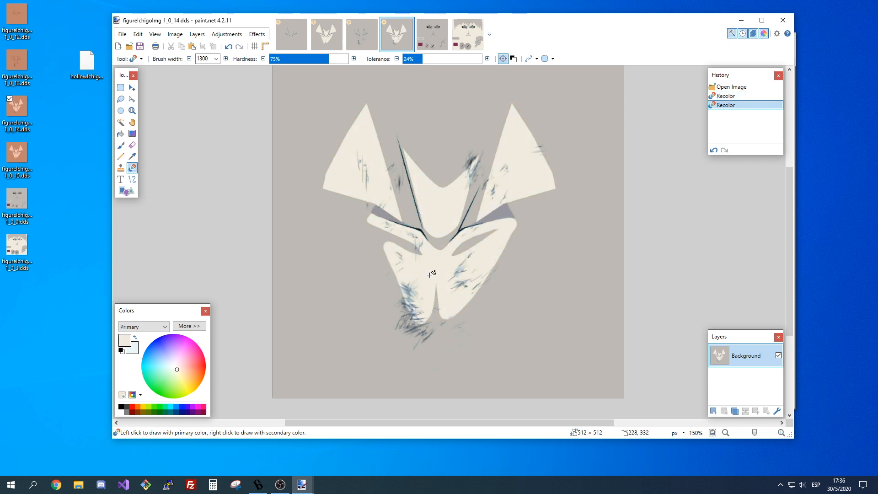
{"action": "key", "text": "ctrl+z"}
{"action": "left_click", "coordinate": [423, 59]}
{"action": "left_click", "coordinate": [424, 59]}
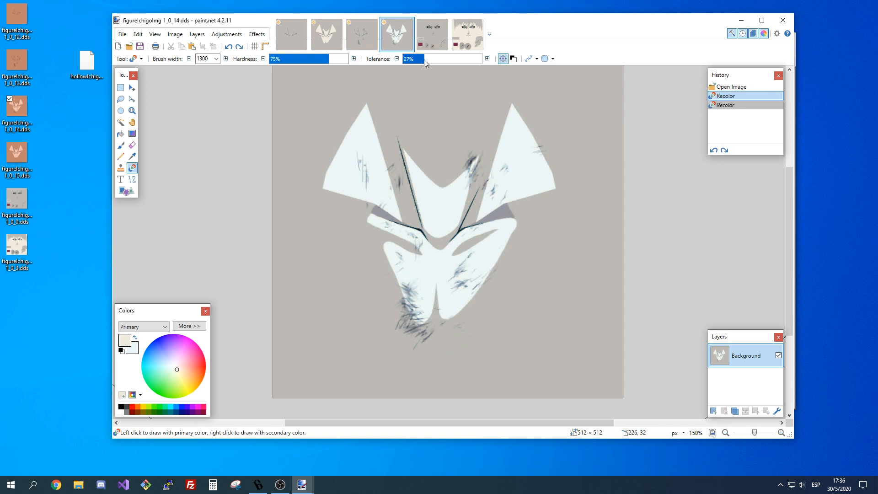
{"action": "left_click", "coordinate": [443, 261]}
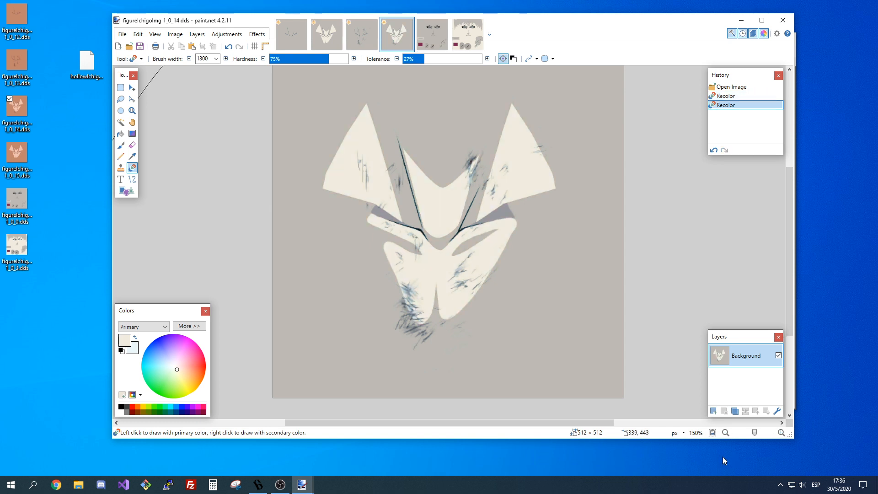
{"action": "key", "text": "ctrl+z"}
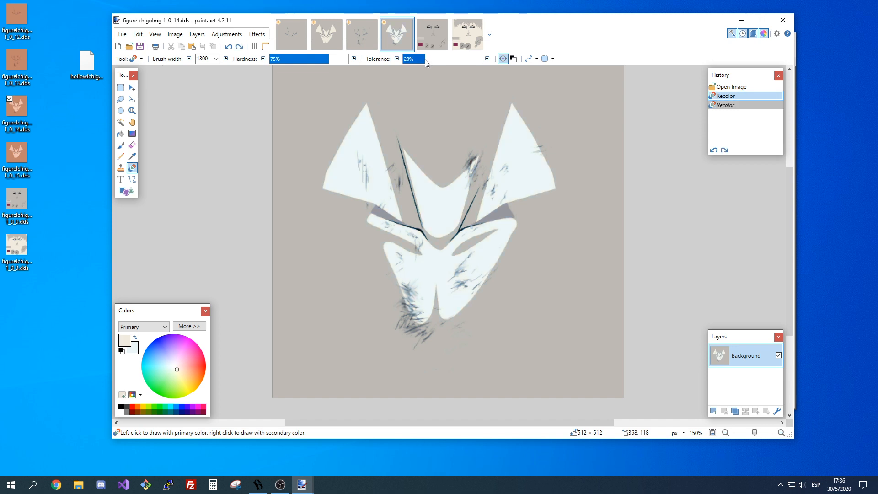
Recolor the pale mask in texture 1_0_14 to cream at 28% tolerance.
{"action": "left_click", "coordinate": [451, 257]}
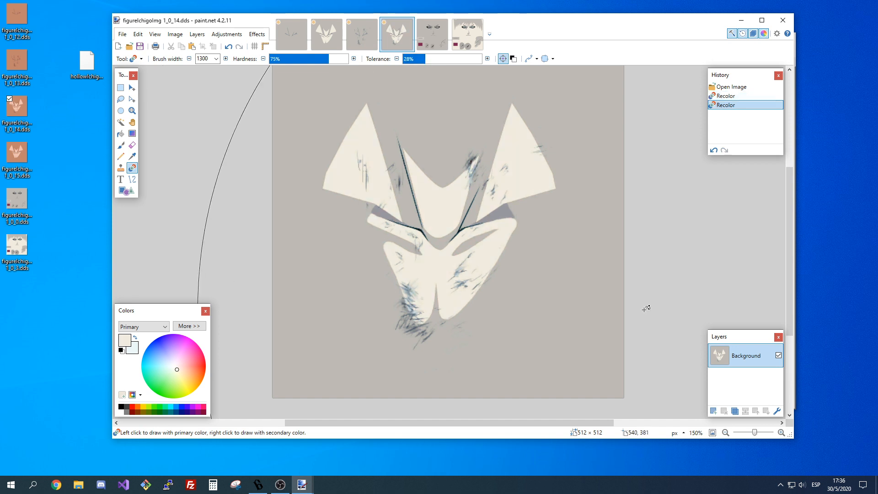
{"action": "double_click", "coordinate": [729, 435]}
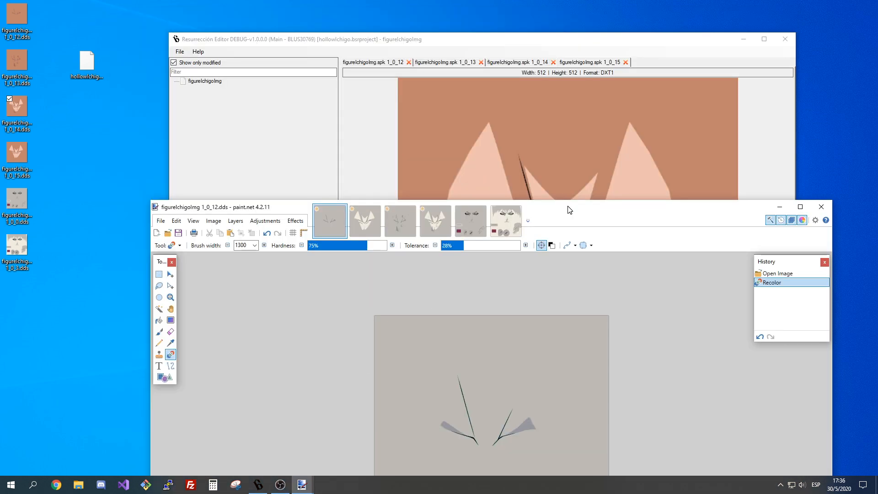
Switch to Resurrección Editor and check the format of the original textures 1_0_12 to 1_0_15.
{"action": "mouse_move", "coordinate": [569, 210]}
{"action": "left_mouse_down"}
{"action": "mouse_move", "coordinate": [555, 335]}
{"action": "mouse_move", "coordinate": [621, 214]}
{"action": "mouse_move", "coordinate": [511, 223]}
{"action": "left_mouse_up"}
{"action": "left_click", "coordinate": [588, 62]}
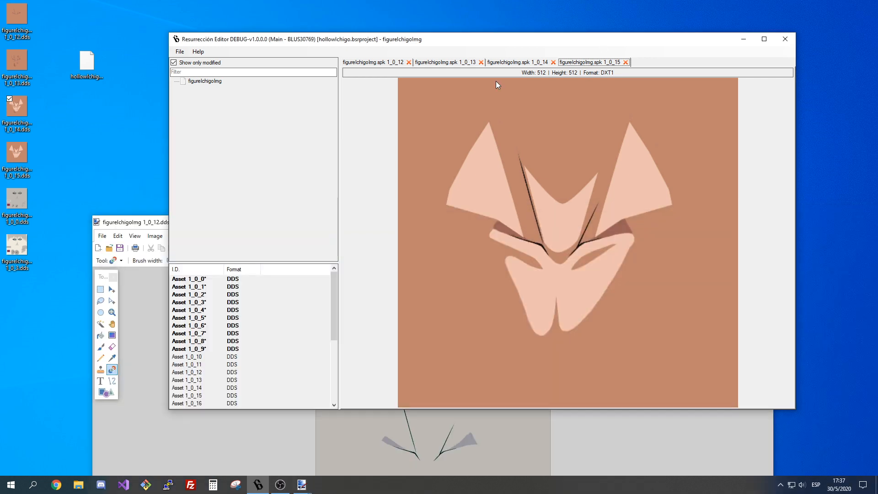
{"action": "key", "text": "ctrl+Tab"}
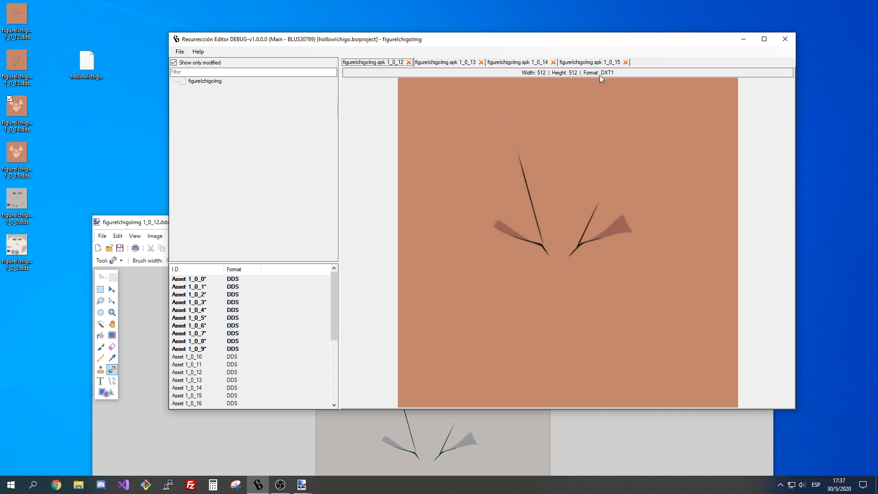
{"action": "left_click", "coordinate": [449, 63]}
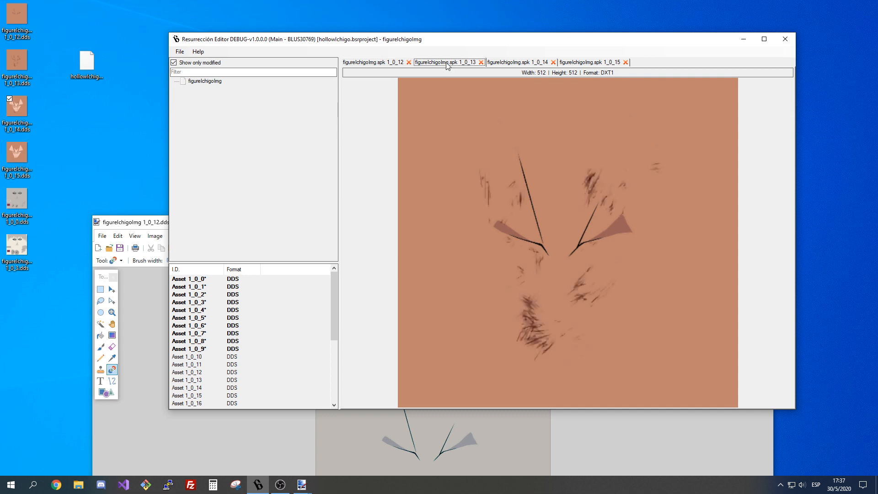
{"action": "left_click", "coordinate": [533, 63]}
{"action": "left_click", "coordinate": [593, 63]}
{"action": "left_click", "coordinate": [510, 63]}
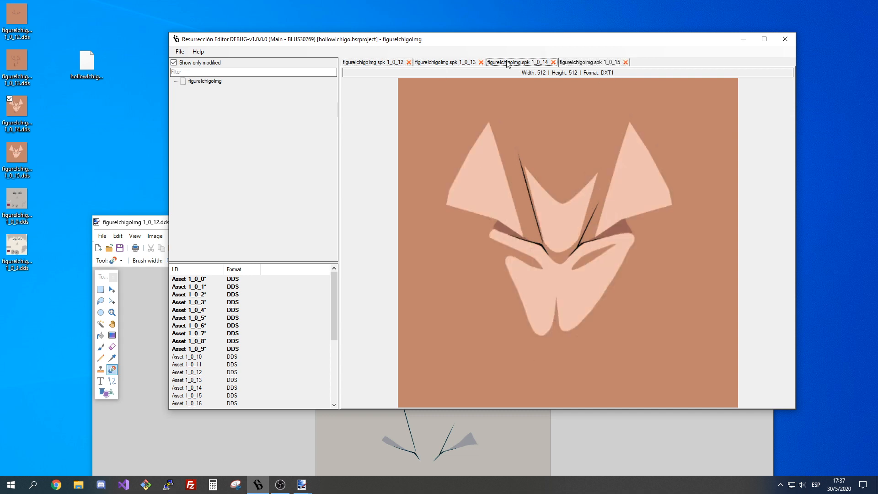
{"action": "left_click", "coordinate": [448, 63]}
{"action": "left_click", "coordinate": [384, 63]}
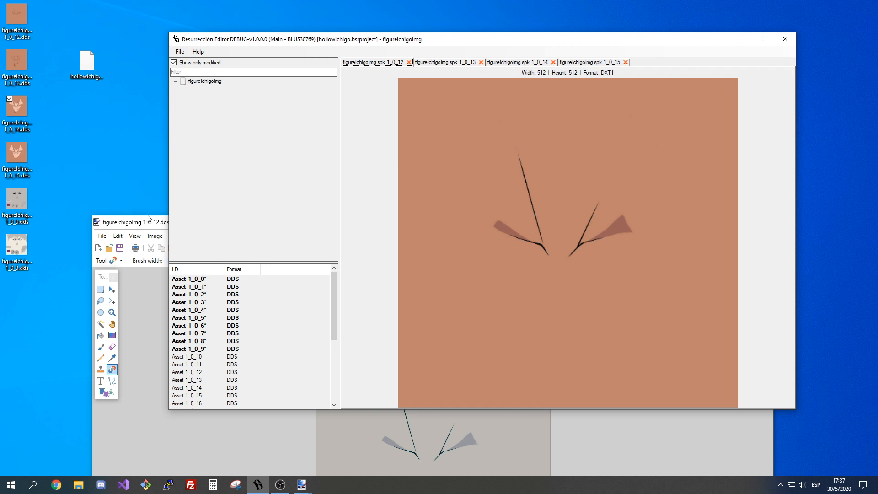
Switch back to paint.net and save texture 1_0_12 as BC1 (Linear, DXT1) with mip maps generated by Nearest Neighbor.
{"action": "left_click_drag", "start_coordinate": [137, 225], "coordinate": [234, 119]}
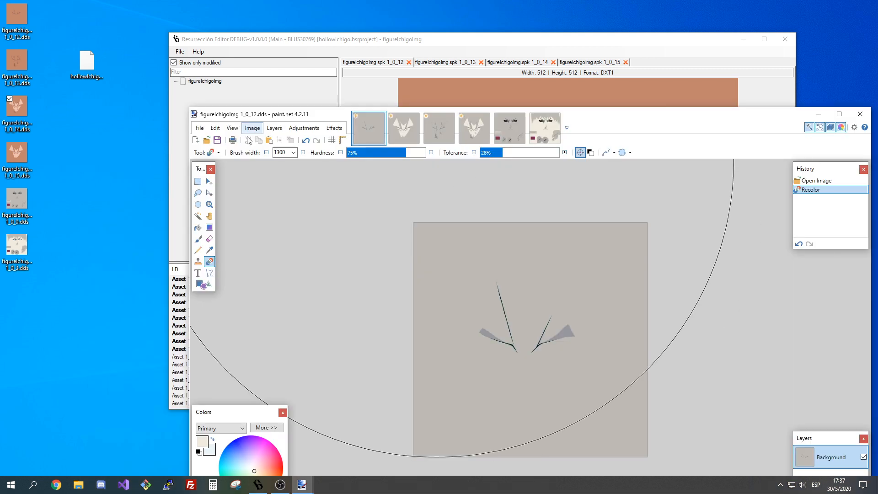
{"action": "left_click", "coordinate": [218, 141]}
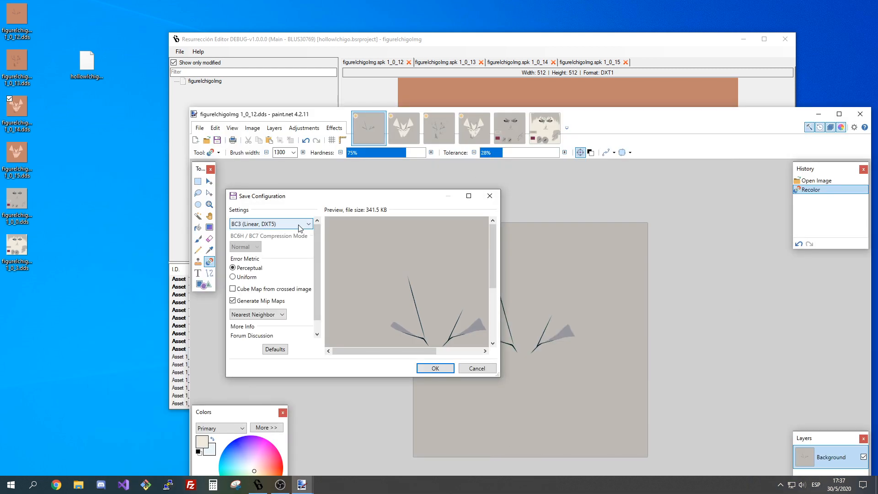
{"action": "left_click", "coordinate": [269, 225]}
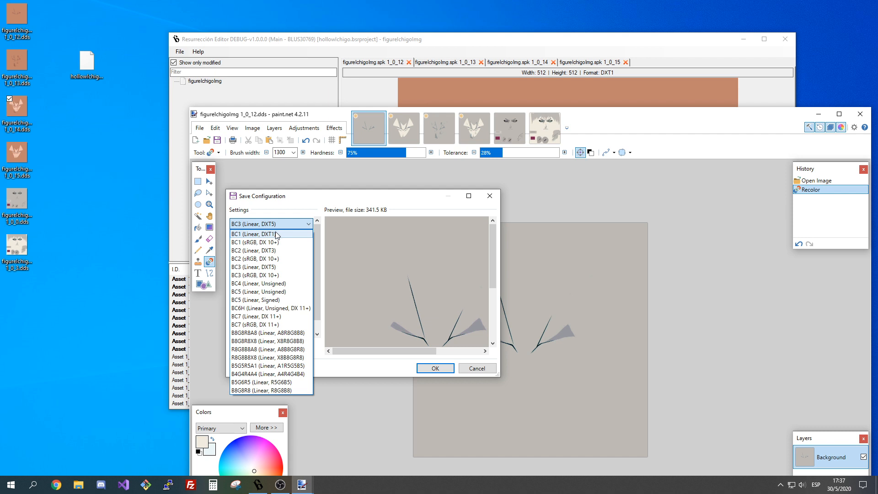
{"action": "left_click", "coordinate": [278, 234]}
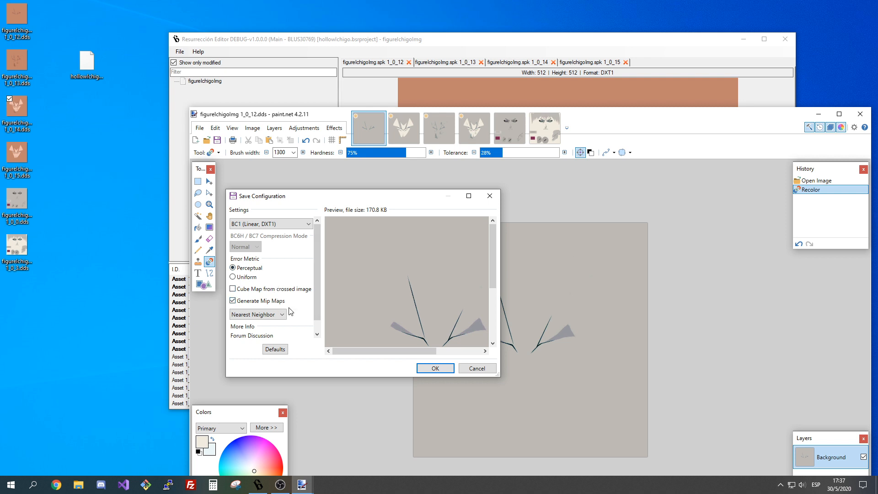
{"action": "scroll", "coordinate": [272, 319], "scroll_direction": "down", "scroll_amount": 4}
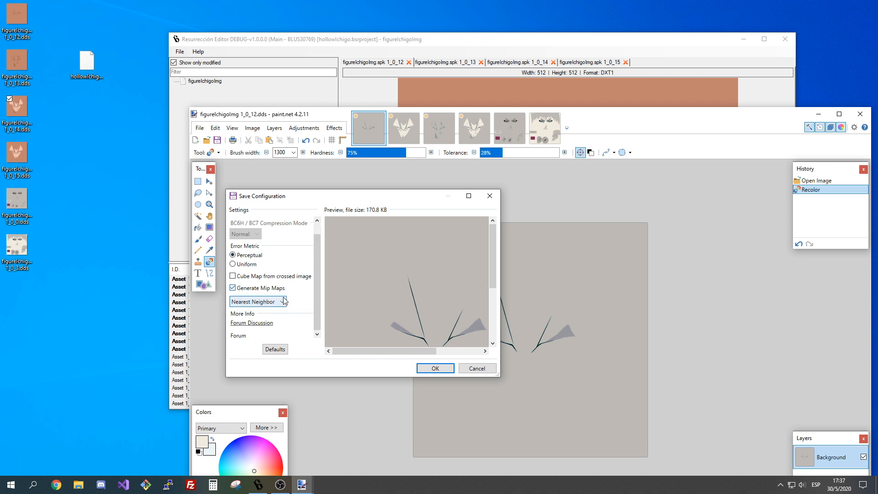
{"action": "scroll", "coordinate": [282, 302], "scroll_direction": "up", "scroll_amount": 3}
{"action": "left_click", "coordinate": [278, 304]}
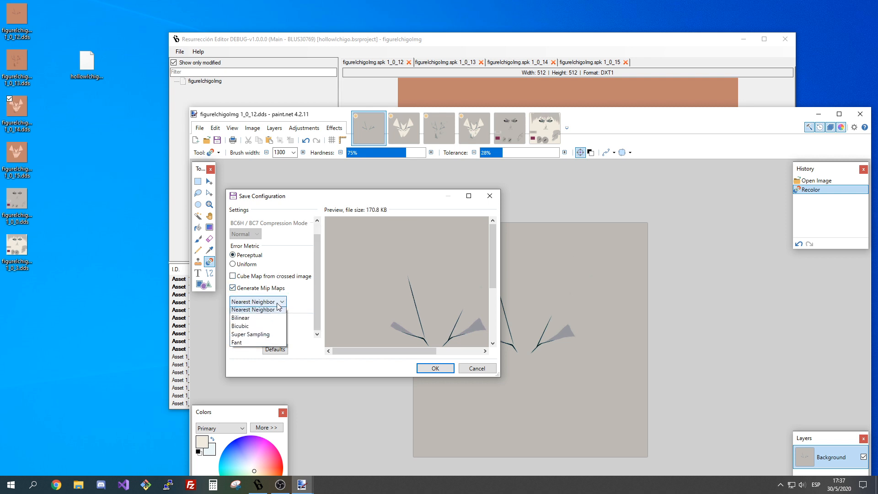
{"action": "left_click", "coordinate": [271, 311]}
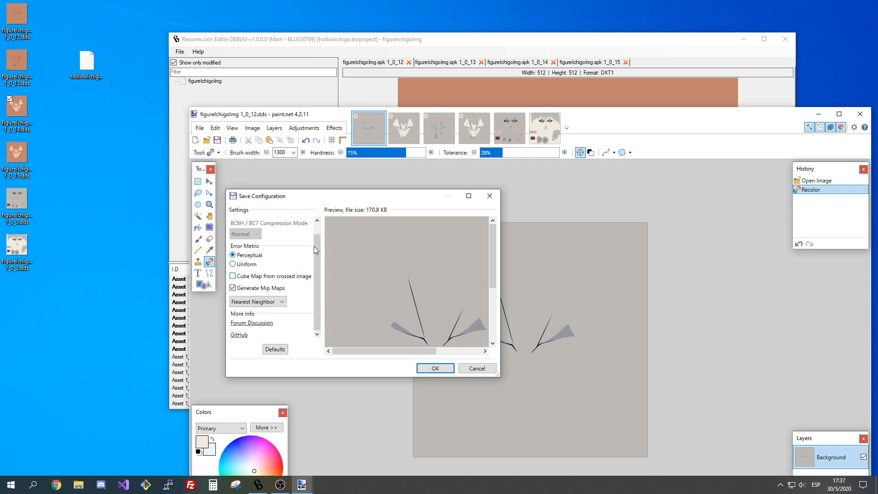
{"action": "left_click", "coordinate": [432, 368]}
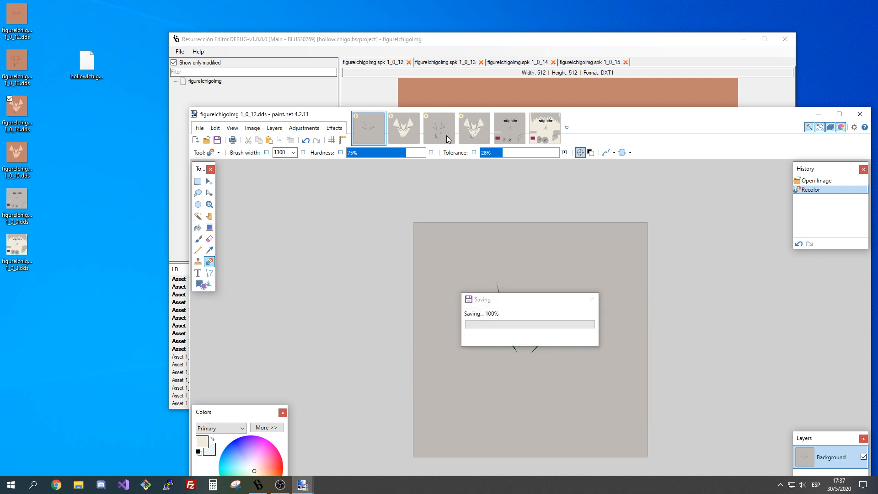
Save the recolored texture figureIchigoImg 1_0_15.dds, accepting the save configuration.
{"action": "left_click", "coordinate": [404, 128]}
{"action": "left_click", "coordinate": [217, 140]}
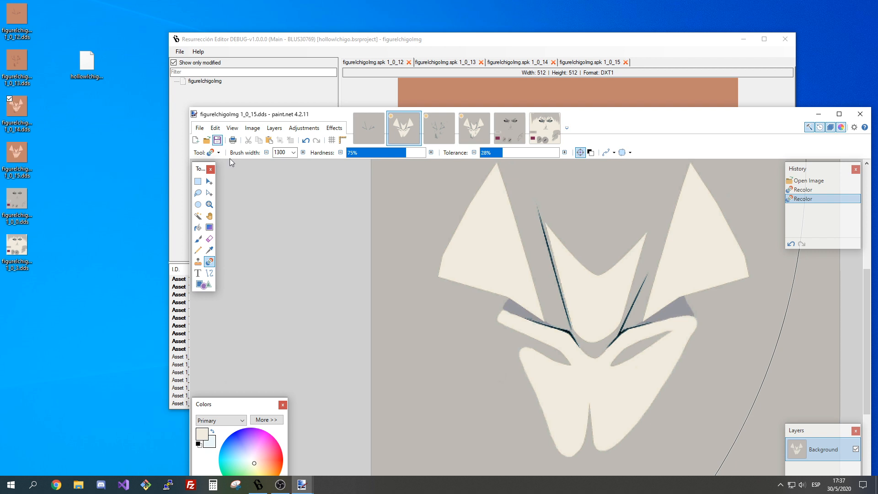
{"action": "left_click", "coordinate": [450, 371]}
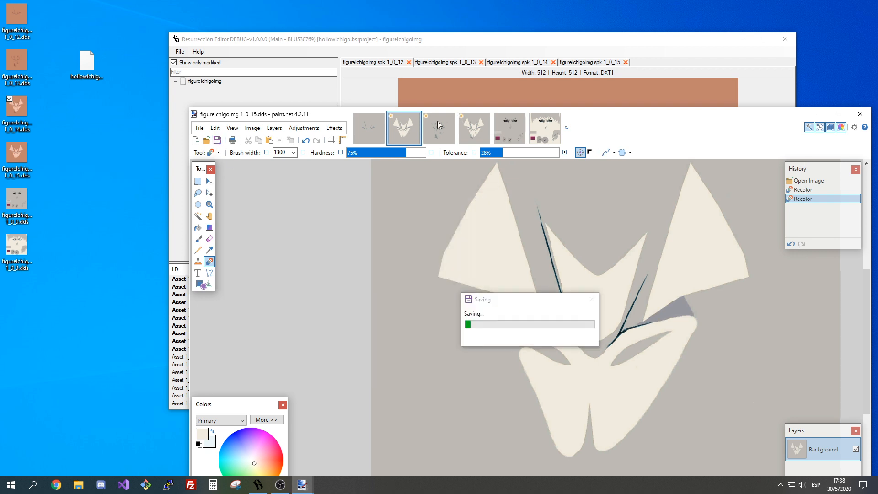
Save the recolored textures 1_0_13 and 1_0_14 as BC1 (Linear, DXT1) with Nearest Neighbor mip maps.
{"action": "left_click", "coordinate": [437, 128]}
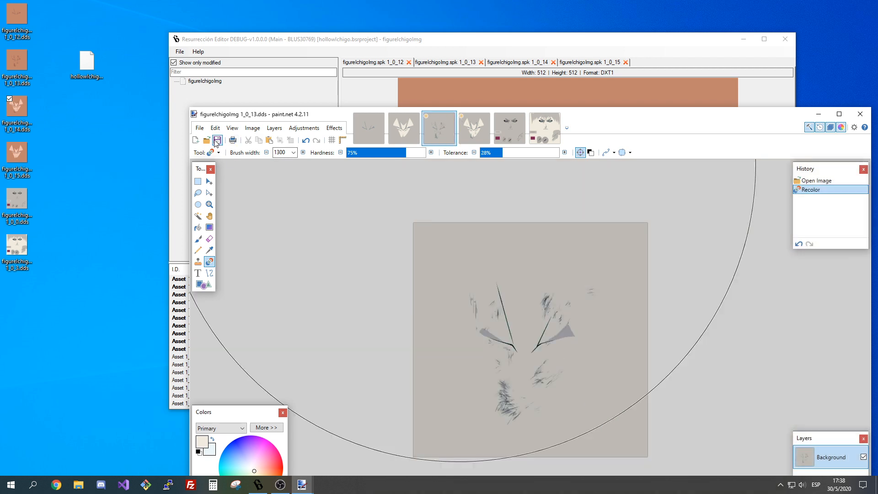
{"action": "left_click", "coordinate": [217, 140]}
{"action": "left_click", "coordinate": [444, 368]}
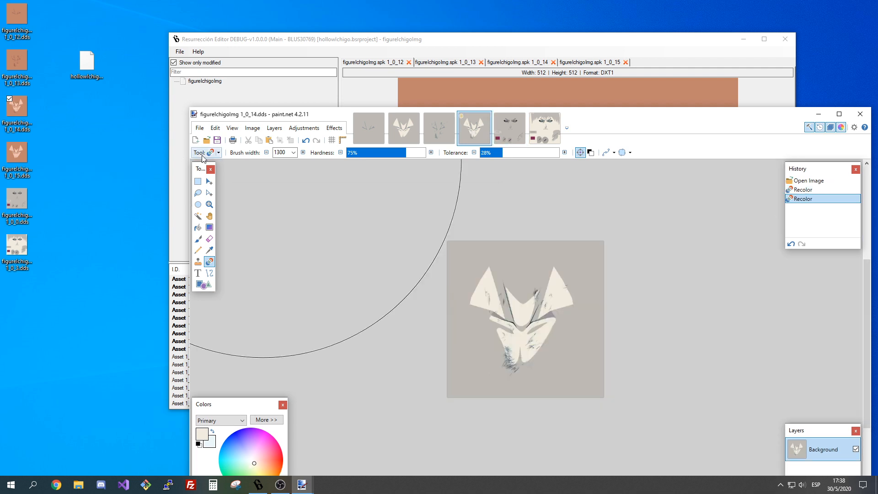
{"action": "key", "text": "ctrl+s"}
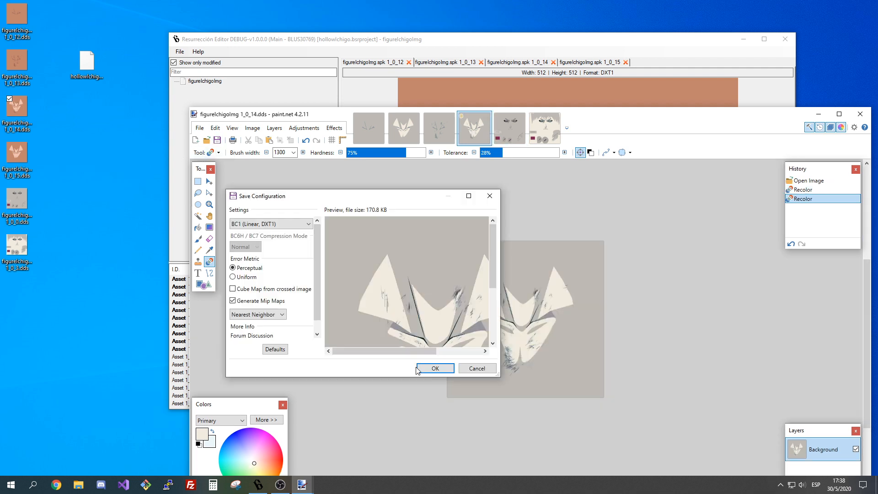
{"action": "left_click", "coordinate": [418, 369]}
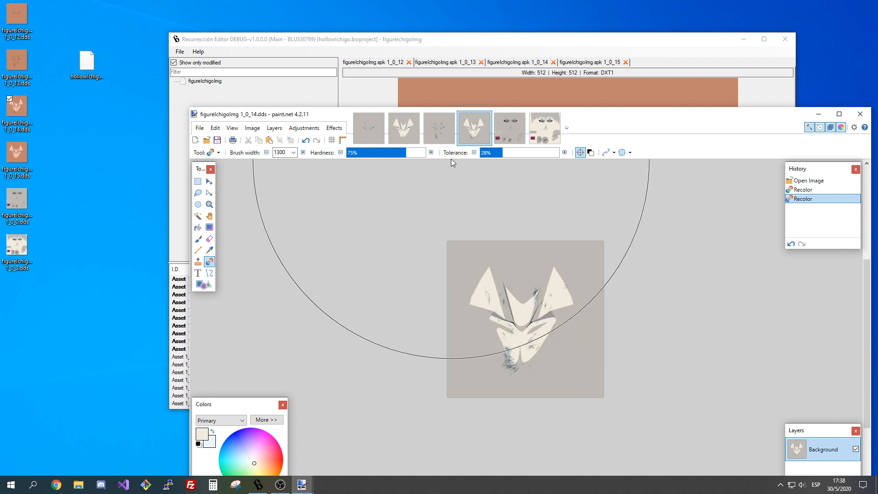
Refresh the desktop thumbnails, then close the saved textures 1_0_12 to 1_0_15 and minimize paint.net.
{"action": "right_click", "coordinate": [99, 130]}
{"action": "left_click", "coordinate": [121, 168]}
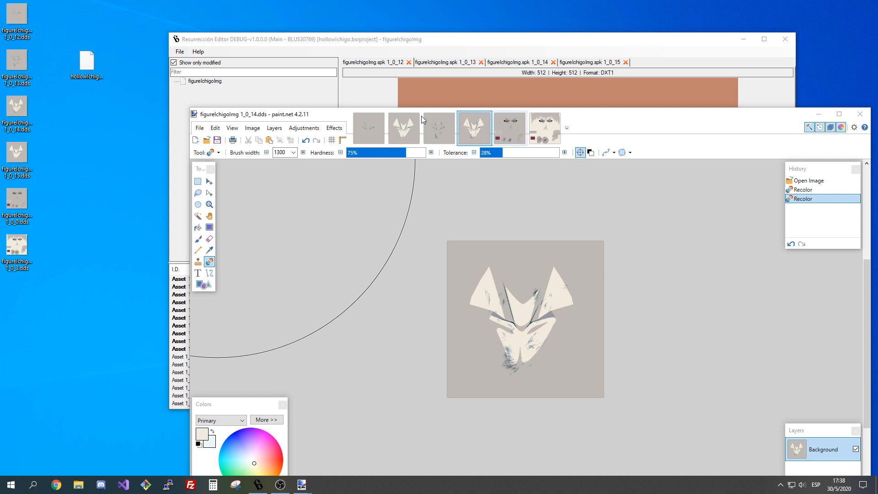
{"action": "left_click", "coordinate": [381, 119]}
{"action": "left_click", "coordinate": [381, 117]}
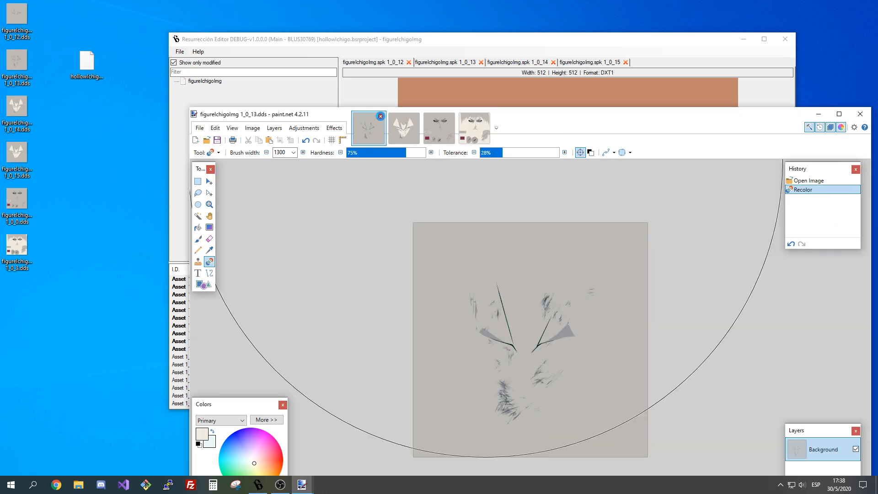
{"action": "left_click", "coordinate": [382, 117]}
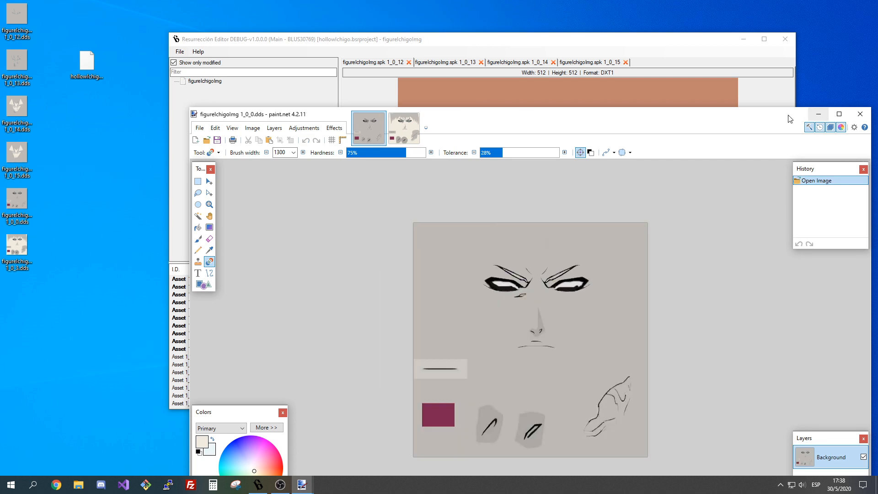
{"action": "left_click_drag", "start_coordinate": [789, 118], "coordinate": [752, 21]}
Switch to Resurrección Editor and import figureIchigoImg 1_0_12.dds from the desktop into asset 1_0_12.
{"action": "key", "text": "alt+Tab"}
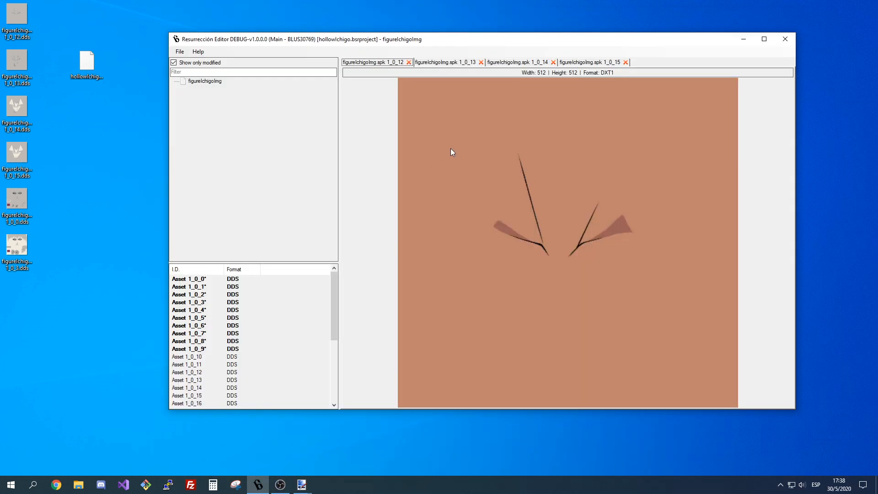
{"action": "scroll", "coordinate": [260, 373], "scroll_direction": "down", "scroll_amount": 2}
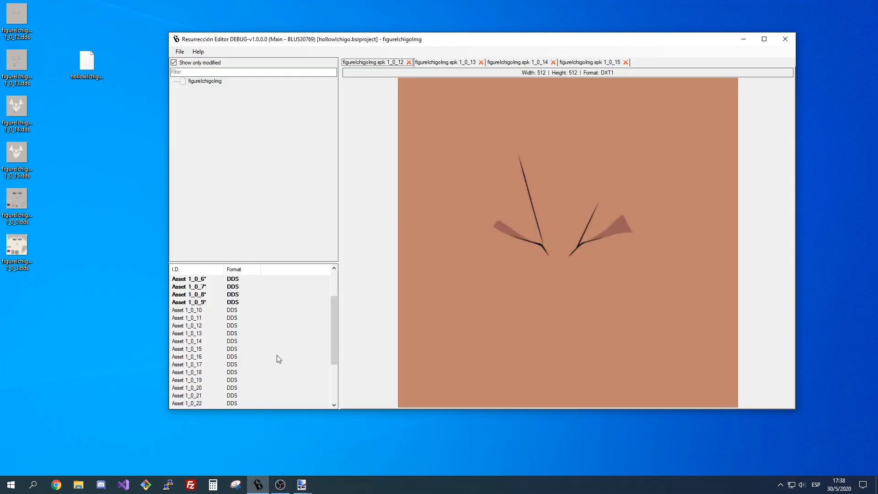
{"action": "right_click", "coordinate": [389, 65]}
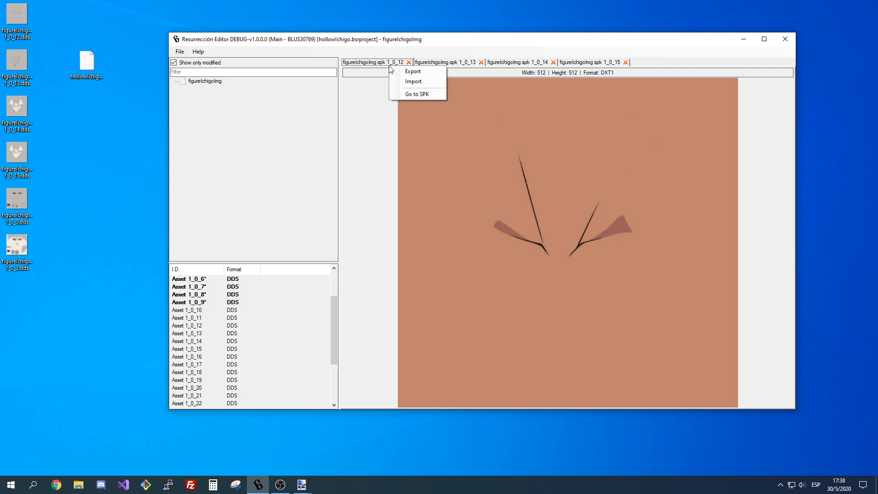
{"action": "left_click", "coordinate": [407, 81]}
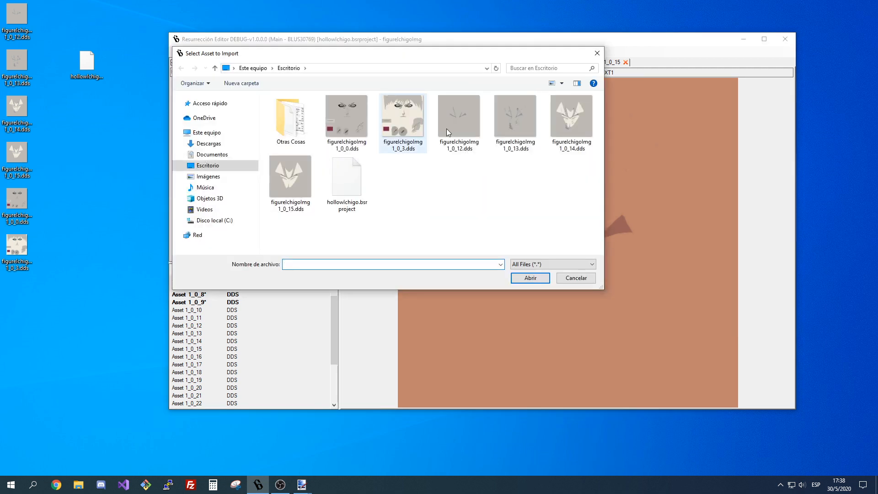
{"action": "double_click", "coordinate": [464, 120]}
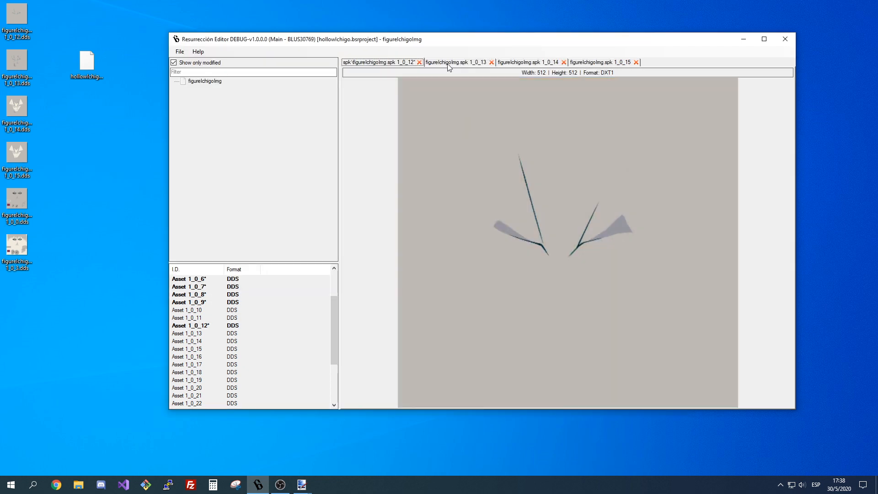
Replace asset 1_0_13 by importing the recolored figureIchigoImg 1_0_13.dds.
{"action": "left_click", "coordinate": [451, 65]}
{"action": "right_click", "coordinate": [451, 66]}
{"action": "left_click", "coordinate": [457, 80]}
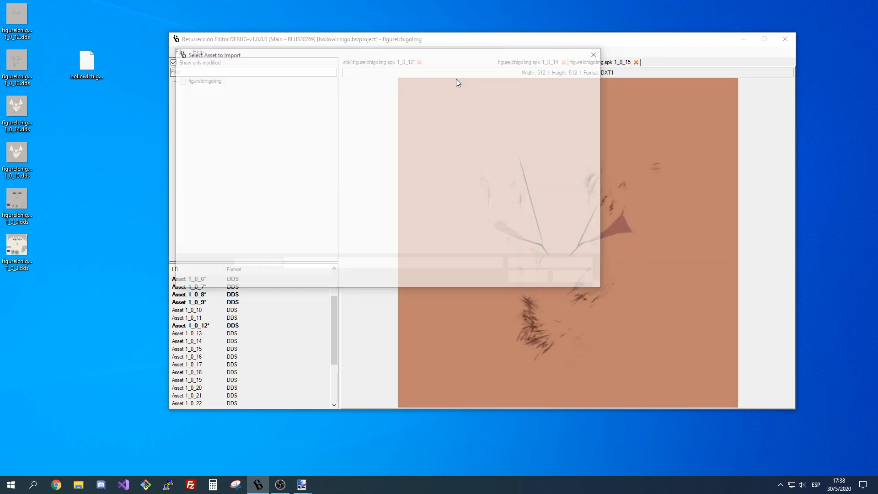
{"action": "left_click", "coordinate": [522, 119]}
{"action": "double_click", "coordinate": [522, 117]}
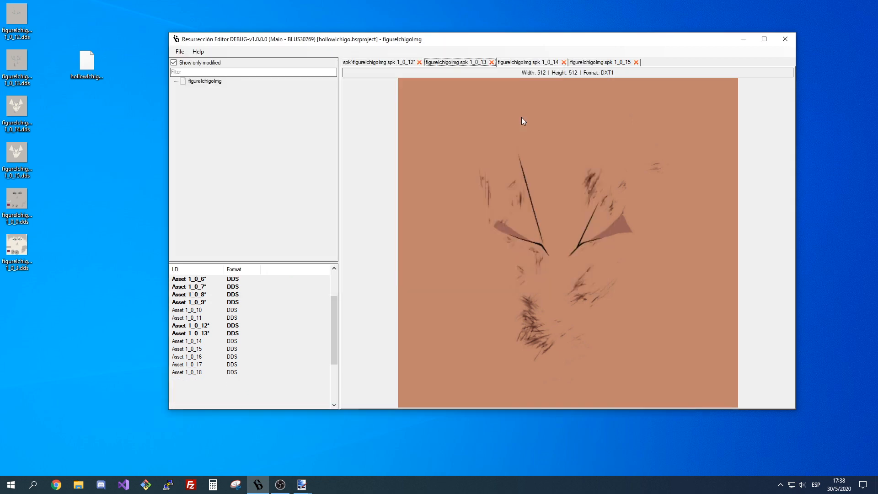
Replace asset 1_0_14 by importing the recolored figureIchigoImg 1_0_14.dds.
{"action": "left_click", "coordinate": [536, 65]}
{"action": "right_click", "coordinate": [536, 64]}
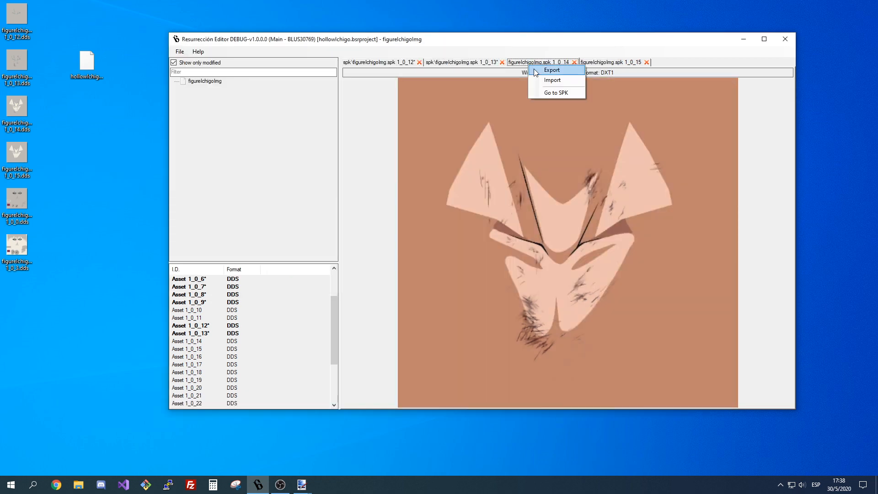
{"action": "left_click", "coordinate": [539, 80]}
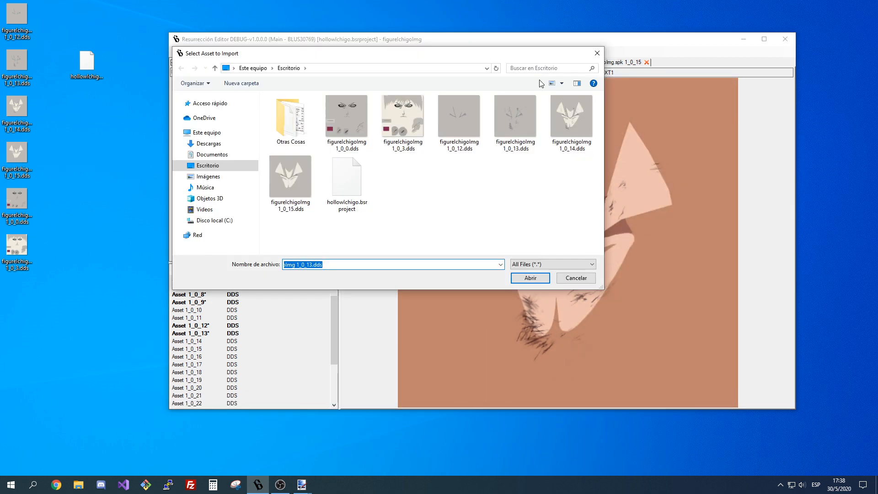
{"action": "double_click", "coordinate": [568, 127]}
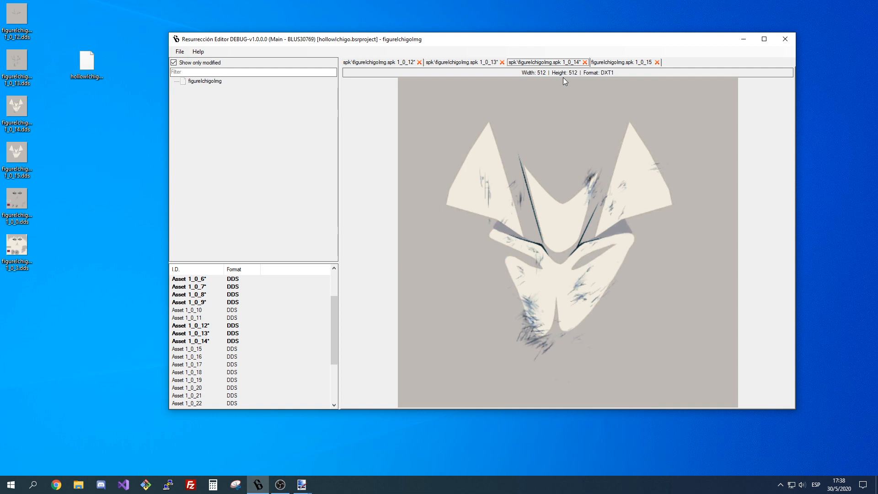
Replace asset 1_0_15 by importing the recolored figureIchigoImg 1_0_15.dds.
{"action": "left_click", "coordinate": [614, 63]}
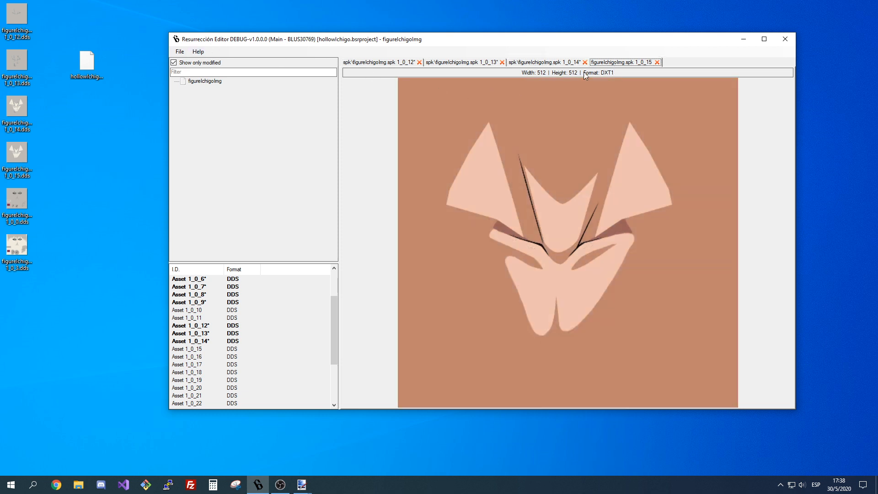
{"action": "right_click", "coordinate": [626, 67]}
{"action": "left_click", "coordinate": [631, 80]}
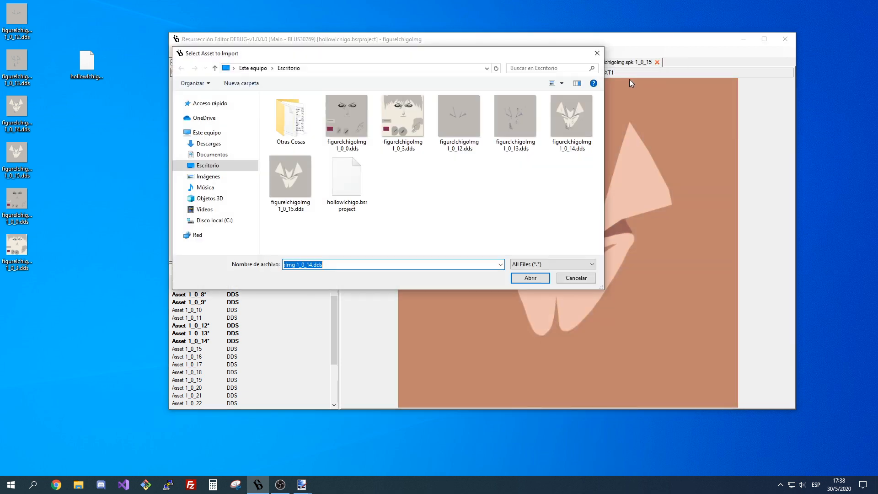
{"action": "double_click", "coordinate": [292, 183]}
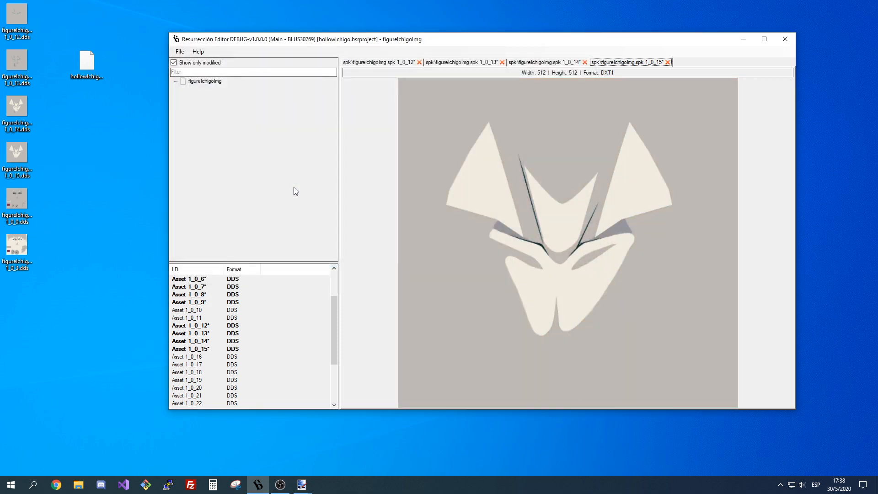
Close the four imported texture views and save the hollowIchigo project.
{"action": "left_click", "coordinate": [419, 62]}
{"action": "left_click", "coordinate": [419, 62]}
{"action": "left_click", "coordinate": [419, 62]}
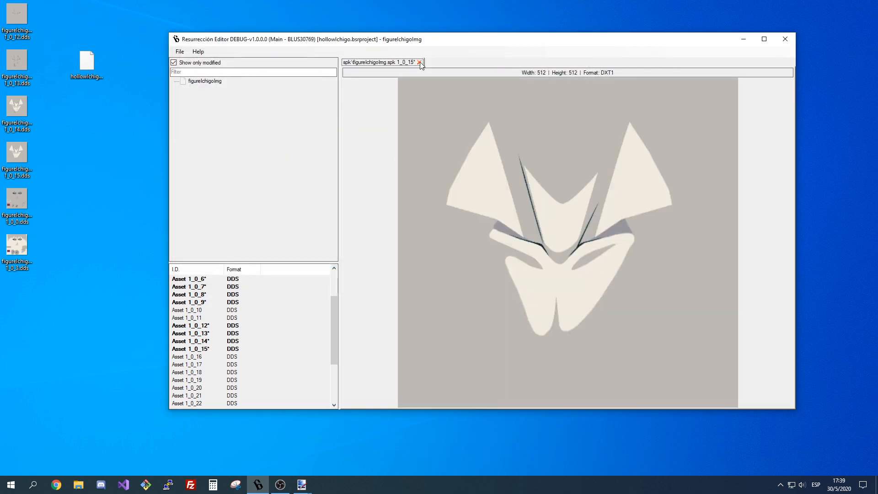
{"action": "left_click", "coordinate": [419, 62]}
{"action": "left_click", "coordinate": [180, 51]}
{"action": "left_click", "coordinate": [192, 83]}
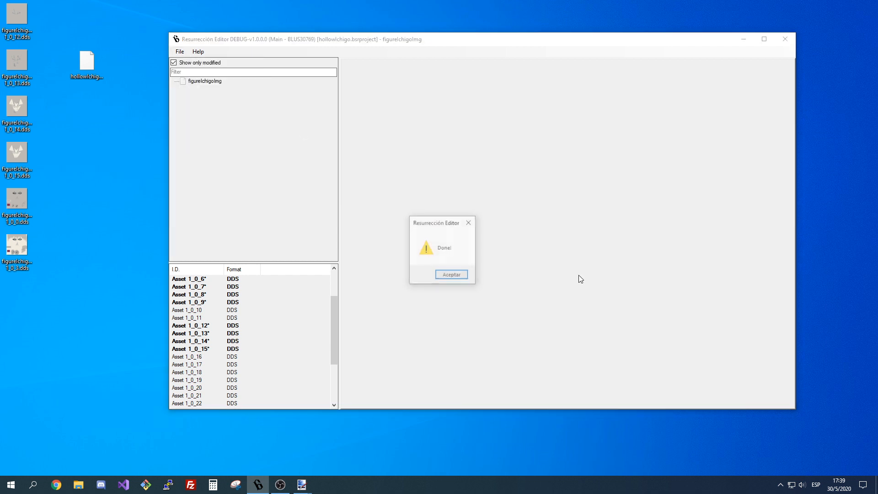
{"action": "left_click", "coordinate": [451, 274]}
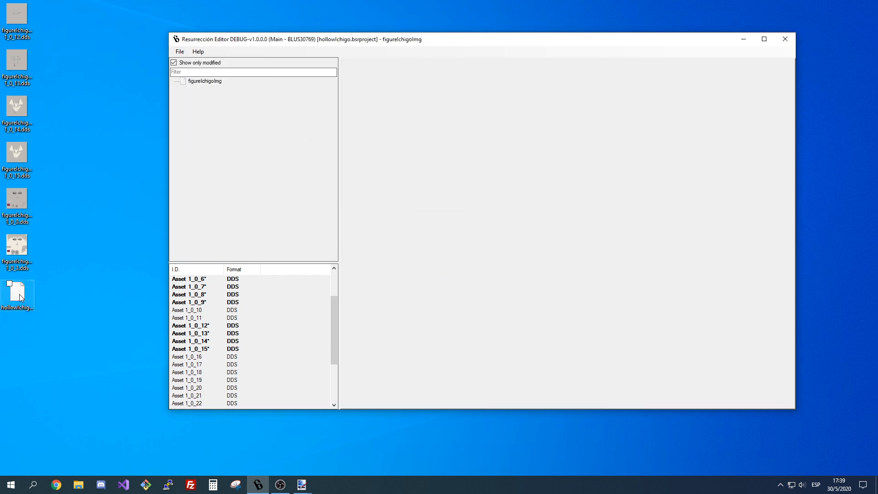
Move the hollowIchigo.bsrproject icon apart from the textures and delete figureIchigoImg 1_0_12 to 1_0_15 from the desktop.
{"action": "left_click_drag", "start_coordinate": [83, 61], "coordinate": [90, 63]}
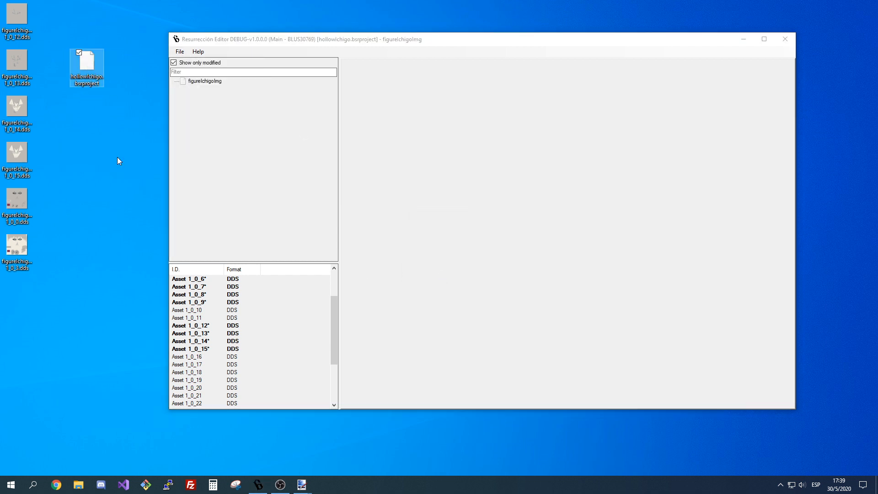
{"action": "scroll", "coordinate": [319, 326], "scroll_direction": "down", "scroll_amount": 5}
{"action": "scroll", "coordinate": [316, 331], "scroll_direction": "up", "scroll_amount": 7}
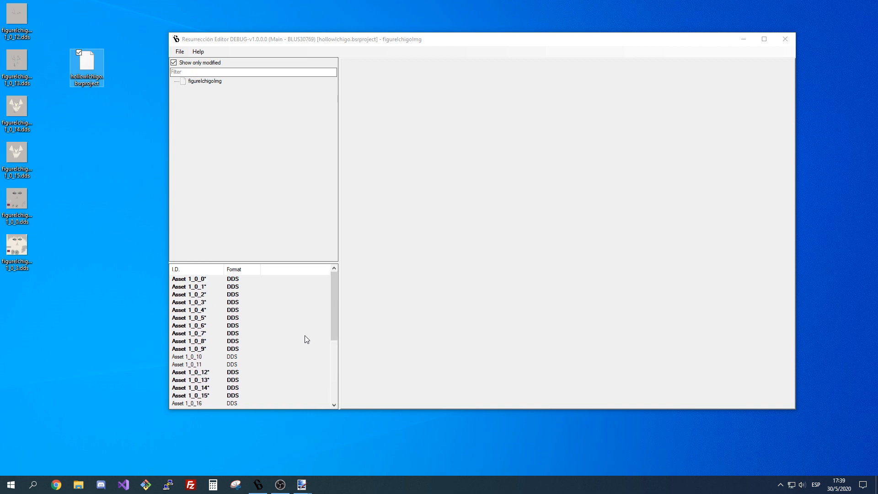
{"action": "left_click", "coordinate": [80, 111]}
{"action": "left_click_drag", "start_coordinate": [60, 155], "coordinate": [17, 9]}
{"action": "key", "text": "Delete"}
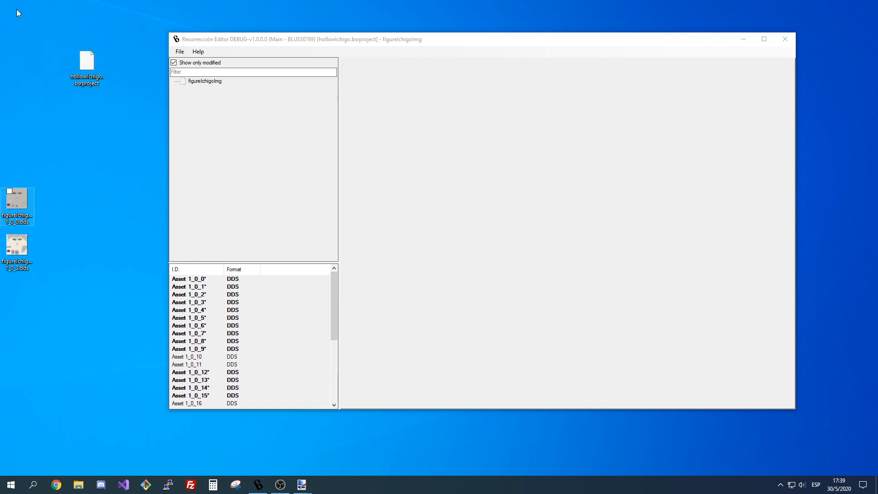
{"action": "left_click", "coordinate": [89, 73]}
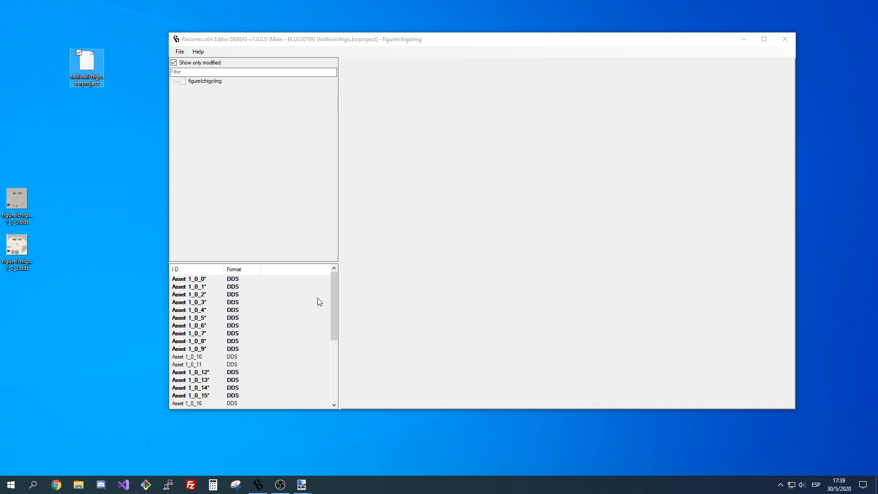
{"action": "scroll", "coordinate": [319, 302], "scroll_direction": "down", "scroll_amount": 4}
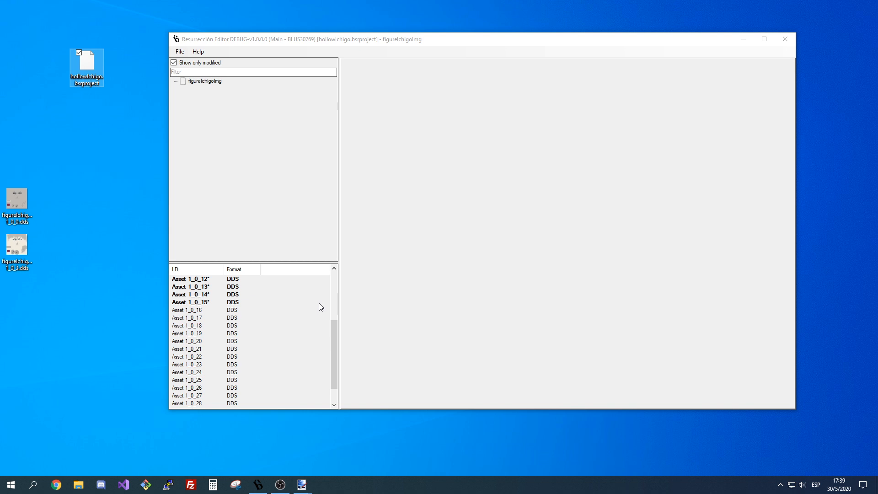
{"action": "scroll", "coordinate": [319, 303], "scroll_direction": "up", "scroll_amount": 4}
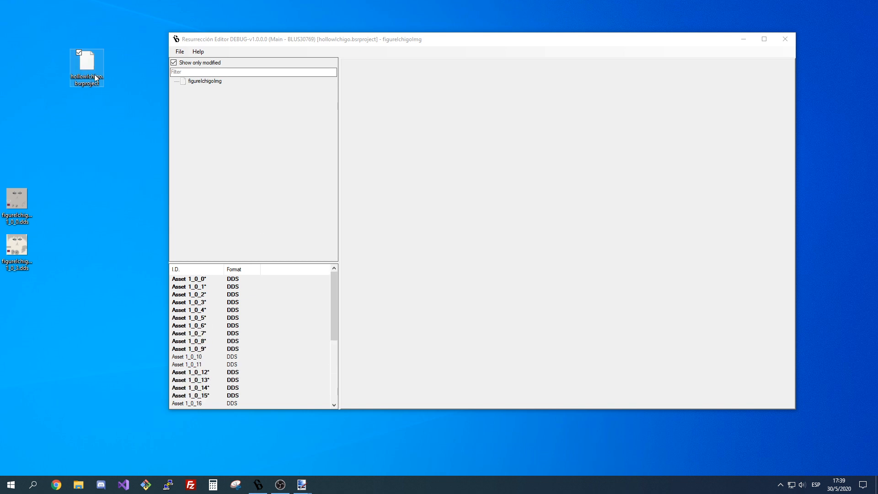
{"action": "mouse_move", "coordinate": [95, 78]}
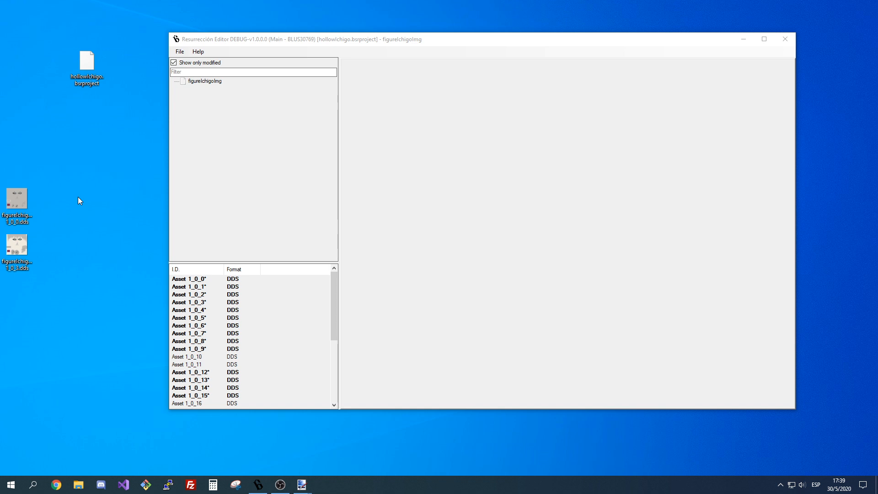
{"action": "left_click", "coordinate": [85, 78]}
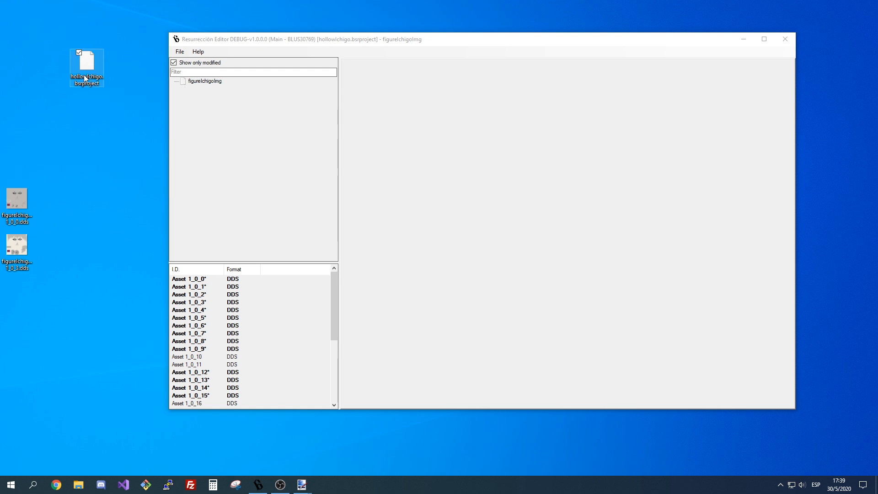
Open assets 1_0_16 to 1_0_19 of figureIchigoImg one after another to inspect their textures.
{"action": "scroll", "coordinate": [231, 284], "scroll_direction": "down", "scroll_amount": 3}
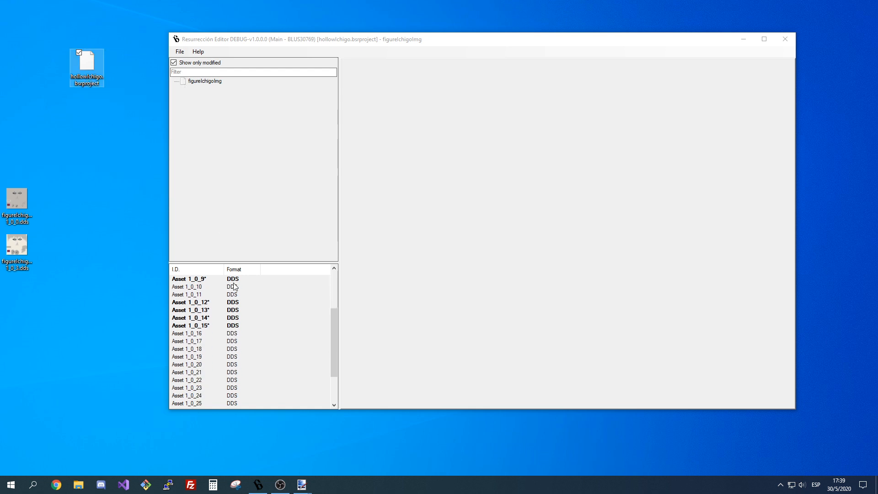
{"action": "double_click", "coordinate": [192, 336]}
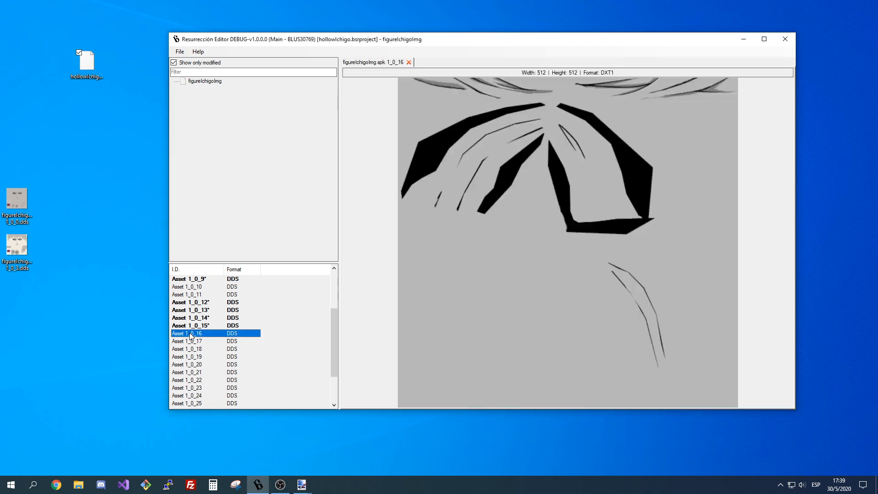
{"action": "key", "text": "Down"}
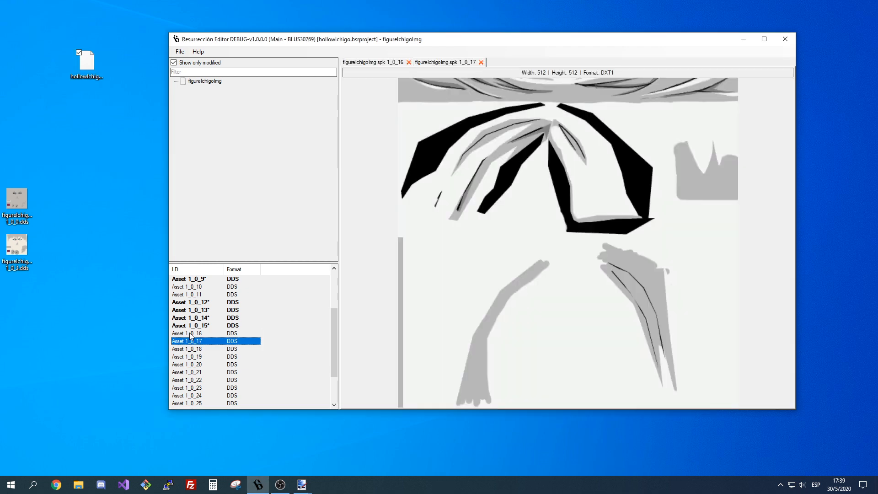
{"action": "key", "text": "Down"}
Open asset 1_0_20 and close the views of assets 1_0_16 to 1_0_19.
{"action": "key", "text": "Down"}
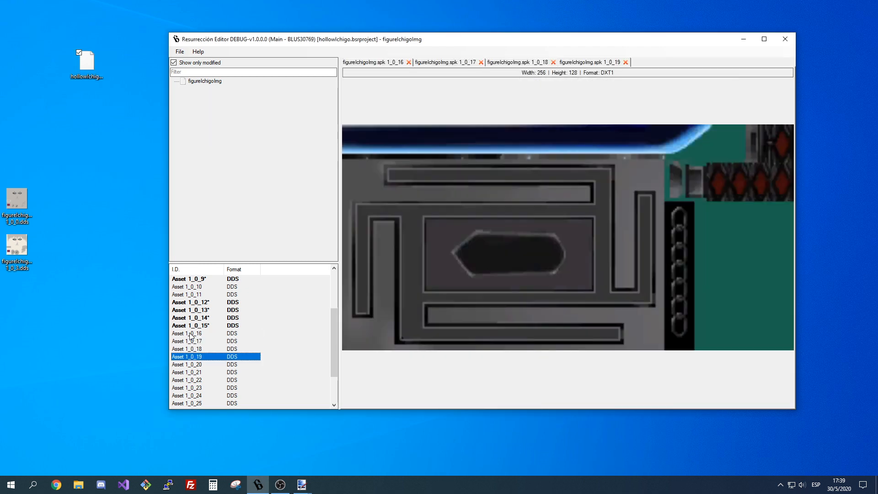
{"action": "key", "text": "Down"}
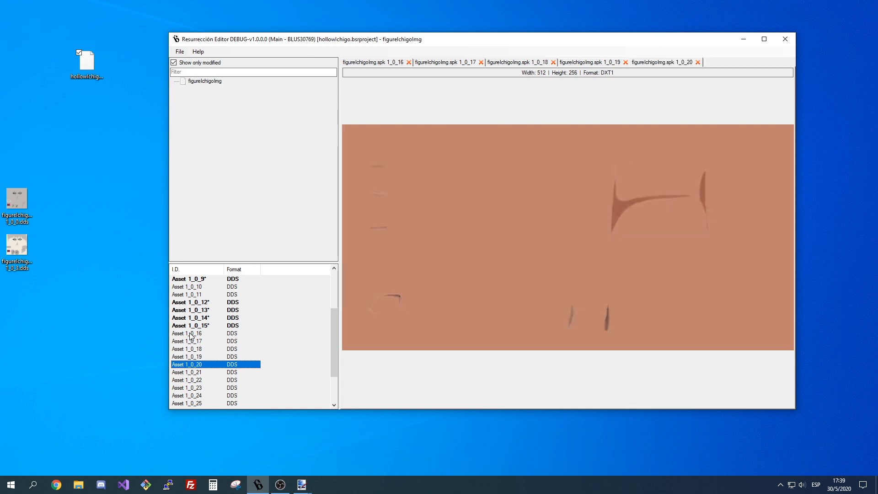
{"action": "left_click", "coordinate": [409, 62]}
{"action": "left_click", "coordinate": [409, 62]}
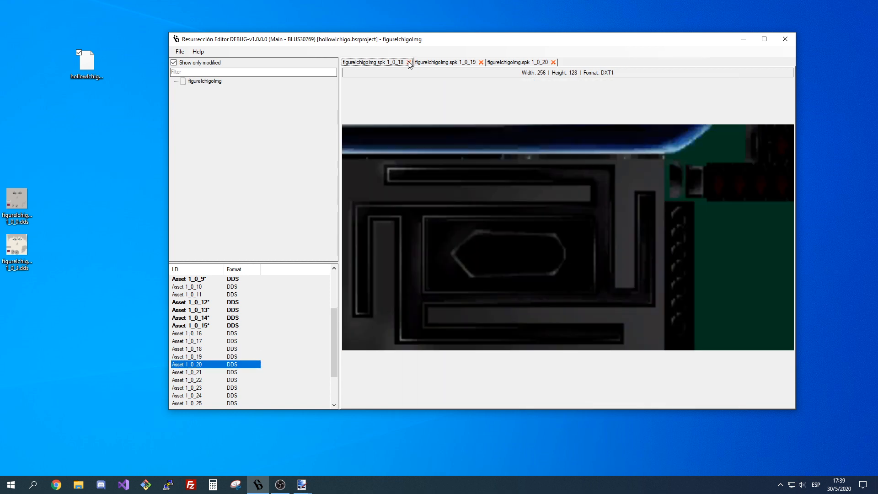
{"action": "left_click", "coordinate": [409, 62]}
{"action": "left_click", "coordinate": [409, 62]}
Open assets 1_0_21 to 1_0_25 of figureIchigoImg one after another to inspect their textures.
{"action": "left_click", "coordinate": [191, 373]}
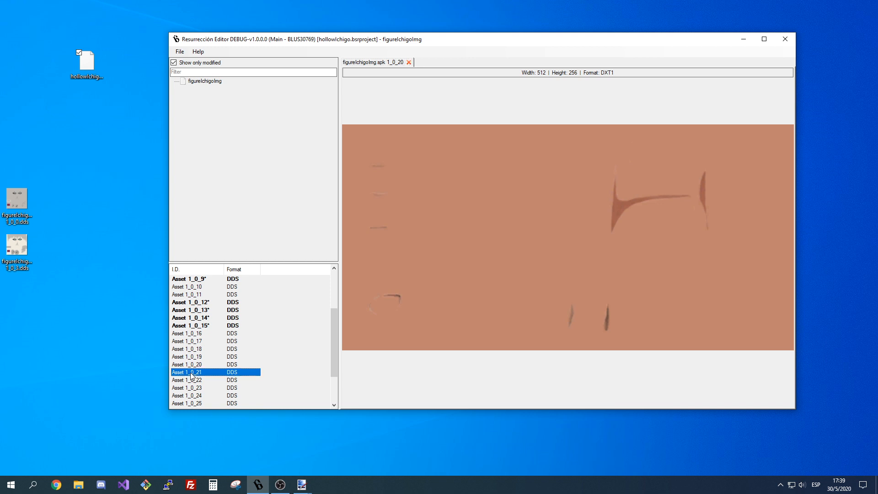
{"action": "left_click", "coordinate": [192, 380]}
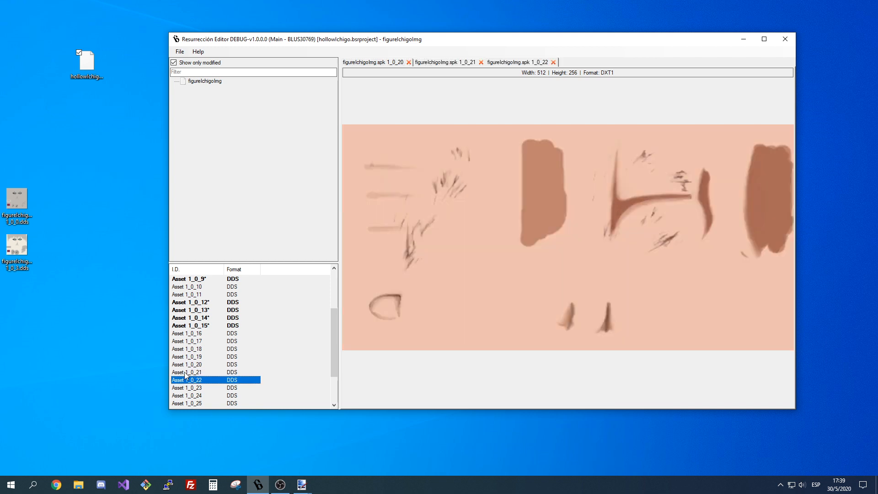
{"action": "key", "text": "Down"}
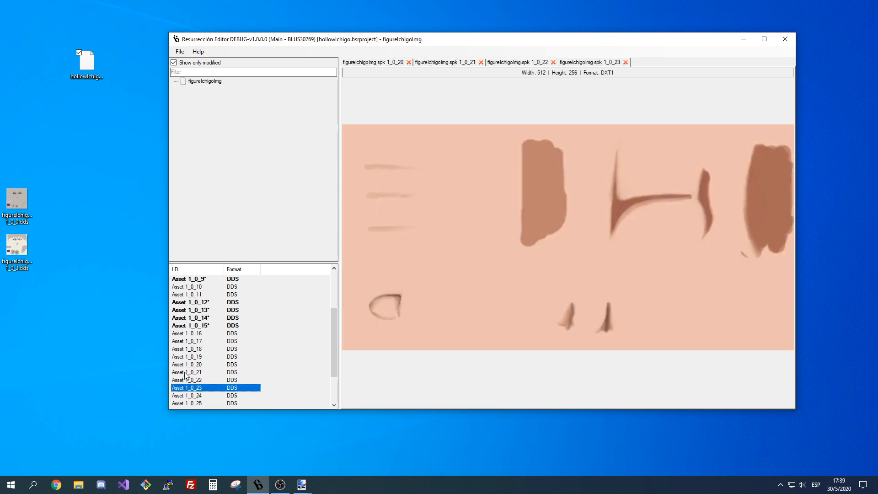
{"action": "key", "text": "Down"}
{"action": "key", "text": "Down"}
Open assets 1_0_26 to 1_0_30 in turn to examine the mask and eye textures.
{"action": "key", "text": "Down"}
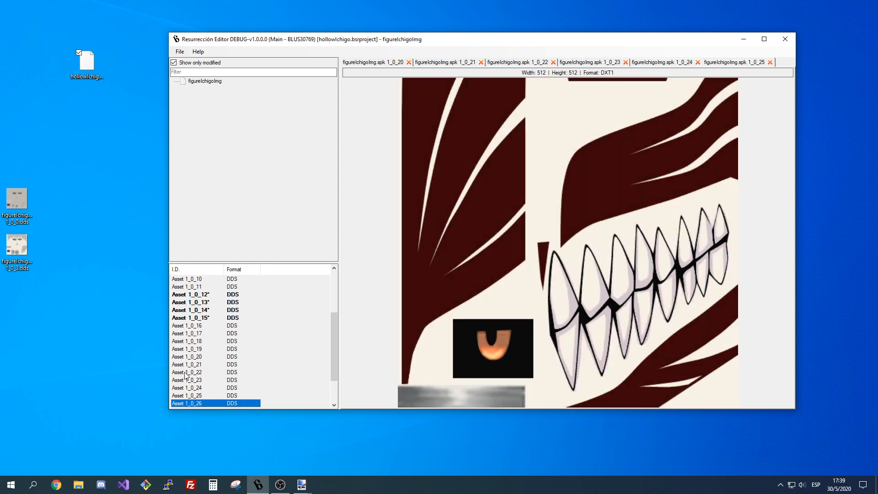
{"action": "key", "text": "Down"}
{"action": "key", "text": "Down"}
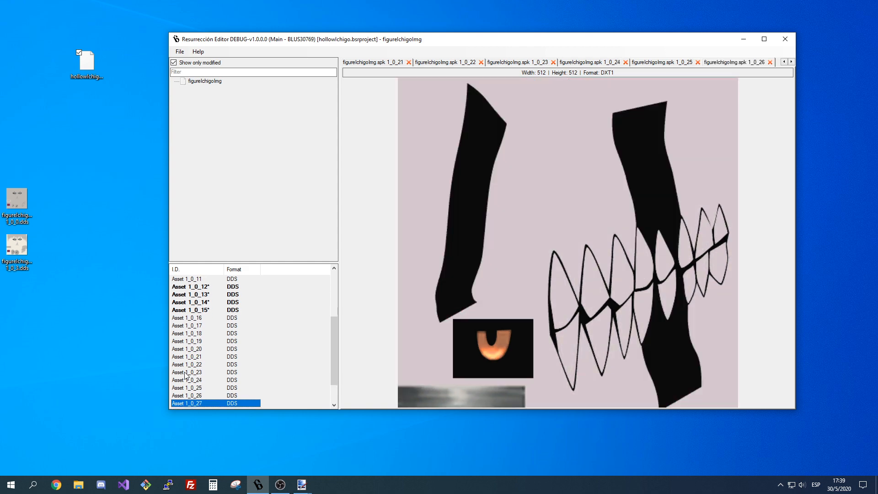
{"action": "key", "text": "Down"}
{"action": "key", "text": "Down"}
{"action": "key", "text": "Down"}
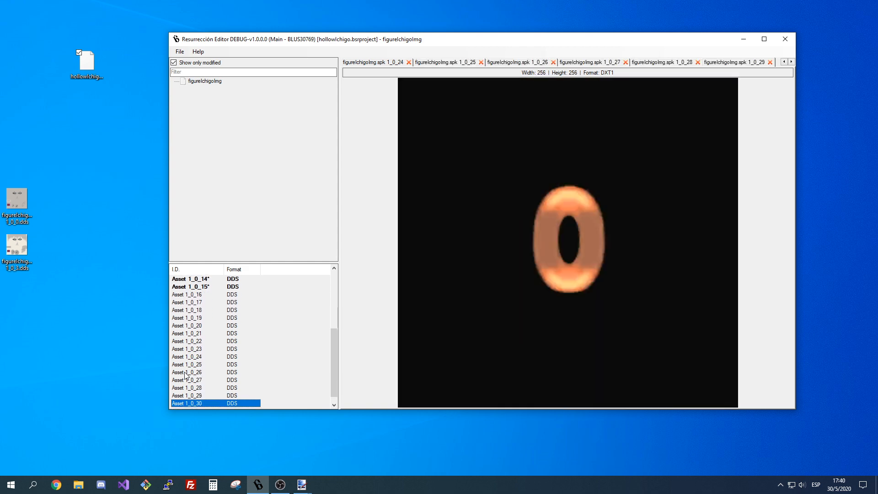
{"action": "key", "text": "Up"}
{"action": "key", "text": "Up"}
{"action": "key", "text": "Up"}
{"action": "key", "text": "Up"}
{"action": "key", "text": "Up"}
{"action": "key", "text": "Up"}
{"action": "key", "text": "Up"}
{"action": "key", "text": "Up"}
{"action": "key", "text": "Up"}
{"action": "key", "text": "Up"}
{"action": "key", "text": "Up"}
{"action": "key", "text": "Up"}
{"action": "key", "text": "Up"}
{"action": "key", "text": "Up"}
{"action": "key", "text": "Up"}
{"action": "key", "text": "Up"}
{"action": "key", "text": "Up"}
{"action": "key", "text": "Up"}
{"action": "key", "text": "Up"}
{"action": "key", "text": "Up"}
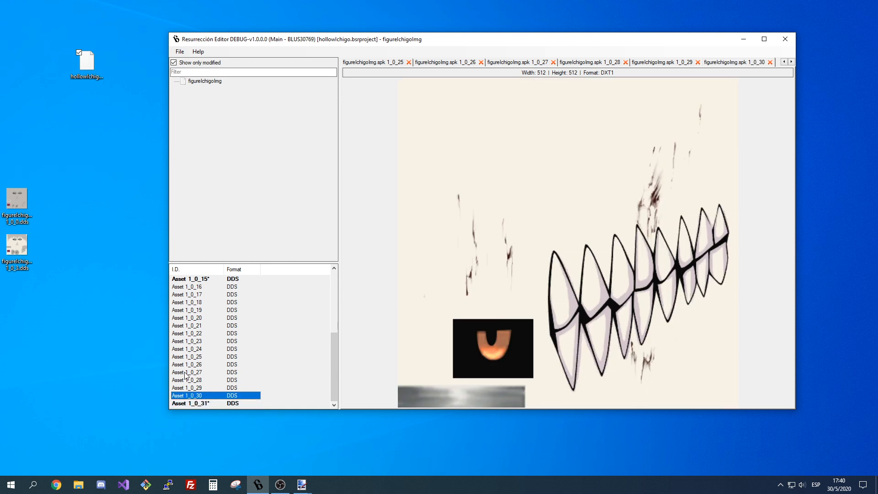
Open the unmodified assets 1_0_10, 1_0_11 and 1_0_16 and look through the asset list for textures still needing a recolor.
{"action": "key", "text": "Down"}
{"action": "key", "text": "Down"}
{"action": "key", "text": "Down"}
{"action": "key", "text": "Down"}
{"action": "key", "text": "Down"}
{"action": "key", "text": "Down"}
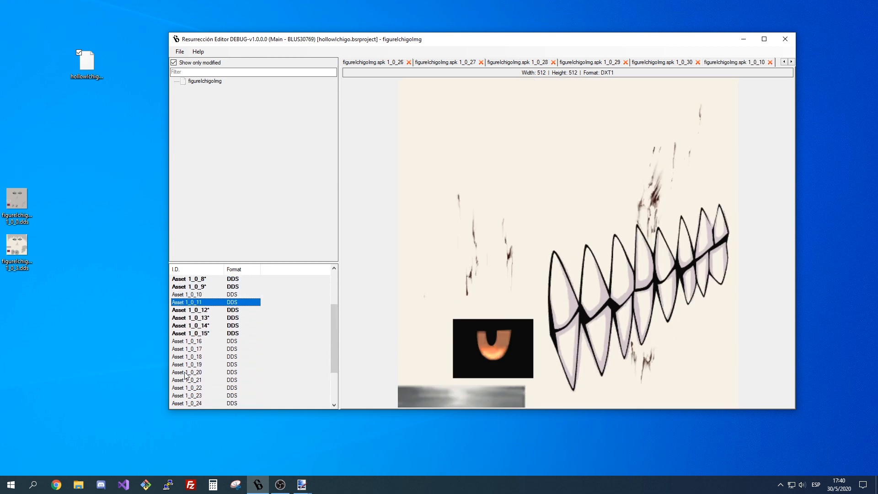
{"action": "key", "text": "Down"}
{"action": "key", "text": "Down"}
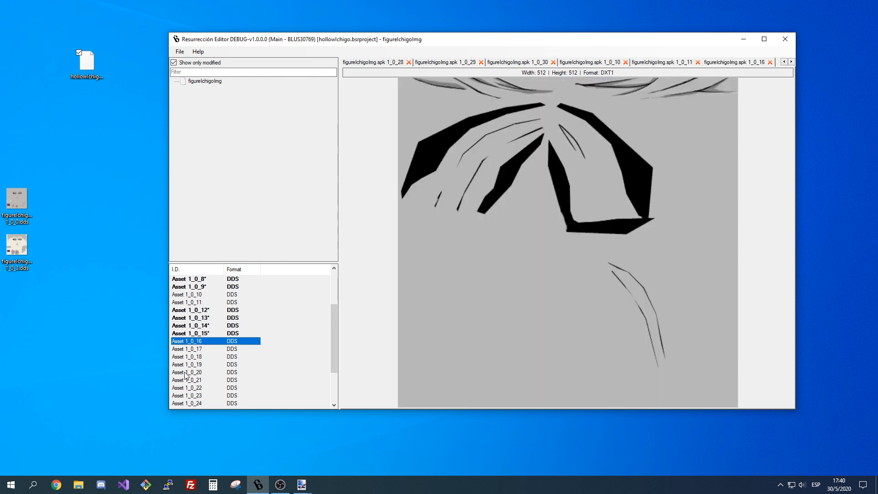
{"action": "key", "text": "Up"}
{"action": "key", "text": "Up"}
{"action": "key", "text": "Up"}
{"action": "key", "text": "Up"}
{"action": "key", "text": "Up"}
{"action": "key", "text": "Up"}
{"action": "key", "text": "Up"}
{"action": "key", "text": "Up"}
{"action": "key", "text": "Up"}
{"action": "key", "text": "Up"}
{"action": "key", "text": "Up"}
{"action": "key", "text": "Up"}
{"action": "key", "text": "Up"}
{"action": "key", "text": "Up"}
{"action": "key", "text": "Up"}
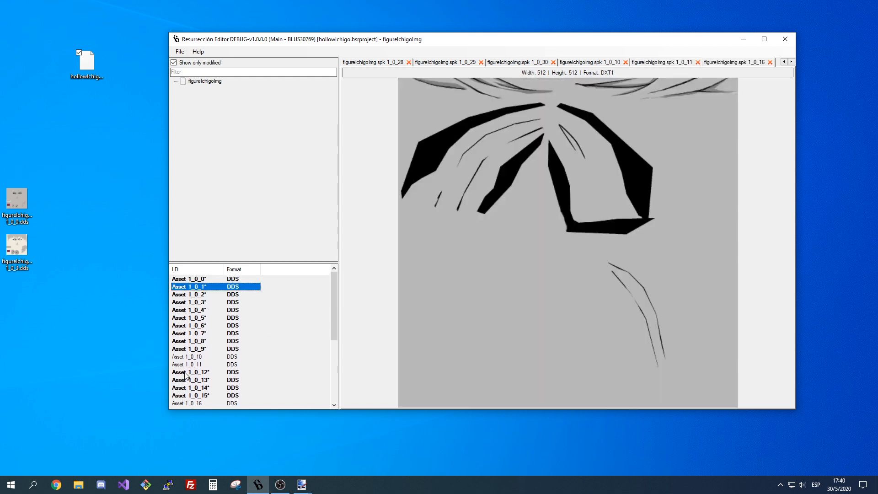
{"action": "key", "text": "Down"}
{"action": "key", "text": "Down"}
{"action": "key", "text": "Down"}
{"action": "key", "text": "Down"}
{"action": "key", "text": "Down"}
{"action": "key", "text": "Down"}
{"action": "key", "text": "Down"}
{"action": "key", "text": "Down"}
{"action": "key", "text": "Down"}
{"action": "key", "text": "Down"}
{"action": "key", "text": "Down"}
{"action": "key", "text": "Down"}
{"action": "key", "text": "Down"}
{"action": "key", "text": "Down"}
{"action": "key", "text": "Down"}
{"action": "key", "text": "Down"}
{"action": "key", "text": "Down"}
{"action": "key", "text": "Down"}
{"action": "key", "text": "Down"}
{"action": "key", "text": "Down"}
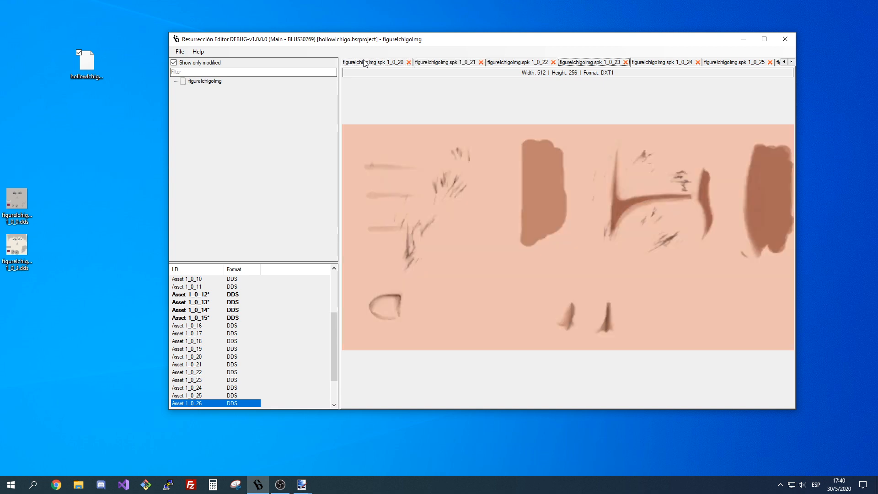
Close all open texture views except those of assets 1_0_20 to 1_0_23.
{"action": "left_click", "coordinate": [698, 63]}
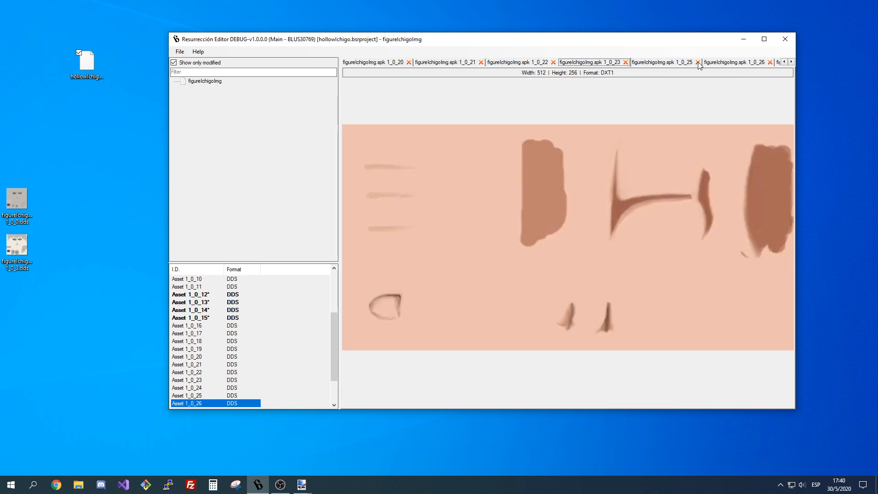
{"action": "left_click", "coordinate": [698, 63]}
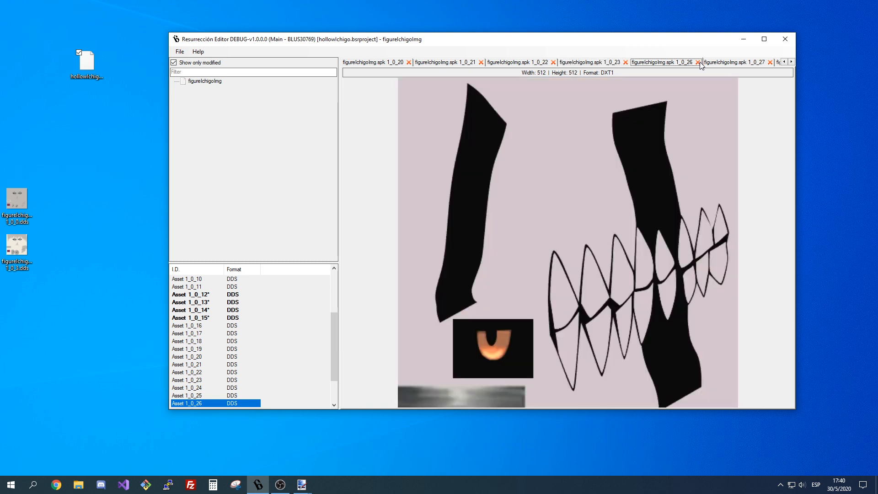
{"action": "left_click", "coordinate": [698, 63]}
{"action": "left_click", "coordinate": [699, 62]}
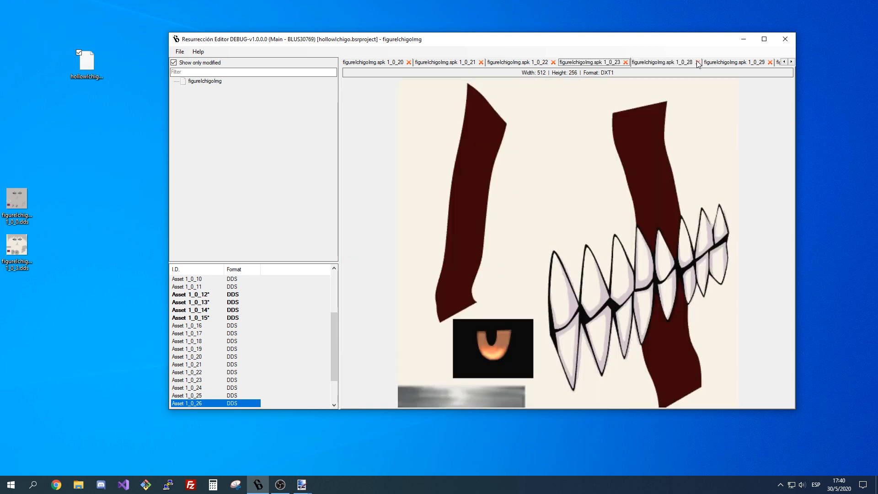
{"action": "left_click", "coordinate": [698, 62]}
{"action": "left_click", "coordinate": [698, 62]}
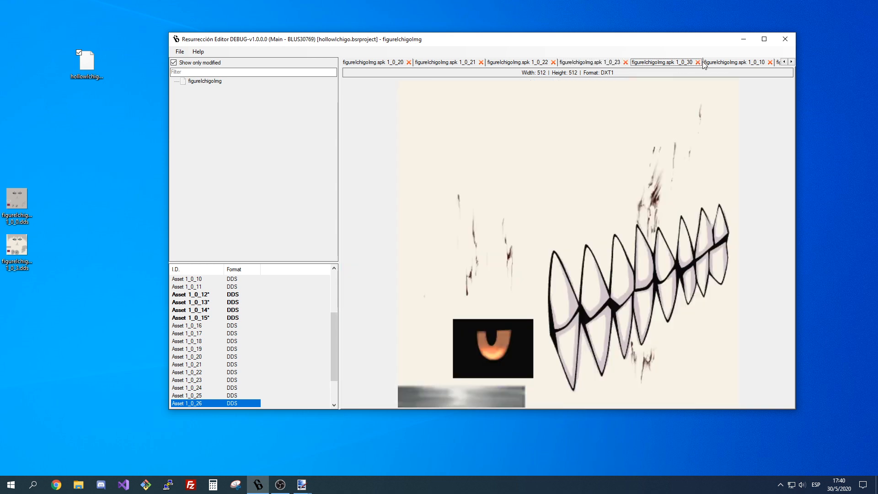
{"action": "left_click", "coordinate": [698, 62]}
{"action": "left_click", "coordinate": [698, 62]}
{"action": "left_click", "coordinate": [698, 63]}
{"action": "left_click", "coordinate": [698, 62]}
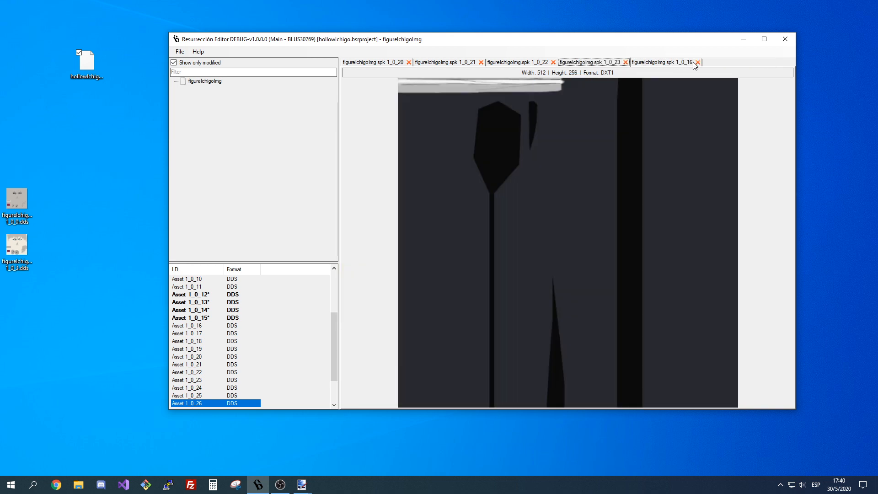
{"action": "left_click", "coordinate": [698, 62]}
{"action": "left_click", "coordinate": [698, 62]}
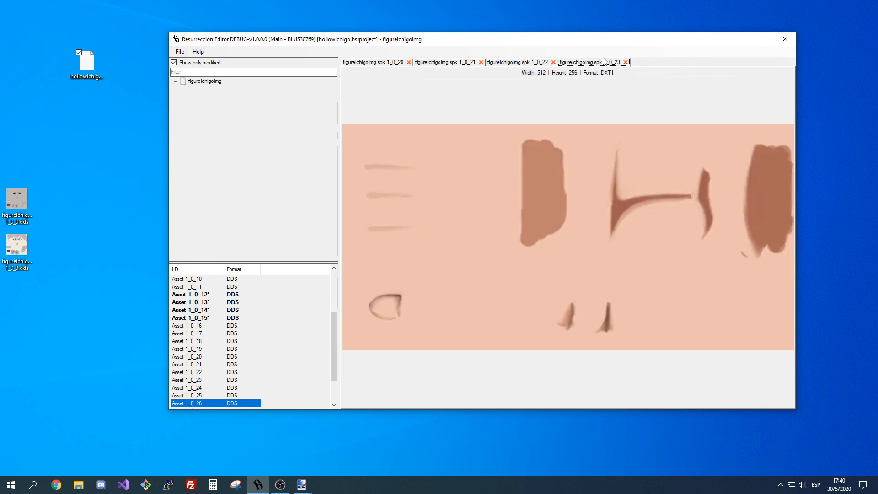
Flip back and forth through the views of assets 1_0_20 to 1_0_23 to compare the skin textures.
{"action": "key", "text": "Left"}
{"action": "key", "text": "Left"}
{"action": "key", "text": "Left"}
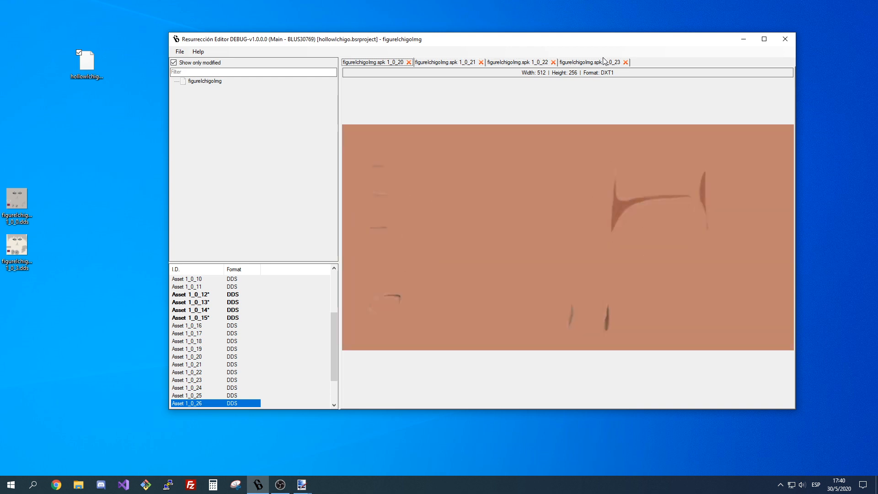
{"action": "key", "text": "Right"}
{"action": "key", "text": "Right"}
{"action": "key", "text": "Right"}
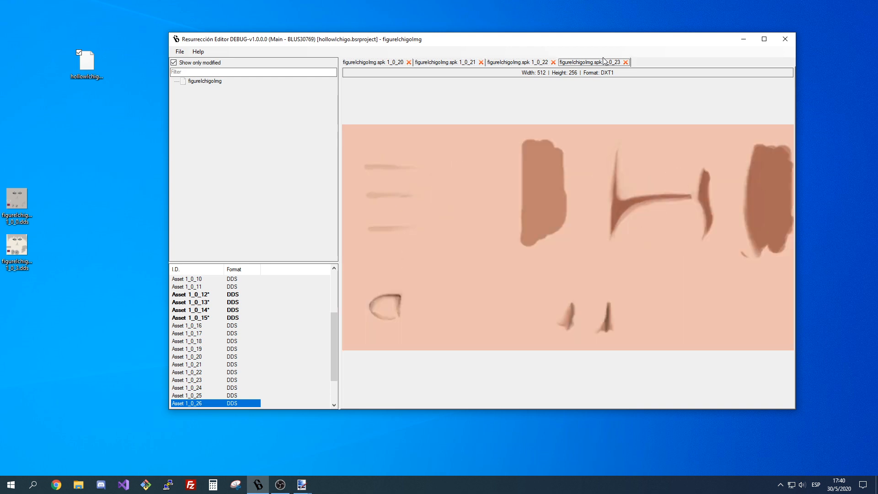
{"action": "key", "text": "Left"}
{"action": "key", "text": "Left"}
{"action": "key", "text": "Left"}
Export assets 1_0_20 to 1_0_23 together as DDS files to the desktop.
{"action": "left_click", "coordinate": [309, 341]}
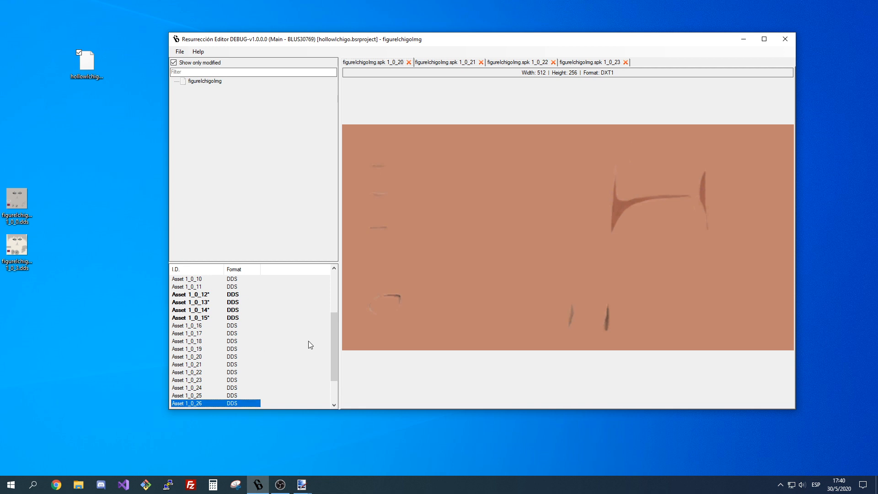
{"action": "left_click_drag", "start_coordinate": [294, 356], "coordinate": [201, 382]}
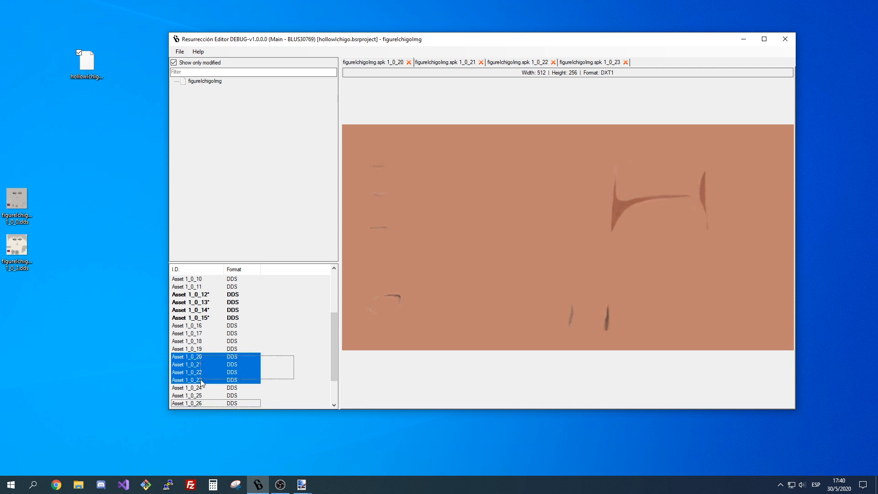
{"action": "right_click", "coordinate": [219, 373]}
{"action": "left_click", "coordinate": [251, 403]}
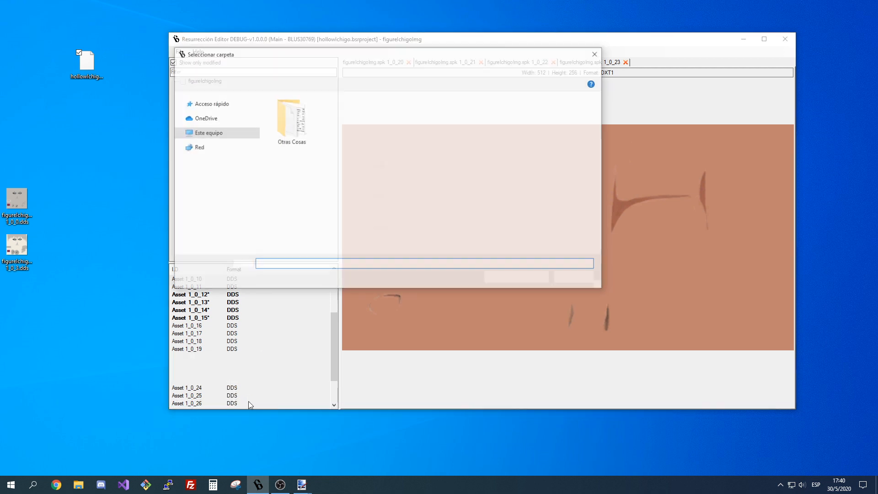
{"action": "key", "text": "Return"}
{"action": "key", "text": "Return"}
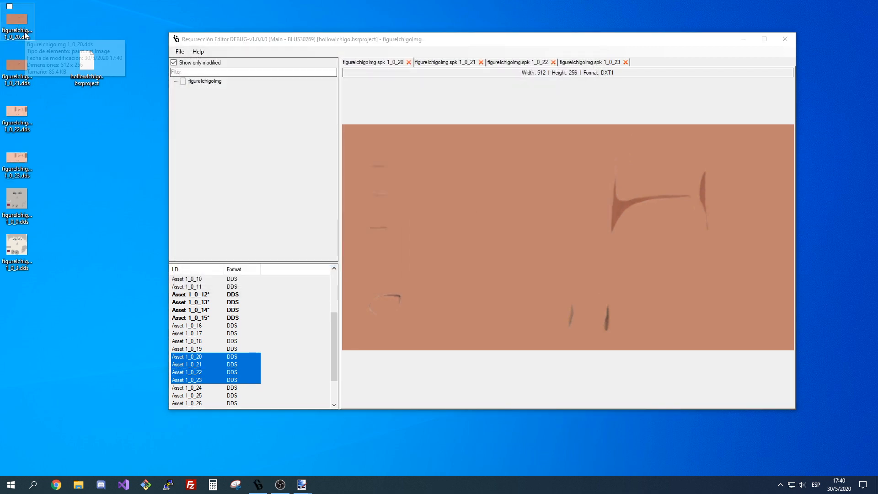
Compare the dark skin textures 1_0_20 and 1_0_21 with the light ones 1_0_22 and 1_0_23.
{"action": "left_click", "coordinate": [386, 61]}
{"action": "left_click", "coordinate": [471, 60]}
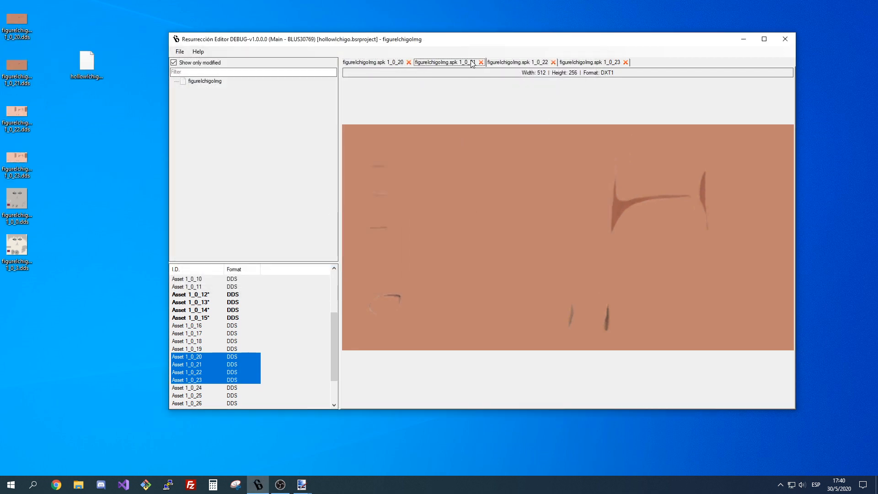
{"action": "left_click", "coordinate": [377, 61]}
{"action": "left_click", "coordinate": [517, 63]}
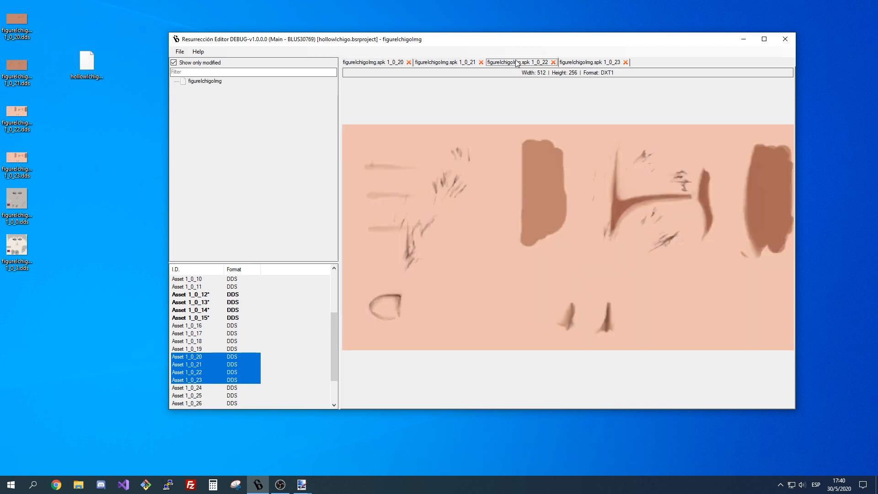
{"action": "left_click", "coordinate": [567, 62]}
{"action": "left_click", "coordinate": [376, 63]}
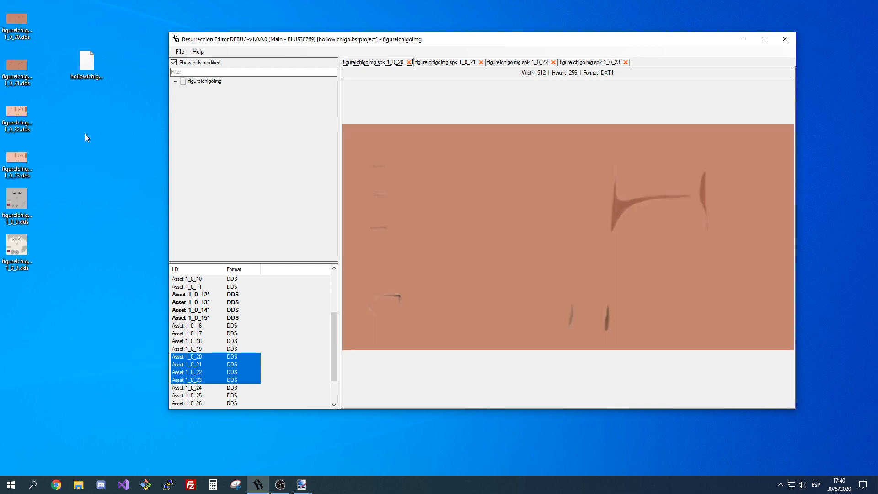
Open the exported figureIchigoImg 1_0_23.dds from the desktop in paint.net.
{"action": "left_click", "coordinate": [85, 138]}
{"action": "left_click", "coordinate": [16, 31]}
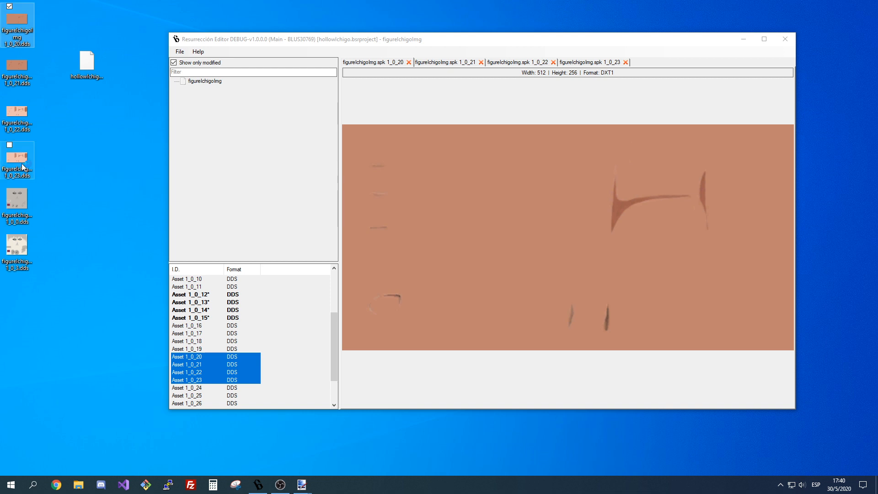
{"action": "double_click", "coordinate": [16, 159]}
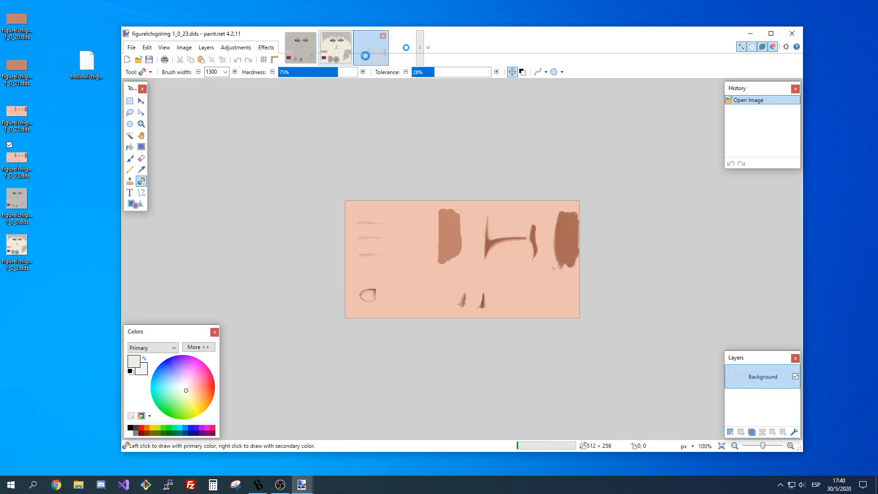
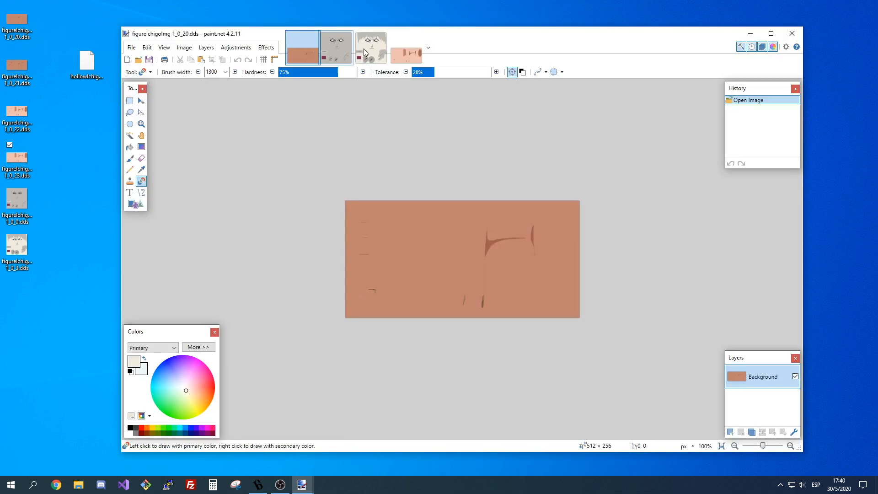
Sample the brown skin of texture 1_0_20 as the secondary color and the grey of face texture 1_0_0 as the primary color.
{"action": "left_click", "coordinate": [141, 169]}
{"action": "left_click", "coordinate": [368, 213]}
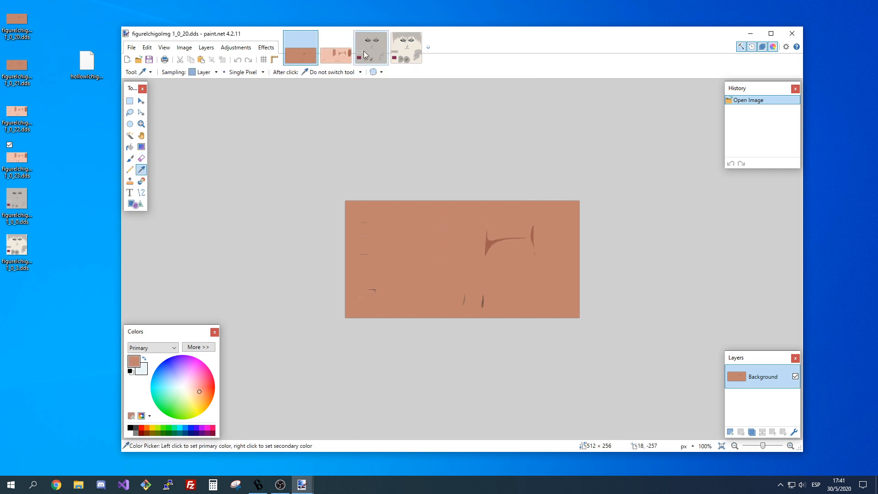
{"action": "left_click", "coordinate": [371, 48]}
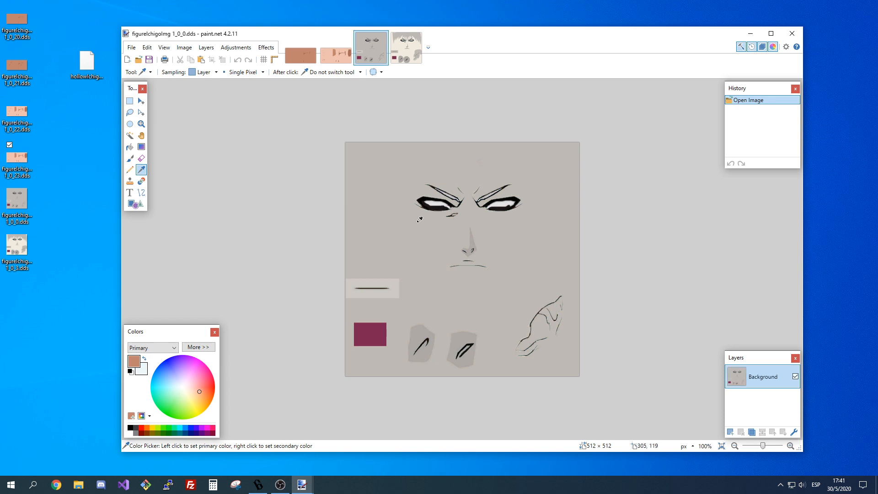
{"action": "left_click", "coordinate": [145, 359]}
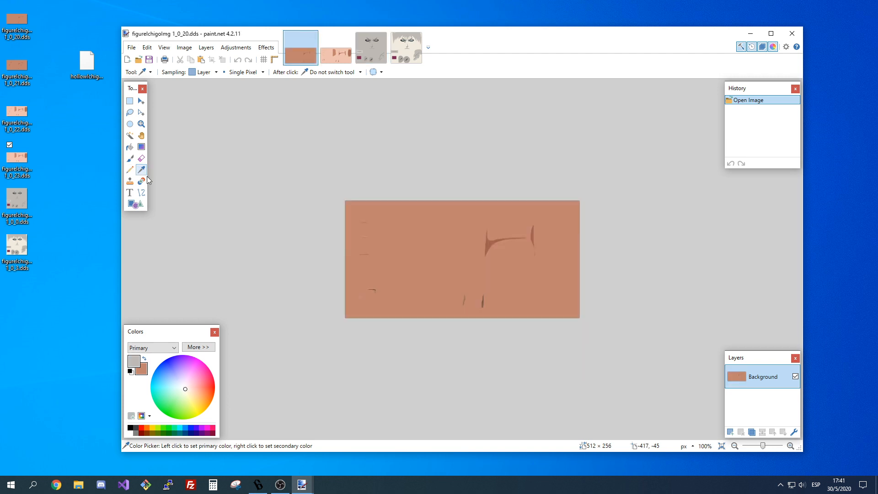
Recolor the brown skin and its darker marks in texture 1_0_20 to grey using the Recolor tool at 50% tolerance.
{"action": "left_click", "coordinate": [141, 181]}
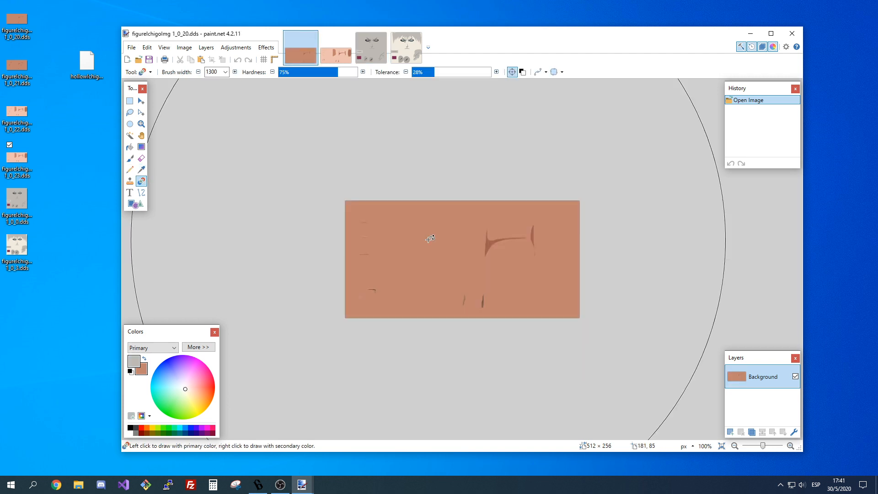
{"action": "left_click", "coordinate": [452, 241]}
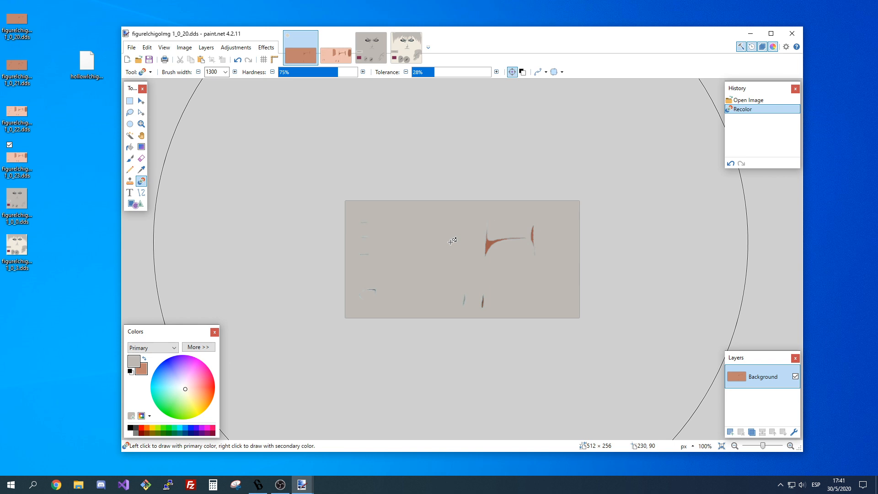
{"action": "key", "text": "ctrl+z"}
{"action": "left_click", "coordinate": [447, 73]}
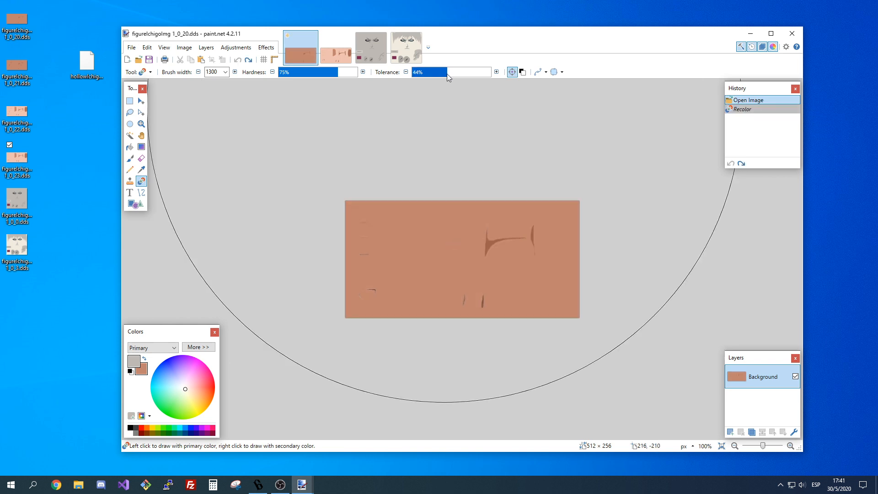
{"action": "left_click_drag", "start_coordinate": [448, 77], "coordinate": [452, 77]}
{"action": "left_click", "coordinate": [424, 236]}
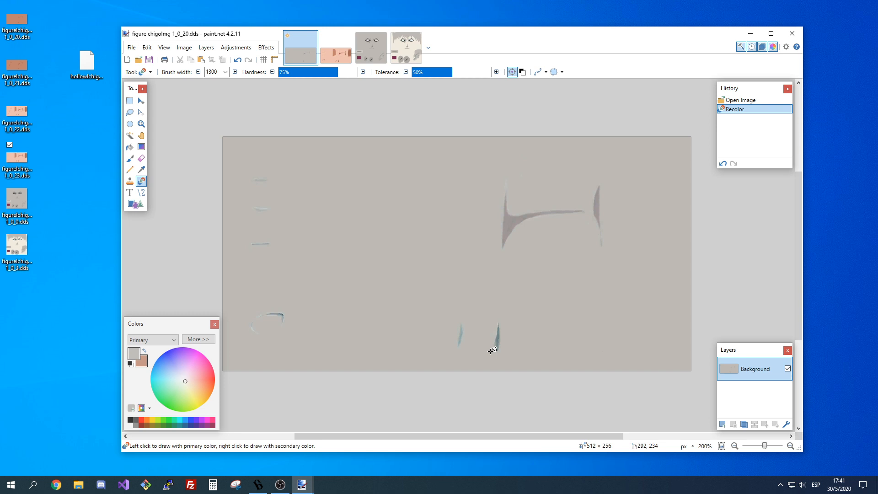
{"action": "left_click", "coordinate": [735, 446]}
{"action": "left_click", "coordinate": [735, 446]}
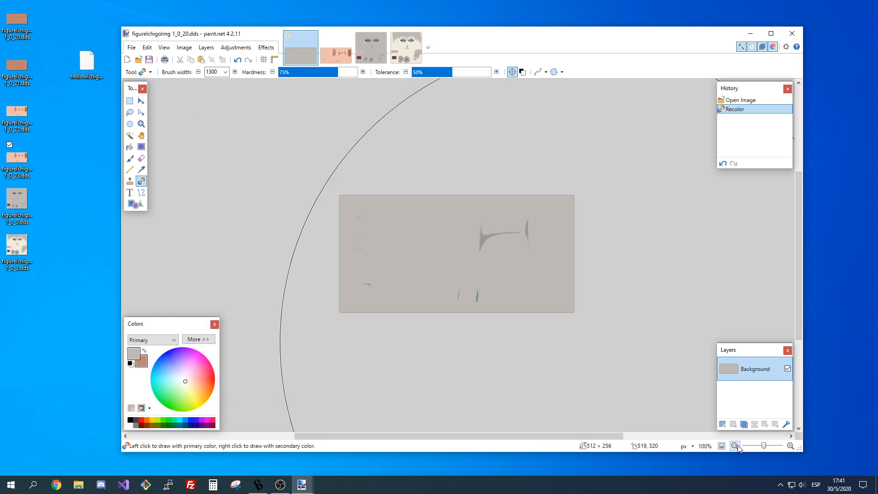
Set the primary color to the cream of face texture 1_0_3 and the secondary color to the light skin of texture 1_0_23.
{"action": "key", "text": "ctrl+Tab"}
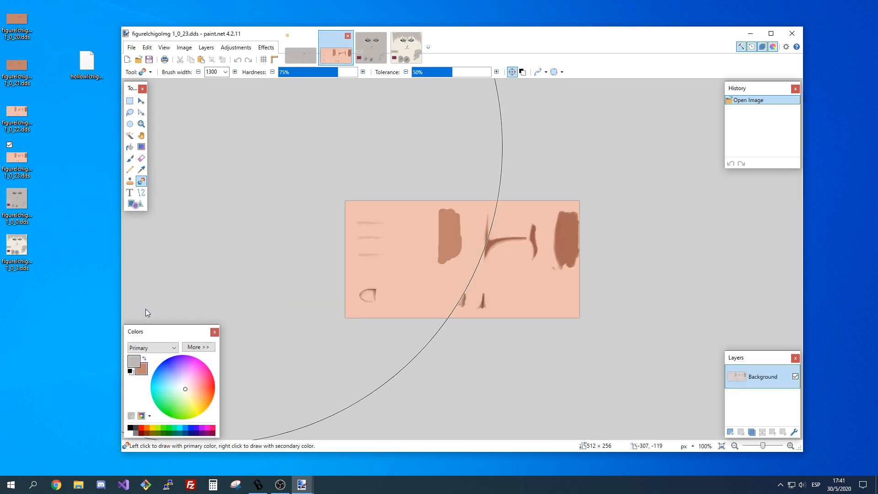
{"action": "key", "text": "k"}
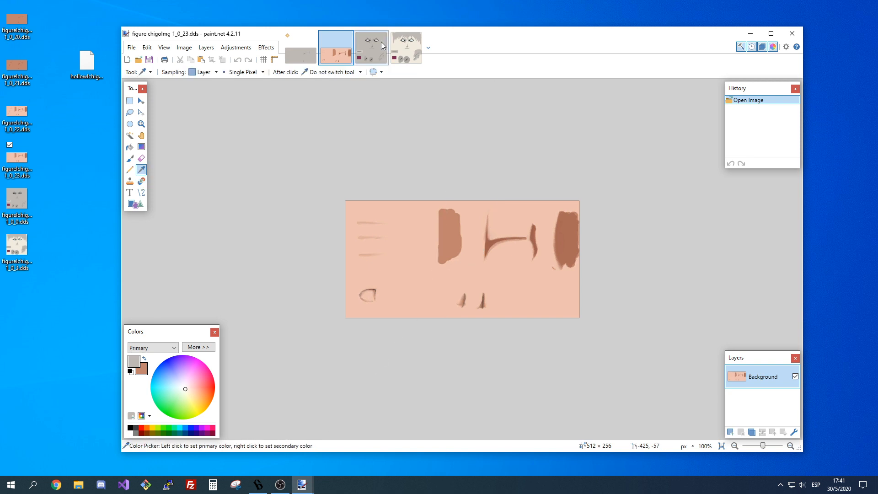
{"action": "left_click", "coordinate": [404, 48]}
{"action": "left_click", "coordinate": [399, 206]}
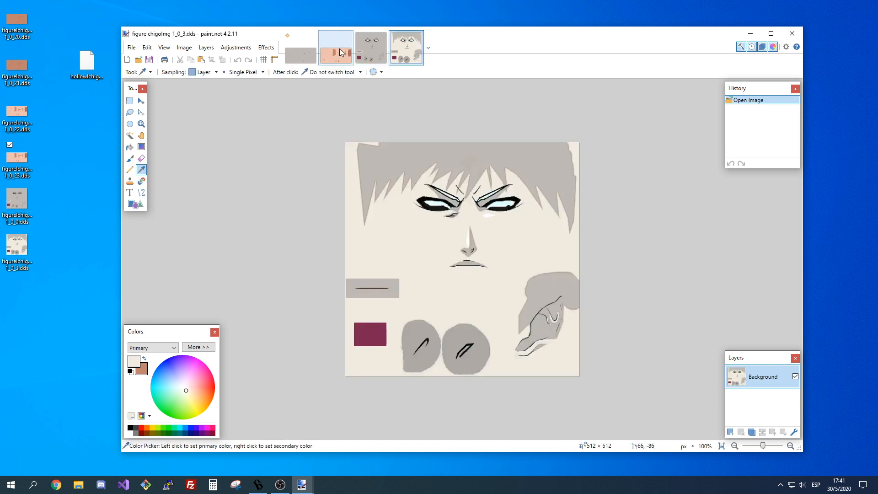
{"action": "left_click", "coordinate": [340, 56]}
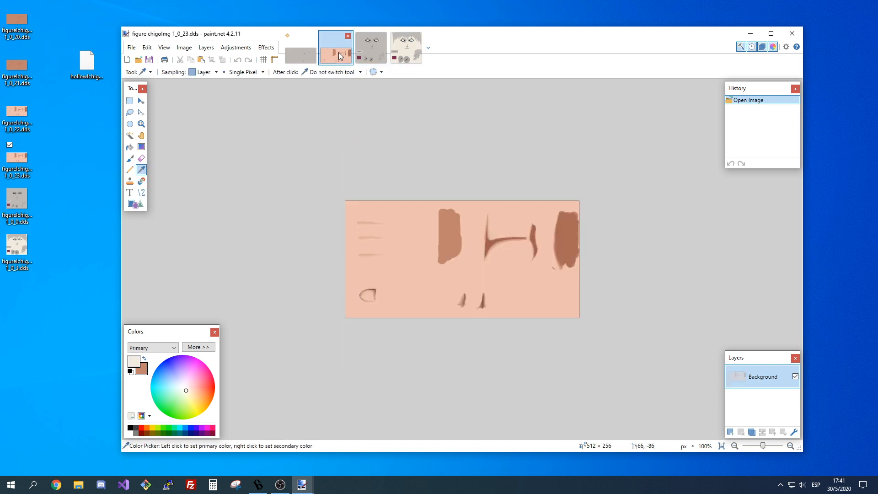
{"action": "left_click", "coordinate": [145, 360]}
{"action": "left_click", "coordinate": [366, 277]}
{"action": "left_click", "coordinate": [144, 359]}
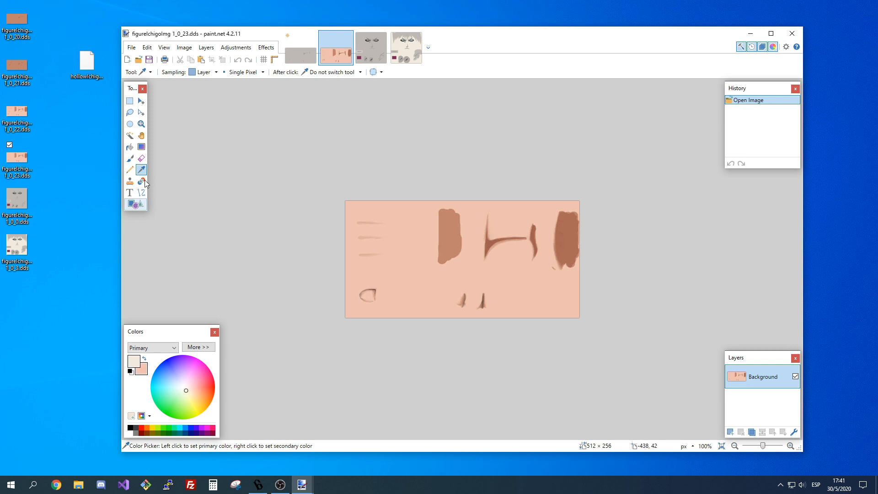
Try recoloring the light skin of texture 1_0_23 to cream at 50% tolerance, and undo it.
{"action": "left_click", "coordinate": [143, 182]}
{"action": "left_click", "coordinate": [418, 279]}
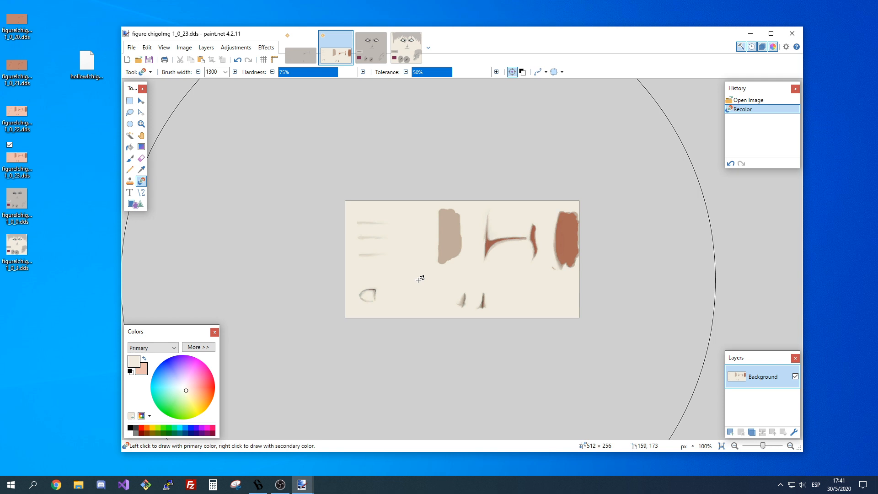
{"action": "key", "text": "ctrl+z"}
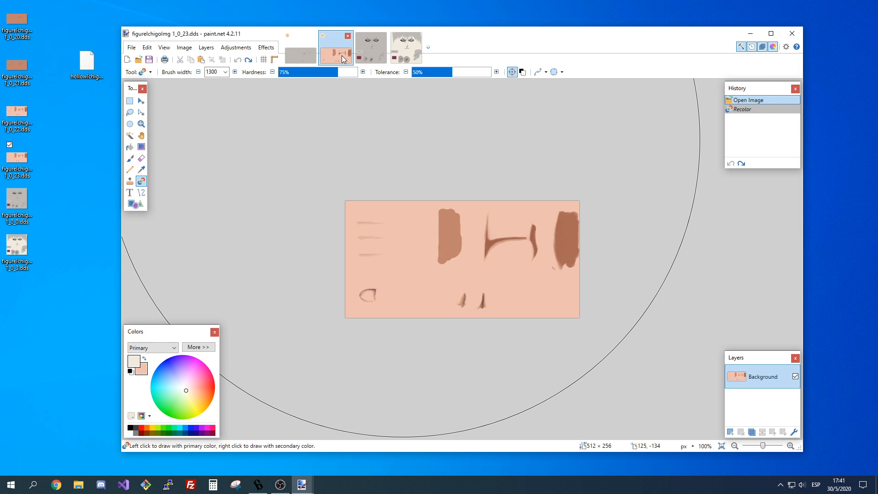
Flip between the original textures 1_0_20 and 1_0_23 to compare their skin tones and shading marks.
{"action": "left_click", "coordinate": [301, 56]}
{"action": "left_click", "coordinate": [327, 54]}
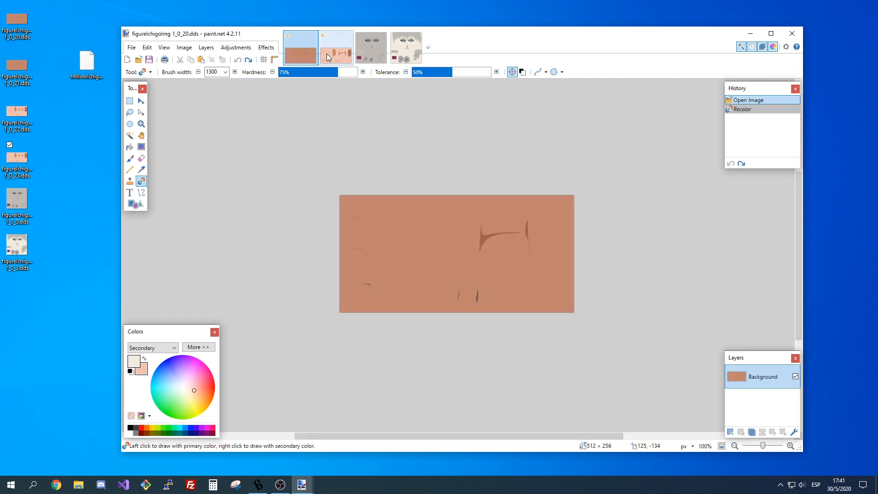
{"action": "left_click", "coordinate": [294, 54]}
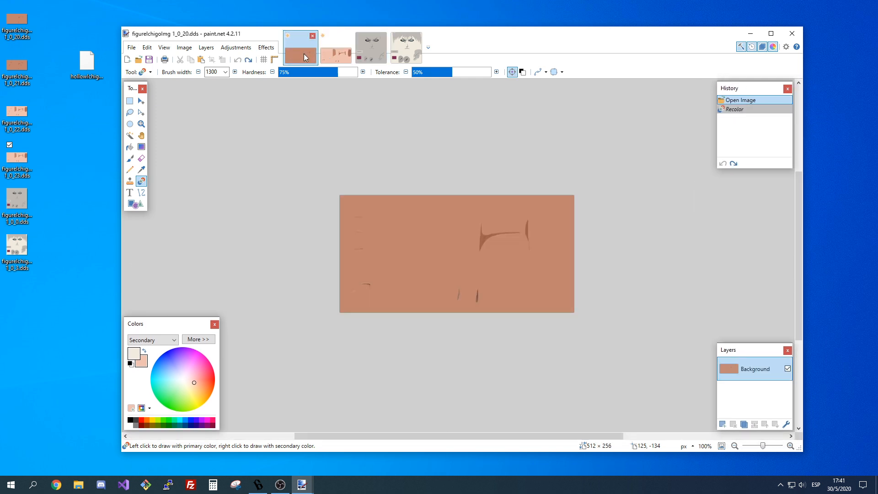
{"action": "left_click", "coordinate": [328, 55]}
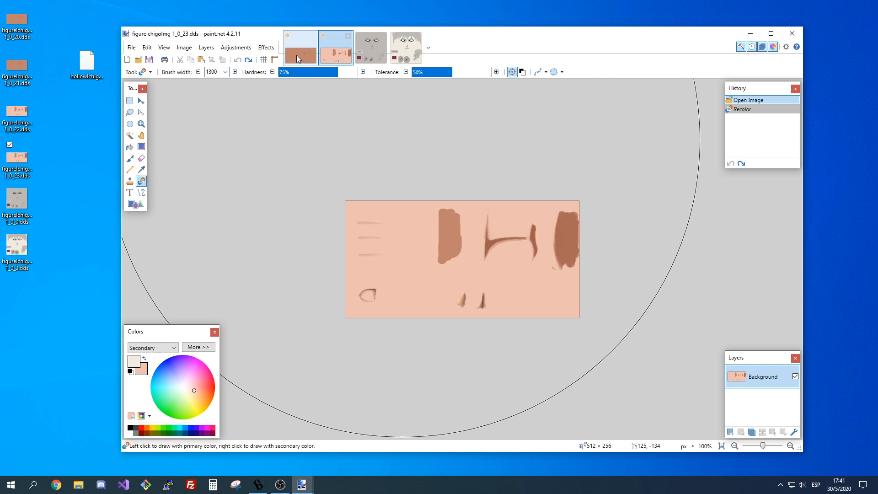
{"action": "left_click", "coordinate": [306, 57]}
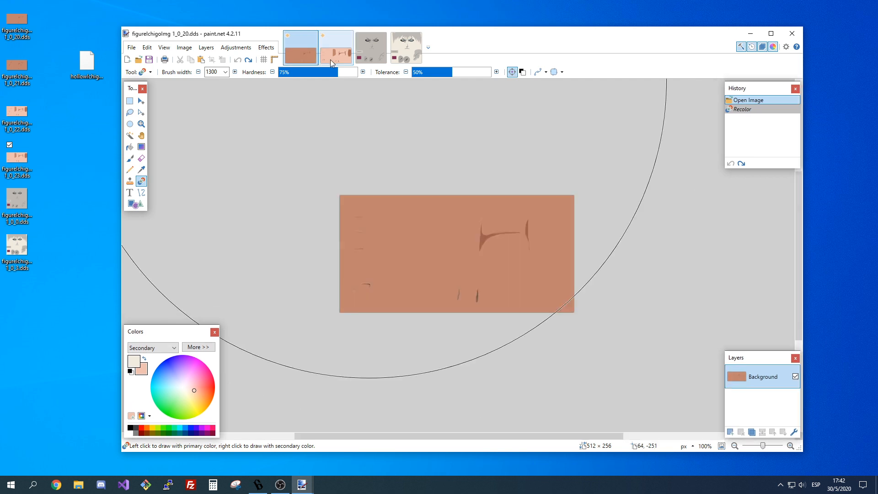
{"action": "left_click", "coordinate": [330, 59]}
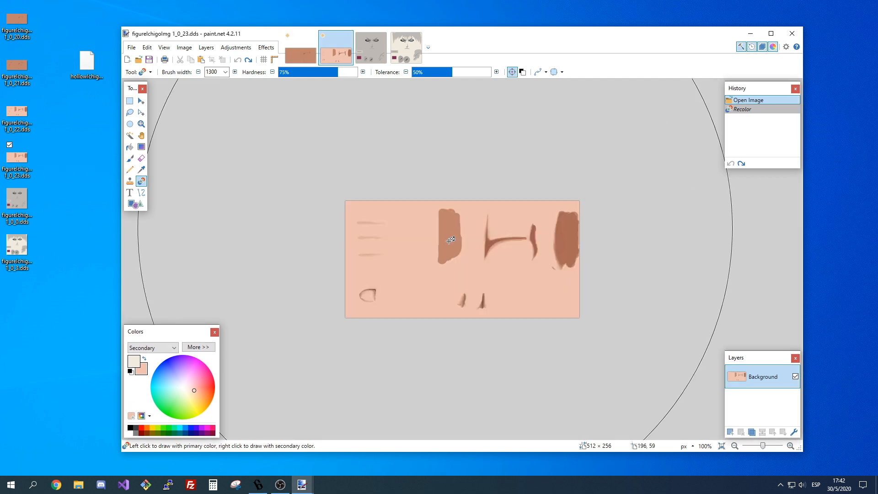
{"action": "left_click", "coordinate": [306, 50]}
{"action": "left_click", "coordinate": [330, 57]}
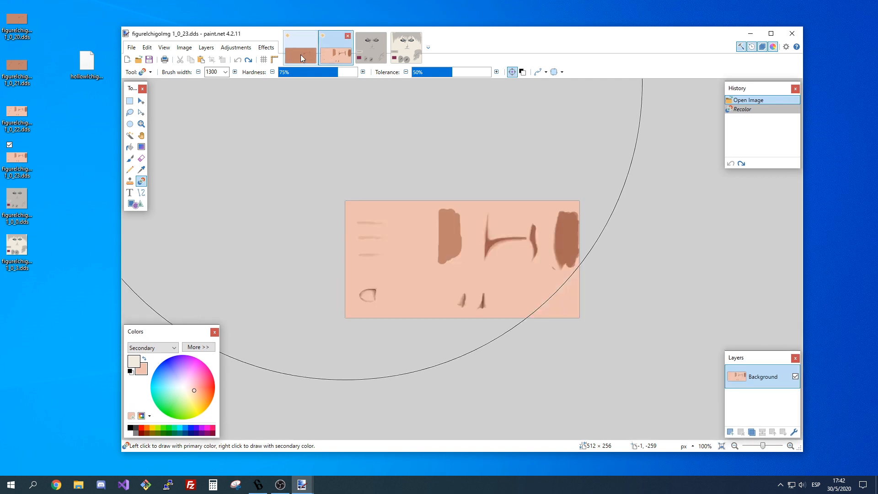
{"action": "left_click", "coordinate": [300, 54]}
{"action": "left_click", "coordinate": [323, 57]}
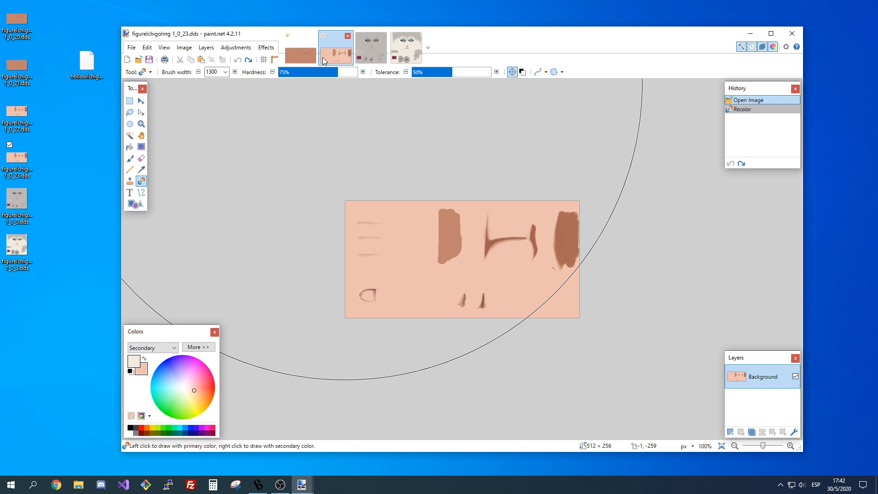
Try recoloring texture 1_0_23 to cream with the tolerance raised to 100%, check it against 1_0_20, and undo the recolor.
{"action": "key", "text": "ctrl+y"}
{"action": "key", "text": "ctrl+z"}
{"action": "left_click_drag", "start_coordinate": [456, 74], "coordinate": [470, 76]}
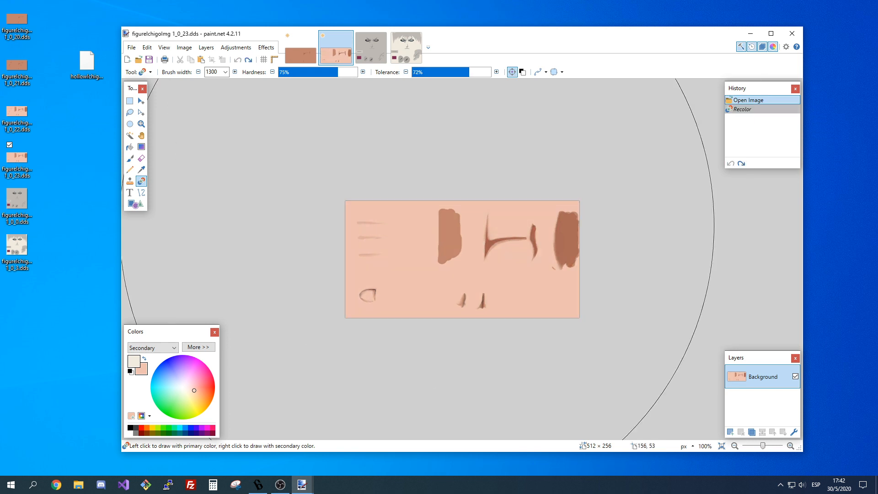
{"action": "left_click", "coordinate": [417, 225]}
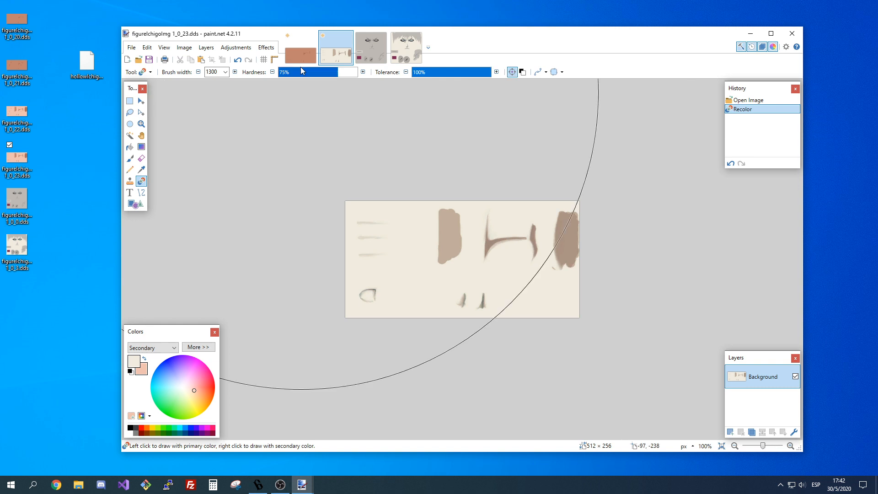
{"action": "left_click", "coordinate": [309, 54]}
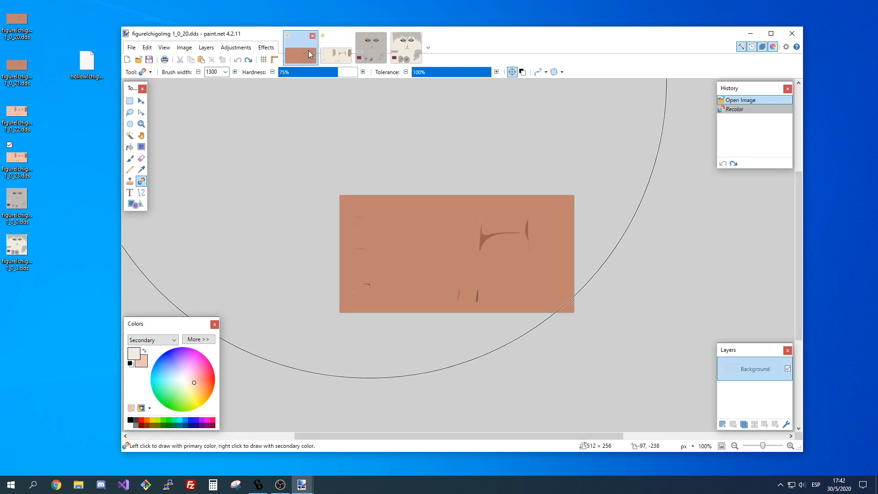
{"action": "left_click", "coordinate": [336, 48]}
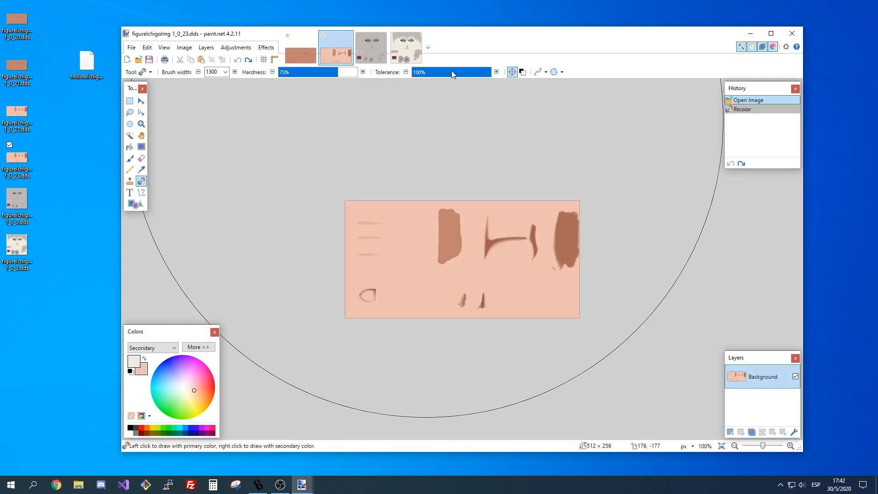
Try the cream recolor of texture 1_0_23 at 50% tolerance, compare it with the grey 1_0_20, and undo it.
{"action": "mouse_move", "coordinate": [451, 71]}
{"action": "left_mouse_down"}
{"action": "mouse_move", "coordinate": [444, 76]}
{"action": "mouse_move", "coordinate": [453, 78]}
{"action": "left_mouse_up"}
{"action": "left_click", "coordinate": [417, 279]}
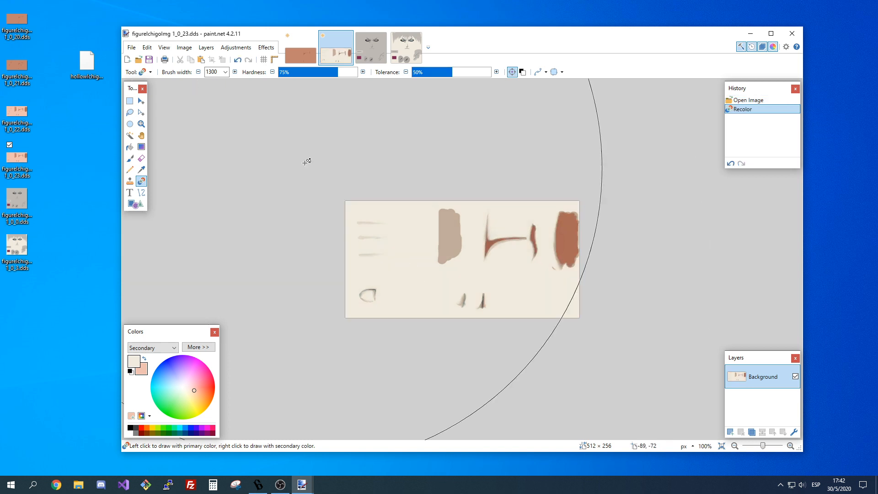
{"action": "left_click", "coordinate": [303, 56]}
{"action": "left_click", "coordinate": [336, 53]}
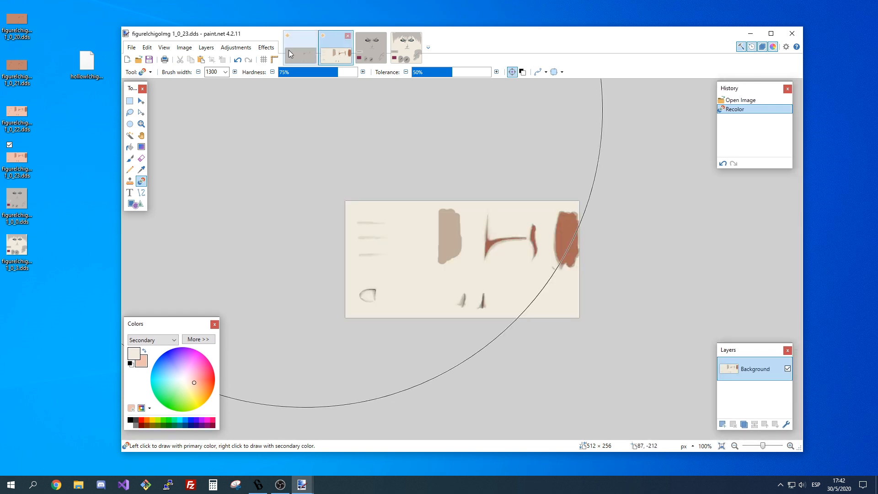
{"action": "left_click", "coordinate": [289, 50]}
{"action": "left_click", "coordinate": [319, 48]}
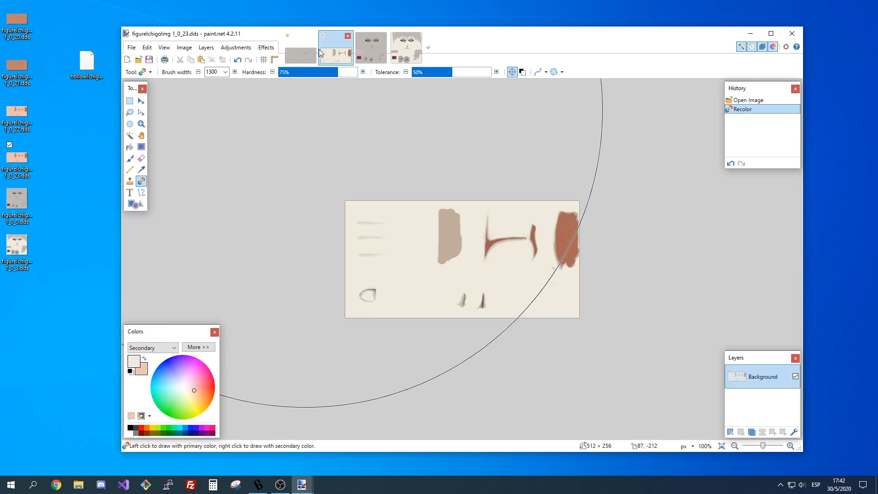
{"action": "key", "text": "ctrl+z"}
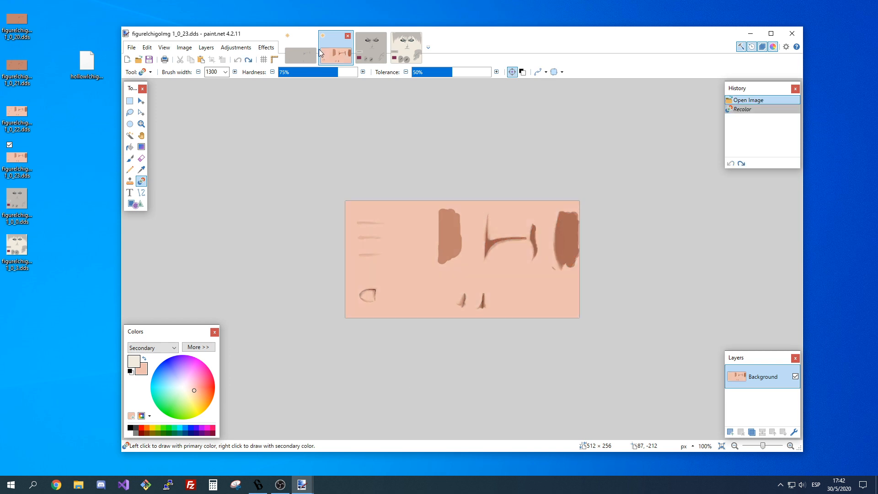
Try the cream recolor of texture 1_0_23 at 63% tolerance, toggling it against the original and comparing it with the grey 1_0_20.
{"action": "left_click", "coordinate": [462, 73]}
{"action": "left_click", "coordinate": [417, 232]}
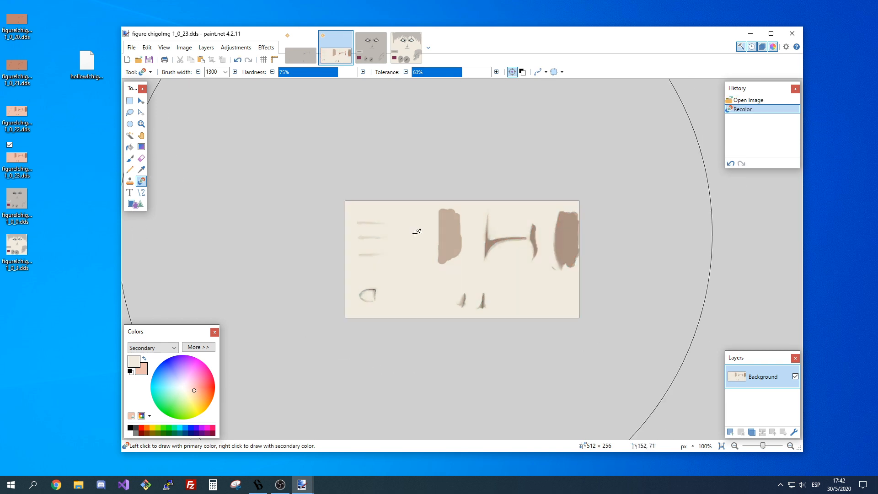
{"action": "key", "text": "ctrl+z"}
{"action": "key", "text": "ctrl+y"}
{"action": "left_click", "coordinate": [300, 48]}
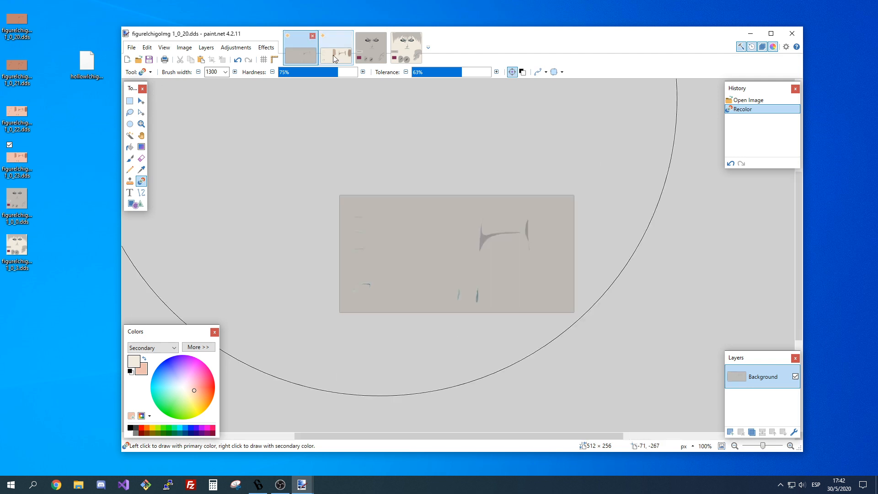
{"action": "left_click", "coordinate": [334, 58]}
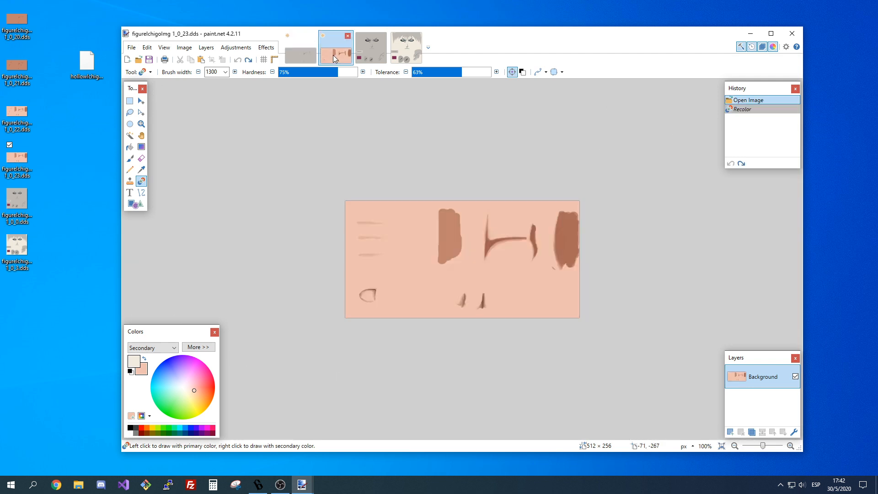
{"action": "key", "text": "ctrl+y"}
{"action": "key", "text": "ctrl+z"}
Inspect the leftover shading marks in the grey texture 1_0_20 up close and return to texture 1_0_23.
{"action": "left_click", "coordinate": [307, 56]}
{"action": "left_click", "coordinate": [791, 446]}
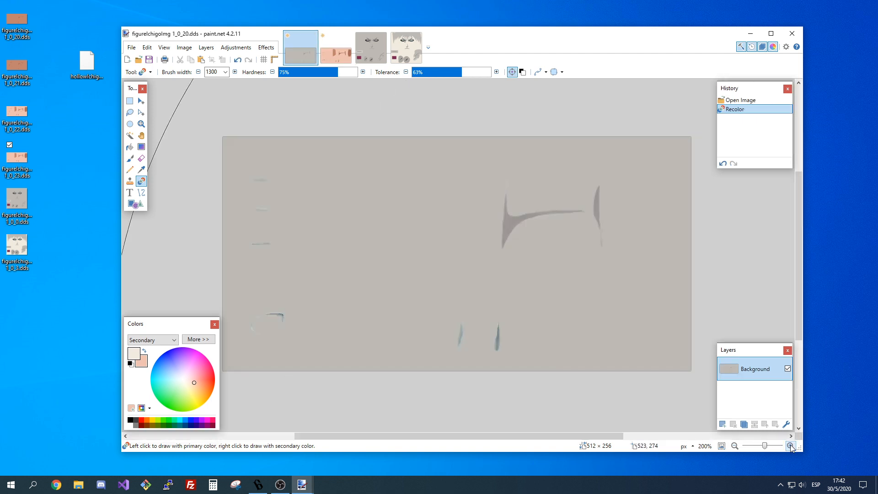
{"action": "left_click", "coordinate": [343, 63]}
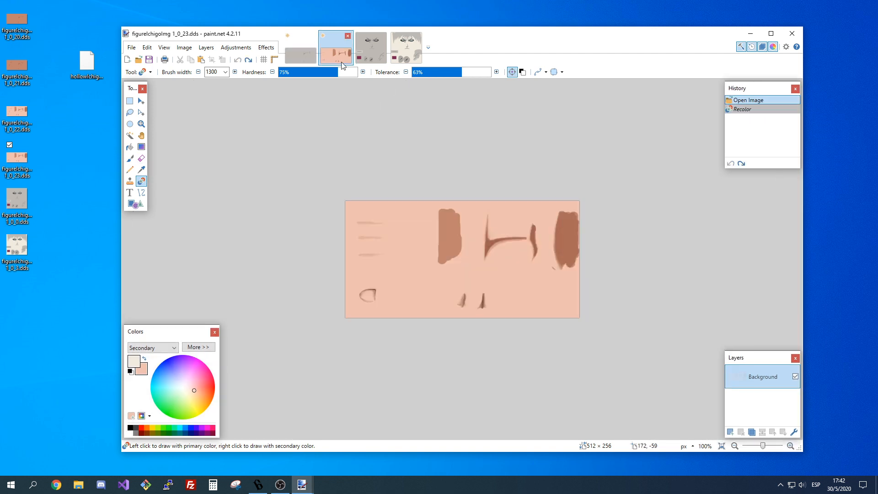
Recolor the skin background of texture 1_0_23 to cream with the tolerance set to 50%.
{"action": "left_click", "coordinate": [448, 74]}
{"action": "left_click_drag", "start_coordinate": [448, 74], "coordinate": [452, 78]}
{"action": "left_click", "coordinate": [407, 258]}
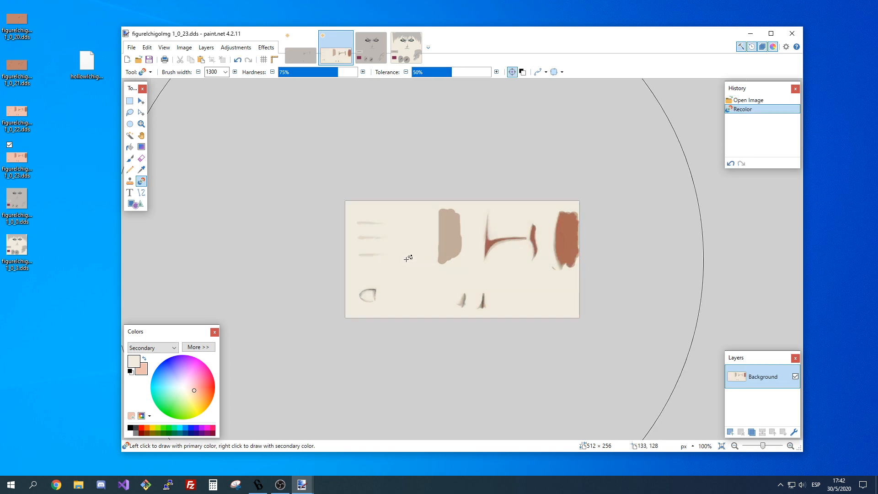
Sample the reddish-brown central shading of 1_0_23 as the secondary color and the grey shading of 1_0_20 as the primary color.
{"action": "left_click", "coordinate": [141, 170]}
{"action": "key", "text": "x"}
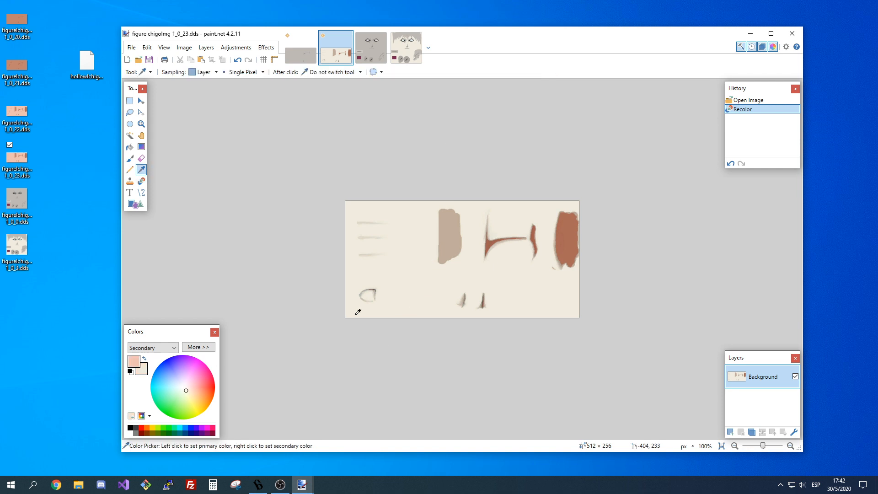
{"action": "left_click", "coordinate": [491, 242]}
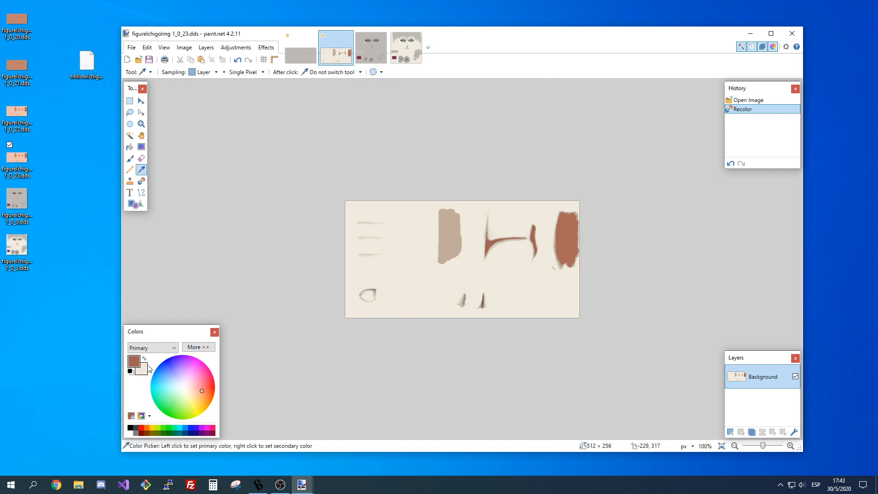
{"action": "key", "text": "x"}
{"action": "left_click", "coordinate": [299, 55]}
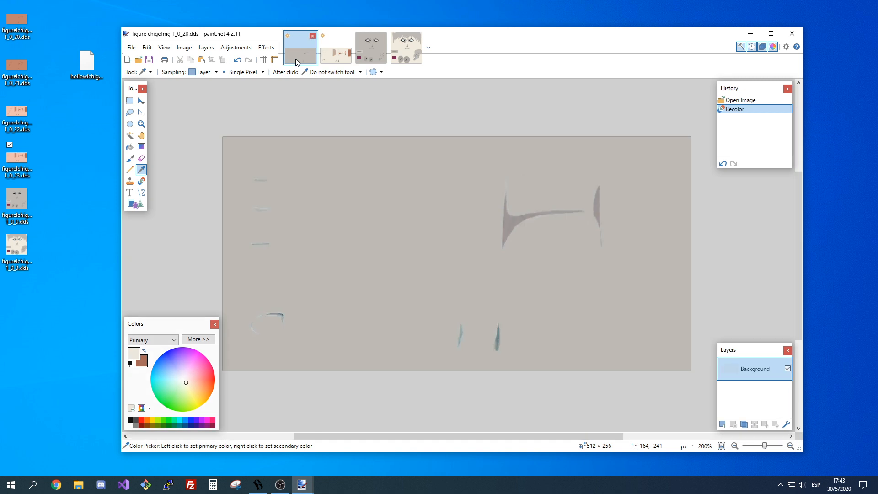
{"action": "left_click", "coordinate": [508, 225]}
{"action": "left_click", "coordinate": [342, 47]}
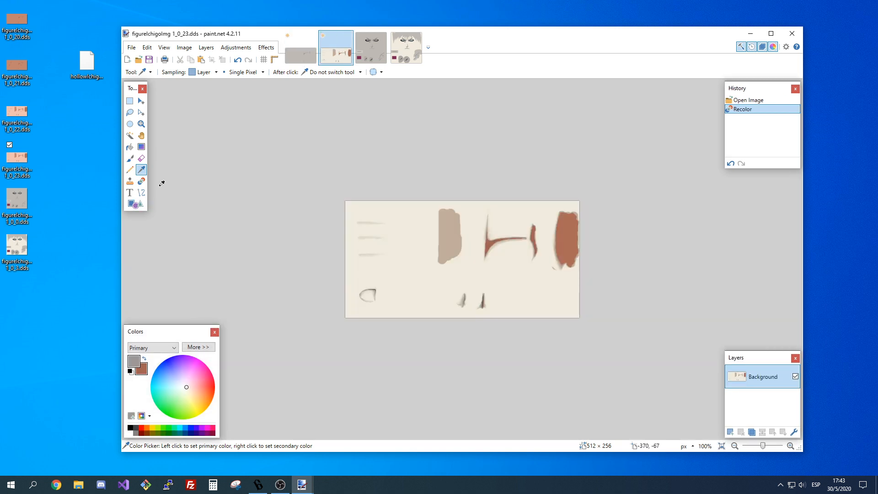
Try recoloring the reddish-brown shading of 1_0_23 to grey with the 1300 brush at 50% tolerance, and undo it.
{"action": "left_click", "coordinate": [139, 182]}
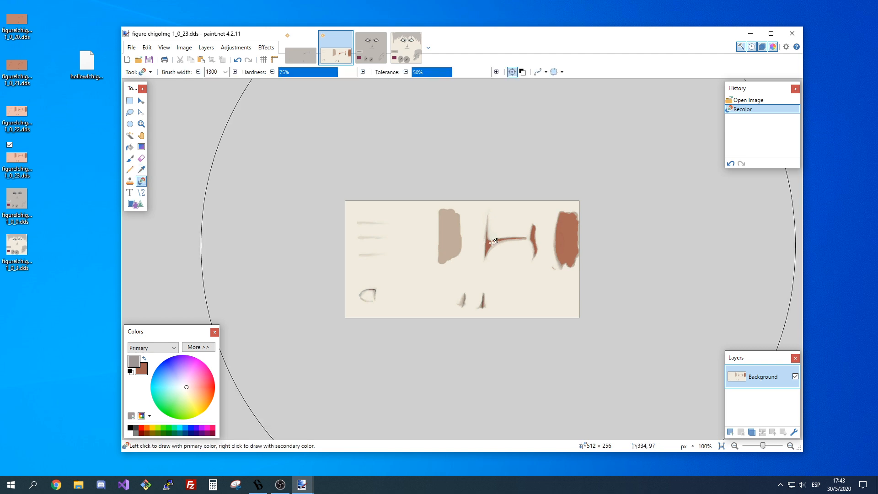
{"action": "left_click", "coordinate": [491, 240]}
{"action": "key", "text": "ctrl+z"}
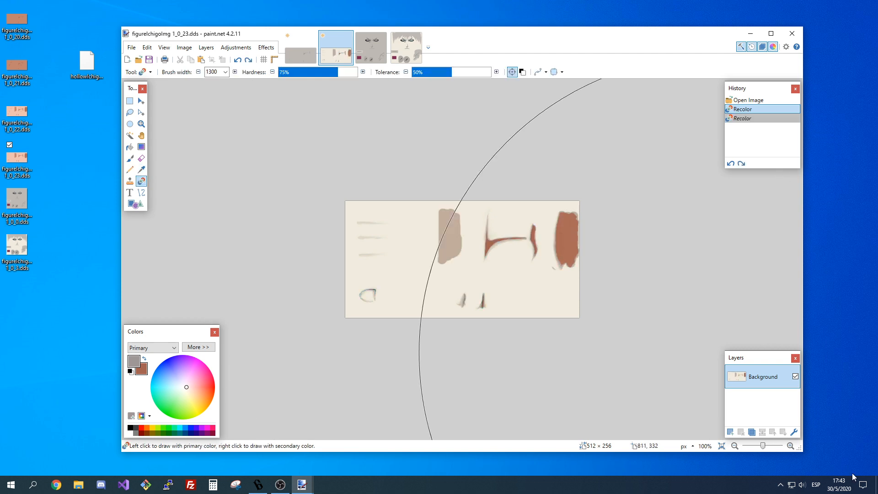
Try recoloring the central reddish-brown shading to grey with the brush width reduced to 125 at 50% tolerance, undoing each attempt.
{"action": "left_click", "coordinate": [791, 447]}
{"action": "left_click", "coordinate": [791, 446]}
{"action": "left_click", "coordinate": [791, 446]}
{"action": "left_click", "coordinate": [791, 447]}
{"action": "left_click_drag", "start_coordinate": [546, 438], "coordinate": [634, 434]}
{"action": "scroll", "coordinate": [590, 383], "scroll_direction": "up", "scroll_amount": 1}
{"action": "scroll", "coordinate": [591, 380], "scroll_direction": "up", "scroll_amount": 2}
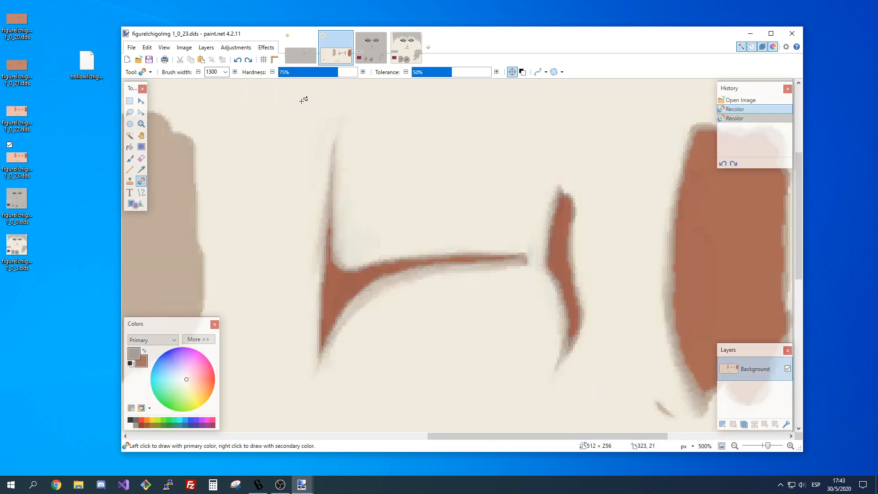
{"action": "left_click", "coordinate": [225, 72]}
{"action": "scroll", "coordinate": [232, 172], "scroll_direction": "up", "scroll_amount": 8}
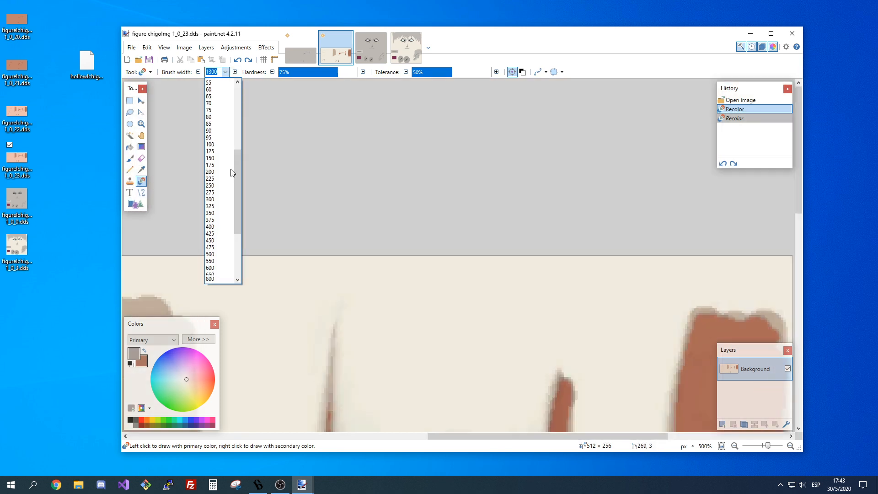
{"action": "left_click", "coordinate": [230, 174]}
{"action": "scroll", "coordinate": [443, 255], "scroll_direction": "down", "scroll_amount": 5}
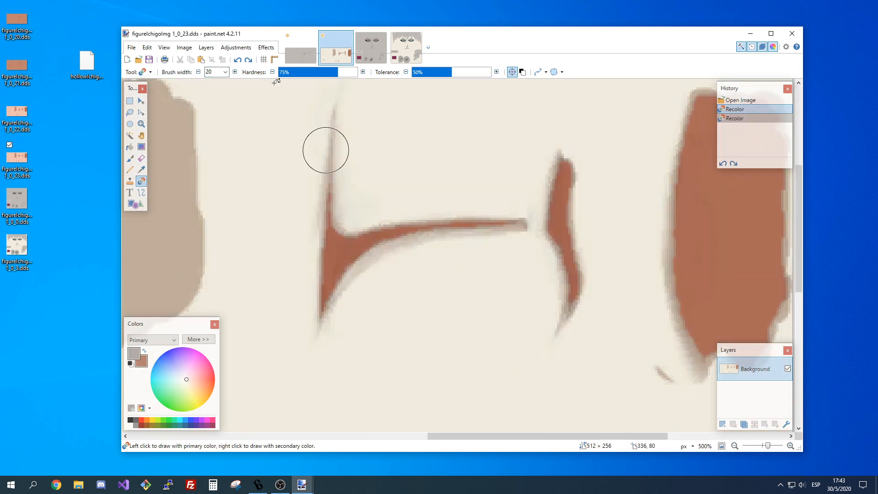
{"action": "left_click", "coordinate": [225, 72]}
{"action": "left_click", "coordinate": [210, 200]}
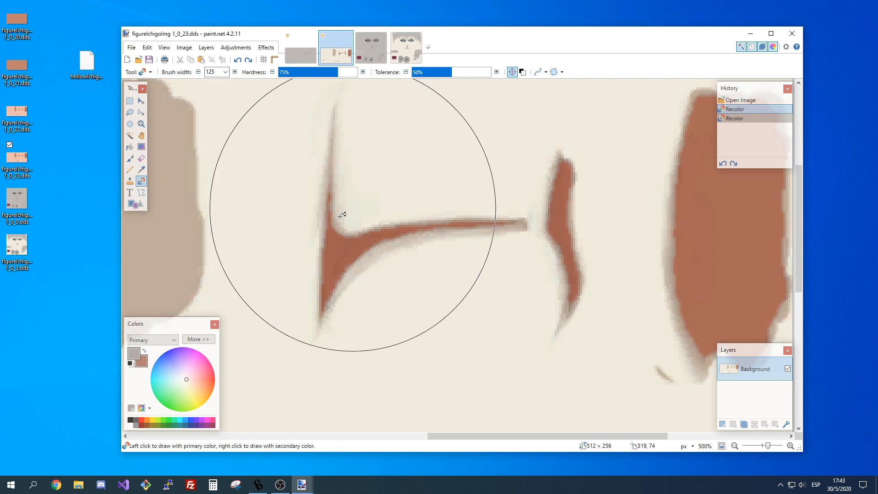
{"action": "left_click", "coordinate": [347, 247]}
{"action": "key", "text": "ctrl+z"}
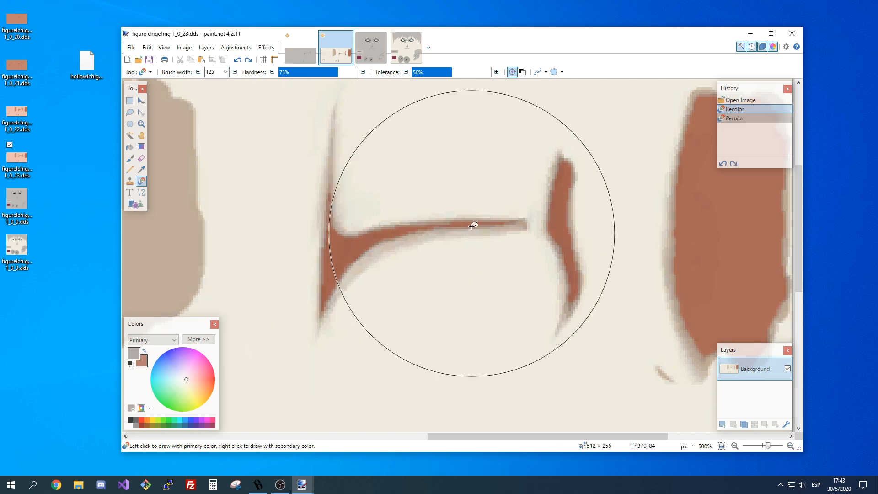
{"action": "left_click", "coordinate": [473, 233]}
{"action": "key", "text": "ctrl+z"}
Try recoloring the central shading and the curved mark beside it to grey at about 31% tolerance, and undo the strokes.
{"action": "mouse_move", "coordinate": [451, 72]}
{"action": "left_mouse_down"}
{"action": "mouse_move", "coordinate": [426, 72]}
{"action": "mouse_move", "coordinate": [436, 72]}
{"action": "left_mouse_up"}
{"action": "left_click", "coordinate": [362, 244]}
{"action": "key", "text": "ctrl+z"}
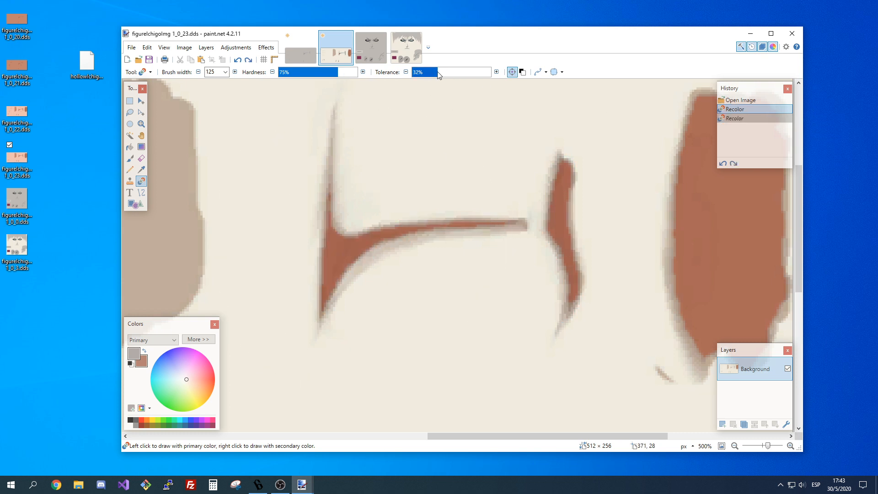
{"action": "left_click", "coordinate": [346, 258]}
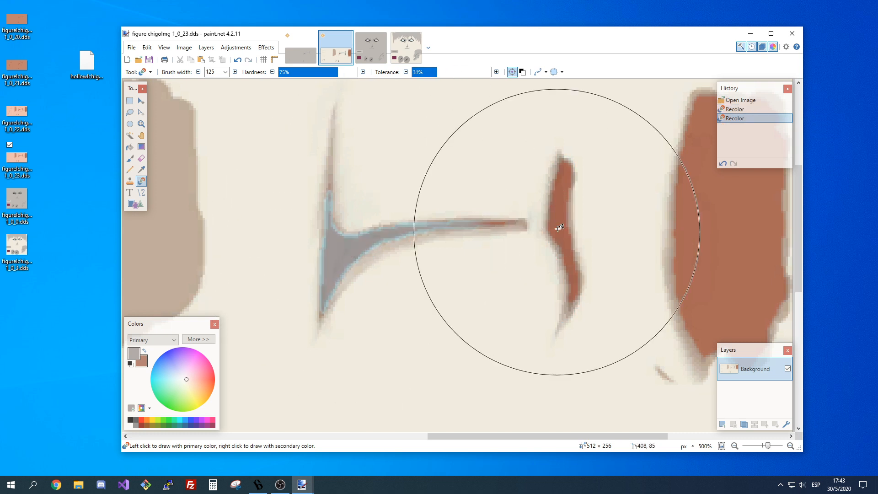
{"action": "left_click", "coordinate": [563, 212]}
{"action": "key", "text": "ctrl+z"}
{"action": "key", "text": "ctrl+z"}
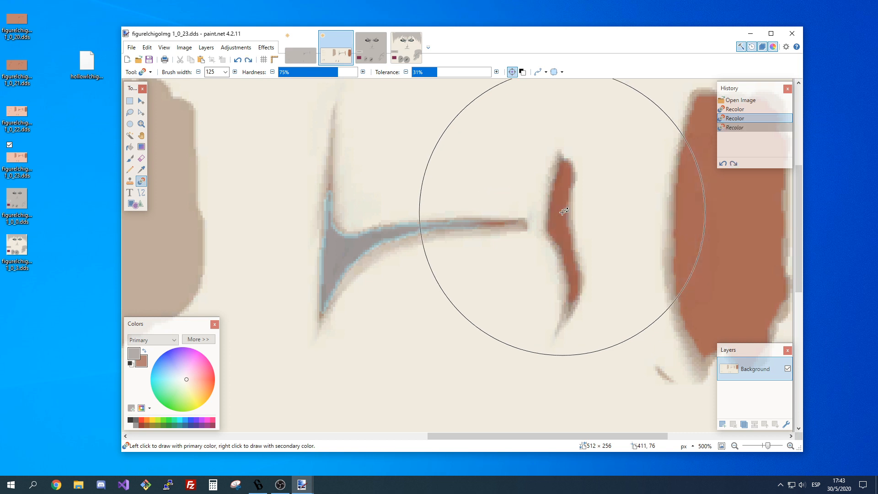
Compare the central shading marks of the grey texture 1_0_20 up close with those of texture 1_0_23.
{"action": "left_click", "coordinate": [292, 52]}
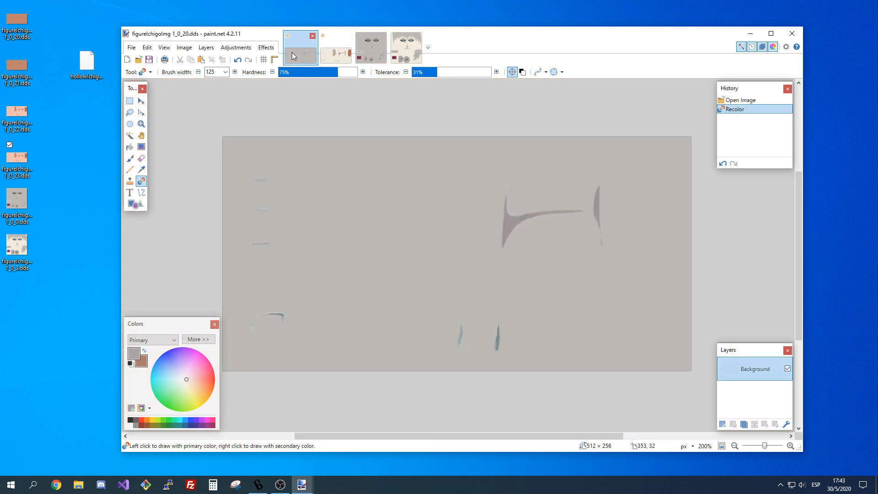
{"action": "left_click", "coordinate": [791, 446]}
{"action": "left_click", "coordinate": [791, 446]}
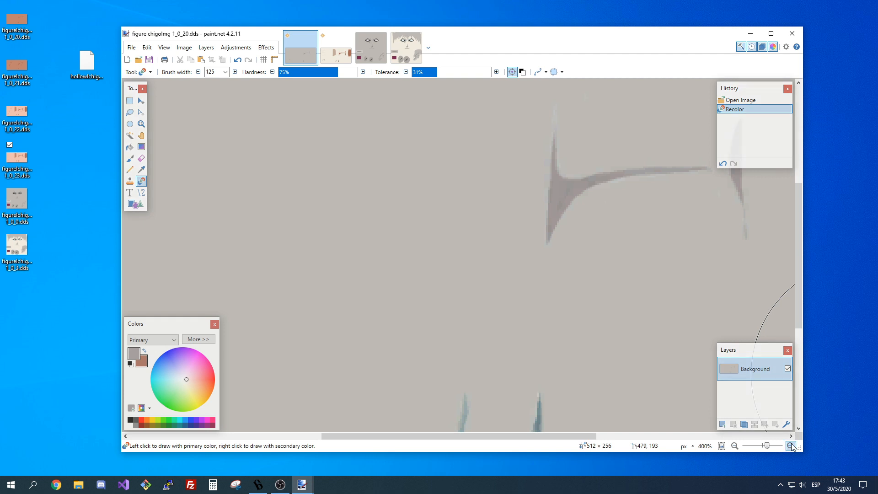
{"action": "left_click", "coordinate": [791, 446]}
{"action": "scroll", "coordinate": [612, 289], "scroll_direction": "up", "scroll_amount": 2}
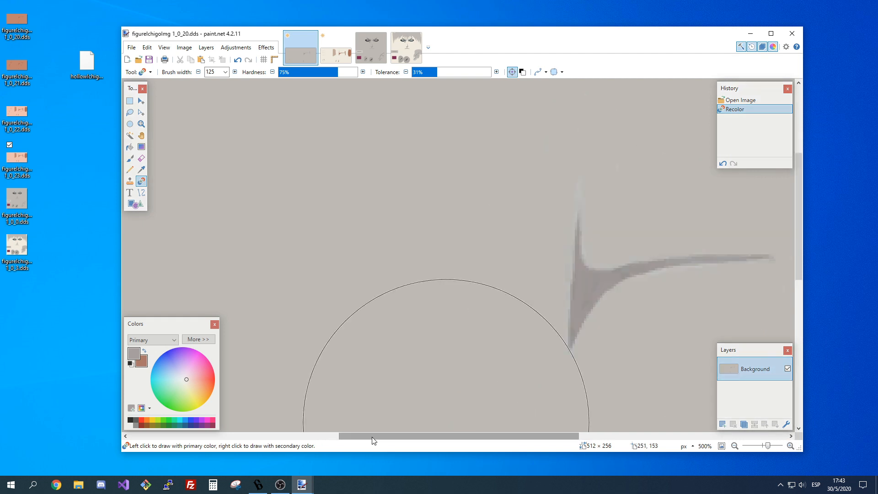
{"action": "left_click_drag", "start_coordinate": [373, 441], "coordinate": [459, 440]}
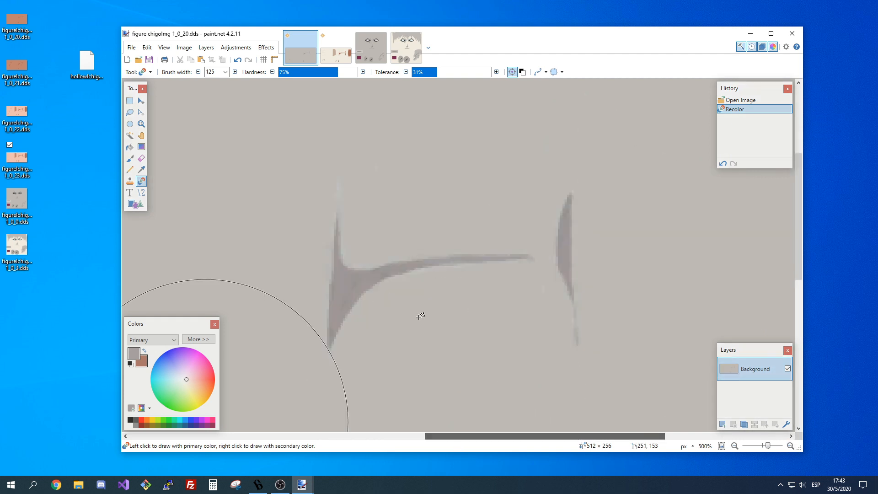
{"action": "left_click", "coordinate": [340, 54]}
{"action": "left_click", "coordinate": [297, 53]}
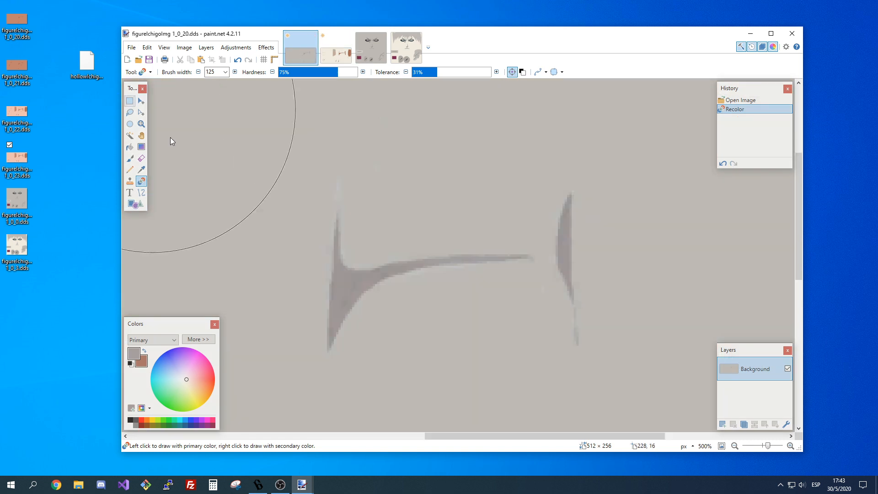
{"action": "left_click", "coordinate": [336, 50]}
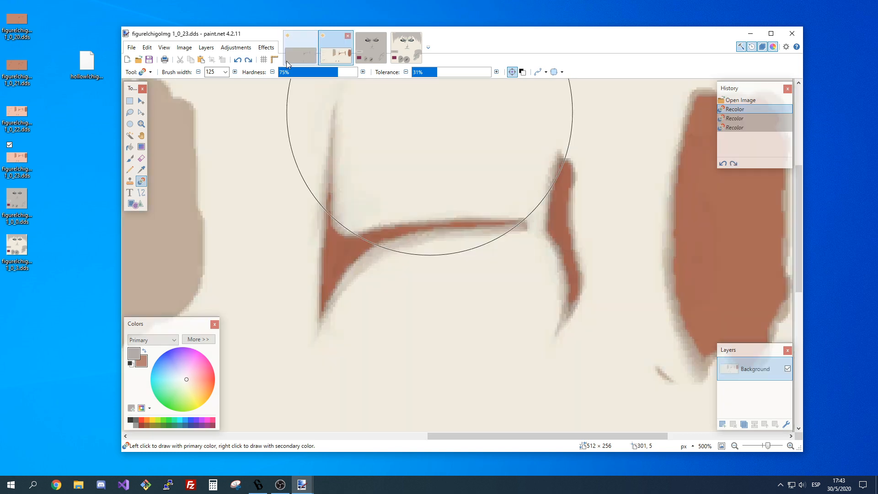
{"action": "left_click", "coordinate": [288, 62]}
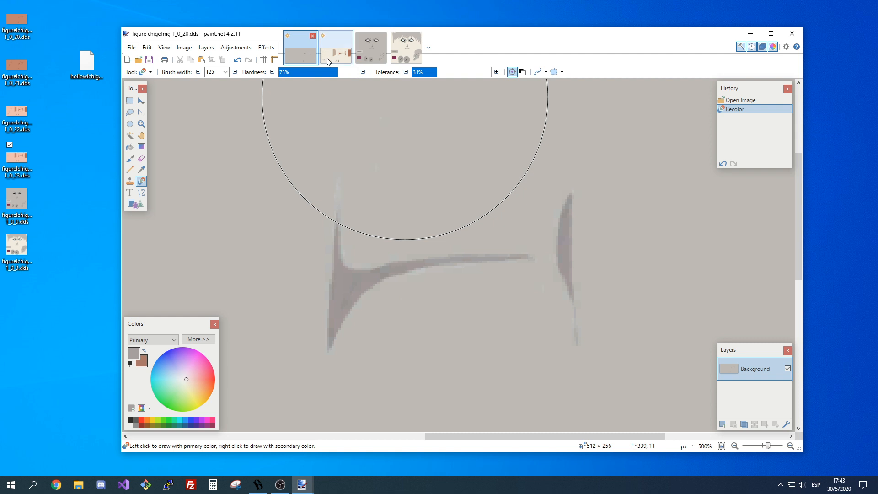
{"action": "left_click", "coordinate": [328, 58]}
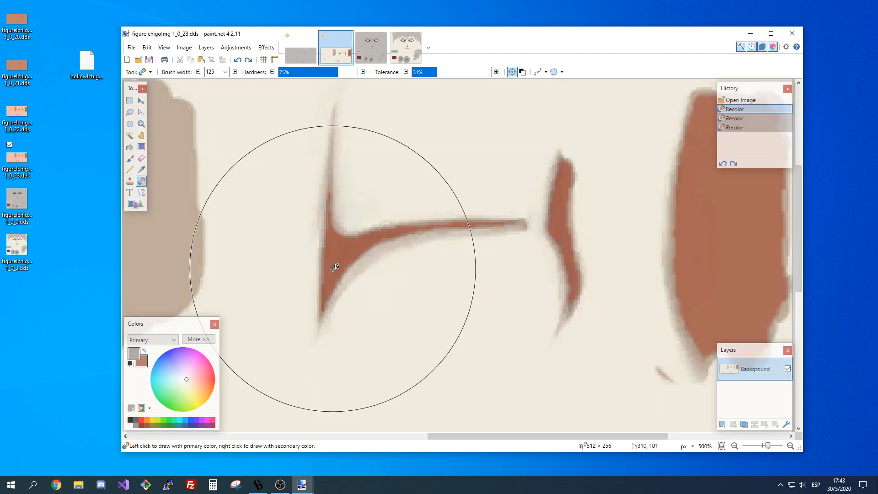
Raise the Recolor tolerance to 38% while testing grey strokes on the central shading of 1_0_23, and undo the strokes.
{"action": "left_click", "coordinate": [343, 253]}
{"action": "key", "text": "ctrl+z"}
{"action": "left_click", "coordinate": [443, 74]}
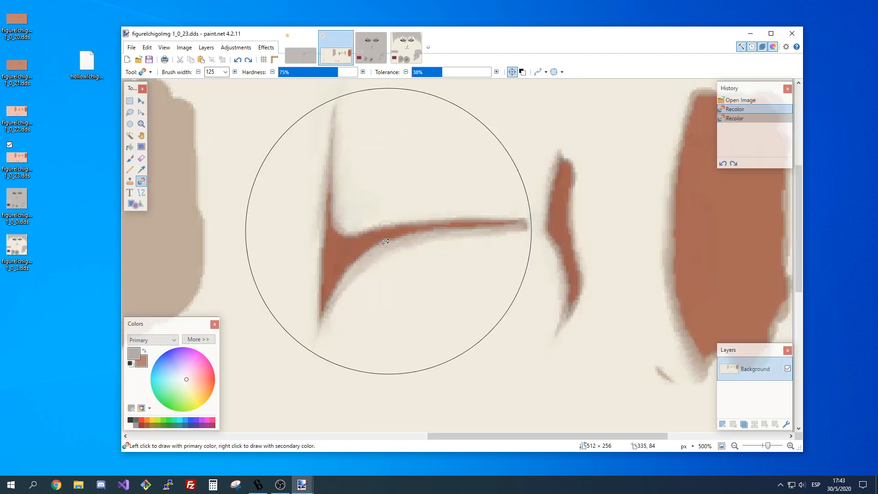
{"action": "left_click", "coordinate": [353, 247]}
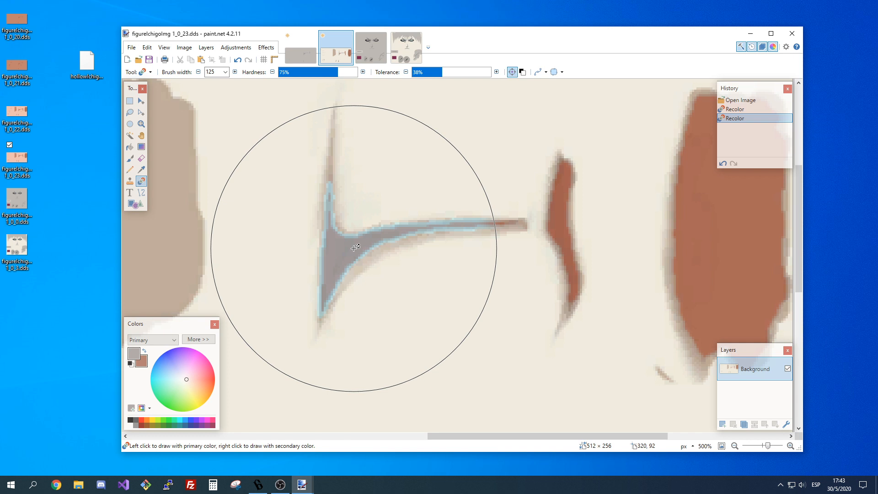
{"action": "left_click", "coordinate": [329, 170]}
{"action": "key", "text": "ctrl+z"}
{"action": "key", "text": "ctrl+z"}
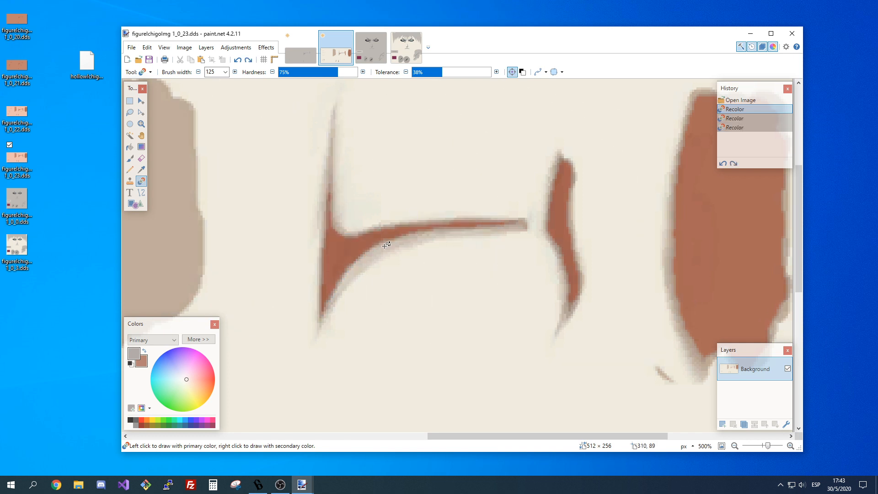
{"action": "left_click", "coordinate": [538, 234]}
{"action": "key", "text": "ctrl+z"}
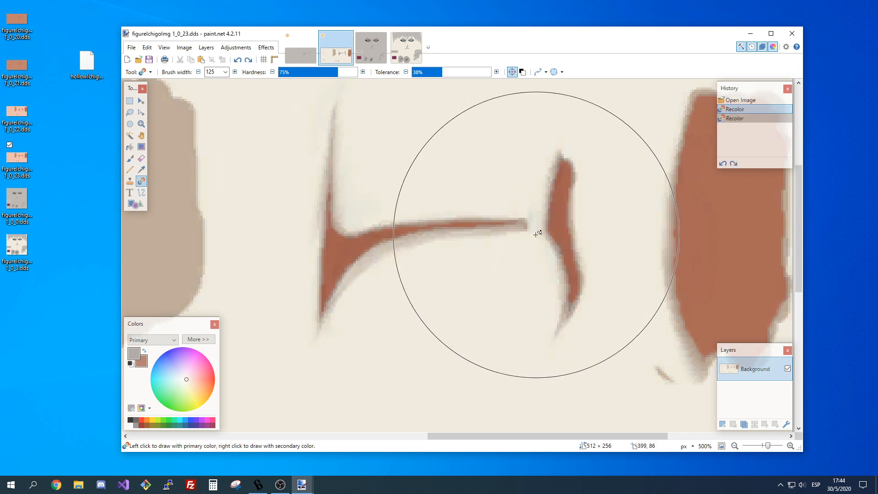
Set the brush width to 90, test the grey recolor on the curved mark and the large reddish-brown patch, and undo both strokes.
{"action": "left_click", "coordinate": [225, 72]}
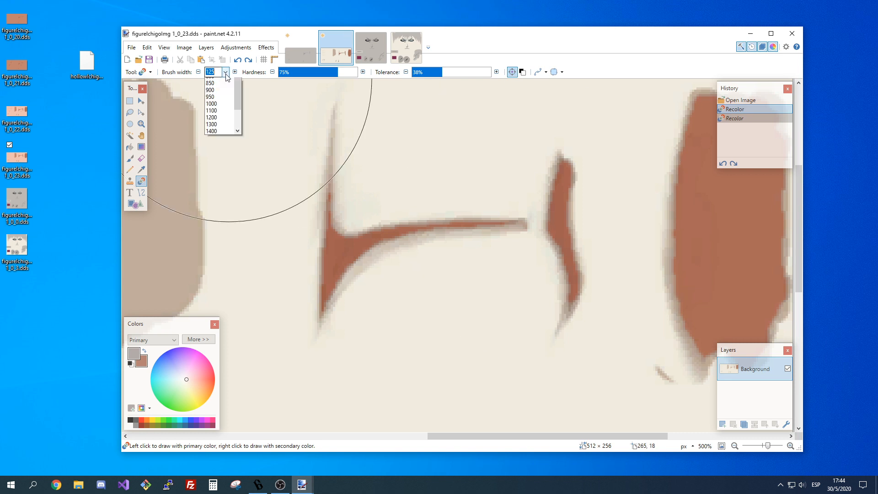
{"action": "scroll", "coordinate": [222, 105], "scroll_direction": "up", "scroll_amount": 5}
{"action": "left_click", "coordinate": [214, 119]}
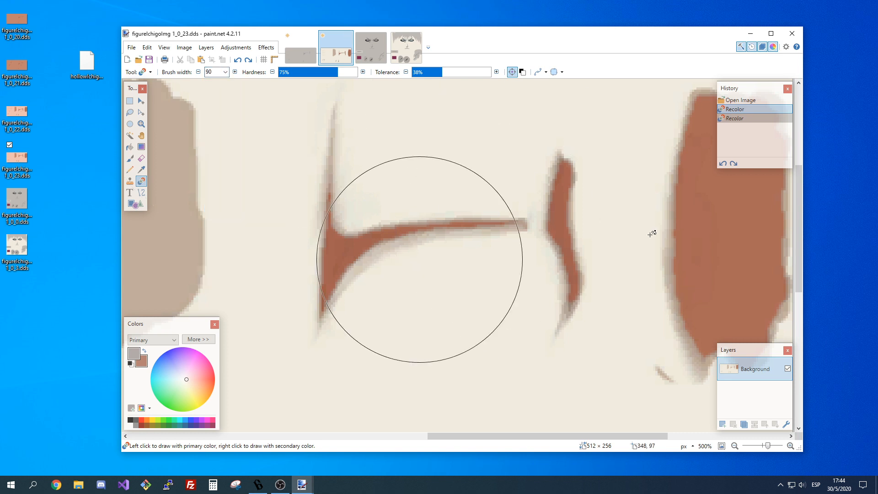
{"action": "left_click", "coordinate": [563, 197]}
{"action": "key", "text": "ctrl+z"}
{"action": "left_click", "coordinate": [741, 206]}
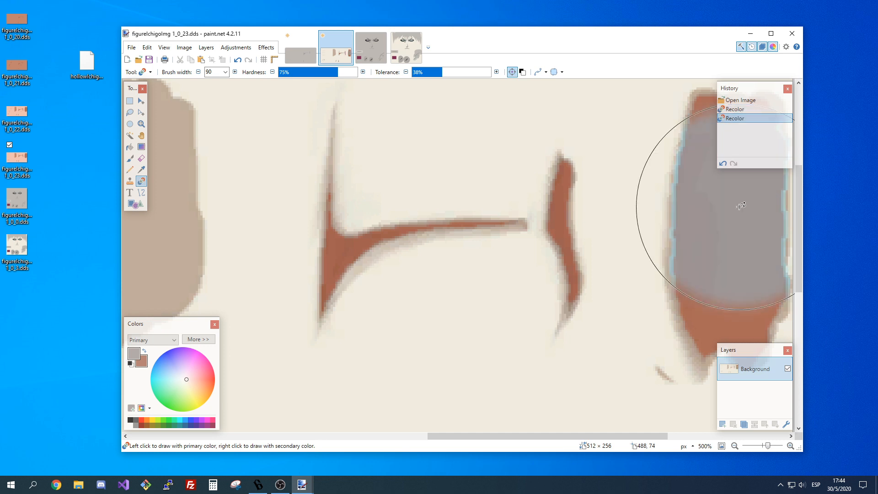
{"action": "key", "text": "ctrl+z"}
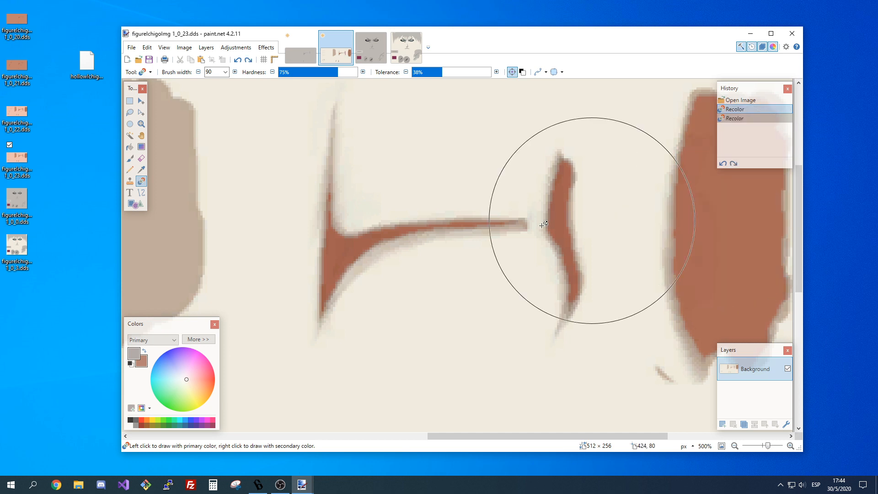
Recolor the wide left part of the central shading to grey, undo the extra stroke along its thin end, and review the result.
{"action": "left_click", "coordinate": [357, 236]}
{"action": "left_click", "coordinate": [468, 223]}
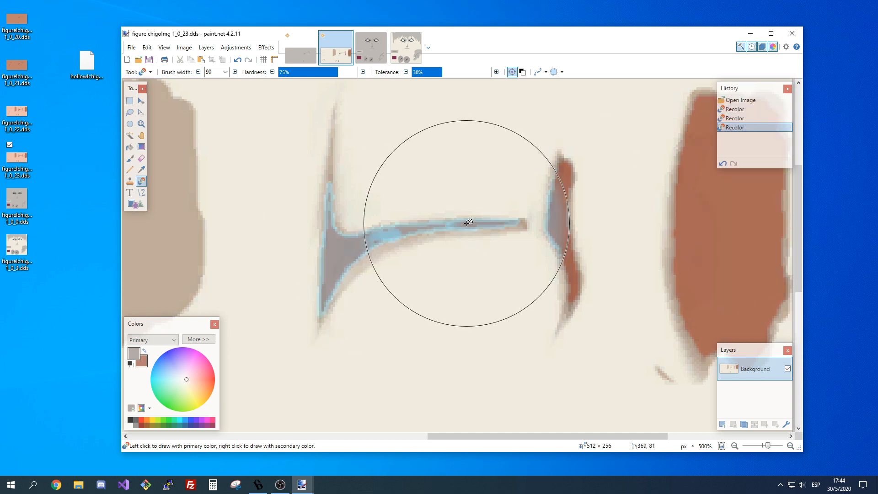
{"action": "key", "text": "ctrl+z"}
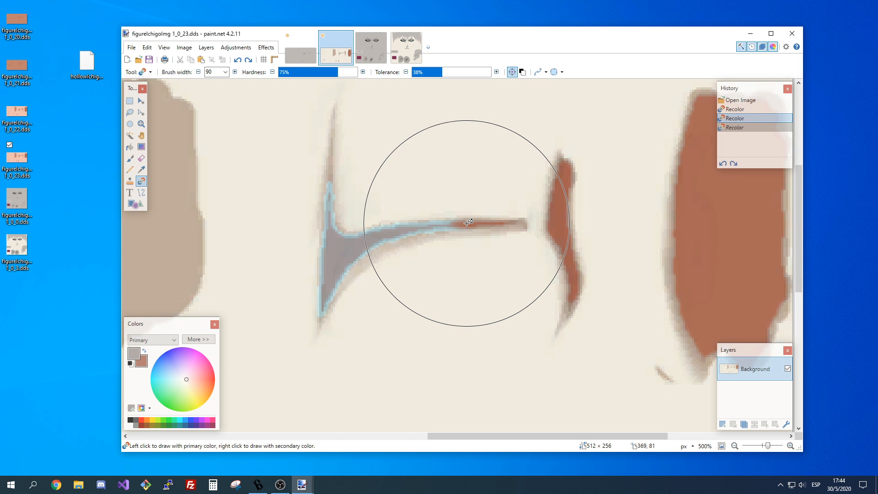
{"action": "left_click", "coordinate": [735, 446]}
{"action": "left_click", "coordinate": [735, 446]}
{"action": "left_click", "coordinate": [735, 446]}
{"action": "left_click", "coordinate": [735, 446]}
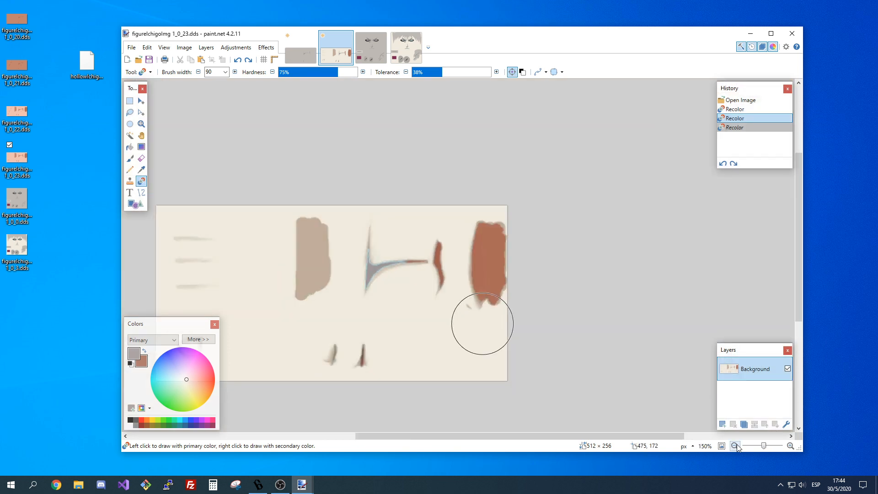
{"action": "left_click", "coordinate": [790, 446]}
{"action": "left_click", "coordinate": [790, 446]}
Undo the last grey recolor, set the Recolor brush width to 150, and recolor the central shading and the curved mark beside it together.
{"action": "left_click", "coordinate": [791, 446]}
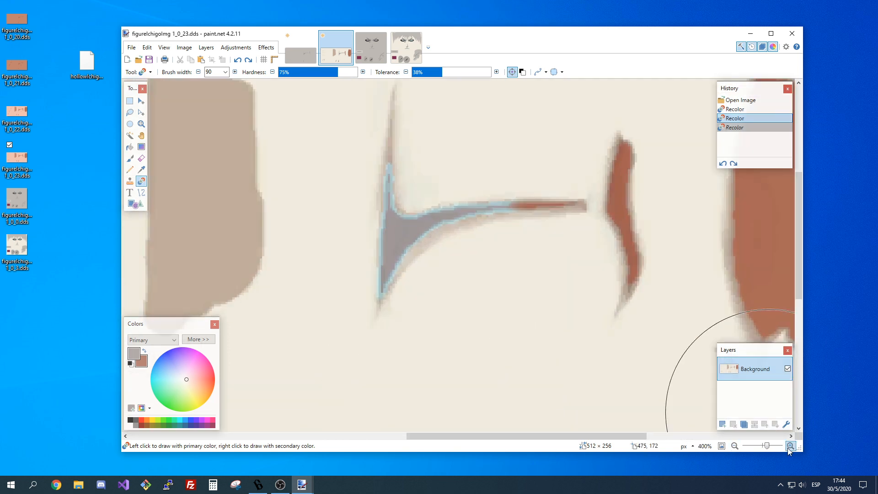
{"action": "left_click", "coordinate": [791, 446]}
{"action": "scroll", "coordinate": [581, 375], "scroll_direction": "down", "scroll_amount": 2}
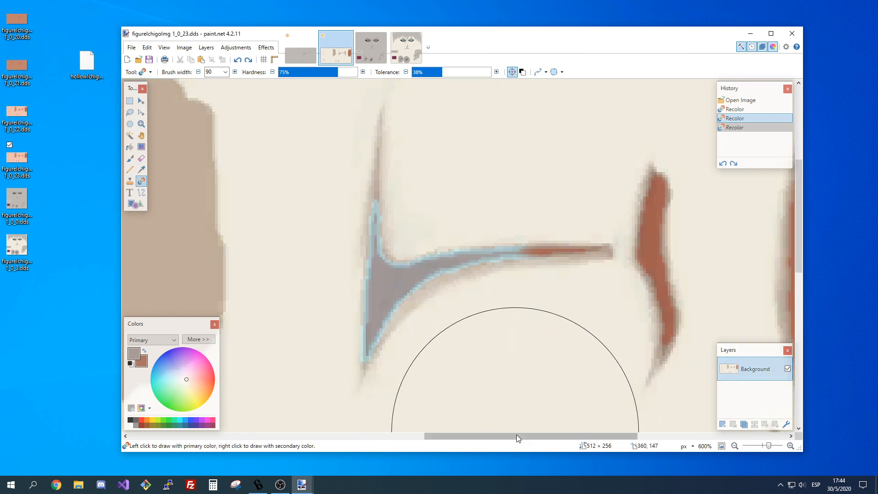
{"action": "left_click_drag", "start_coordinate": [517, 437], "coordinate": [544, 437]}
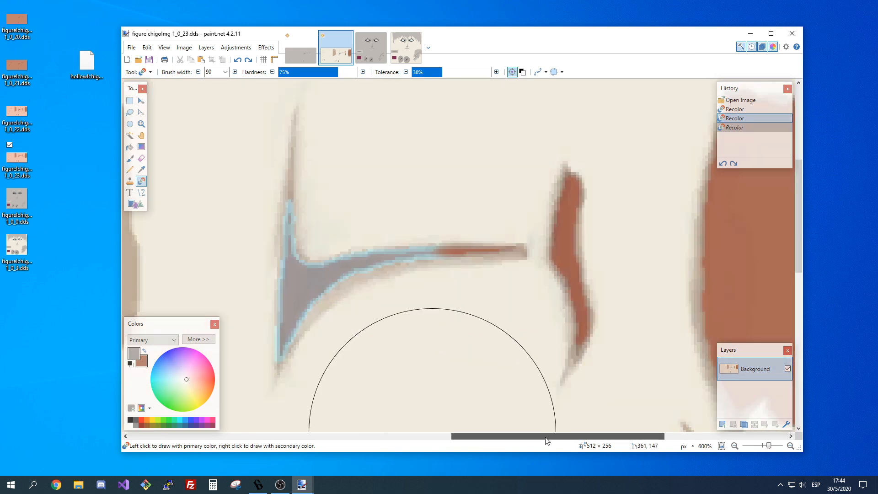
{"action": "left_click", "coordinate": [225, 73]}
{"action": "left_click", "coordinate": [216, 165]}
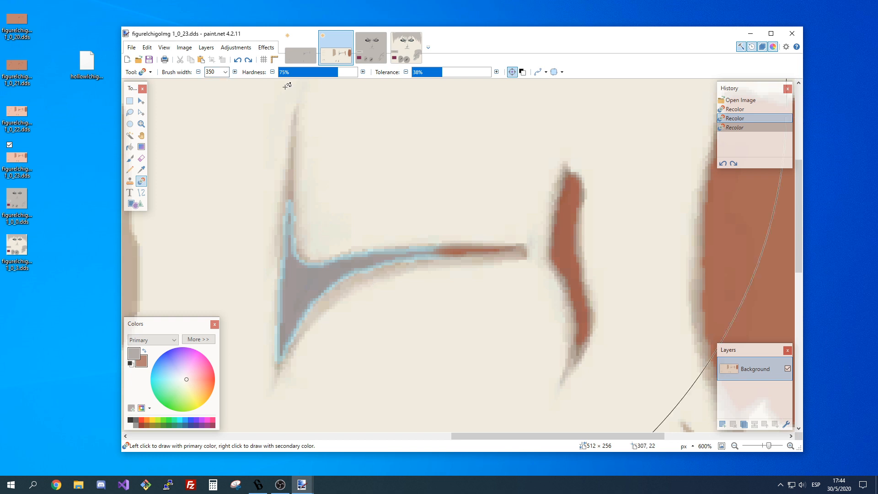
{"action": "left_click", "coordinate": [225, 72]}
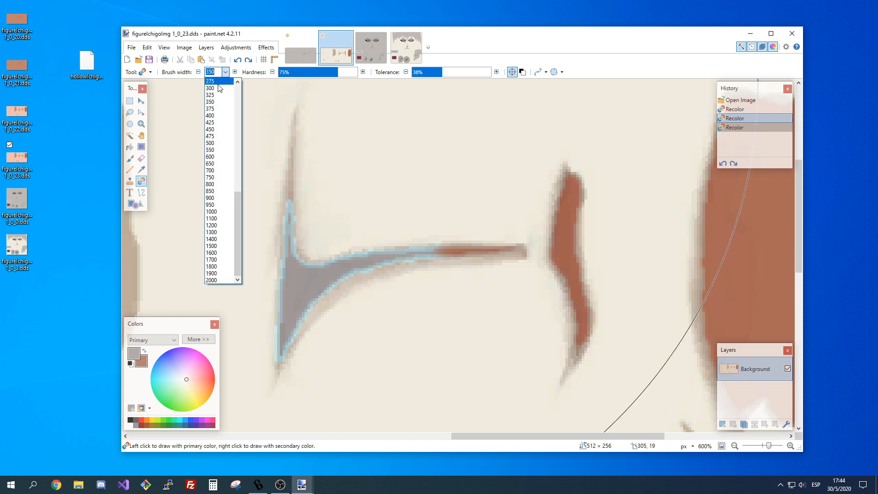
{"action": "left_click", "coordinate": [218, 83]}
{"action": "left_click", "coordinate": [226, 72]}
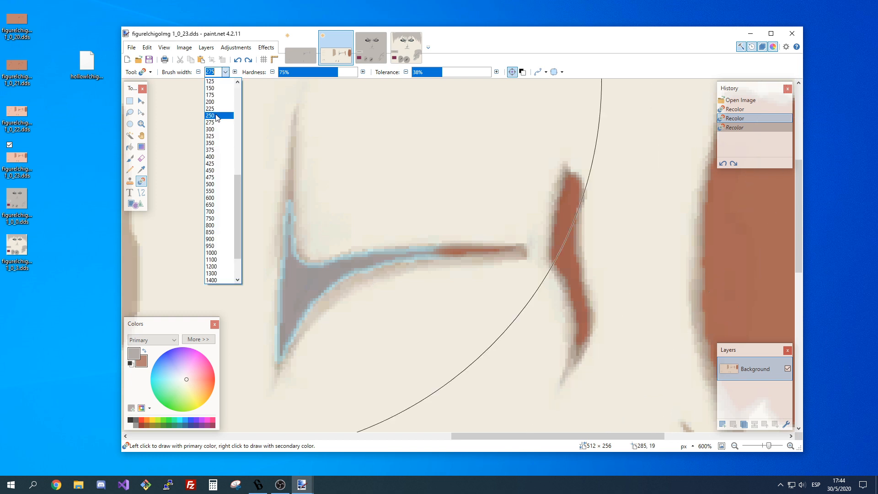
{"action": "left_click", "coordinate": [213, 88]}
{"action": "key", "text": "ctrl+z"}
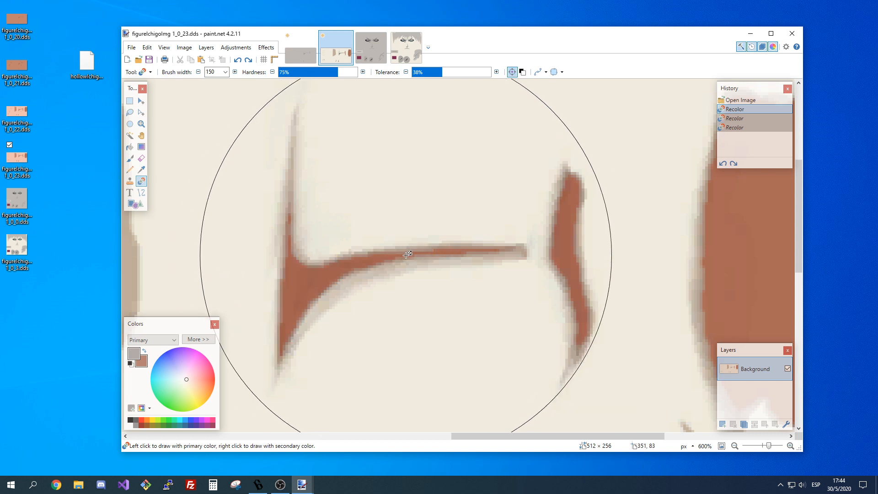
{"action": "left_click_drag", "start_coordinate": [406, 256], "coordinate": [408, 255]}
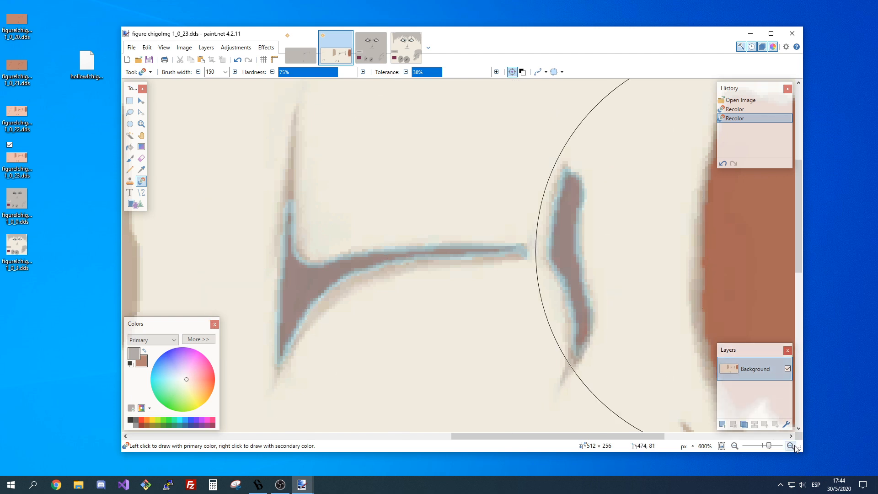
Try painting grey over the central shading's wide part with a Paintbrush of width 6, and undo the stroke.
{"action": "left_click", "coordinate": [142, 169]}
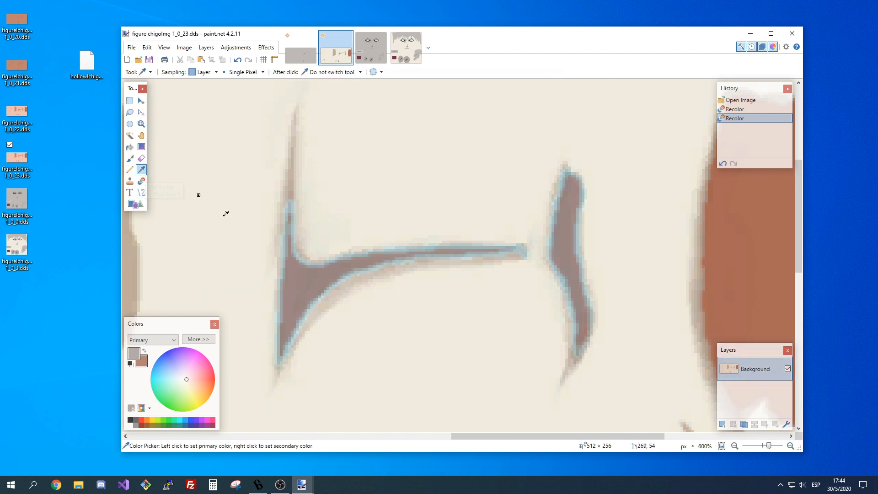
{"action": "key", "text": "b"}
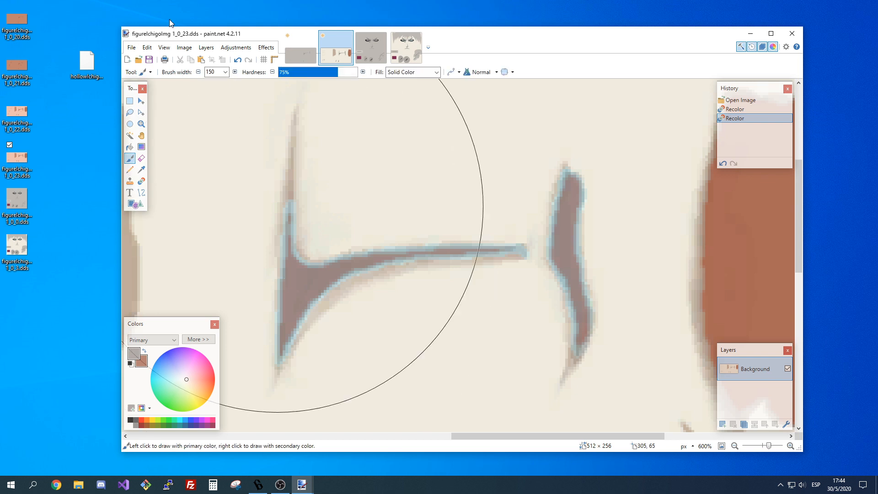
{"action": "left_click", "coordinate": [225, 71]}
{"action": "scroll", "coordinate": [224, 110], "scroll_direction": "up", "scroll_amount": 10}
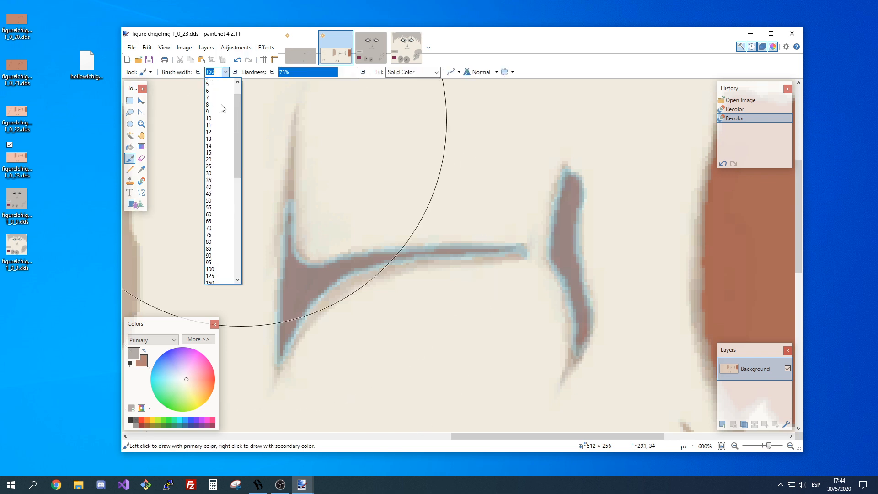
{"action": "left_click", "coordinate": [224, 115]}
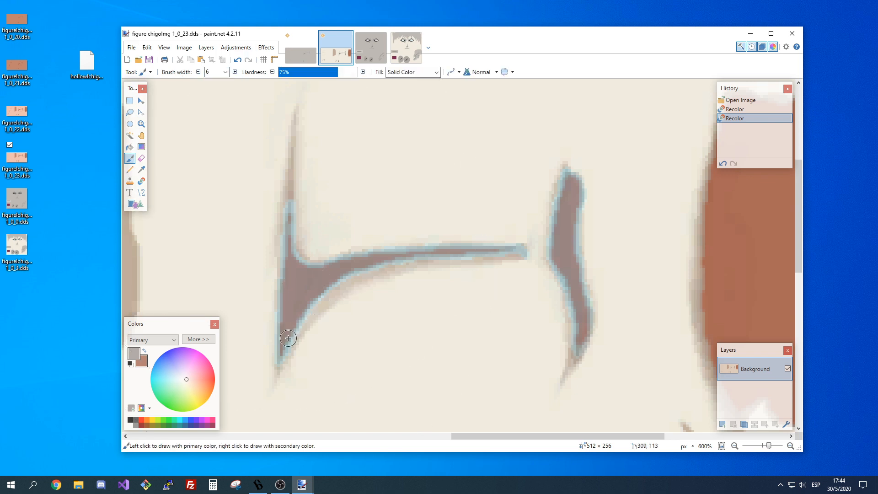
{"action": "left_click", "coordinate": [306, 303]}
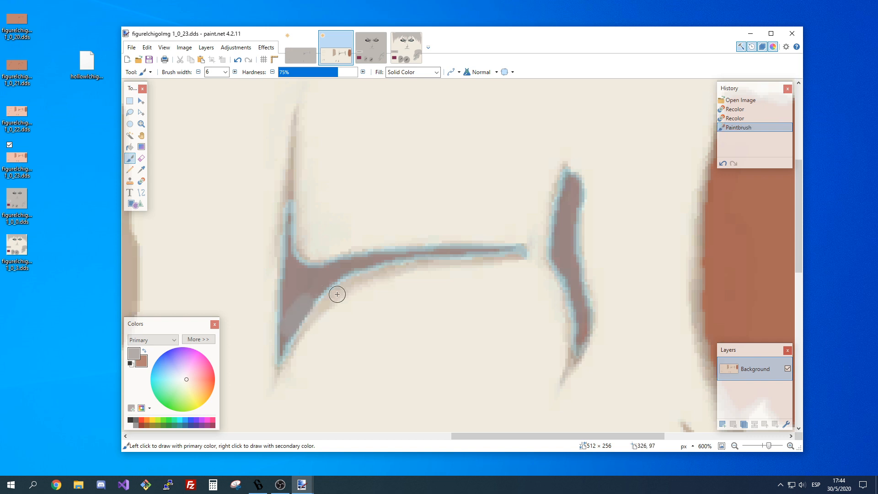
{"action": "key", "text": "ctrl+z"}
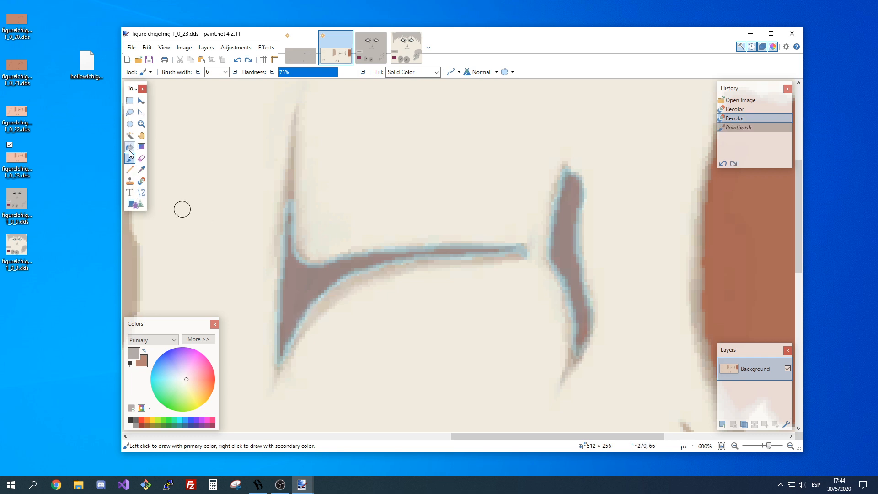
Fill the central shading and the curved mark with the primary grey, using the Paint Bucket at 38% tolerance.
{"action": "key", "text": "f"}
{"action": "left_click", "coordinate": [292, 276]}
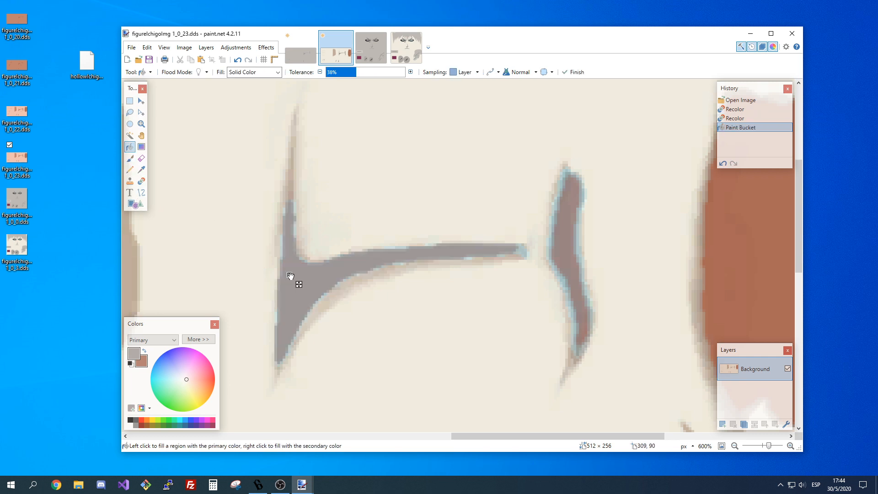
{"action": "left_click", "coordinate": [565, 241]}
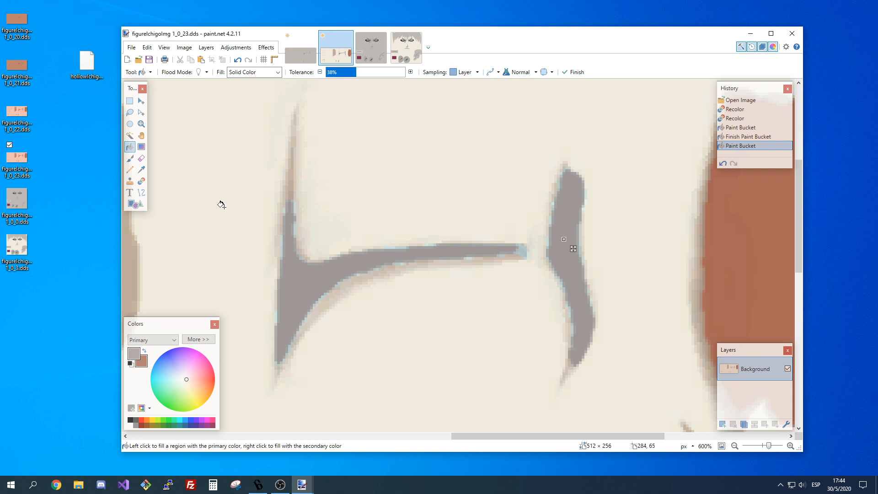
Touch up the leftover edge pixels of the curved mark in grey with a Paintbrush of width 2.
{"action": "left_click", "coordinate": [130, 159]}
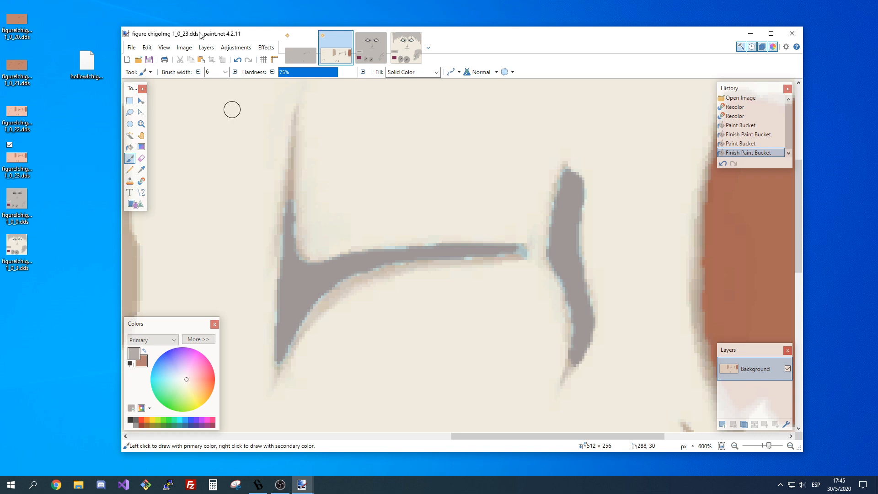
{"action": "left_click", "coordinate": [225, 72]}
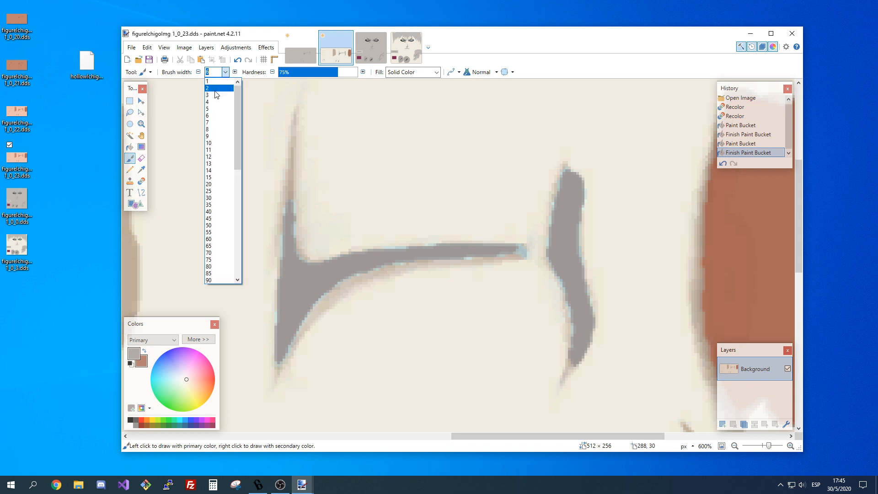
{"action": "left_click", "coordinate": [218, 89]}
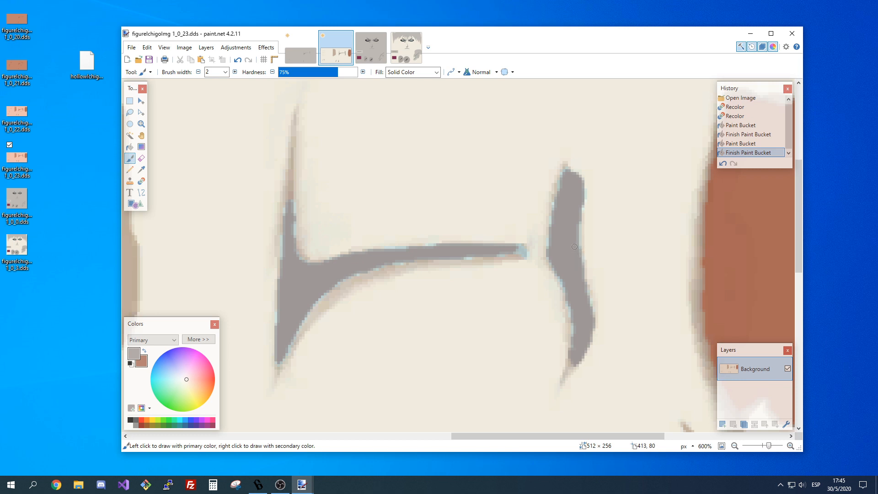
{"action": "mouse_move", "coordinate": [573, 228]}
{"action": "left_mouse_down"}
{"action": "mouse_move", "coordinate": [566, 174]}
{"action": "mouse_move", "coordinate": [557, 219]}
{"action": "left_mouse_up"}
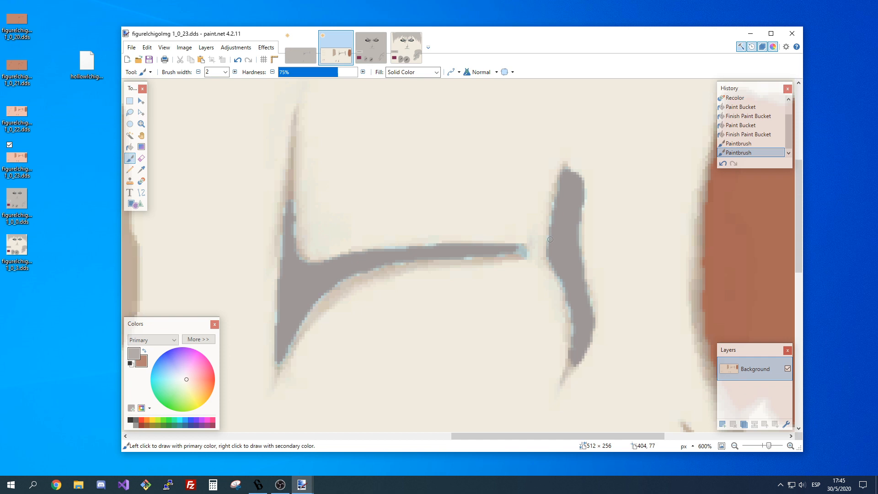
{"action": "left_click", "coordinate": [552, 221]}
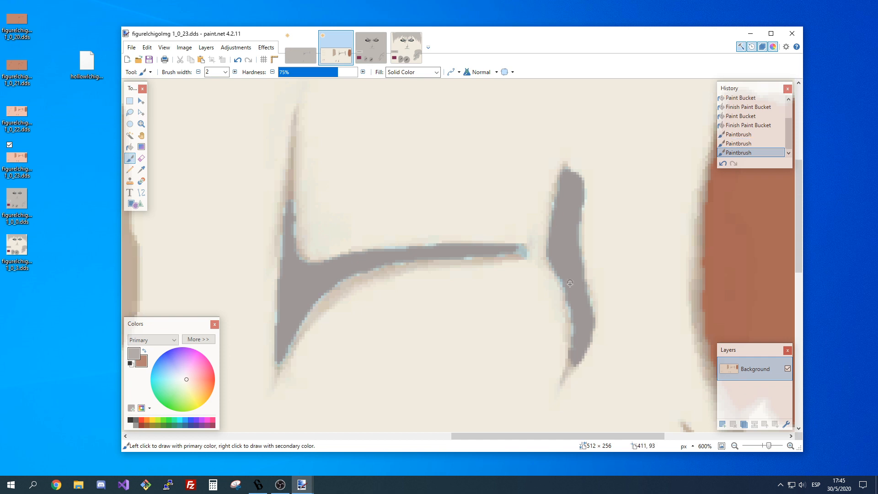
{"action": "left_click", "coordinate": [573, 311]}
{"action": "left_click", "coordinate": [574, 324]}
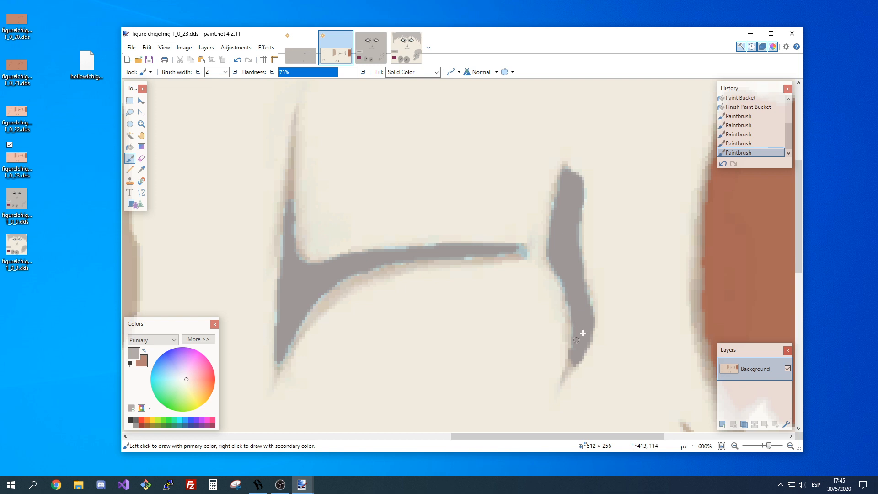
{"action": "left_click", "coordinate": [554, 267]}
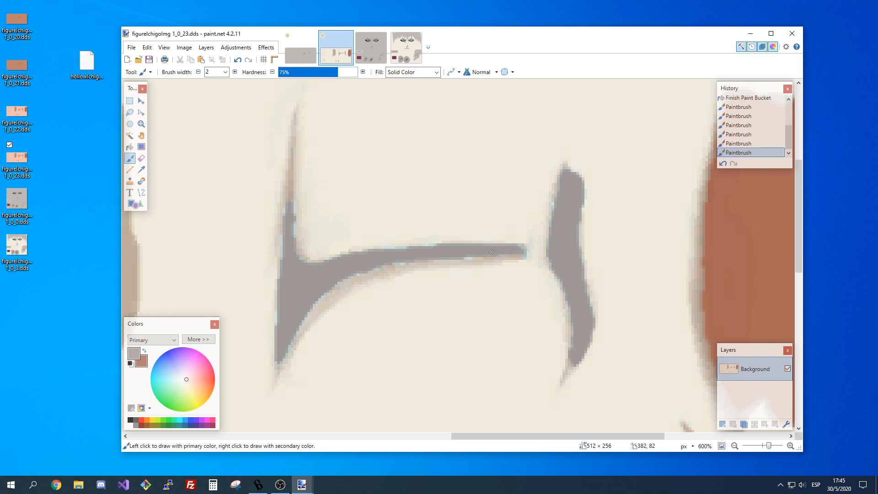
Paint grey along the thin end, outer edge and lower curve of the central shading, and undo the stroke on its upper spike.
{"action": "left_click", "coordinate": [492, 252]}
{"action": "left_click_drag", "start_coordinate": [284, 247], "coordinate": [278, 326]}
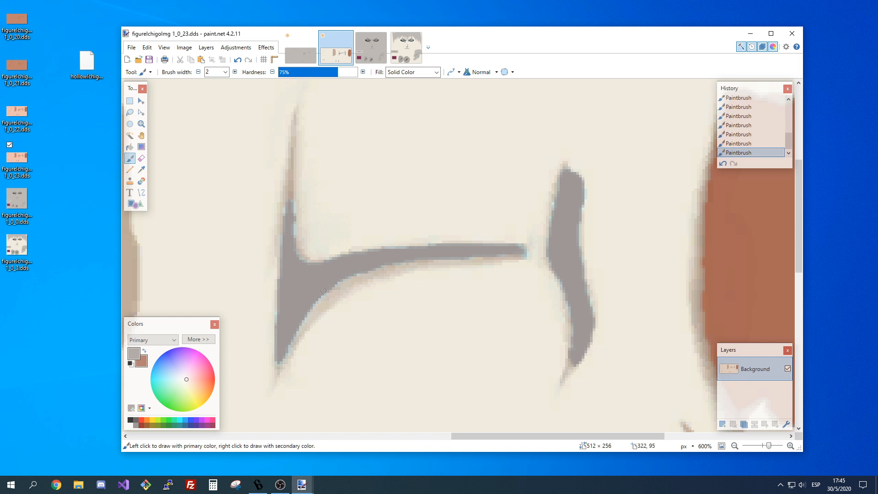
{"action": "left_click_drag", "start_coordinate": [324, 290], "coordinate": [294, 330]}
{"action": "left_click_drag", "start_coordinate": [290, 201], "coordinate": [290, 184]}
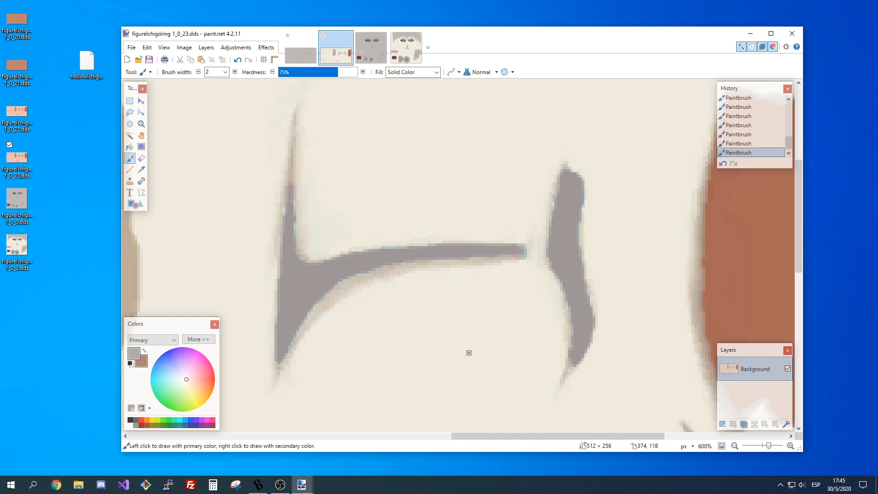
{"action": "key", "text": "ctrl+z"}
Paint grey along the lower edge of the central shading's thin horizontal arm.
{"action": "left_click", "coordinate": [738, 446]}
{"action": "left_click", "coordinate": [738, 446]}
{"action": "left_click", "coordinate": [737, 446]}
{"action": "left_click", "coordinate": [737, 446]}
{"action": "left_click", "coordinate": [738, 446]}
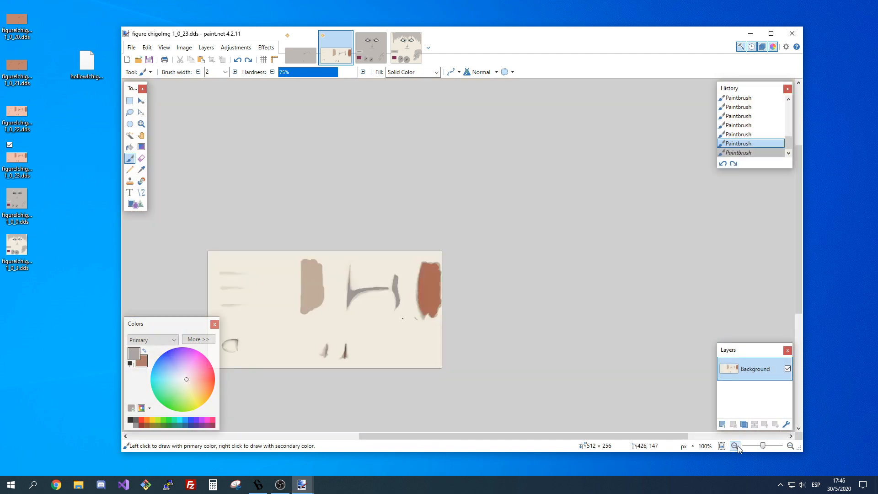
{"action": "left_click", "coordinate": [790, 446]}
{"action": "left_click", "coordinate": [790, 446]}
{"action": "left_click", "coordinate": [790, 446]}
{"action": "left_click", "coordinate": [790, 446]}
{"action": "left_click", "coordinate": [790, 446]}
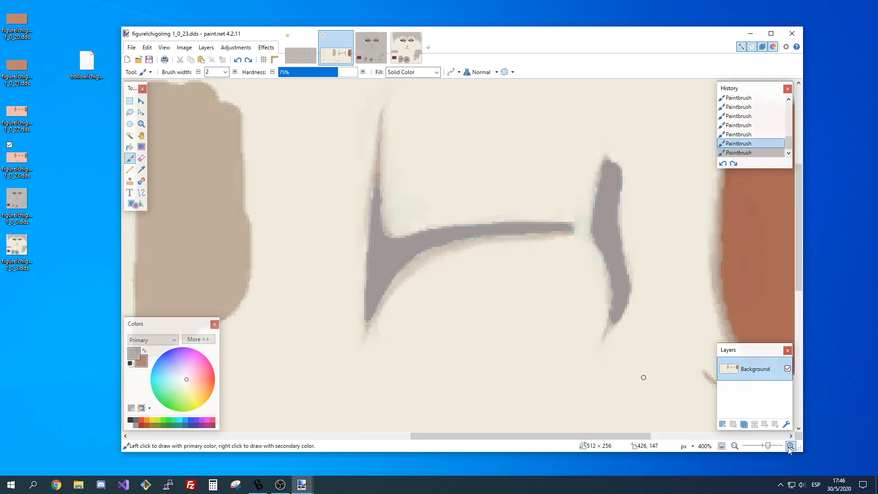
{"action": "left_click", "coordinate": [790, 446]}
{"action": "left_click", "coordinate": [790, 447]}
{"action": "left_click", "coordinate": [790, 446]}
{"action": "scroll", "coordinate": [492, 350], "scroll_direction": "up", "scroll_amount": 2}
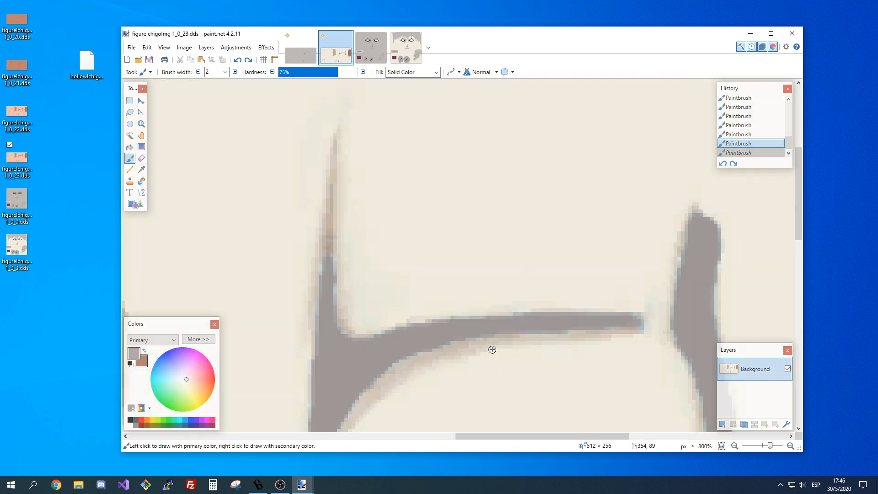
{"action": "left_click", "coordinate": [437, 72]}
{"action": "left_click", "coordinate": [437, 73]}
{"action": "scroll", "coordinate": [610, 317], "scroll_direction": "down", "scroll_amount": 4}
{"action": "scroll", "coordinate": [612, 273], "scroll_direction": "up", "scroll_amount": 3}
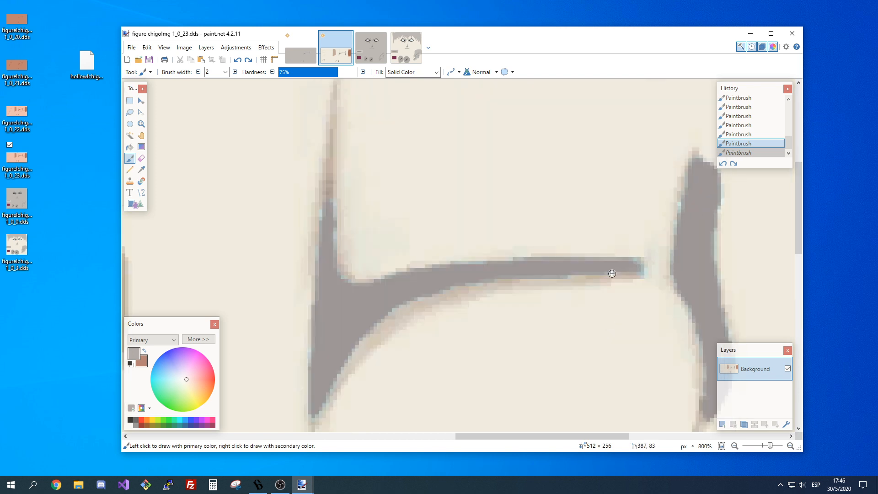
{"action": "left_click_drag", "start_coordinate": [570, 276], "coordinate": [532, 277]}
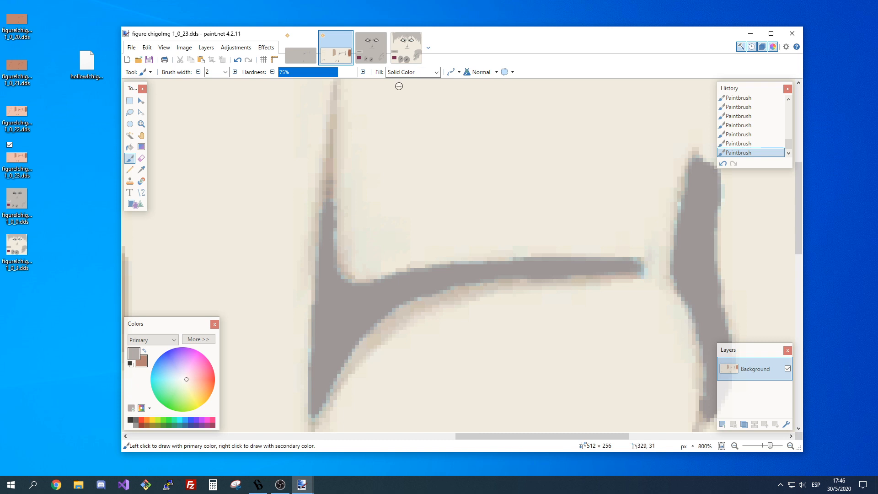
Lower the Paintbrush hardness to 19% while painting the central shading's narrow upper spike grey.
{"action": "left_click", "coordinate": [306, 73]}
{"action": "mouse_move", "coordinate": [330, 175]}
{"action": "left_mouse_down"}
{"action": "mouse_move", "coordinate": [326, 201]}
{"action": "mouse_move", "coordinate": [336, 109]}
{"action": "mouse_move", "coordinate": [330, 201]}
{"action": "left_mouse_up"}
{"action": "left_click", "coordinate": [302, 73]}
{"action": "left_click", "coordinate": [294, 72]}
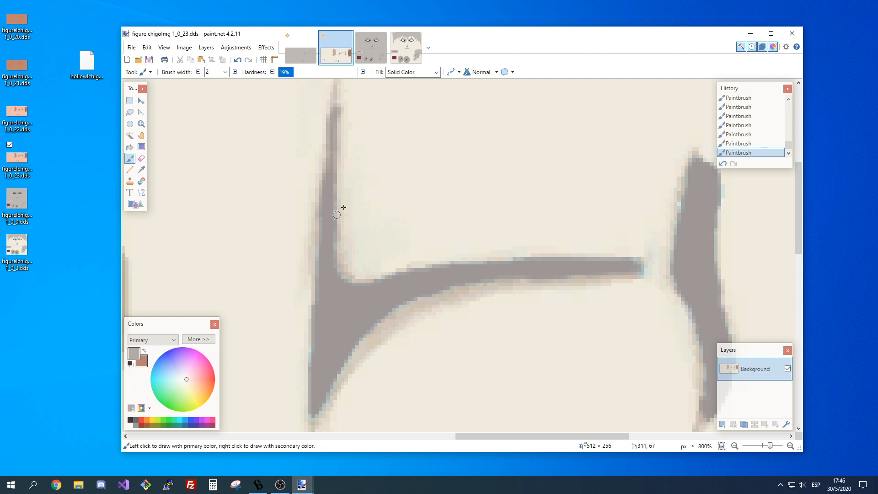
Compare the repainted central shading of 1_0_23 with the grey texture 1_0_20 at full-image view.
{"action": "left_click", "coordinate": [735, 446]}
{"action": "left_click", "coordinate": [734, 446]}
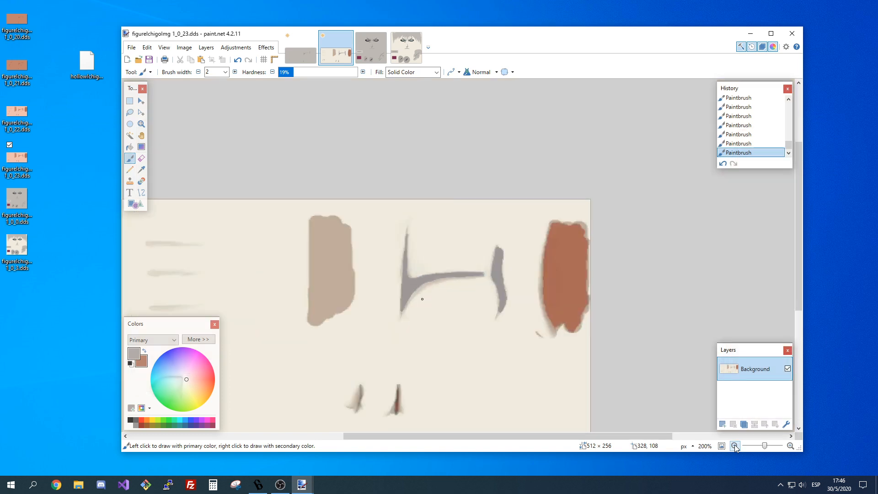
{"action": "left_click", "coordinate": [735, 445]}
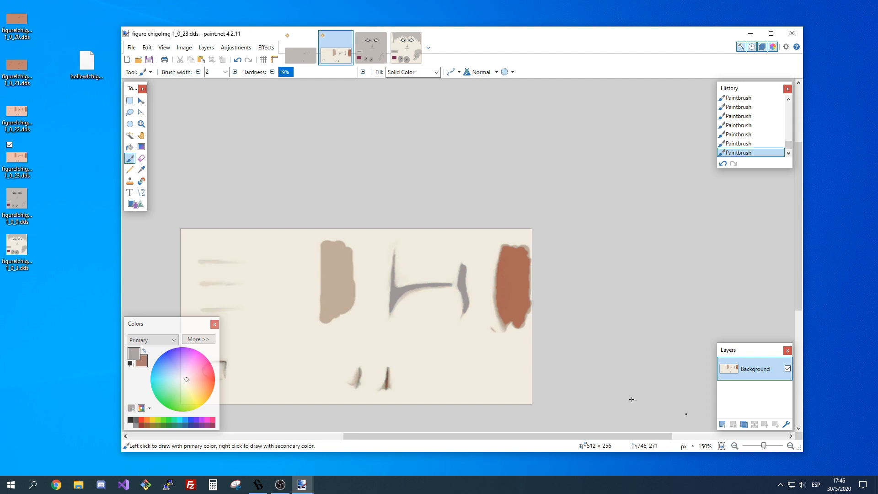
{"action": "scroll", "coordinate": [632, 399], "scroll_direction": "down", "scroll_amount": 1}
{"action": "left_click_drag", "start_coordinate": [476, 437], "coordinate": [435, 437]}
{"action": "left_click", "coordinate": [306, 48]}
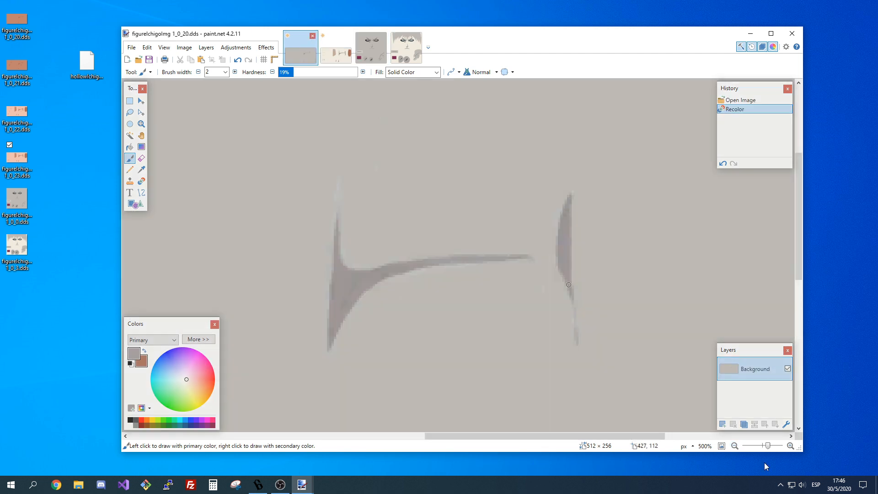
{"action": "left_click", "coordinate": [734, 446]}
{"action": "left_click", "coordinate": [734, 447]}
{"action": "left_click", "coordinate": [734, 446]}
{"action": "left_click", "coordinate": [734, 446]}
{"action": "left_click", "coordinate": [734, 446]}
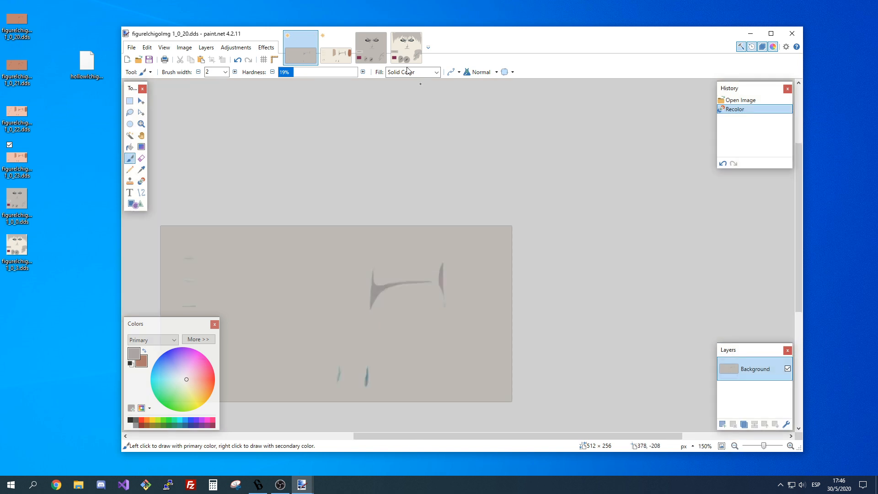
{"action": "left_click", "coordinate": [337, 54]}
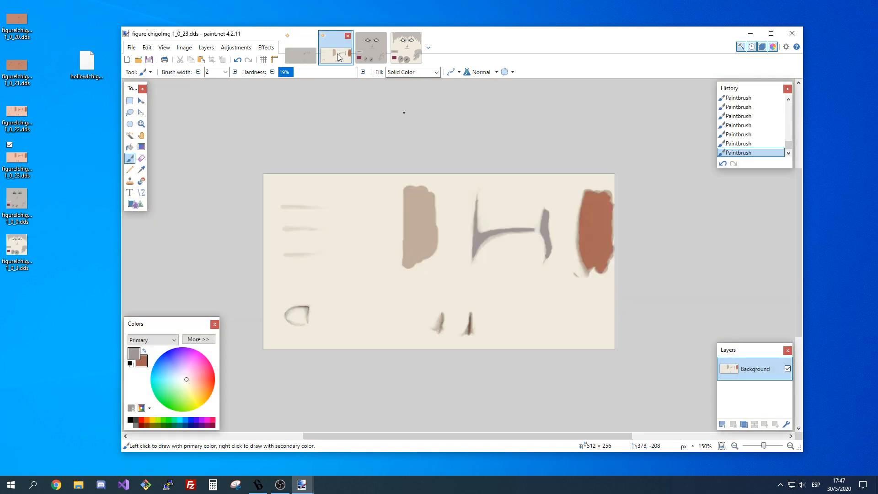
Recolor the reddish-brown core of the right small spike below the central shading grey with the Recolor tool.
{"action": "left_click", "coordinate": [791, 447]}
{"action": "left_click", "coordinate": [790, 447]}
{"action": "left_click", "coordinate": [790, 447]}
{"action": "left_click", "coordinate": [791, 447]}
{"action": "left_click", "coordinate": [790, 447]}
{"action": "scroll", "coordinate": [518, 347], "scroll_direction": "down", "scroll_amount": 5}
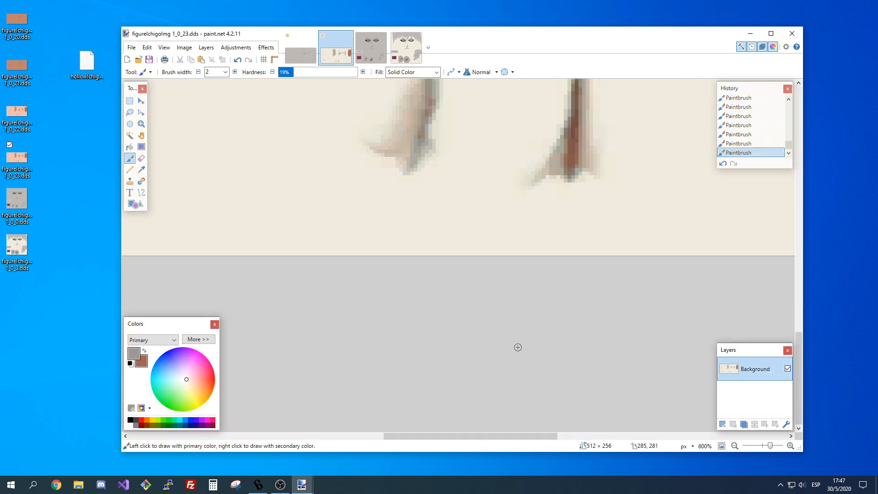
{"action": "scroll", "coordinate": [581, 360], "scroll_direction": "up", "scroll_amount": 1}
{"action": "scroll", "coordinate": [581, 360], "scroll_direction": "up", "scroll_amount": 1}
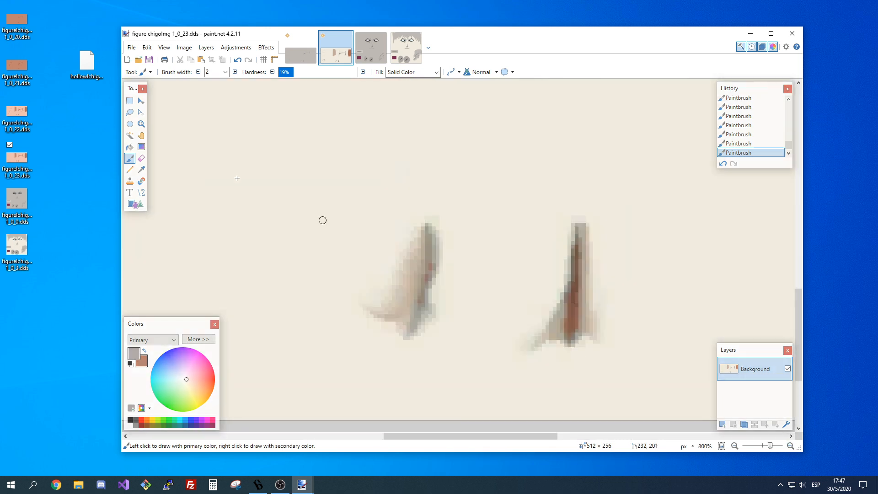
{"action": "left_click", "coordinate": [141, 181]}
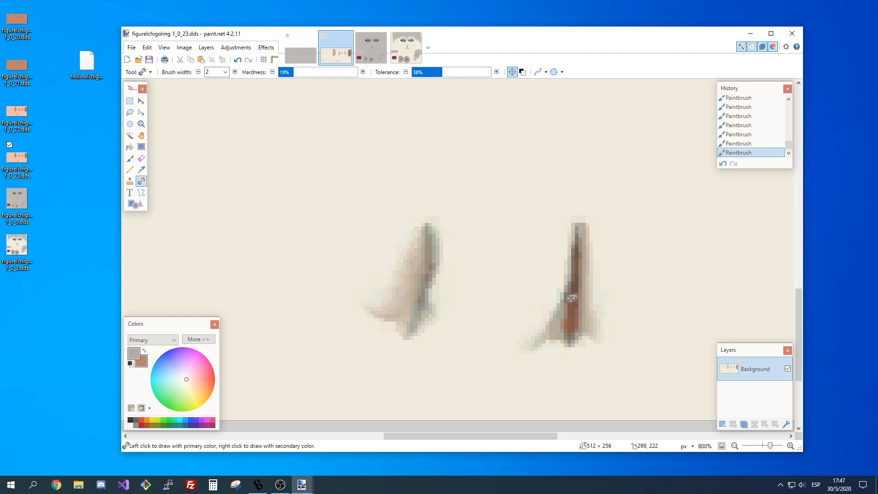
{"action": "left_click", "coordinate": [572, 297]}
{"action": "left_click", "coordinate": [574, 300]}
{"action": "left_click", "coordinate": [576, 301]}
{"action": "left_click", "coordinate": [575, 298]}
{"action": "left_click", "coordinate": [576, 292]}
{"action": "left_click", "coordinate": [577, 284]}
{"action": "left_click", "coordinate": [578, 275]}
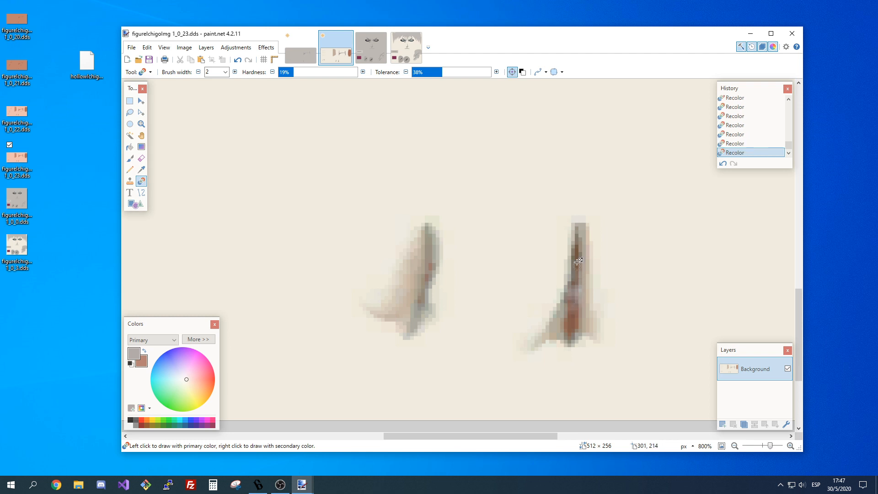
{"action": "mouse_move", "coordinate": [578, 248]}
{"action": "left_mouse_down"}
{"action": "mouse_move", "coordinate": [569, 335]}
{"action": "mouse_move", "coordinate": [578, 268]}
{"action": "left_mouse_up"}
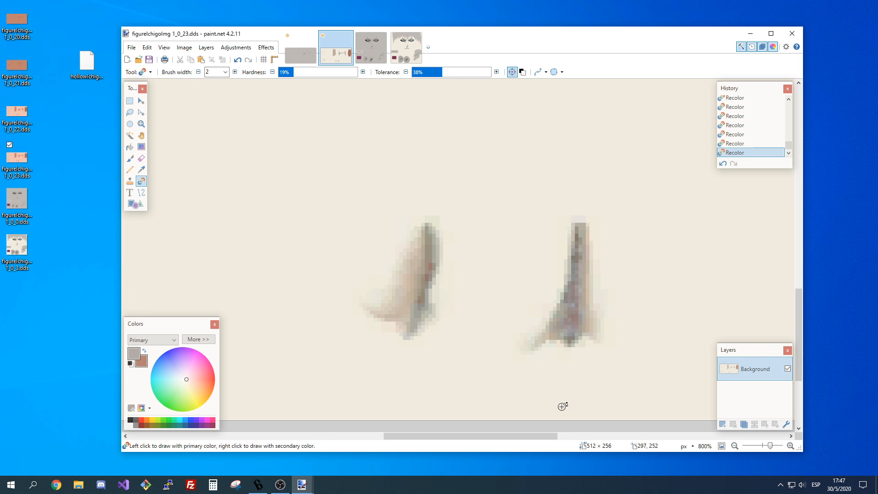
Undo the last Recolor strokes and touch up both small spikes with grey Paintbrush strokes.
{"action": "key", "text": "ctrl+z"}
{"action": "key", "text": "ctrl+z"}
{"action": "key", "text": "ctrl+z"}
{"action": "key", "text": "ctrl+z"}
{"action": "key", "text": "ctrl+z"}
{"action": "key", "text": "ctrl+z"}
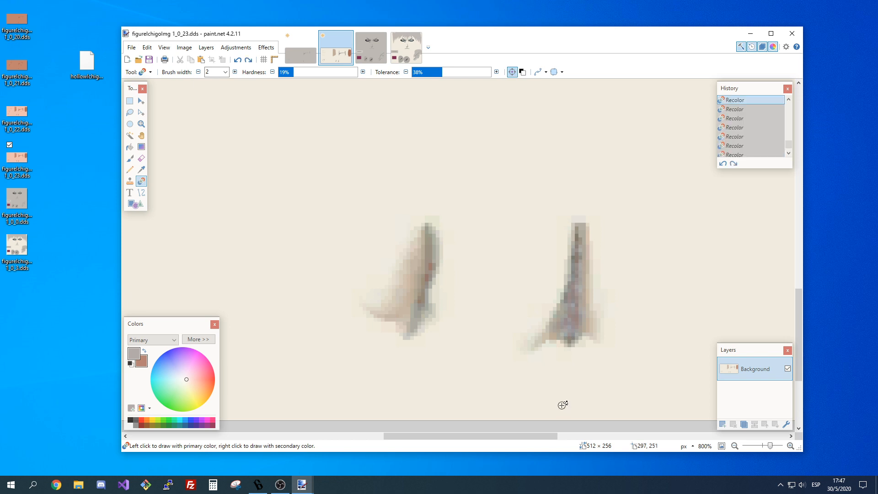
{"action": "key", "text": "b"}
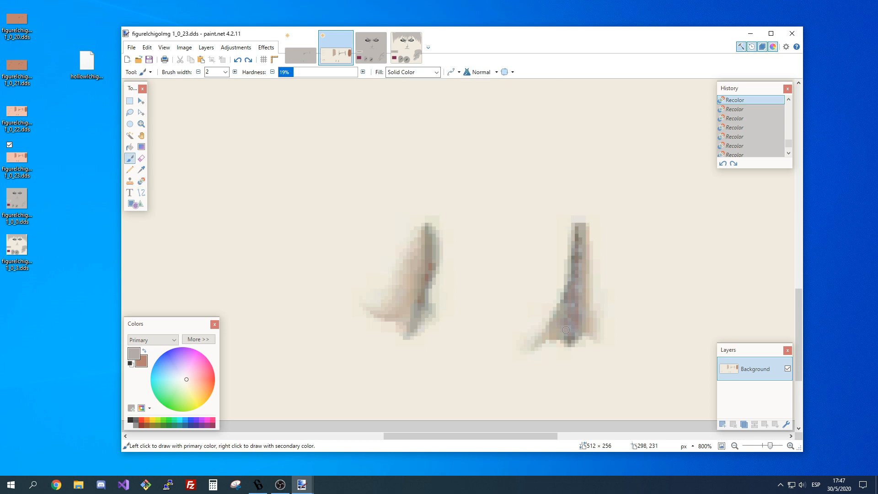
{"action": "mouse_move", "coordinate": [566, 330]}
{"action": "left_mouse_down"}
{"action": "mouse_move", "coordinate": [578, 248]}
{"action": "mouse_move", "coordinate": [573, 311]}
{"action": "left_mouse_up"}
{"action": "left_click", "coordinate": [563, 324]}
{"action": "left_click", "coordinate": [430, 265]}
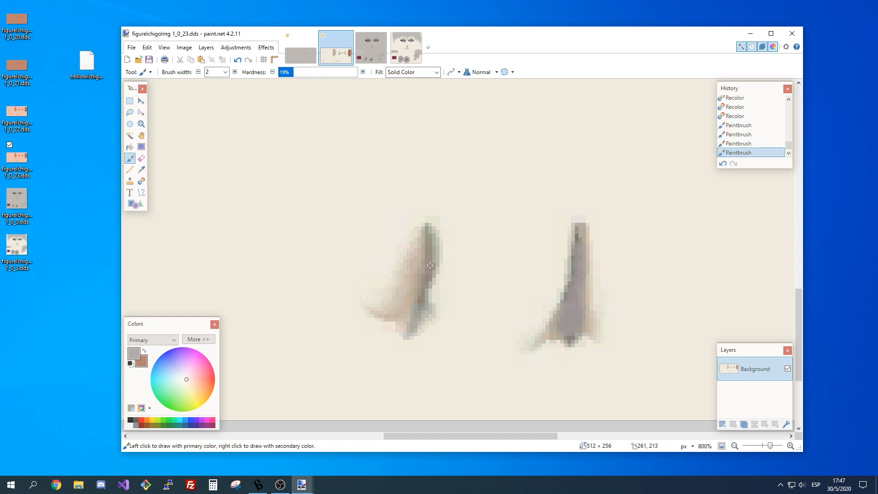
{"action": "left_click", "coordinate": [422, 297]}
{"action": "left_click", "coordinate": [420, 302]}
{"action": "left_click", "coordinate": [572, 336]}
{"action": "left_click", "coordinate": [736, 446]}
{"action": "left_click", "coordinate": [736, 446]}
{"action": "left_click", "coordinate": [736, 447]}
{"action": "left_click", "coordinate": [737, 447]}
{"action": "left_click", "coordinate": [736, 447]}
{"action": "left_click", "coordinate": [736, 446]}
{"action": "left_click", "coordinate": [736, 447]}
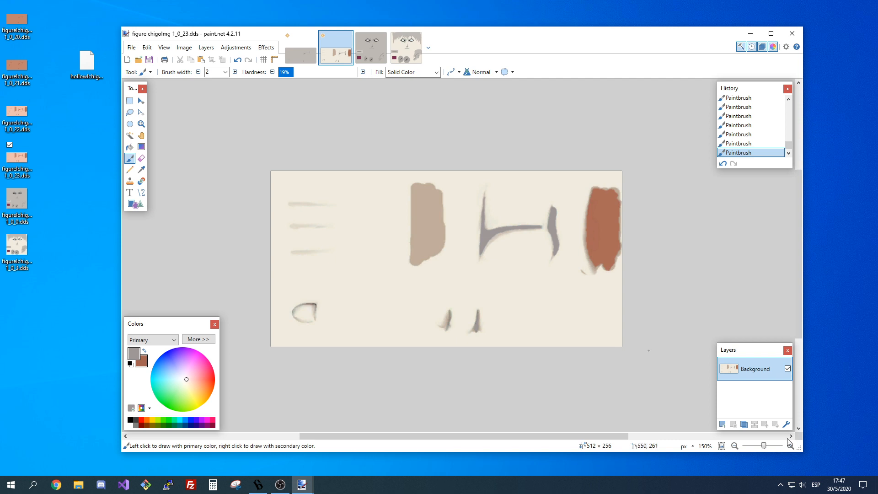
{"action": "scroll", "coordinate": [451, 352], "scroll_direction": "up", "scroll_amount": 4}
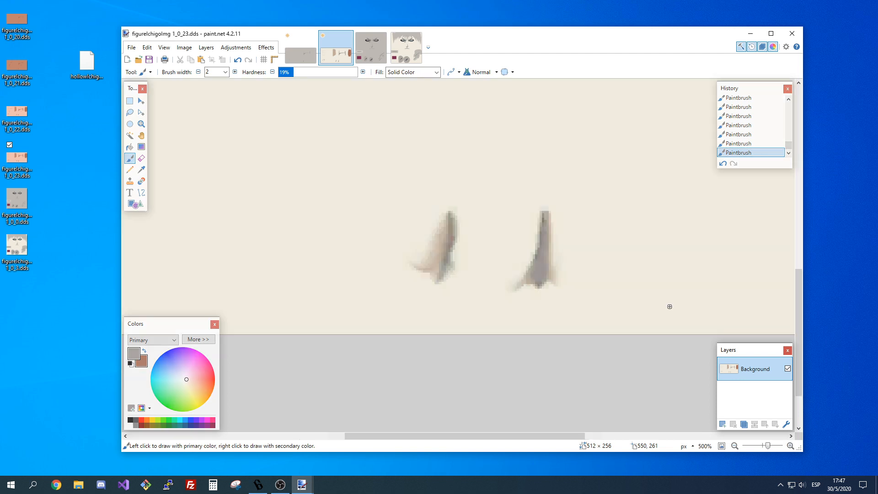
Undo the grey Paintbrush touch-ups on the two small spikes.
{"action": "key", "text": "ctrl+z"}
{"action": "key", "text": "ctrl+z"}
{"action": "key", "text": "ctrl+z"}
{"action": "key", "text": "ctrl+z"}
{"action": "key", "text": "ctrl+z"}
{"action": "key", "text": "ctrl+z"}
{"action": "key", "text": "ctrl+z"}
{"action": "key", "text": "ctrl+z"}
{"action": "key", "text": "ctrl+z"}
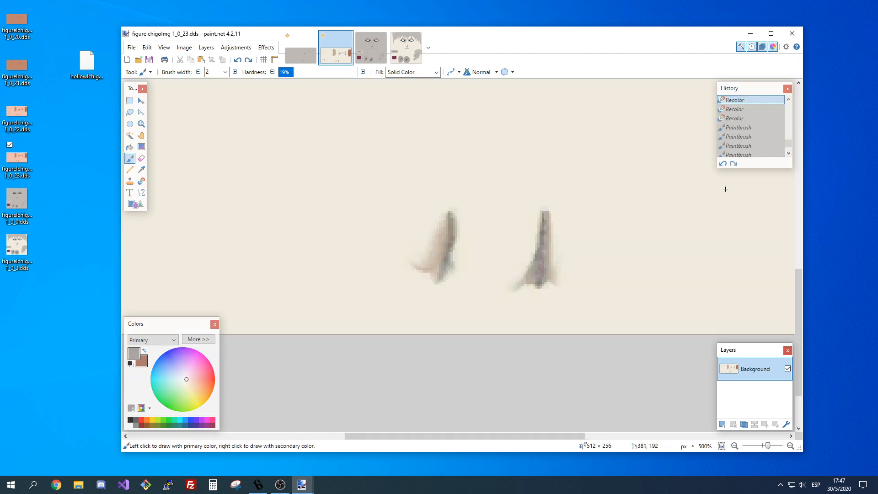
{"action": "key", "text": "ctrl+z"}
Redo the undone strokes on the right small spike and smooth its core with grey Paintbrush dabs.
{"action": "scroll", "coordinate": [726, 188], "scroll_direction": "up", "scroll_amount": 6}
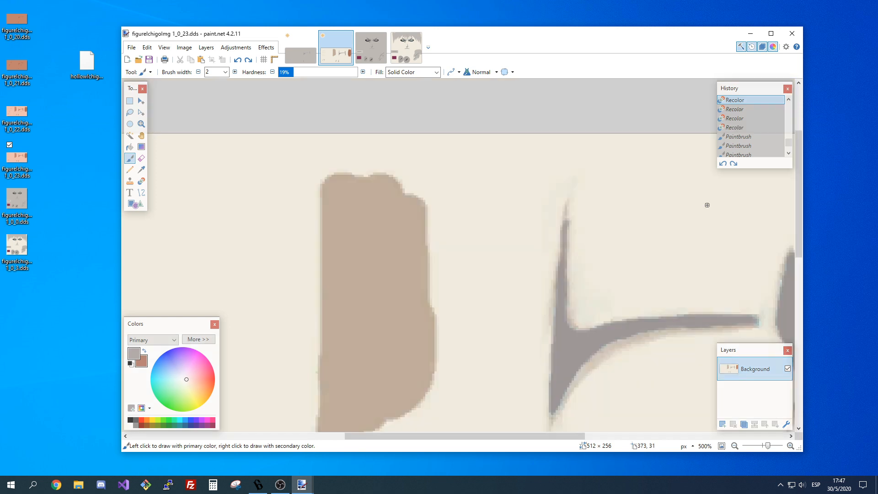
{"action": "scroll", "coordinate": [707, 205], "scroll_direction": "down", "scroll_amount": 5}
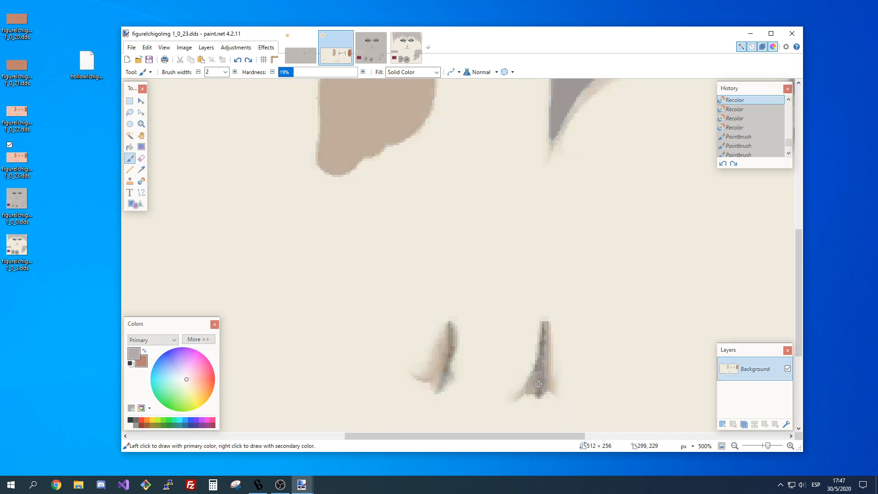
{"action": "key", "text": "ctrl+y"}
{"action": "key", "text": "ctrl+y"}
{"action": "key", "text": "ctrl+y"}
{"action": "key", "text": "ctrl+y"}
{"action": "key", "text": "ctrl+y"}
{"action": "key", "text": "ctrl+y"}
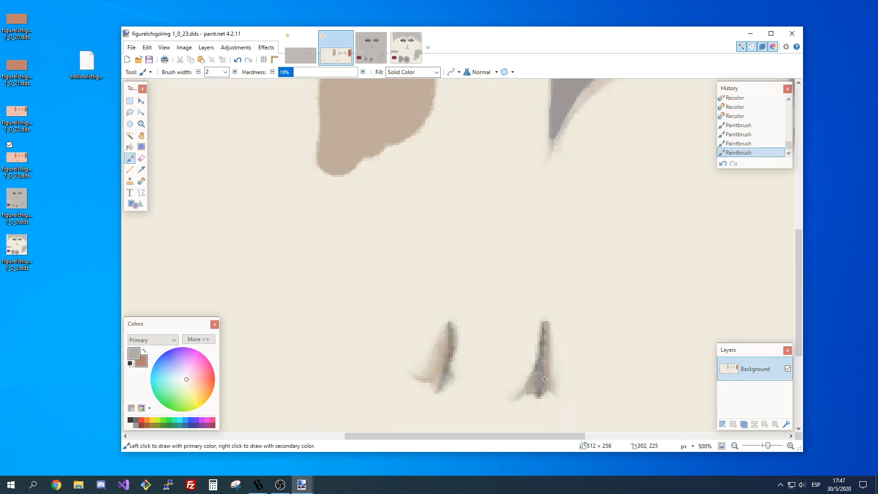
{"action": "left_click", "coordinate": [545, 377]}
{"action": "left_click", "coordinate": [543, 374]}
{"action": "left_click", "coordinate": [541, 370]}
{"action": "left_click", "coordinate": [740, 447]}
{"action": "left_click", "coordinate": [739, 447]}
{"action": "left_click", "coordinate": [740, 447]}
{"action": "left_click", "coordinate": [739, 447]}
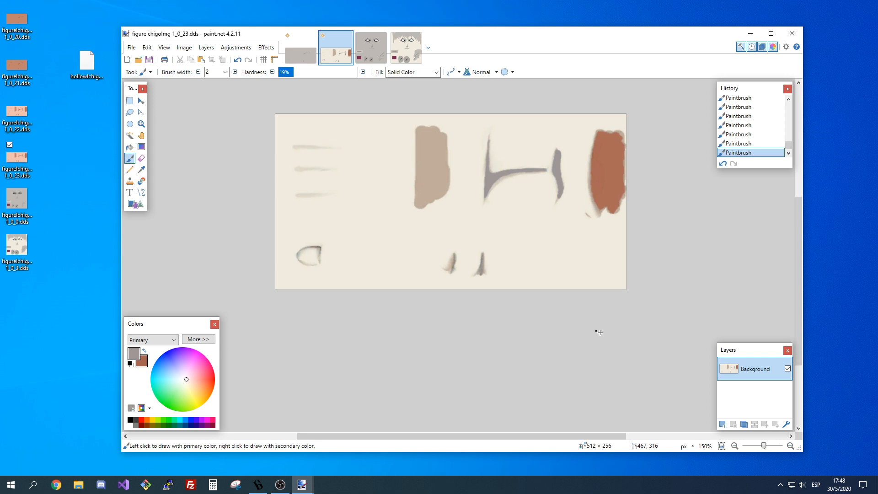
Examine the two small spikes and the rounded outline in the texture's lower-left area up close.
{"action": "left_click", "coordinate": [791, 446]}
{"action": "left_click", "coordinate": [791, 446]}
{"action": "left_click", "coordinate": [792, 445]}
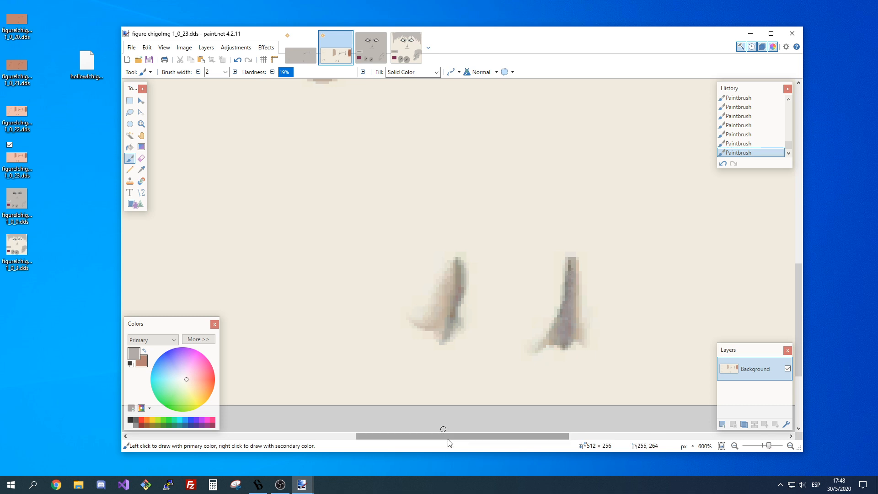
{"action": "left_click_drag", "start_coordinate": [448, 437], "coordinate": [309, 437]}
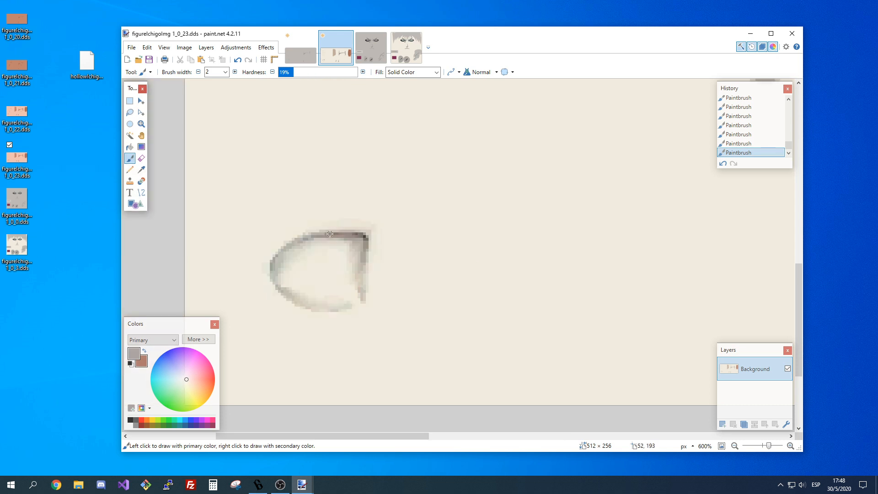
{"action": "left_click", "coordinate": [723, 446]}
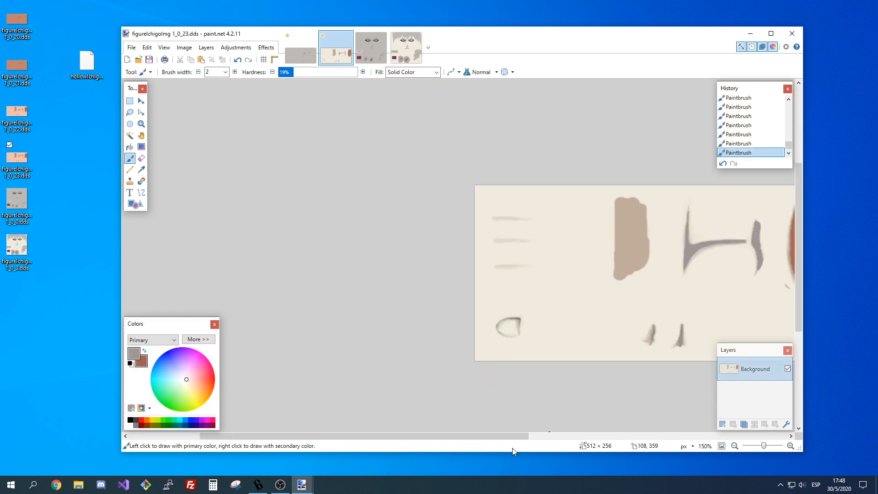
Sample the light grey of texture 1_0_20 as the primary color and set the Recolor brush width to 65 for 1_0_23.
{"action": "left_click_drag", "start_coordinate": [515, 437], "coordinate": [705, 437]}
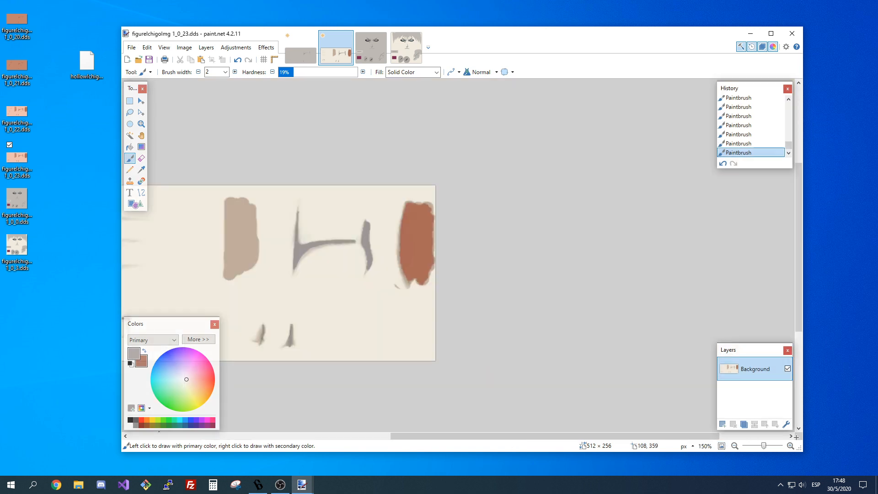
{"action": "scroll", "coordinate": [293, 274], "scroll_direction": "up", "scroll_amount": 3}
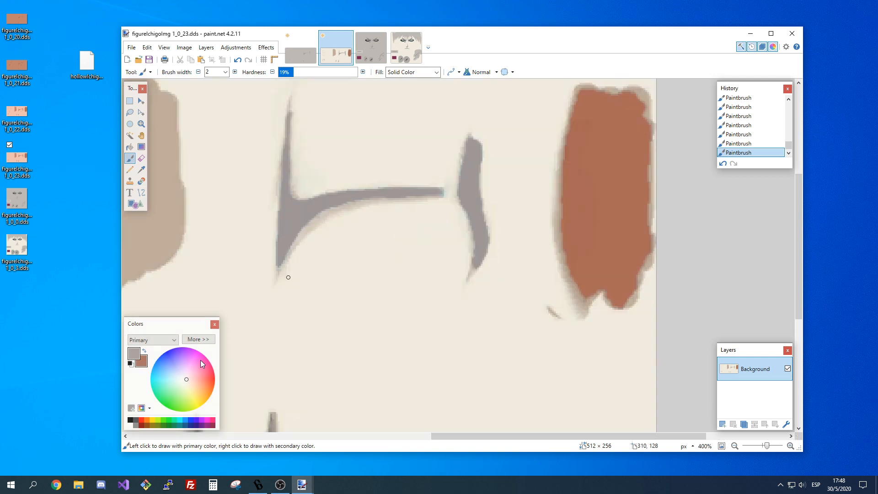
{"action": "left_click", "coordinate": [145, 352]}
{"action": "key", "text": "k"}
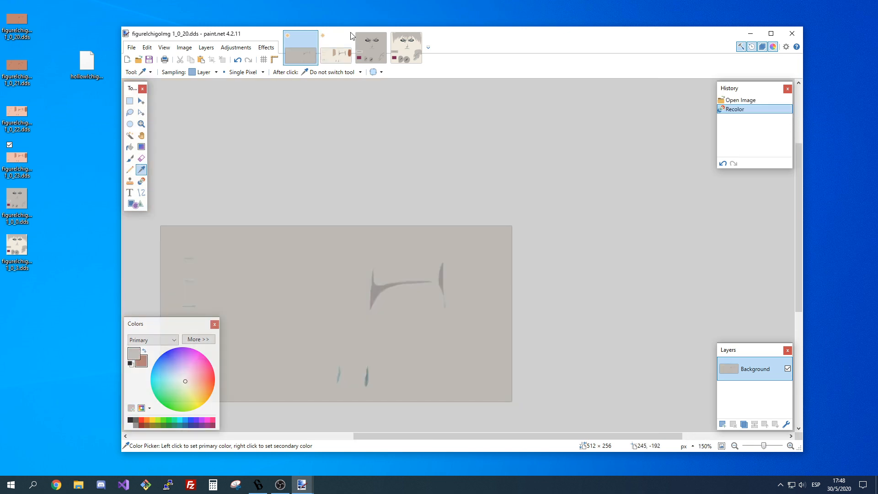
{"action": "left_click", "coordinate": [351, 43]}
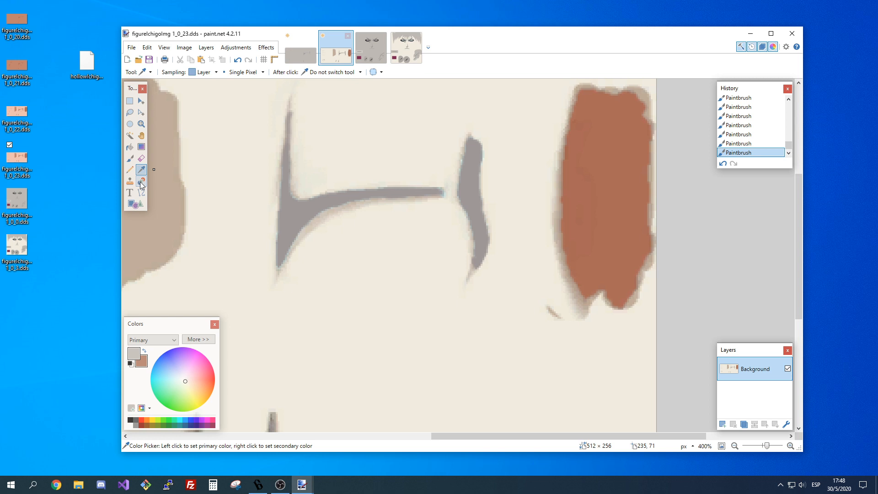
{"action": "left_click", "coordinate": [140, 182]}
{"action": "left_click", "coordinate": [225, 72]}
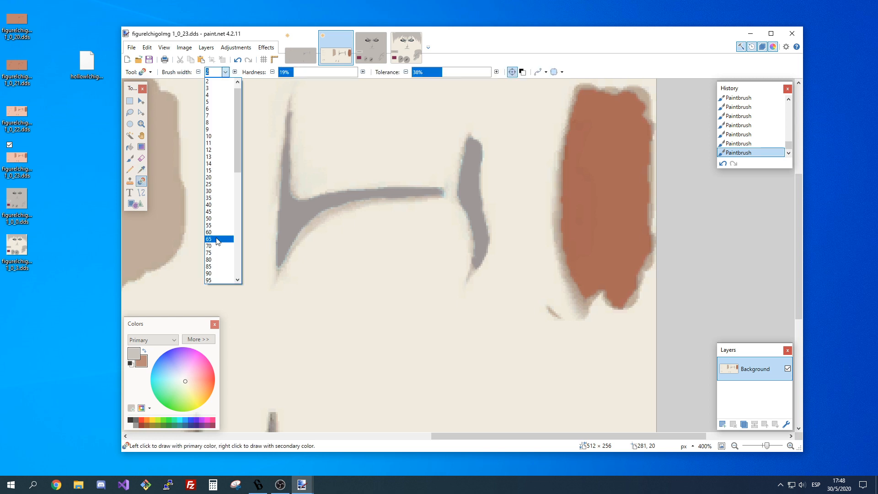
{"action": "left_click", "coordinate": [217, 239]}
Try recoloring the reddish-brown block at the texture's right edge light grey at 19% and 75% hardness, undoing each attempt.
{"action": "left_click", "coordinate": [606, 176]}
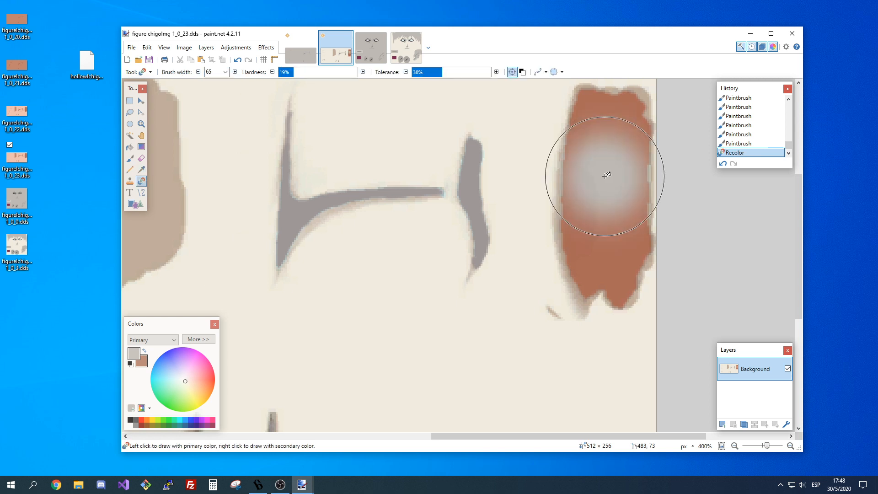
{"action": "key", "text": "ctrl+z"}
{"action": "left_click", "coordinate": [337, 74]}
{"action": "left_click_drag", "start_coordinate": [337, 75], "coordinate": [338, 75]}
{"action": "left_click", "coordinate": [616, 157]}
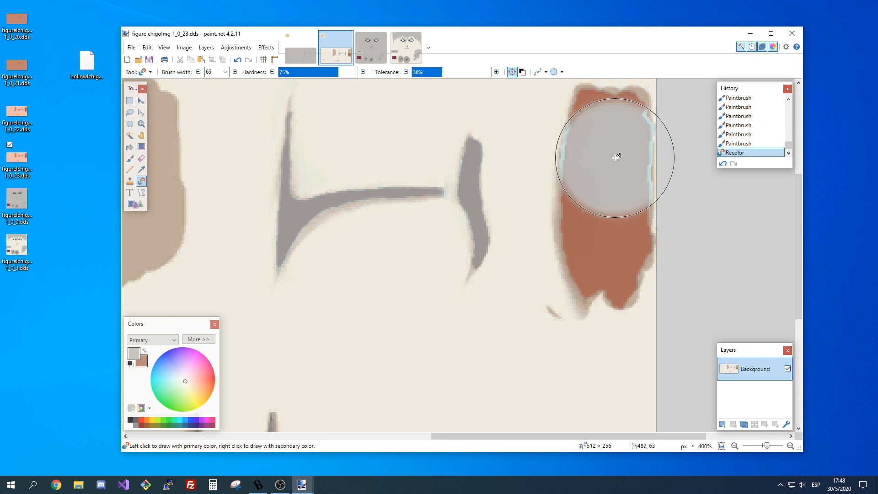
{"action": "key", "text": "ctrl+z"}
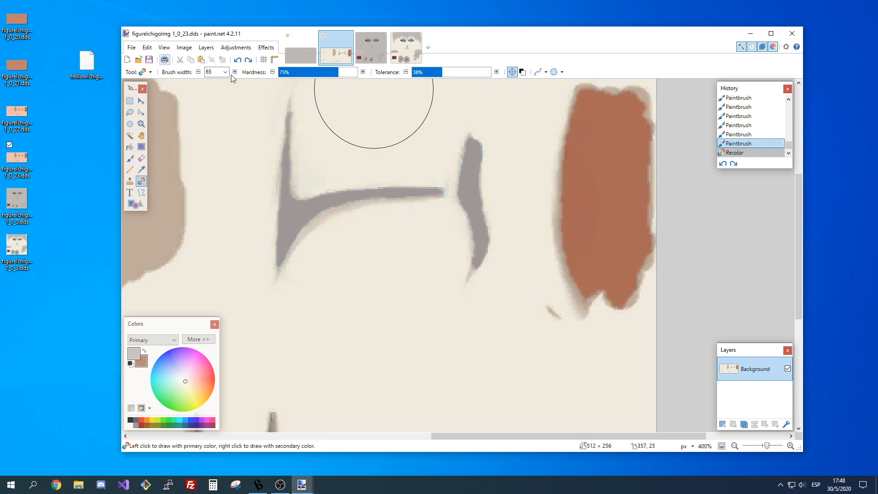
Try recoloring the reddish-brown block's upper part at 59% and 19% hardness, undoing both attempts.
{"action": "left_click", "coordinate": [326, 72]}
{"action": "left_click", "coordinate": [606, 136]}
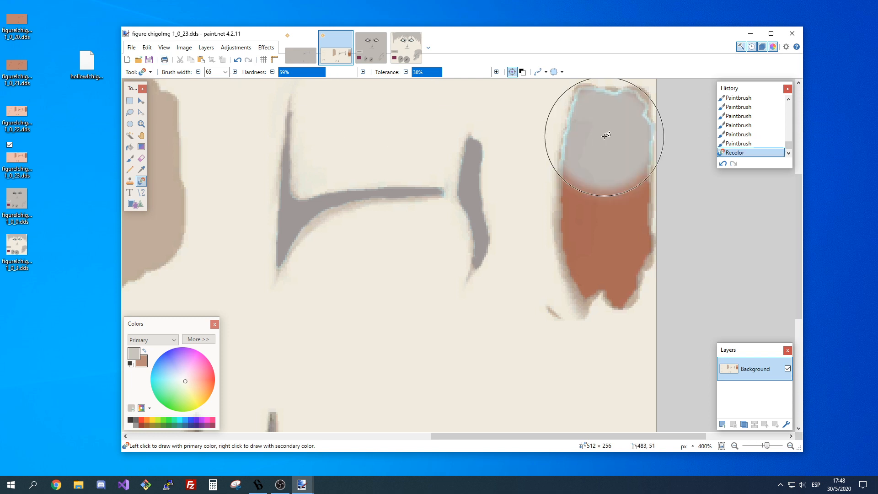
{"action": "key", "text": "ctrl+z"}
{"action": "left_click", "coordinate": [294, 72]}
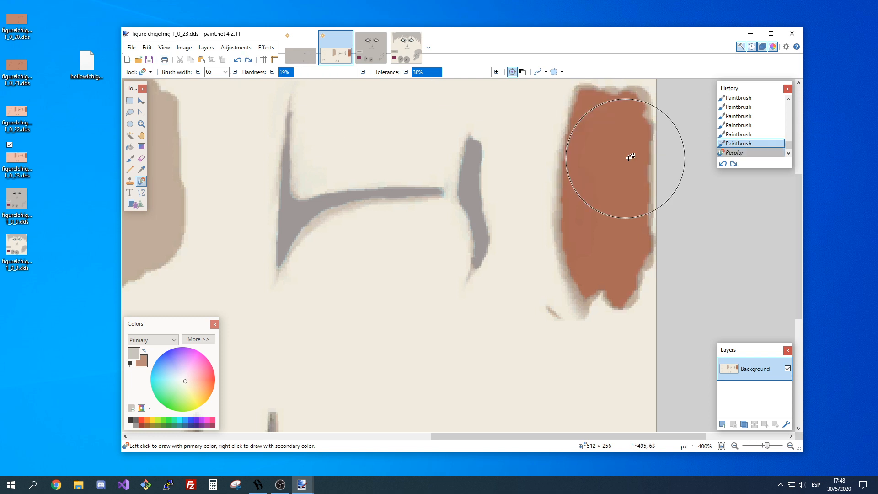
{"action": "left_click", "coordinate": [627, 138]}
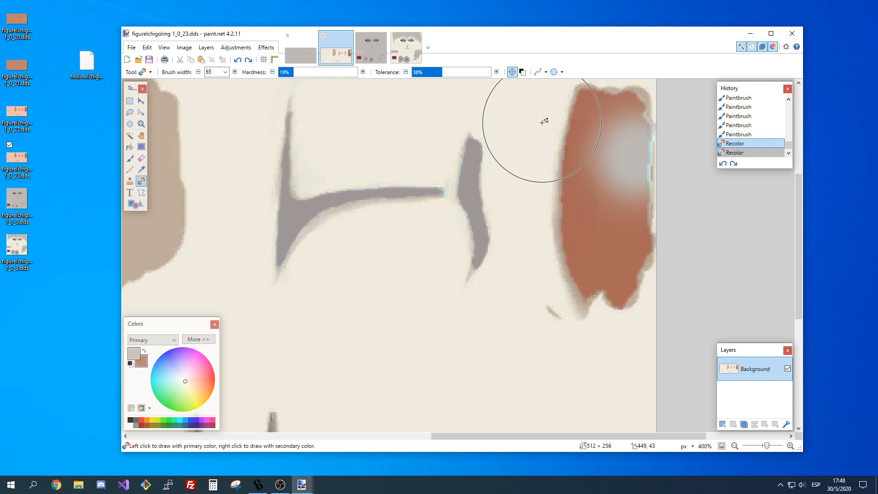
{"action": "left_click", "coordinate": [330, 72]}
{"action": "key", "text": "ctrl+z"}
Recolor the whole reddish-brown block light grey using a brush width of 150 and 75% hardness.
{"action": "left_click_drag", "start_coordinate": [330, 77], "coordinate": [338, 79]}
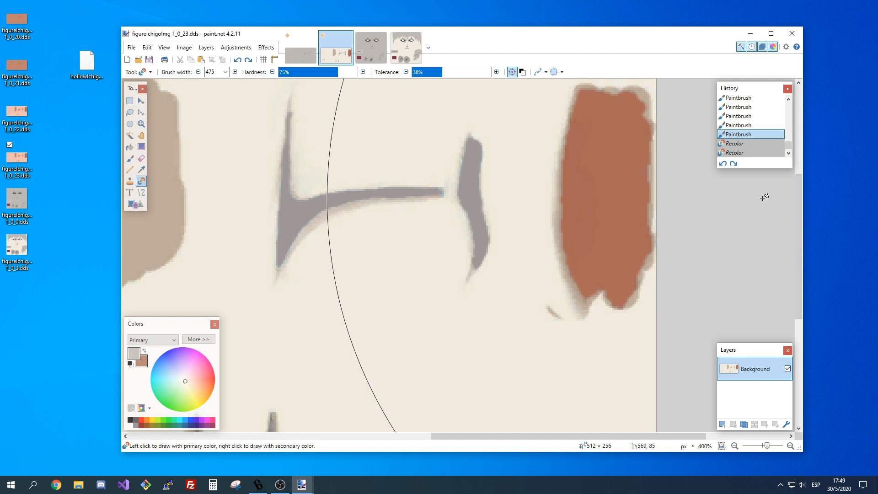
{"action": "left_click", "coordinate": [225, 72]}
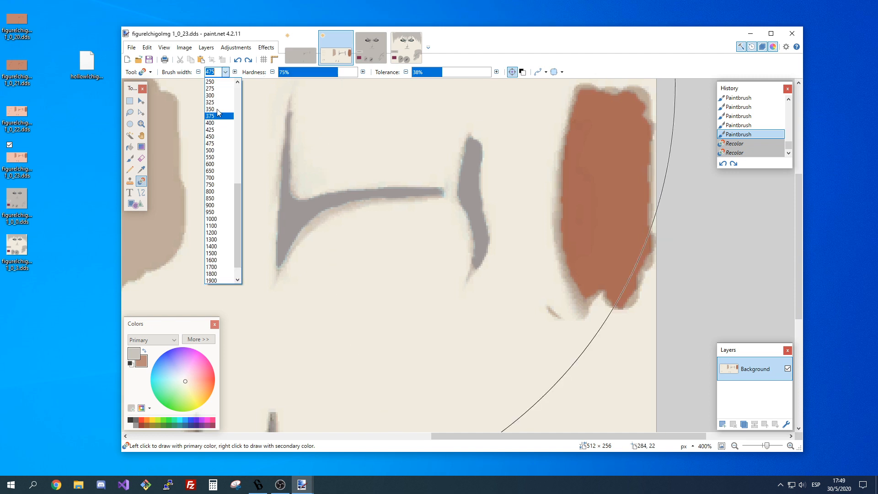
{"action": "scroll", "coordinate": [217, 109], "scroll_direction": "up", "scroll_amount": 3}
{"action": "left_click", "coordinate": [217, 109]}
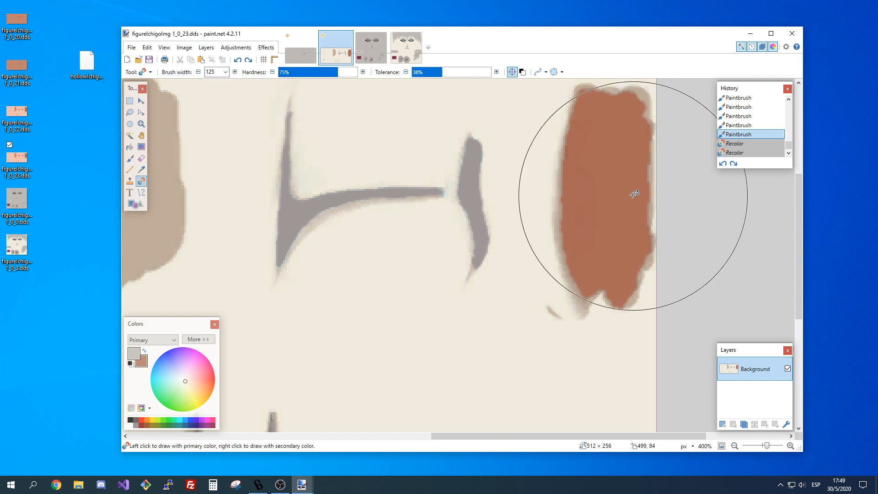
{"action": "key", "text": "bracketright"}
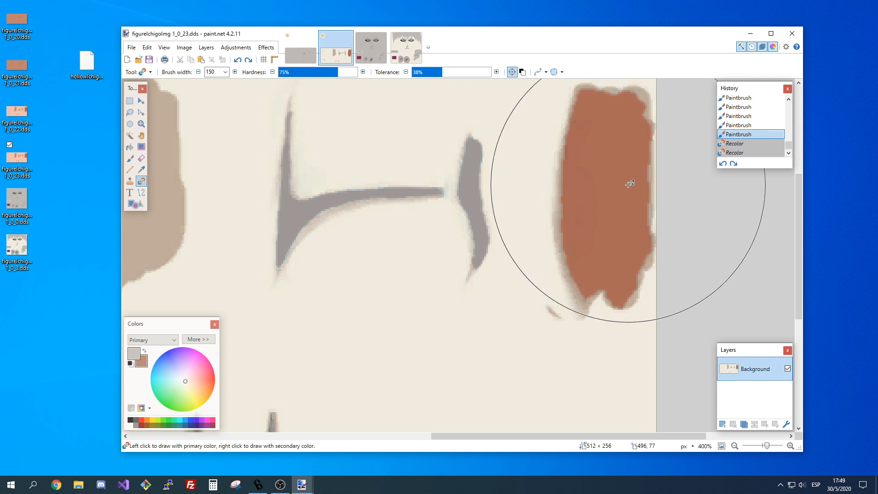
{"action": "left_click", "coordinate": [630, 184]}
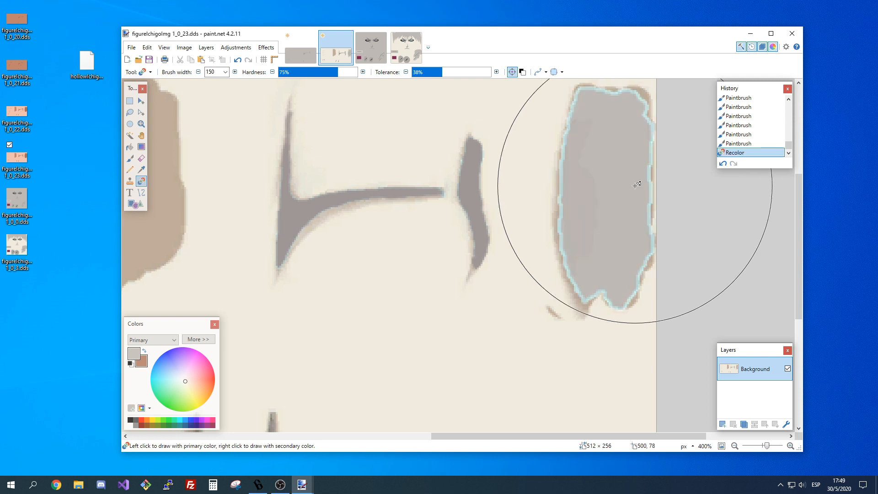
Undo the block's recolor and try recoloring it light grey at 27% and 14% tolerance, undoing both attempts.
{"action": "scroll", "coordinate": [635, 185], "scroll_direction": "up", "scroll_amount": 3}
{"action": "key", "text": "ctrl+z"}
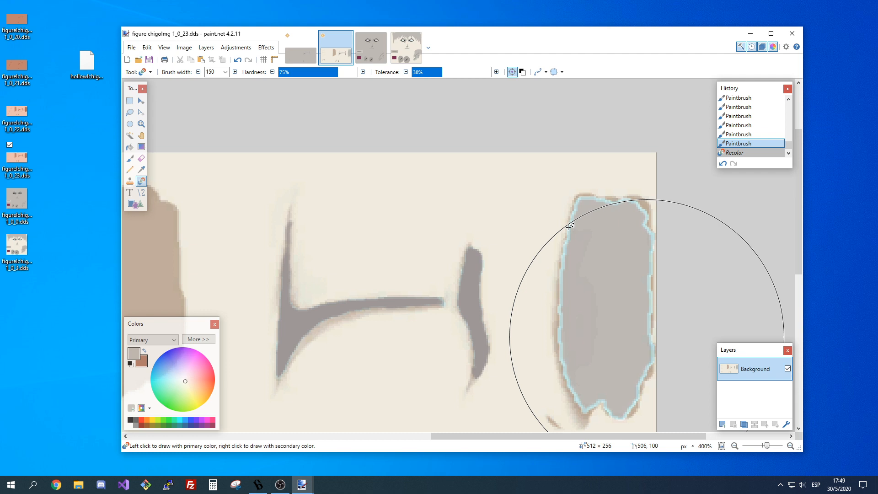
{"action": "left_click", "coordinate": [433, 72]}
{"action": "left_click", "coordinate": [646, 301]}
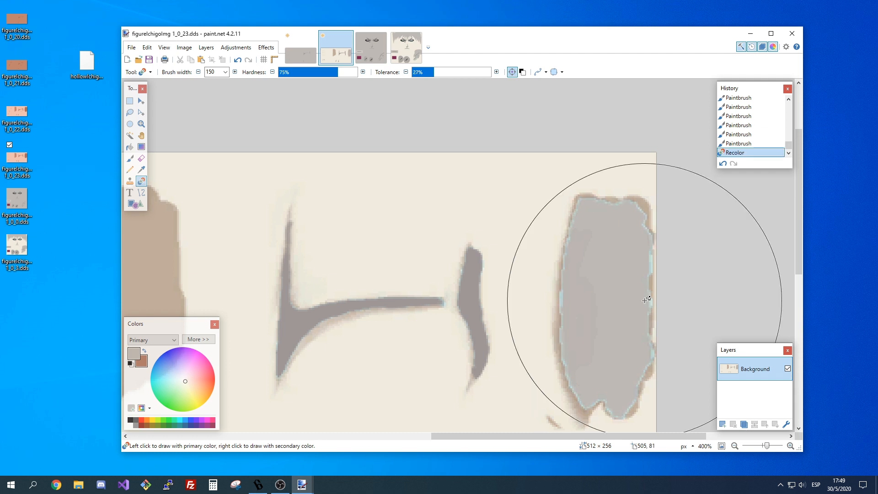
{"action": "key", "text": "ctrl+z"}
{"action": "left_click", "coordinate": [419, 72]}
{"action": "left_click", "coordinate": [640, 281]}
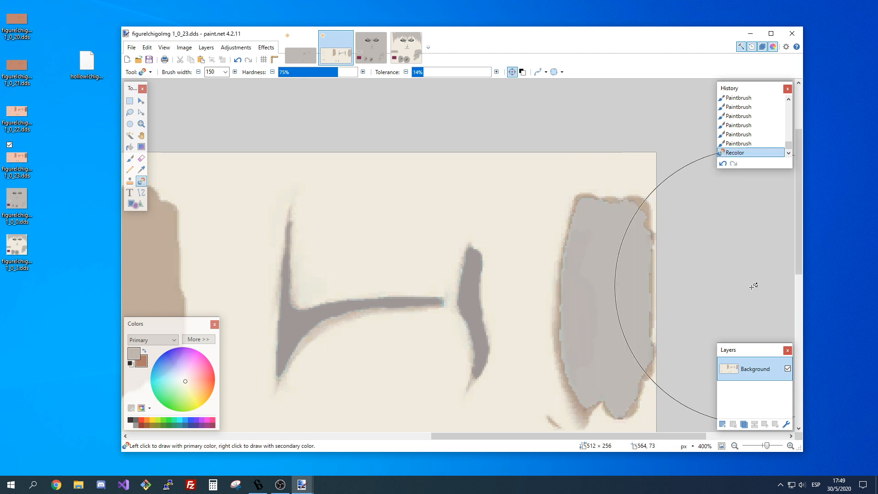
{"action": "key", "text": "ctrl+z"}
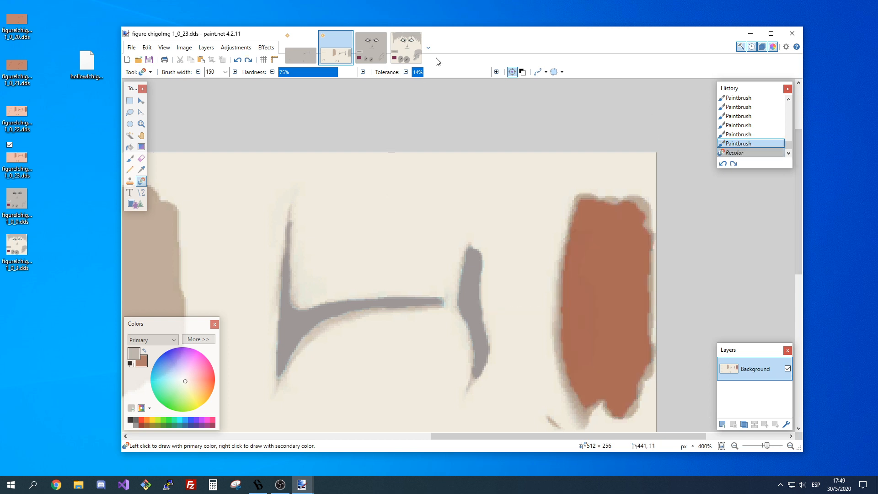
Try recoloring the reddish-brown block light grey at 74% and 20% tolerance, undoing each attempt.
{"action": "left_click", "coordinate": [447, 72]}
{"action": "left_click", "coordinate": [629, 298]}
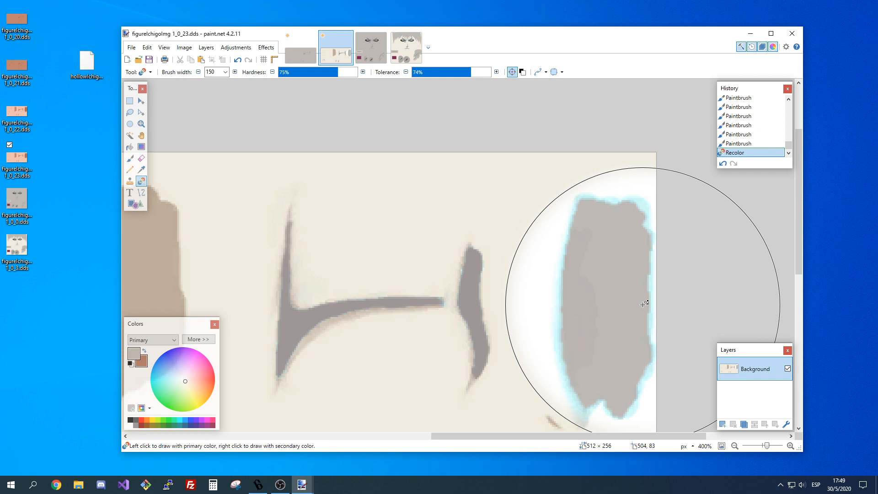
{"action": "key", "text": "ctrl+z"}
{"action": "left_click_drag", "start_coordinate": [470, 72], "coordinate": [429, 74]}
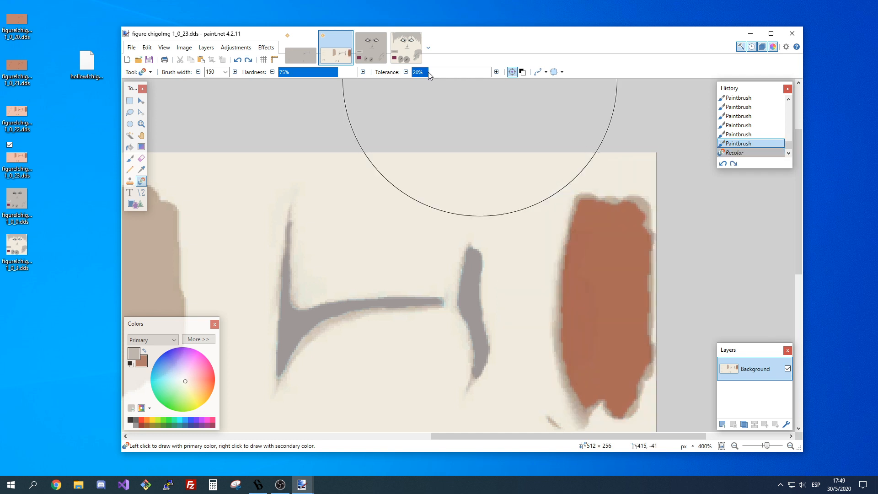
{"action": "left_click", "coordinate": [630, 314]}
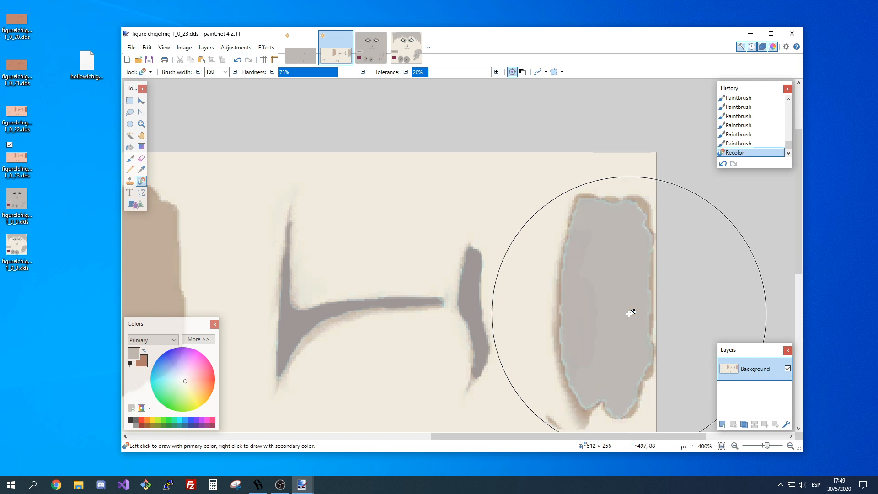
{"action": "left_click", "coordinate": [790, 447]}
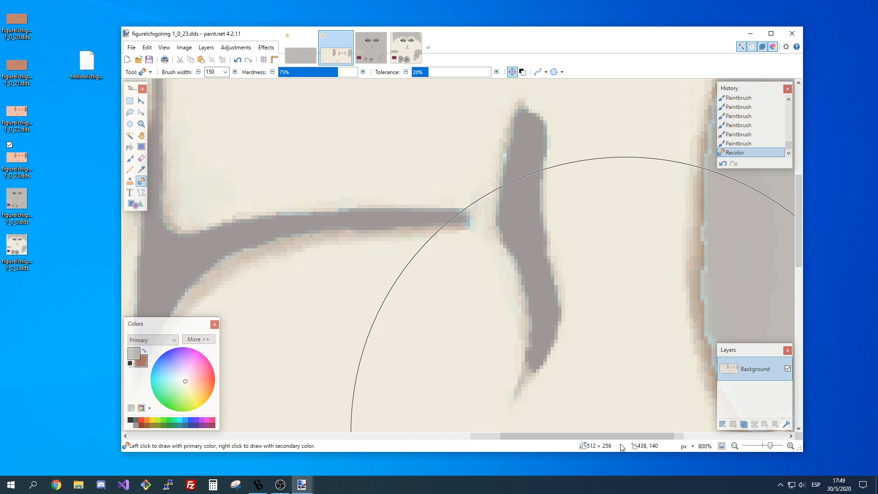
{"action": "scroll", "coordinate": [434, 285], "scroll_direction": "right", "scroll_amount": 5}
{"action": "scroll", "coordinate": [434, 284], "scroll_direction": "down", "scroll_amount": 1}
{"action": "key", "text": "ctrl+z"}
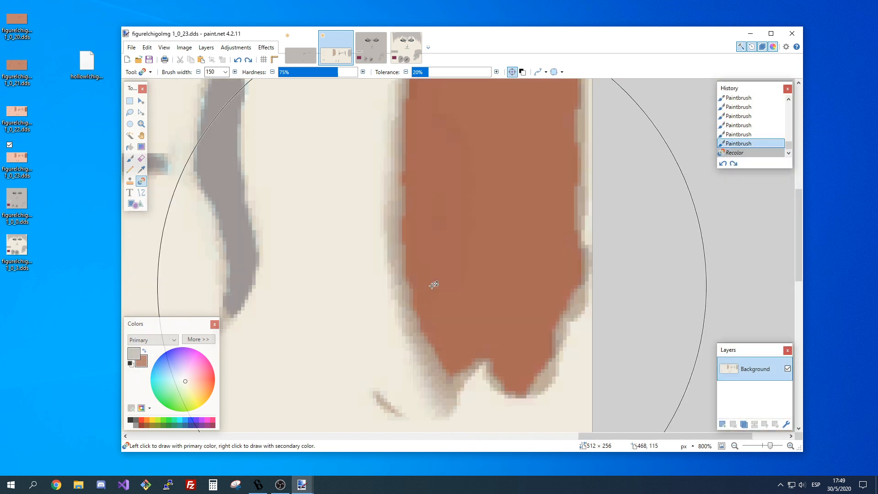
Fill the reddish-brown block with the light grey primary color using the Paint Bucket at 20% tolerance.
{"action": "key", "text": "f"}
{"action": "left_click", "coordinate": [464, 196]}
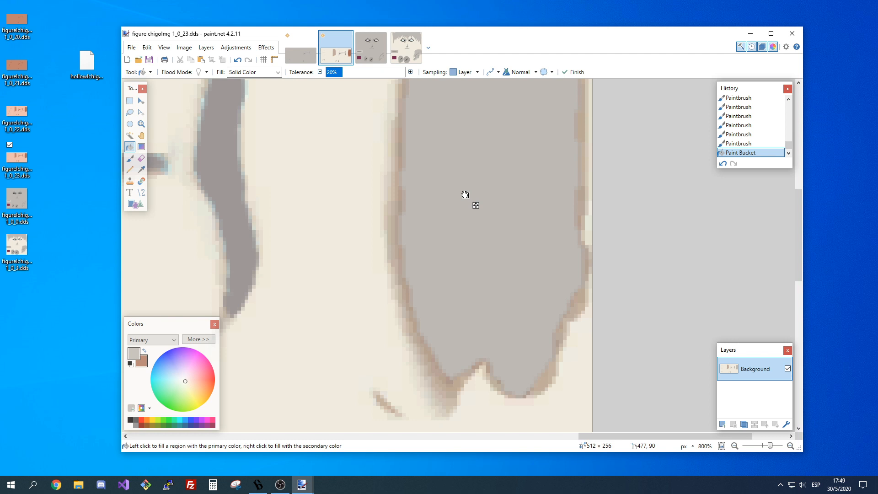
{"action": "scroll", "coordinate": [465, 194], "scroll_direction": "up", "scroll_amount": 3}
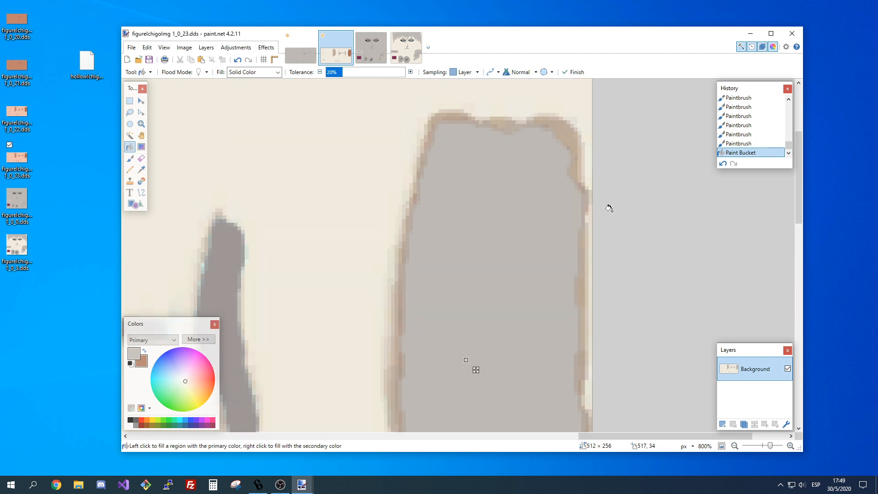
Try a 10-wide Paintbrush stroke on the block's upper-left corner, undo it, and reduce the brush width to 2.
{"action": "scroll", "coordinate": [610, 209], "scroll_direction": "up", "scroll_amount": 1}
{"action": "key", "text": "b"}
{"action": "left_click", "coordinate": [226, 72]}
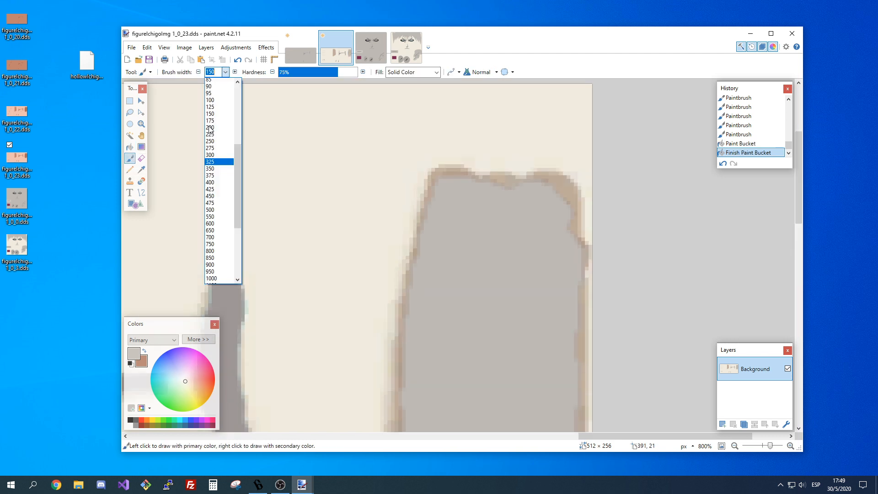
{"action": "type", "text": "10"}
{"action": "key", "text": "Return"}
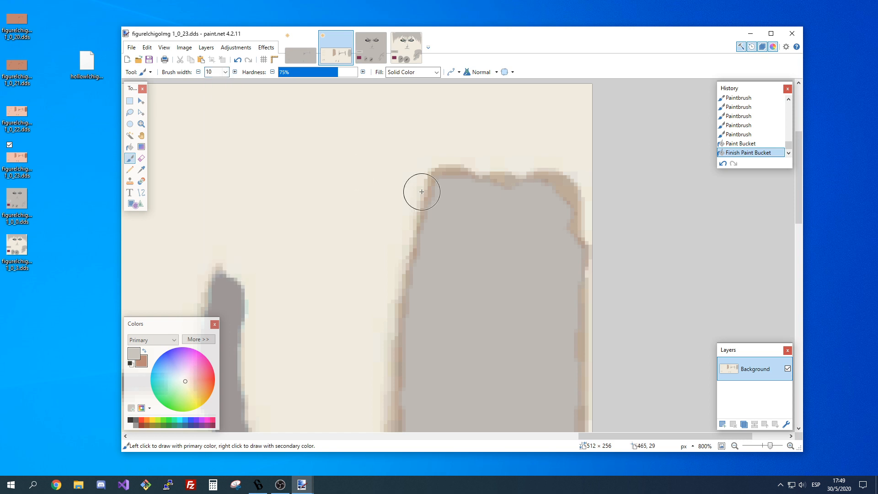
{"action": "left_click_drag", "start_coordinate": [422, 192], "coordinate": [418, 179]}
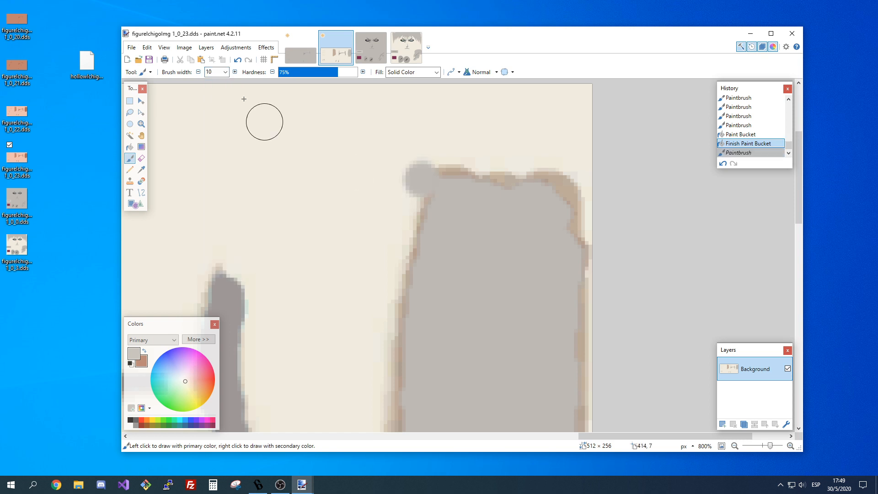
{"action": "key", "text": "ctrl+z"}
{"action": "key", "text": "bracketleft"}
{"action": "key", "text": "bracketleft"}
{"action": "key", "text": "bracketleft"}
{"action": "key", "text": "bracketleft"}
{"action": "key", "text": "bracketleft"}
{"action": "key", "text": "bracketleft"}
{"action": "key", "text": "bracketleft"}
{"action": "key", "text": "bracketleft"}
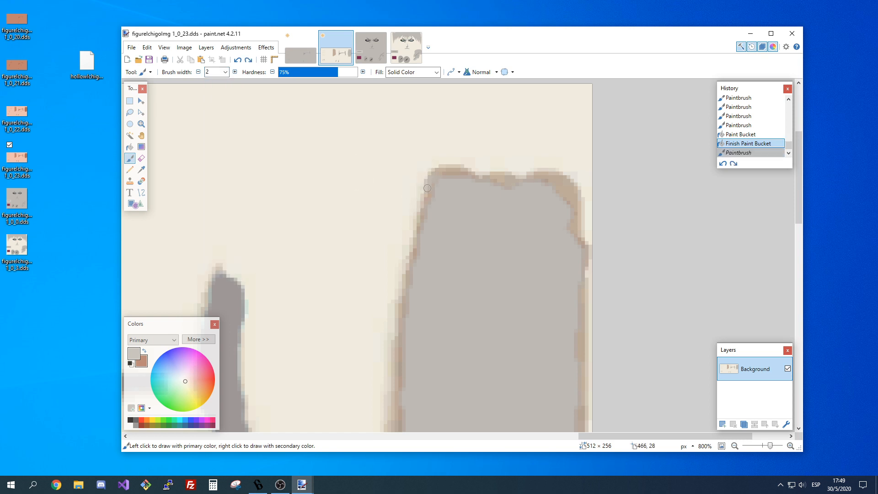
Paint the inner brown fringe light grey along the block's upper-left side, top edge and upper-right corner.
{"action": "left_click_drag", "start_coordinate": [427, 188], "coordinate": [417, 260]}
{"action": "left_click_drag", "start_coordinate": [437, 181], "coordinate": [507, 187]}
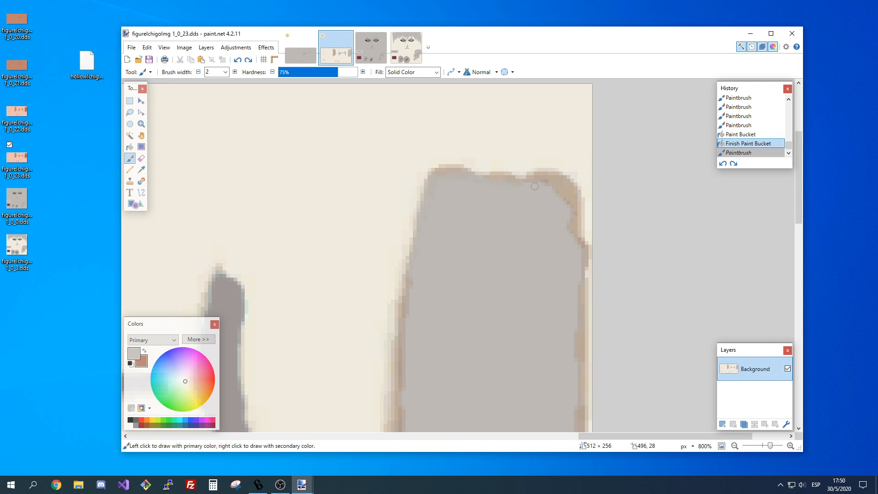
{"action": "mouse_move", "coordinate": [534, 186]}
{"action": "left_mouse_down"}
{"action": "mouse_move", "coordinate": [566, 200]}
{"action": "mouse_move", "coordinate": [557, 193]}
{"action": "mouse_move", "coordinate": [576, 241]}
{"action": "left_mouse_up"}
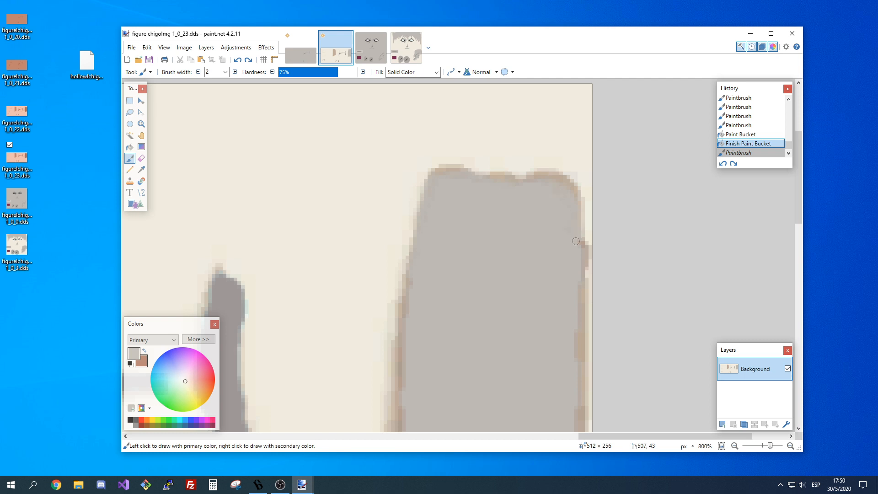
{"action": "left_click_drag", "start_coordinate": [576, 241], "coordinate": [576, 246]}
Paint light grey over the inner brown fringe along the block's left, bottom and right edges.
{"action": "scroll", "coordinate": [405, 162], "scroll_direction": "down", "scroll_amount": 3}
{"action": "mouse_move", "coordinate": [405, 162]}
{"action": "left_mouse_down"}
{"action": "mouse_move", "coordinate": [402, 270]}
{"action": "mouse_move", "coordinate": [413, 362]}
{"action": "left_mouse_up"}
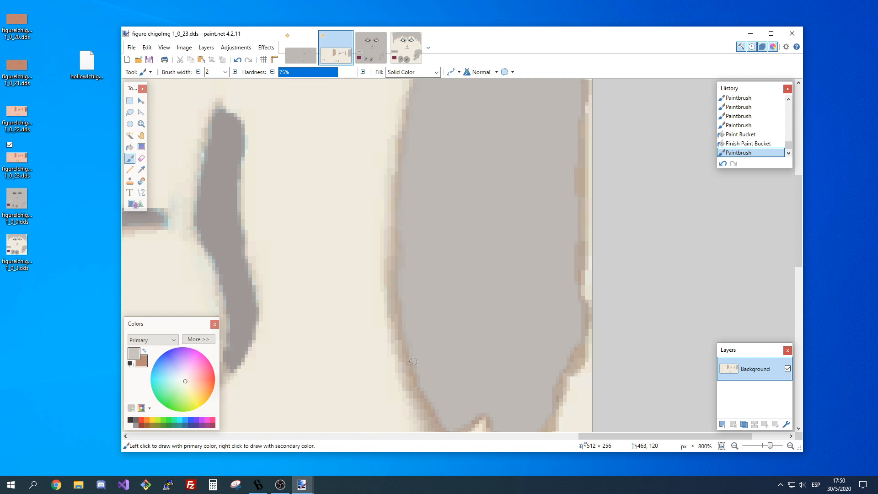
{"action": "scroll", "coordinate": [414, 311], "scroll_direction": "down", "scroll_amount": 3}
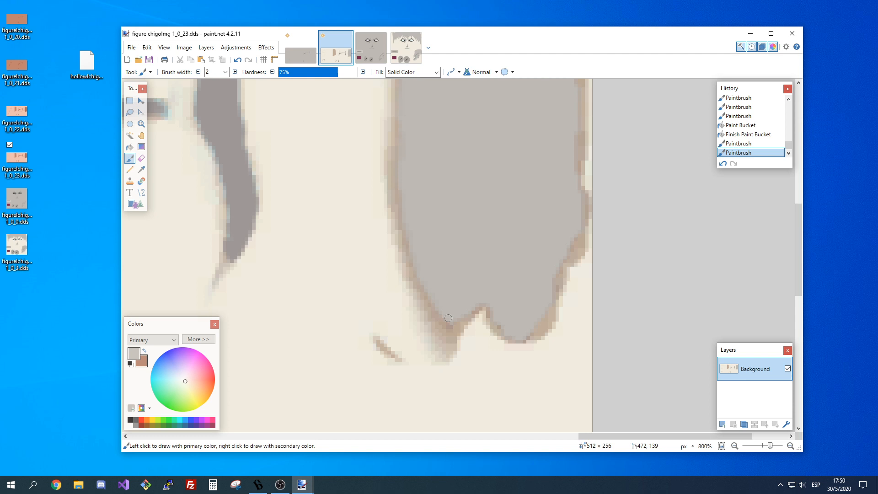
{"action": "mouse_move", "coordinate": [448, 318]}
{"action": "left_mouse_down"}
{"action": "mouse_move", "coordinate": [484, 312]}
{"action": "mouse_move", "coordinate": [516, 335]}
{"action": "mouse_move", "coordinate": [552, 286]}
{"action": "left_mouse_up"}
{"action": "scroll", "coordinate": [563, 279], "scroll_direction": "up", "scroll_amount": 2}
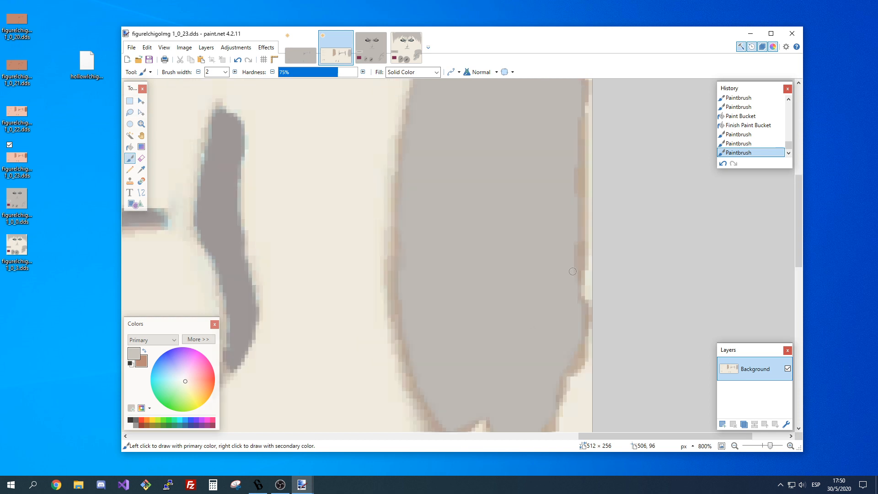
{"action": "left_click_drag", "start_coordinate": [575, 247], "coordinate": [578, 287]}
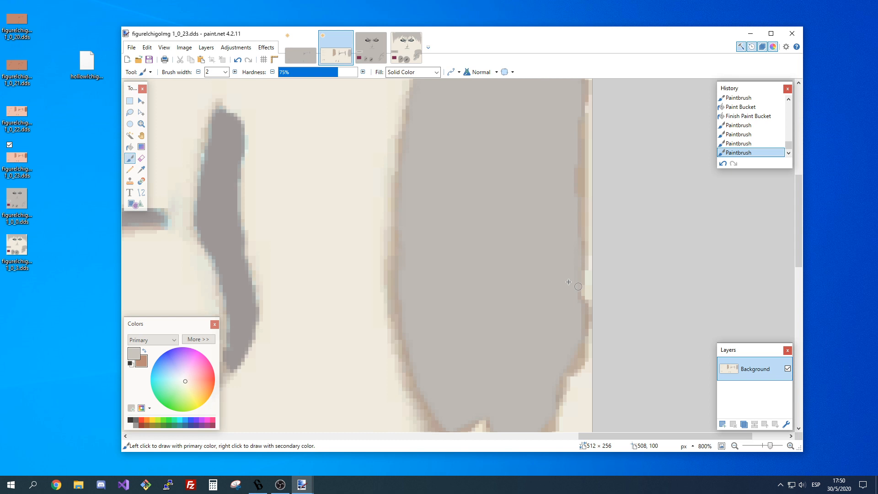
Paint the small brown mark below the block light grey at 41% hardness and undo the surplus stroke.
{"action": "scroll", "coordinate": [569, 282], "scroll_direction": "down", "scroll_amount": 5}
{"action": "left_click", "coordinate": [311, 72]}
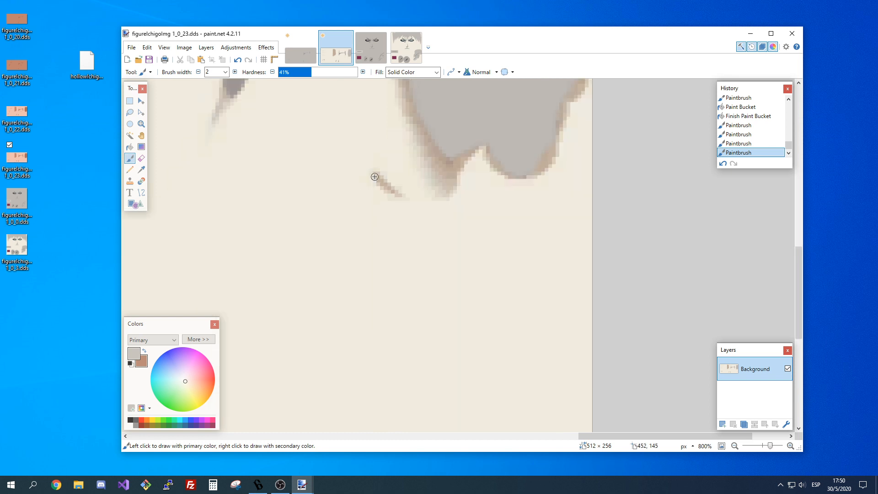
{"action": "left_click_drag", "start_coordinate": [372, 173], "coordinate": [397, 194]}
{"action": "key", "text": "ctrl+z"}
{"action": "scroll", "coordinate": [480, 169], "scroll_direction": "up", "scroll_amount": 3}
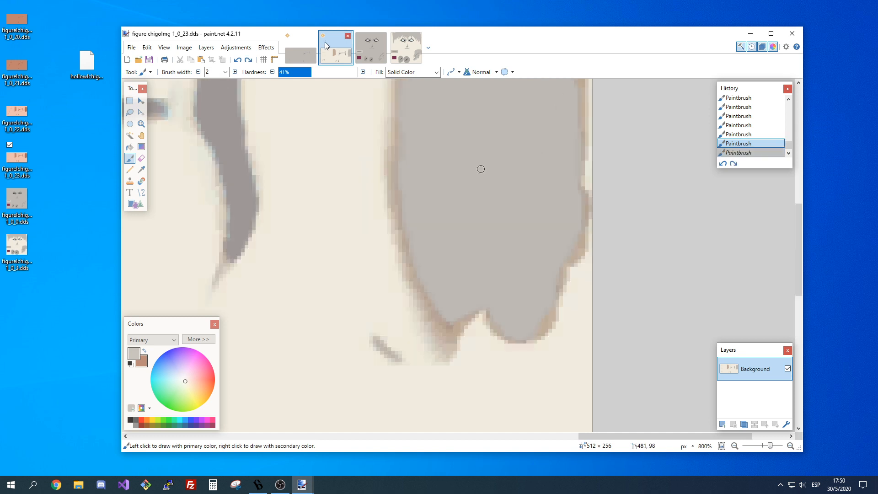
Paint light grey over the brown fringe on the block's left and lower edges at 15% hardness.
{"action": "left_click", "coordinate": [291, 73]}
{"action": "left_click", "coordinate": [405, 186]}
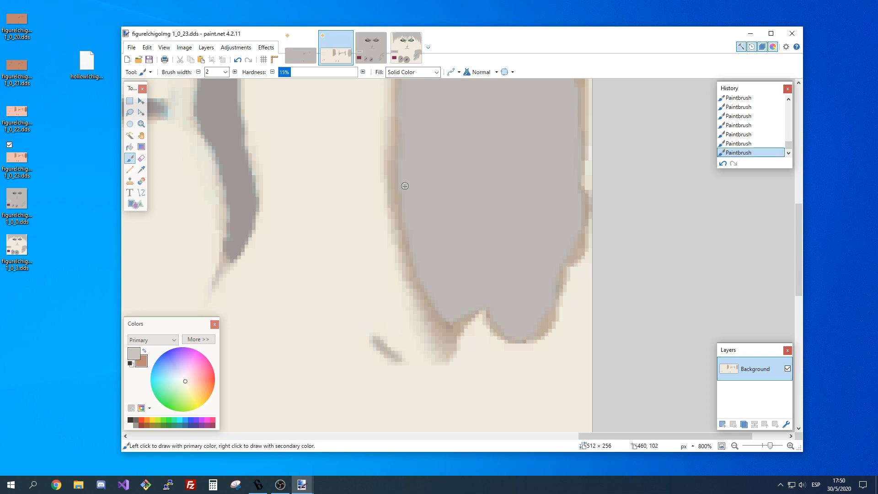
{"action": "left_click_drag", "start_coordinate": [405, 185], "coordinate": [461, 320]}
{"action": "left_click", "coordinate": [735, 446]}
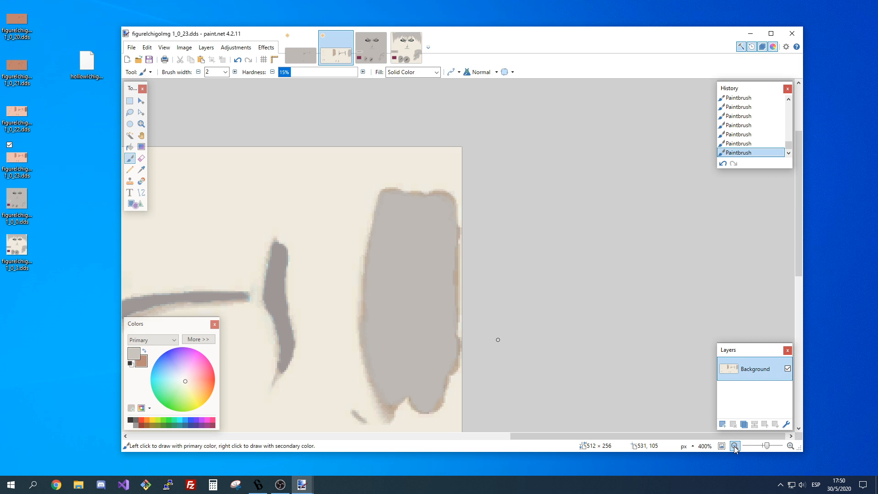
{"action": "left_click", "coordinate": [734, 446]}
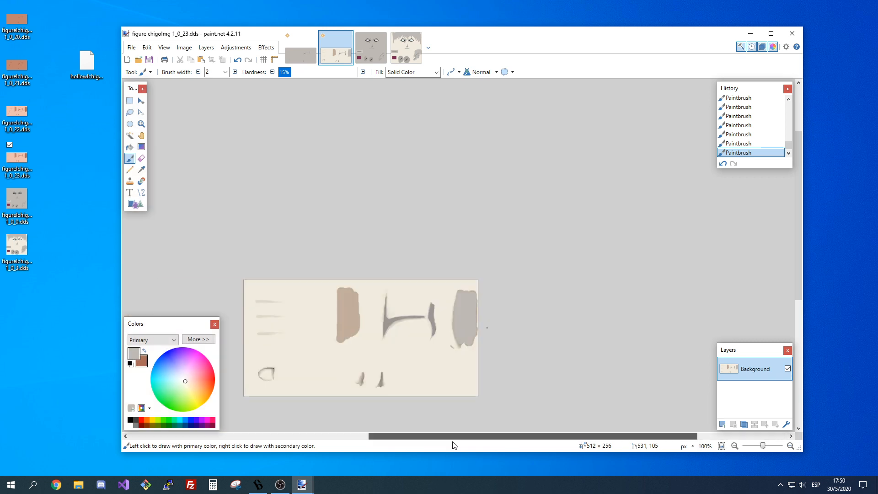
{"action": "left_click_drag", "start_coordinate": [452, 442], "coordinate": [467, 443]}
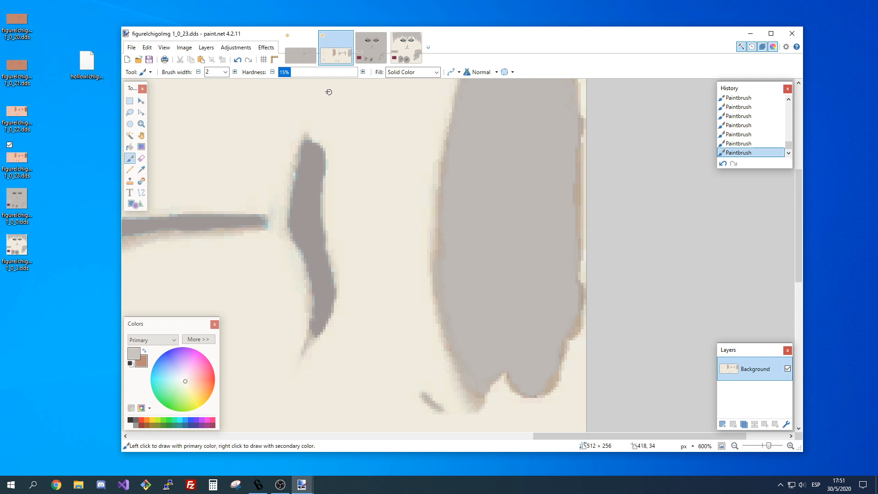
Undo the last fringe stroke and repaint the block's bottom edge light grey at 5% hardness.
{"action": "left_click", "coordinate": [287, 72]}
{"action": "key", "text": "ctrl+z"}
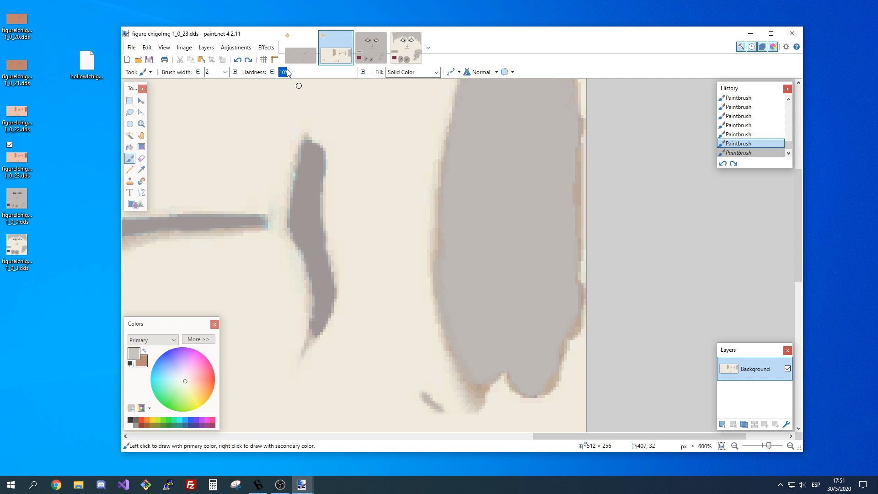
{"action": "type", "text": "5"}
{"action": "left_click", "coordinate": [474, 384]}
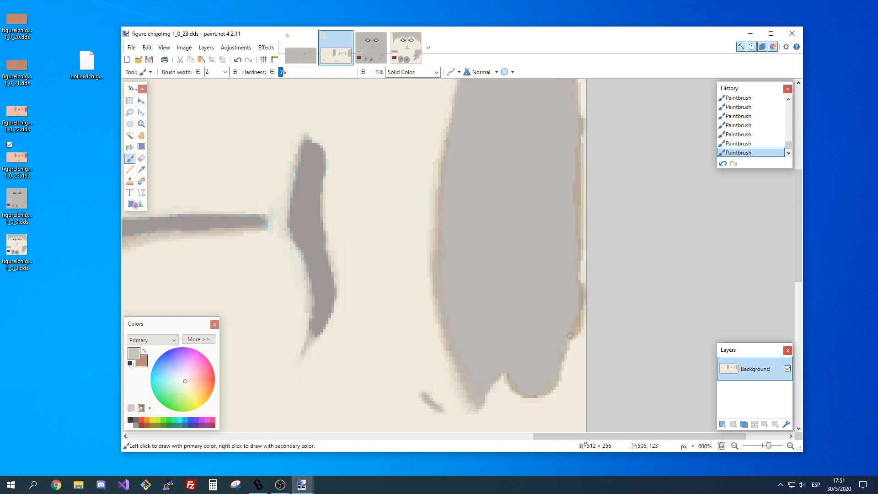
Paint the remaining brown fringe on the block's right and top edges light grey, then review the whole texture.
{"action": "scroll", "coordinate": [576, 334], "scroll_direction": "up", "scroll_amount": 2}
{"action": "scroll", "coordinate": [583, 333], "scroll_direction": "up", "scroll_amount": 2}
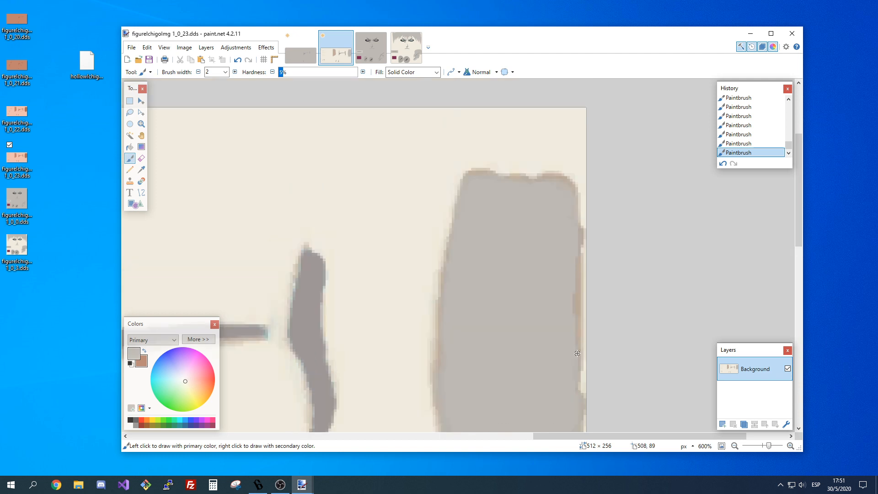
{"action": "left_click_drag", "start_coordinate": [577, 353], "coordinate": [574, 302]}
{"action": "left_click_drag", "start_coordinate": [574, 302], "coordinate": [557, 177]}
{"action": "scroll", "coordinate": [445, 274], "scroll_direction": "down", "scroll_amount": 3}
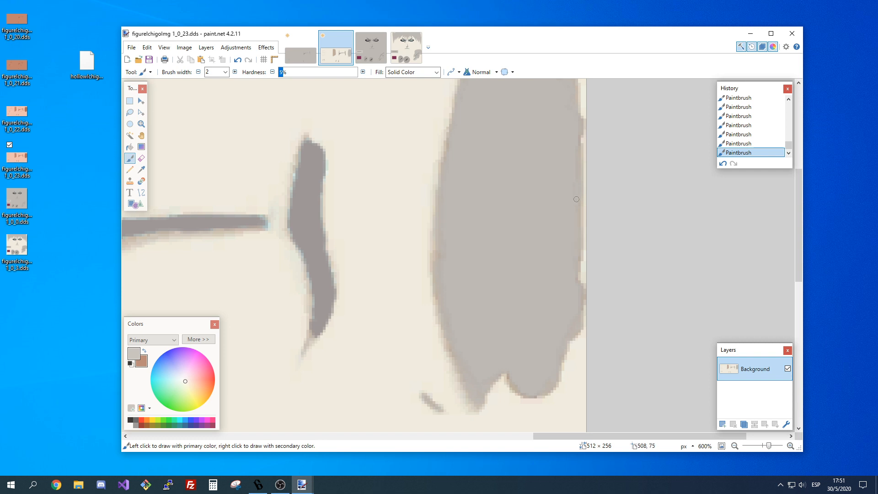
{"action": "scroll", "coordinate": [491, 310], "scroll_direction": "down", "scroll_amount": 2}
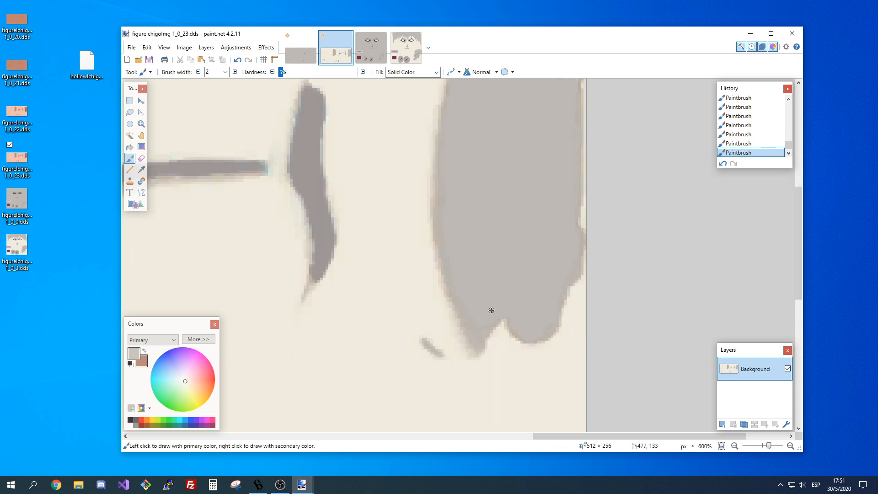
{"action": "scroll", "coordinate": [587, 277], "scroll_direction": "up", "scroll_amount": 2}
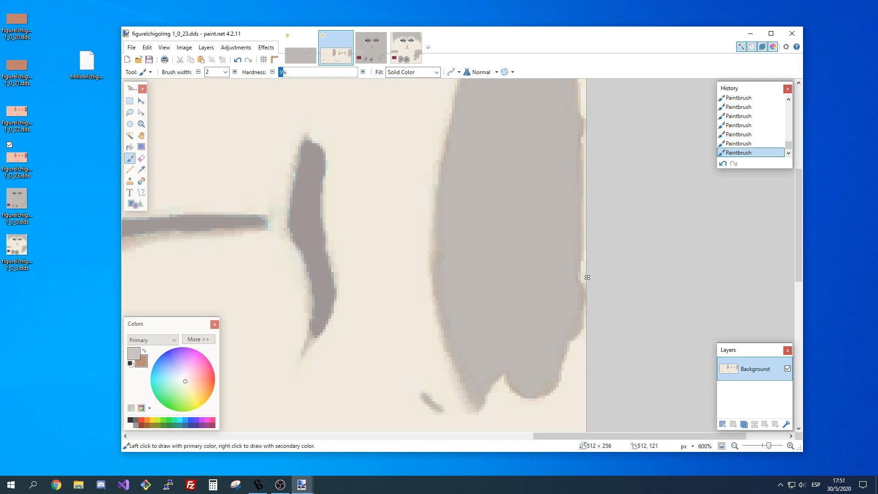
{"action": "scroll", "coordinate": [587, 278], "scroll_direction": "down", "scroll_amount": 5}
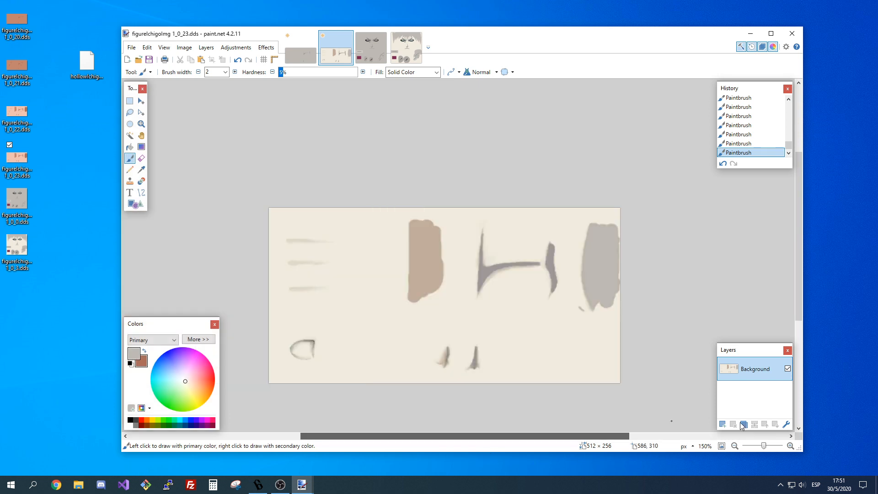
{"action": "key", "text": "ctrl+minus"}
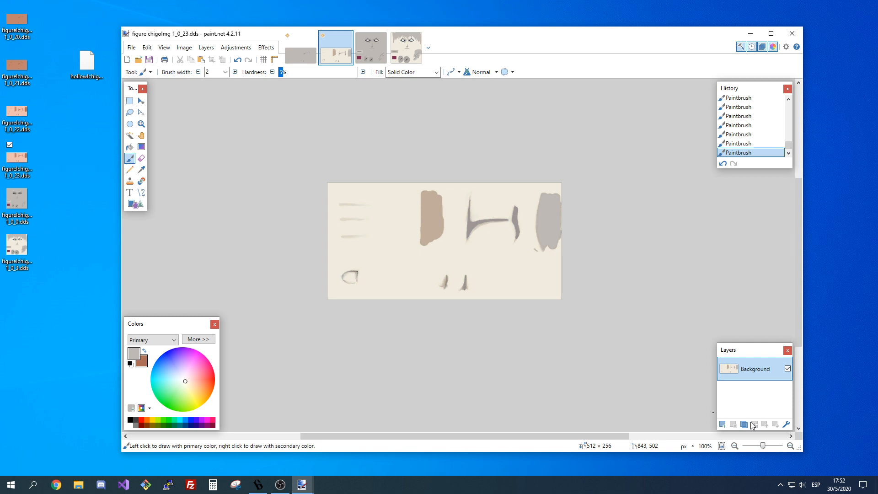
Touch up the remaining fringe around the right block of 1_0_23 with light grey and undo the last stroke.
{"action": "key", "text": "ctrl+plus"}
{"action": "key", "text": "ctrl+plus"}
{"action": "key", "text": "ctrl+plus"}
{"action": "key", "text": "ctrl+plus"}
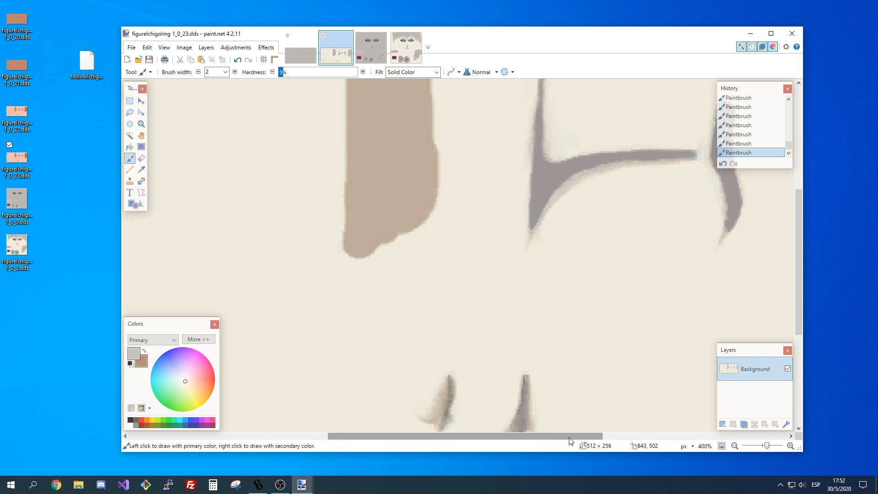
{"action": "left_click_drag", "start_coordinate": [569, 438], "coordinate": [689, 438]}
{"action": "scroll", "coordinate": [458, 158], "scroll_direction": "up", "scroll_amount": 2}
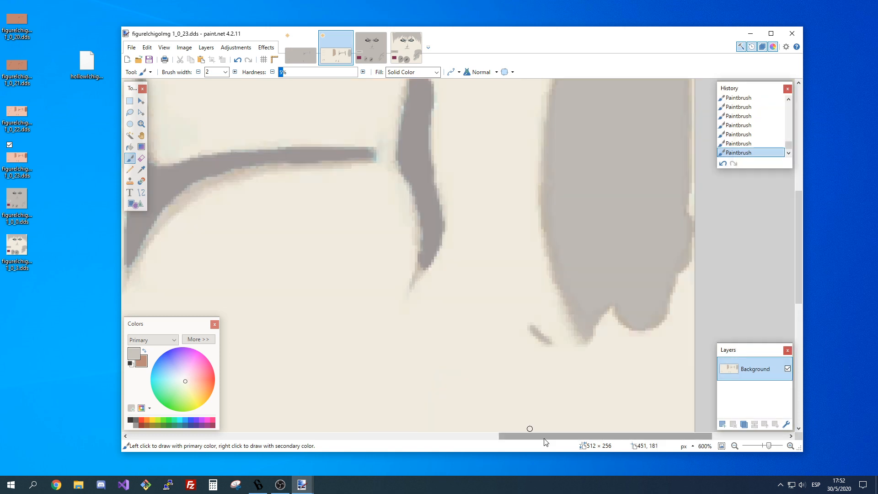
{"action": "left_click_drag", "start_coordinate": [544, 437], "coordinate": [591, 437]}
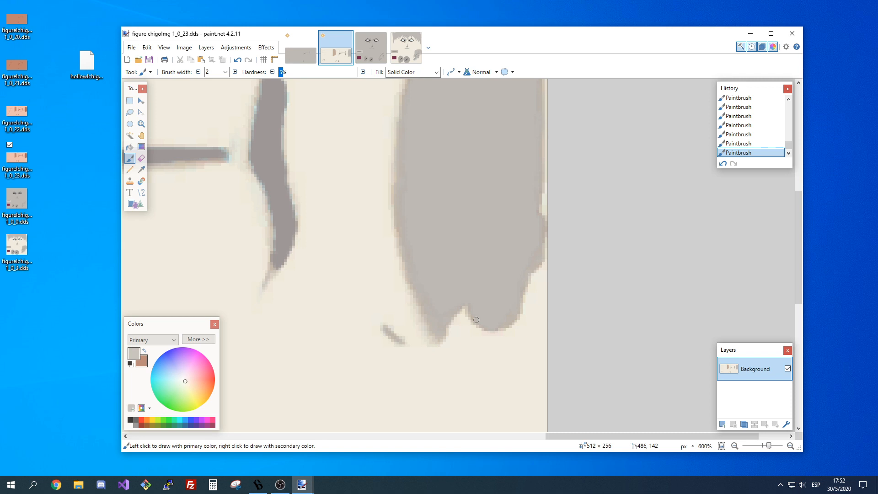
{"action": "scroll", "coordinate": [540, 161], "scroll_direction": "up", "scroll_amount": 3}
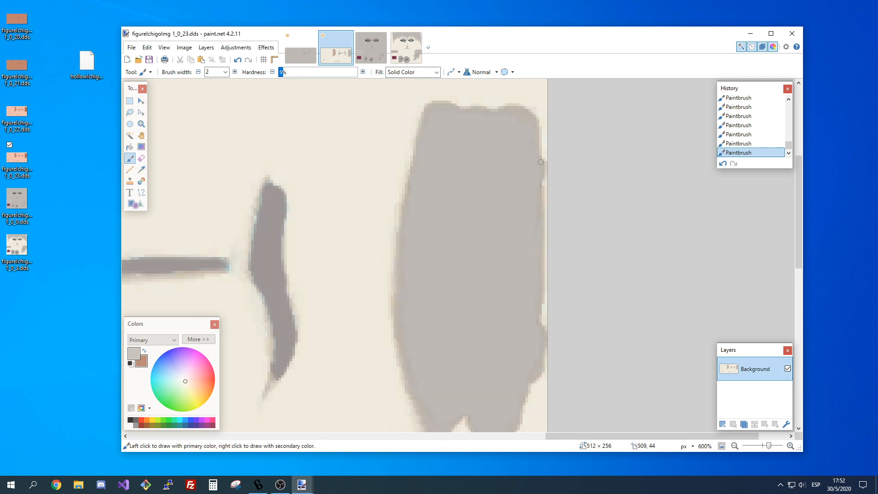
{"action": "scroll", "coordinate": [409, 136], "scroll_direction": "down", "scroll_amount": 2}
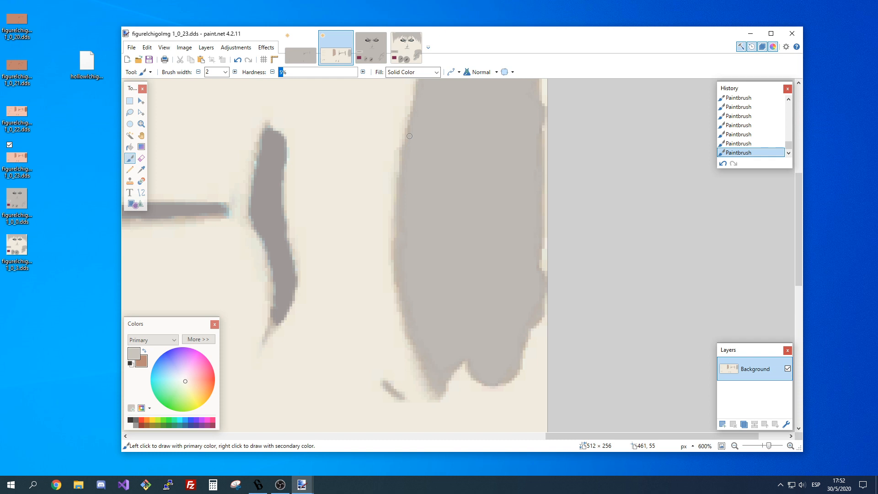
{"action": "scroll", "coordinate": [409, 136], "scroll_direction": "up", "scroll_amount": 5}
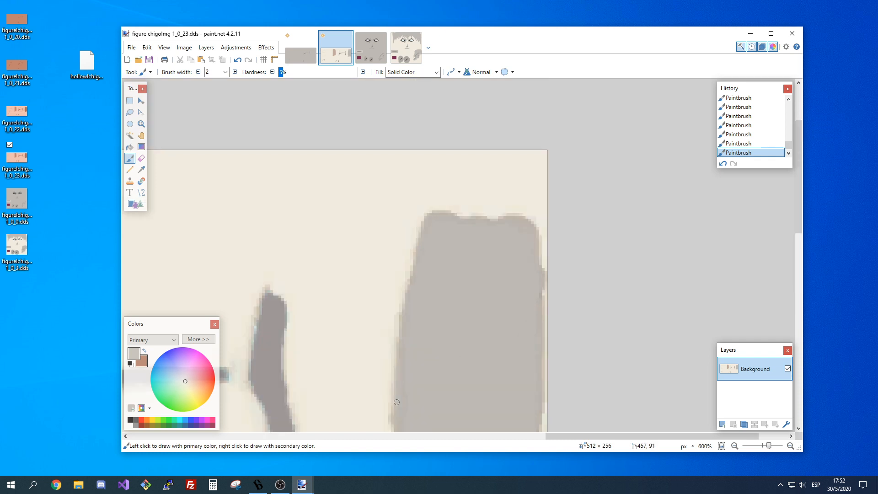
{"action": "scroll", "coordinate": [486, 208], "scroll_direction": "down", "scroll_amount": 3}
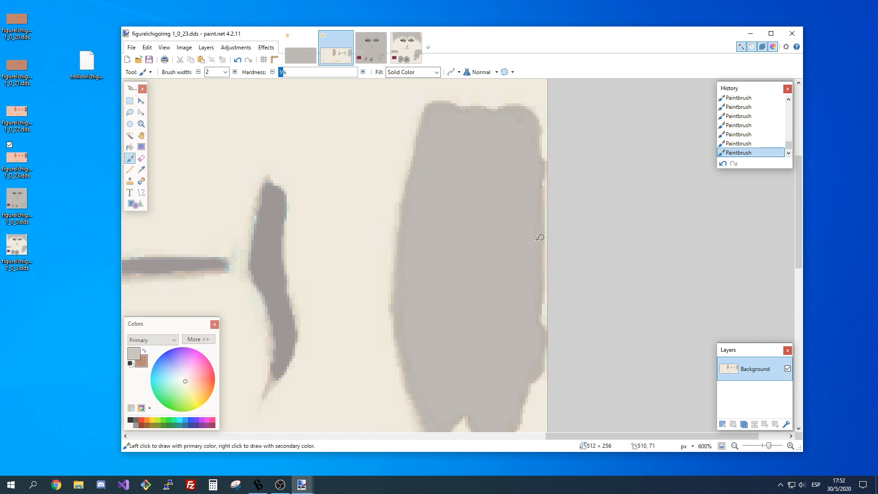
{"action": "key", "text": "ctrl+z"}
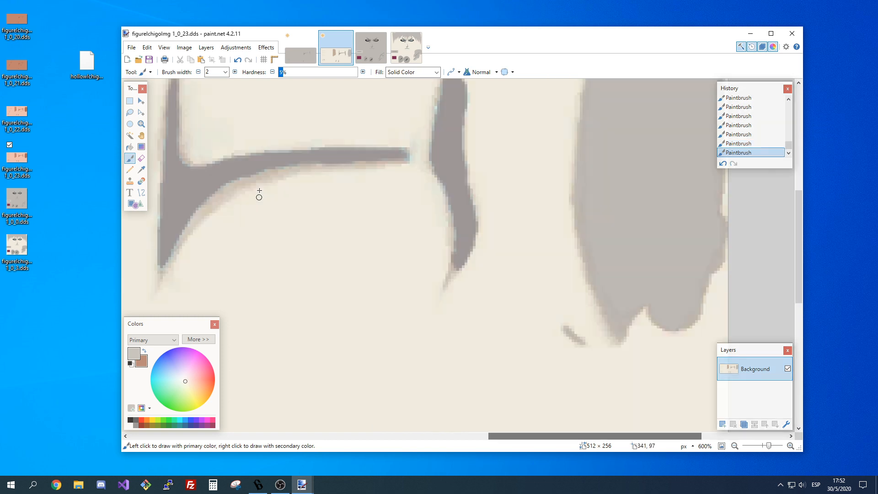
Sample the dark grey of the curved vertical mark and paint over the bluish fringe along that mark's edges.
{"action": "left_click", "coordinate": [145, 169]}
{"action": "left_click", "coordinate": [446, 180]}
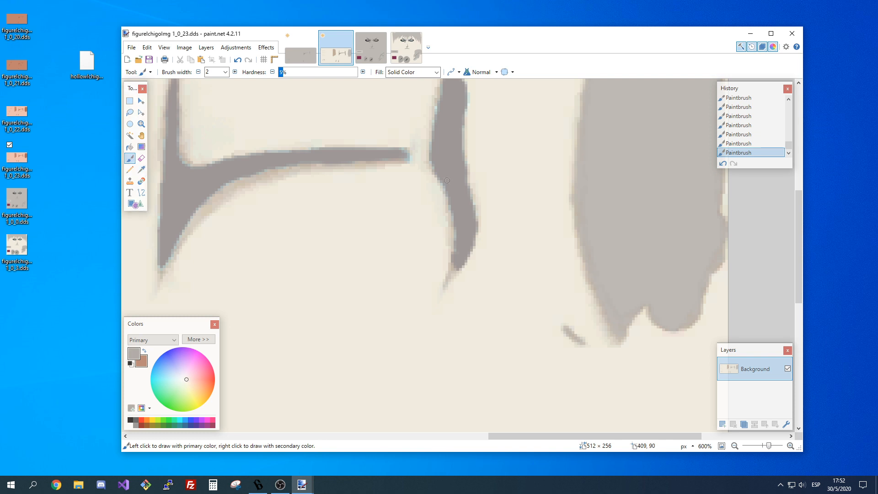
{"action": "left_click_drag", "start_coordinate": [447, 180], "coordinate": [477, 220]}
{"action": "scroll", "coordinate": [440, 163], "scroll_direction": "up", "scroll_amount": 2}
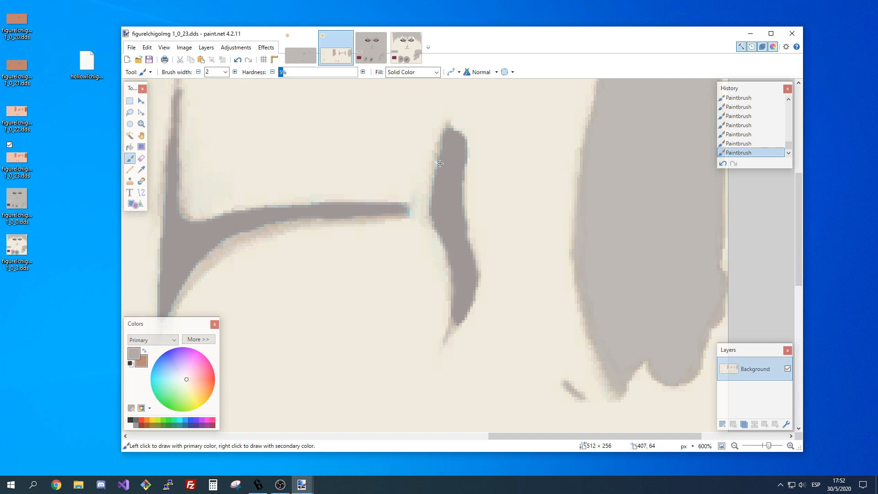
{"action": "left_click_drag", "start_coordinate": [440, 164], "coordinate": [465, 150]}
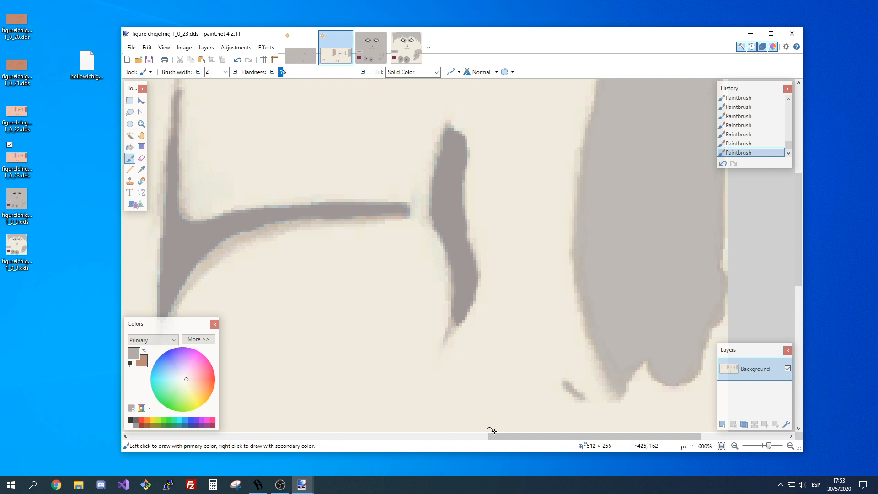
Paint the bluish fringe along the branching mark beside it dark grey, then review the whole texture.
{"action": "left_click_drag", "start_coordinate": [496, 436], "coordinate": [414, 436]}
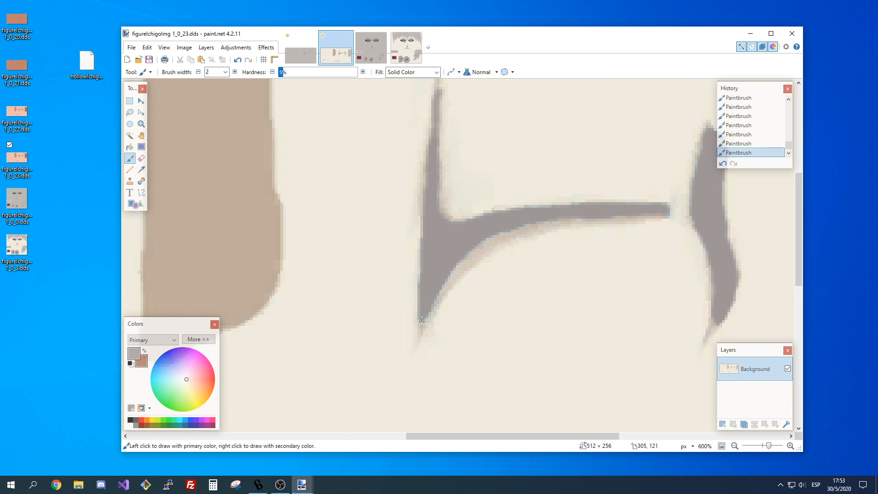
{"action": "left_click_drag", "start_coordinate": [422, 320], "coordinate": [446, 273]}
{"action": "left_click_drag", "start_coordinate": [446, 272], "coordinate": [532, 219]}
{"action": "scroll", "coordinate": [572, 276], "scroll_direction": "down", "scroll_amount": 5}
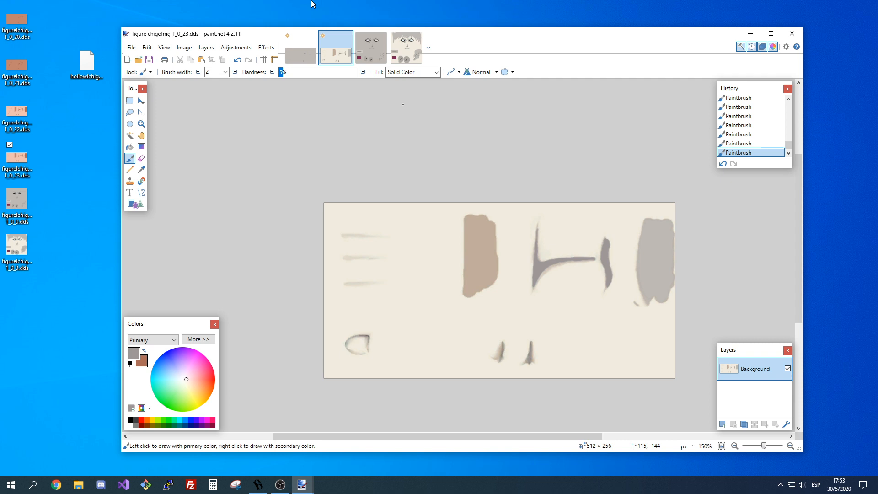
Open figureIchigoImg 1_0_22.dds, and try recoloring 1_0_21 light grey with the Recolor tool at brush width 1100 and 20% tolerance.
{"action": "double_click", "coordinate": [17, 114]}
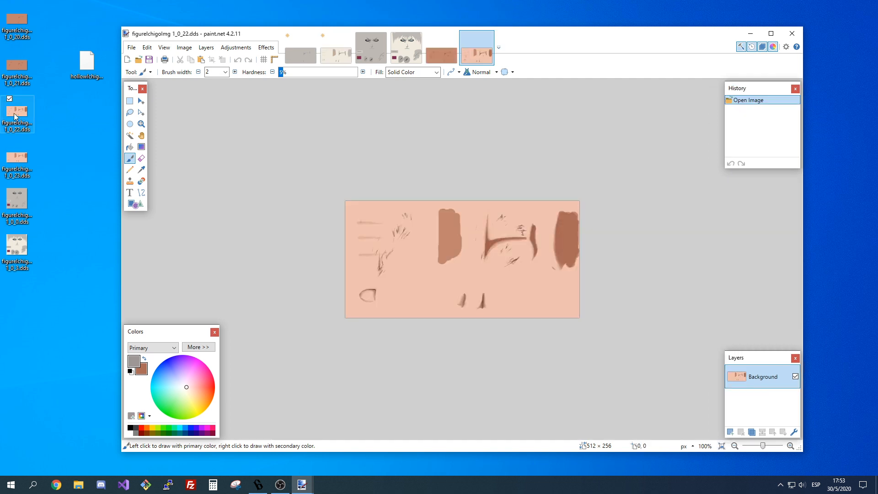
{"action": "left_click", "coordinate": [441, 54]}
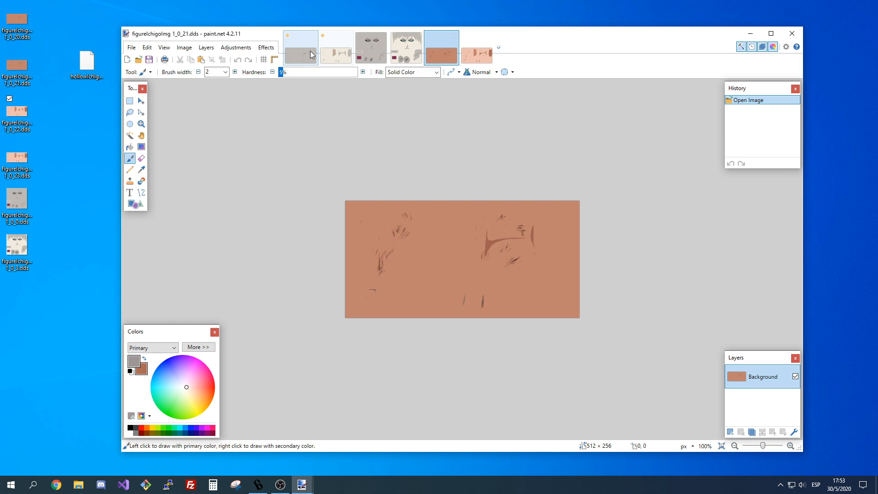
{"action": "key", "text": "r"}
{"action": "left_click", "coordinate": [225, 72]}
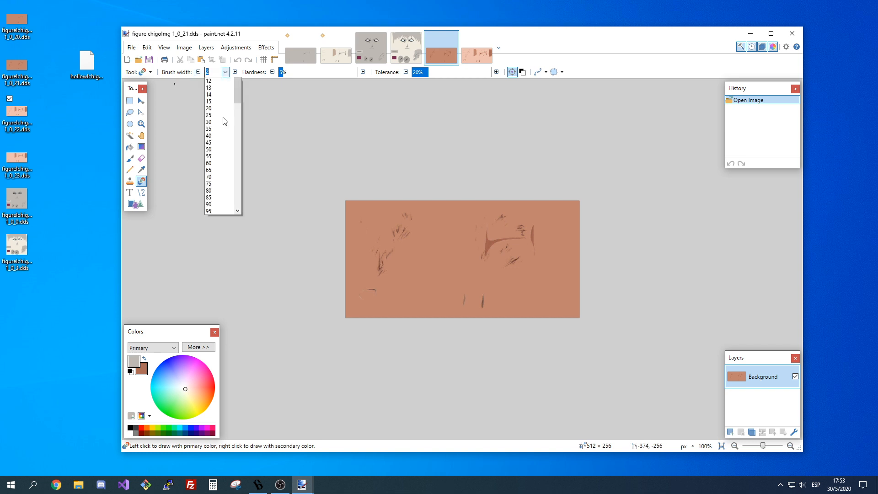
{"action": "scroll", "coordinate": [225, 121], "scroll_direction": "down", "scroll_amount": 4}
{"action": "left_click", "coordinate": [221, 211]}
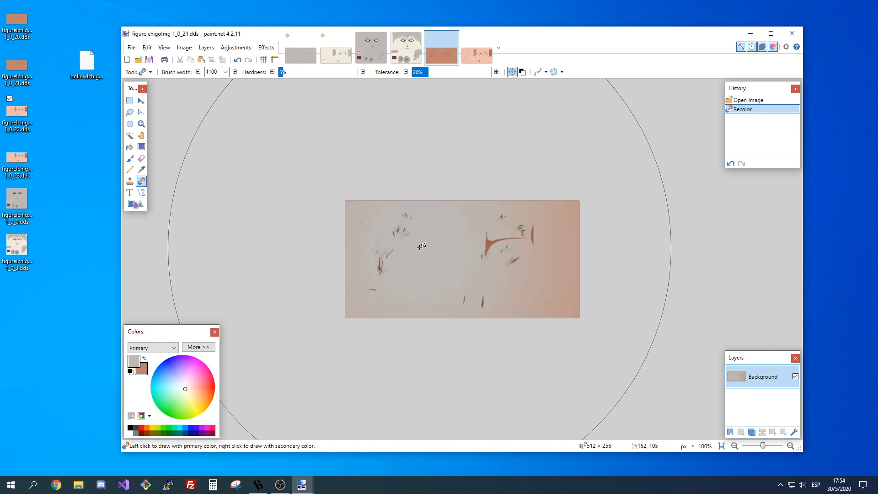
Undo the partial recolor and recolor the whole 1_0_21 texture light grey at 50% tolerance and 75% hardness.
{"action": "key", "text": "ctrl+z"}
{"action": "left_click", "coordinate": [451, 73]}
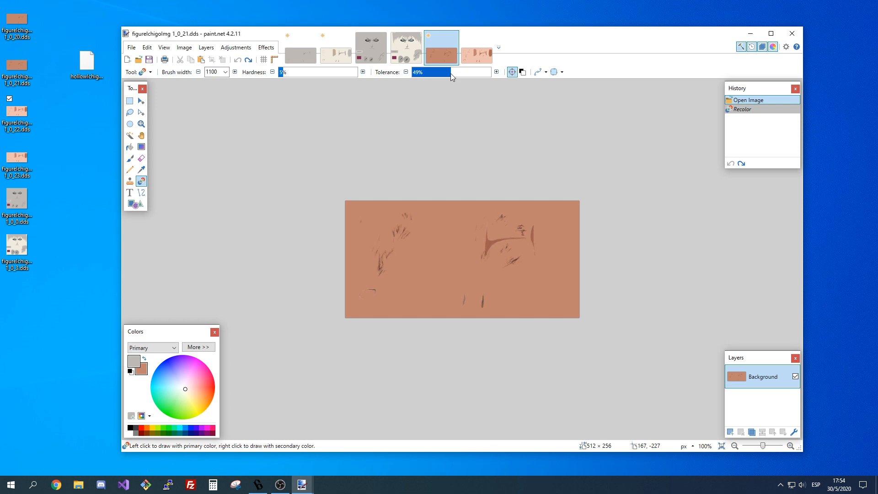
{"action": "left_click_drag", "start_coordinate": [451, 74], "coordinate": [452, 74]}
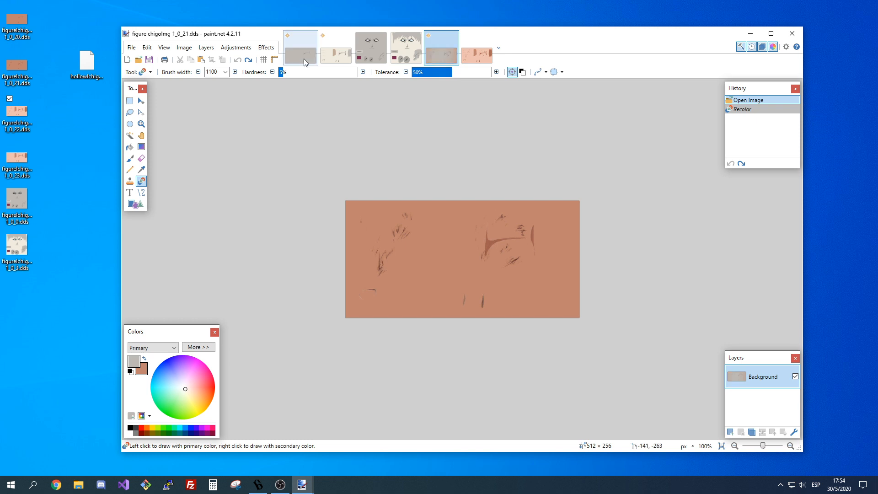
{"action": "left_click", "coordinate": [335, 75]}
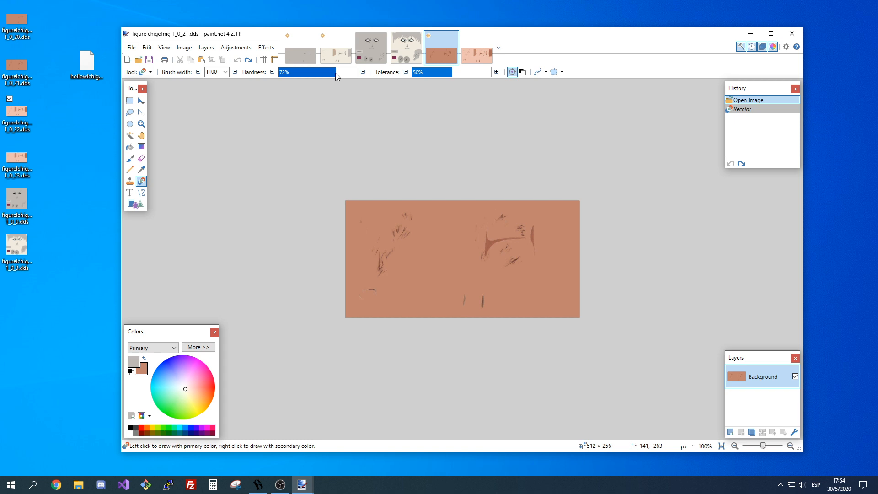
{"action": "left_click_drag", "start_coordinate": [336, 76], "coordinate": [338, 76]}
{"action": "left_click_drag", "start_coordinate": [457, 256], "coordinate": [578, 362]}
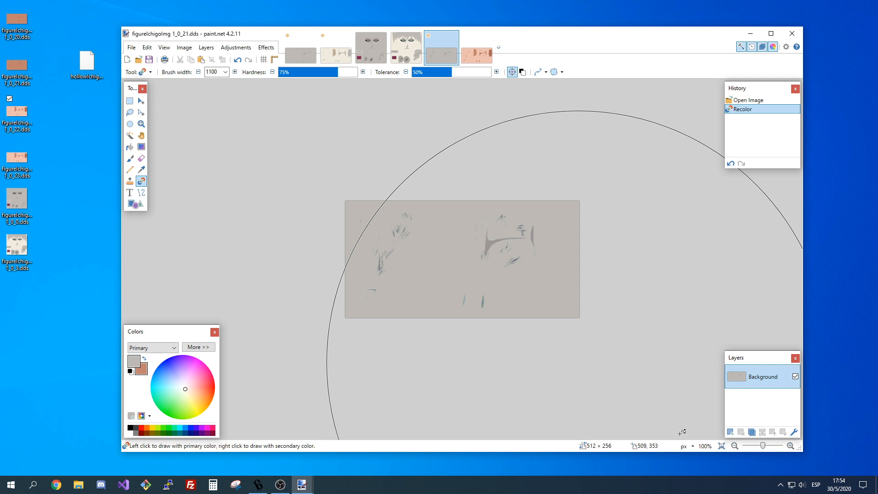
In 1_0_20, sample the light grey background near the two lower teal marks, try a brush stroke and undo it.
{"action": "key", "text": "ctrl+plus"}
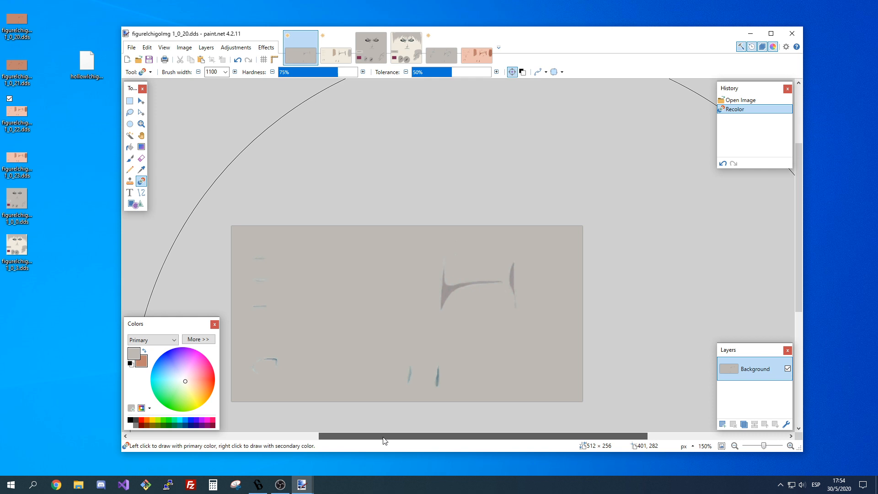
{"action": "key", "text": "ctrl+plus"}
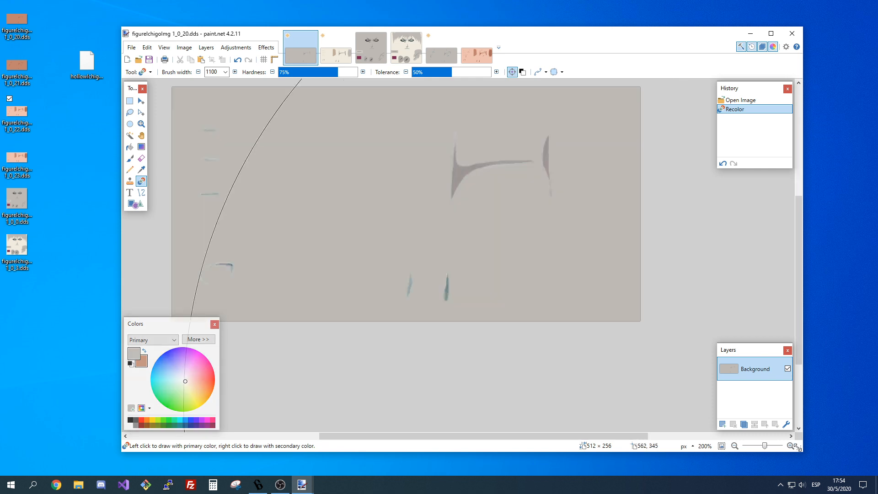
{"action": "key", "text": "ctrl+plus"}
{"action": "key", "text": "k"}
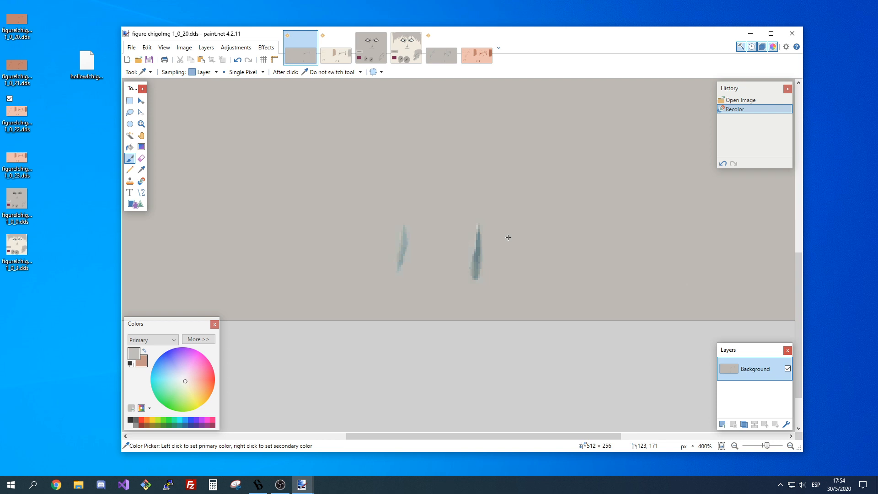
{"action": "left_click", "coordinate": [508, 238]}
{"action": "key", "text": "ctrl+z"}
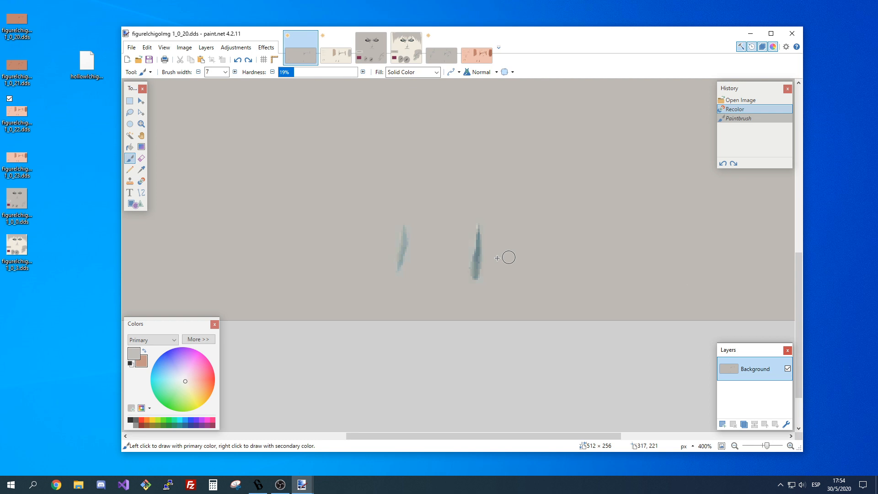
Try painting the lower right teal mark dark grey with a brush width of 2 and 97% hardness.
{"action": "left_click", "coordinate": [284, 72]}
{"action": "left_click_drag", "start_coordinate": [285, 71], "coordinate": [356, 72]}
{"action": "scroll", "coordinate": [436, 177], "scroll_direction": "down", "scroll_amount": 3}
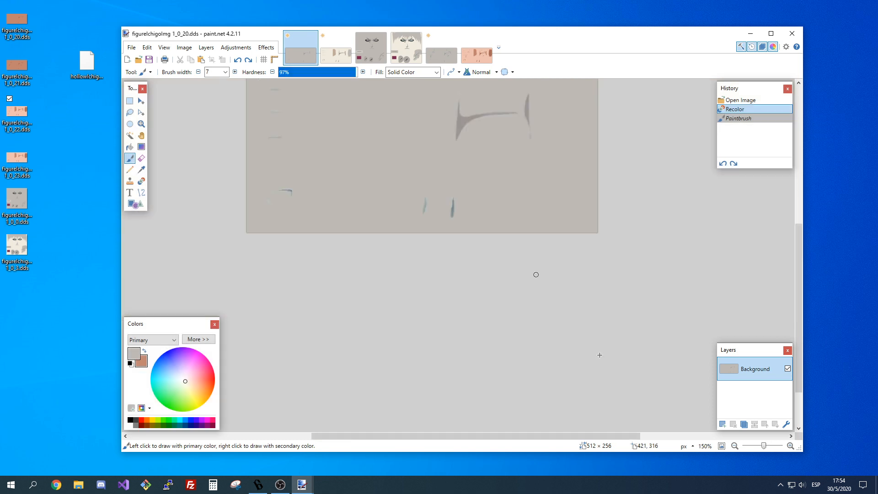
{"action": "scroll", "coordinate": [600, 355], "scroll_direction": "up", "scroll_amount": 2}
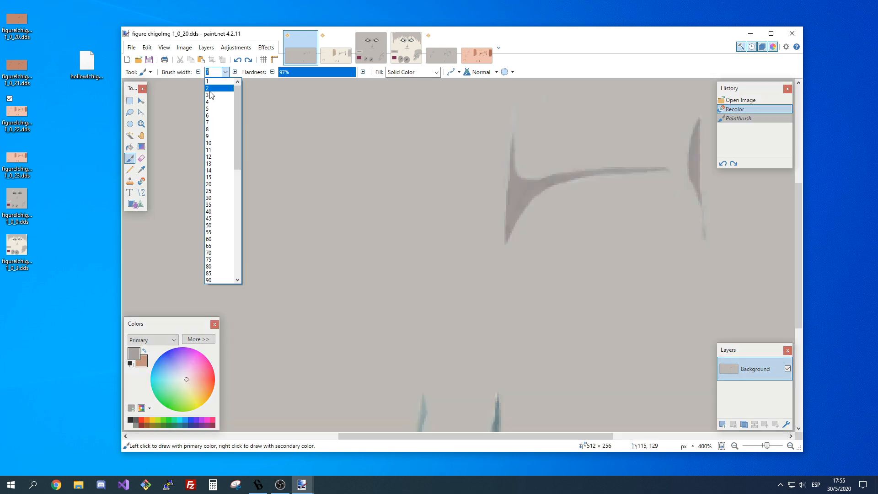
{"action": "left_click", "coordinate": [210, 90]}
{"action": "scroll", "coordinate": [536, 196], "scroll_direction": "up", "scroll_amount": 4}
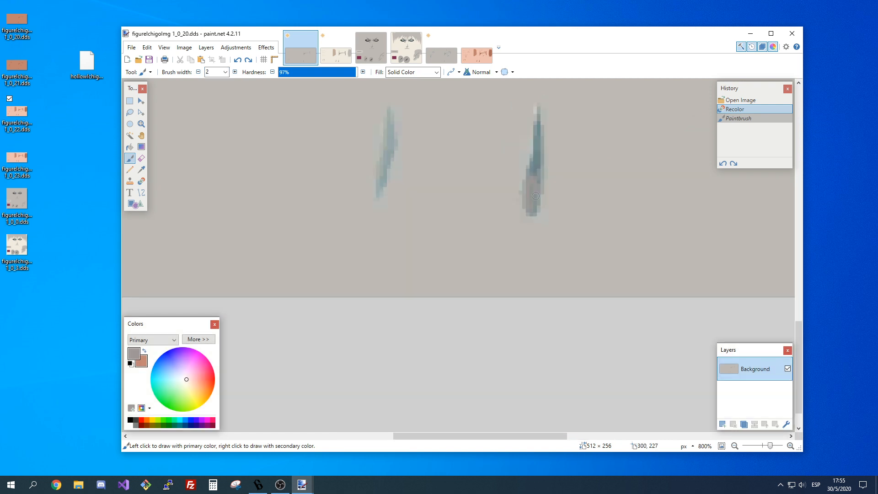
Paint the lower right teal mark of 1_0_20 dark grey at 75% hardness, using brush widths 3 and 2.
{"action": "scroll", "coordinate": [536, 196], "scroll_direction": "up", "scroll_amount": 2}
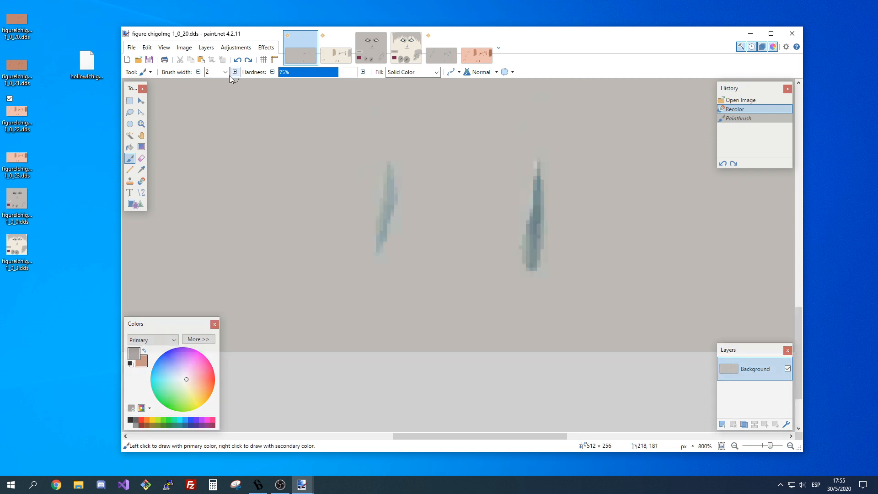
{"action": "left_click", "coordinate": [225, 71]}
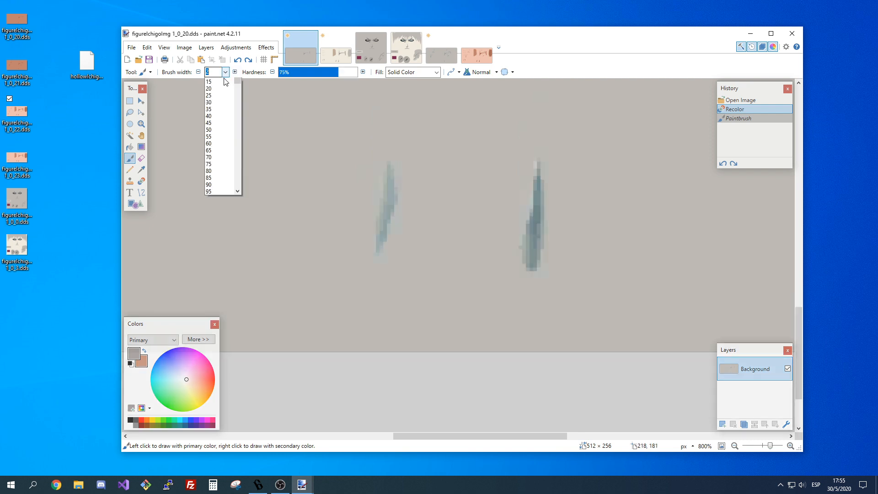
{"action": "type", "text": "3"}
{"action": "left_click_drag", "start_coordinate": [530, 261], "coordinate": [528, 241]}
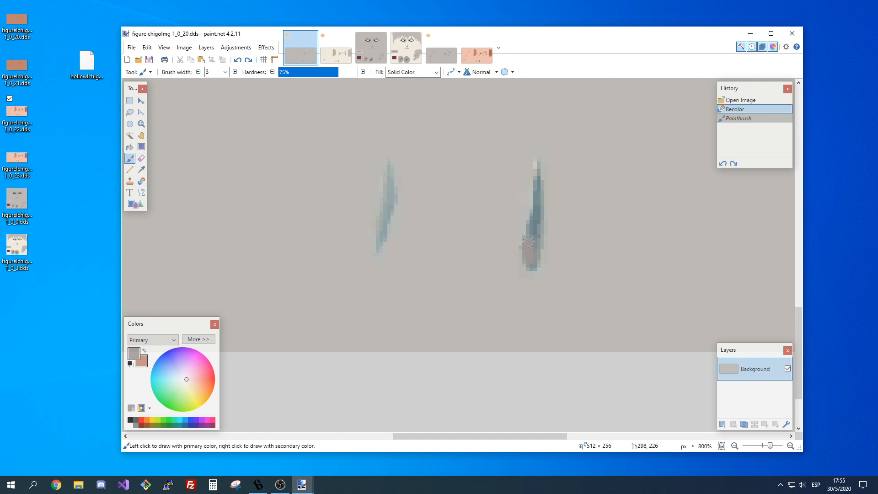
{"action": "key", "text": "bracketleft"}
{"action": "left_click_drag", "start_coordinate": [538, 162], "coordinate": [532, 266]}
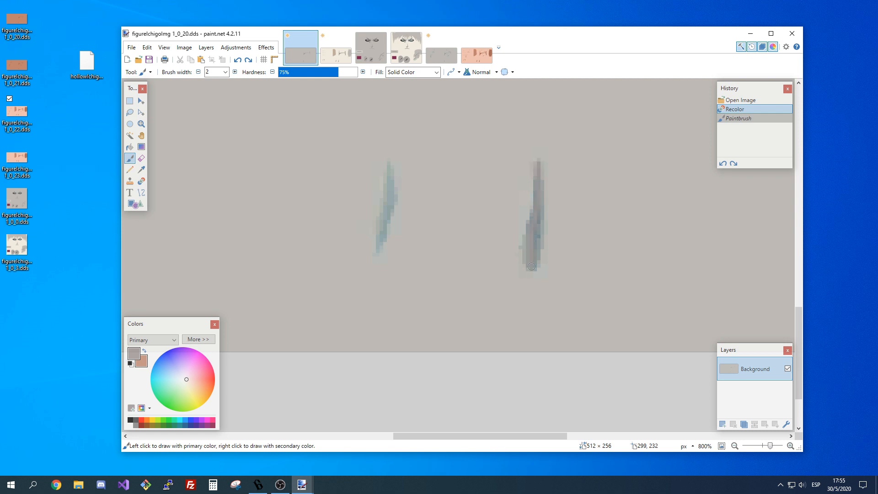
{"action": "left_click_drag", "start_coordinate": [531, 266], "coordinate": [529, 263]}
{"action": "left_click_drag", "start_coordinate": [529, 264], "coordinate": [530, 265]}
Paint the lower left teal mark dark grey at 75% hardness, refining it with a brush width of 1.
{"action": "left_click", "coordinate": [686, 436]}
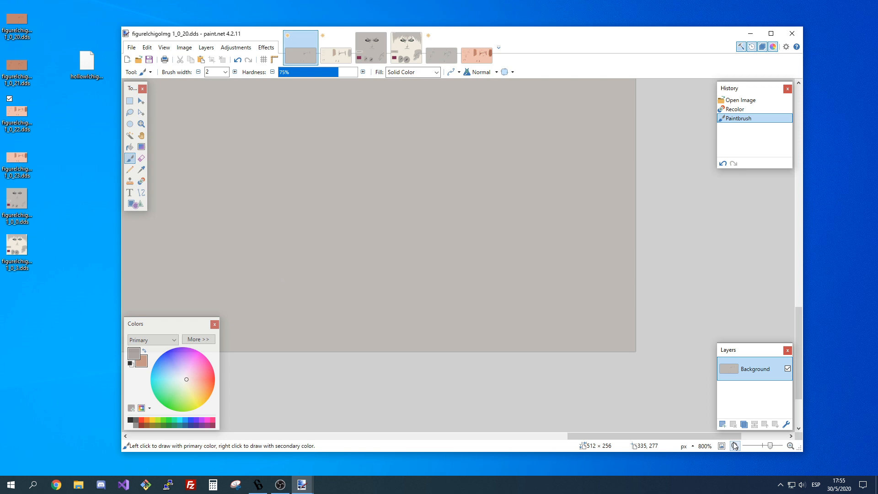
{"action": "left_click", "coordinate": [734, 446]}
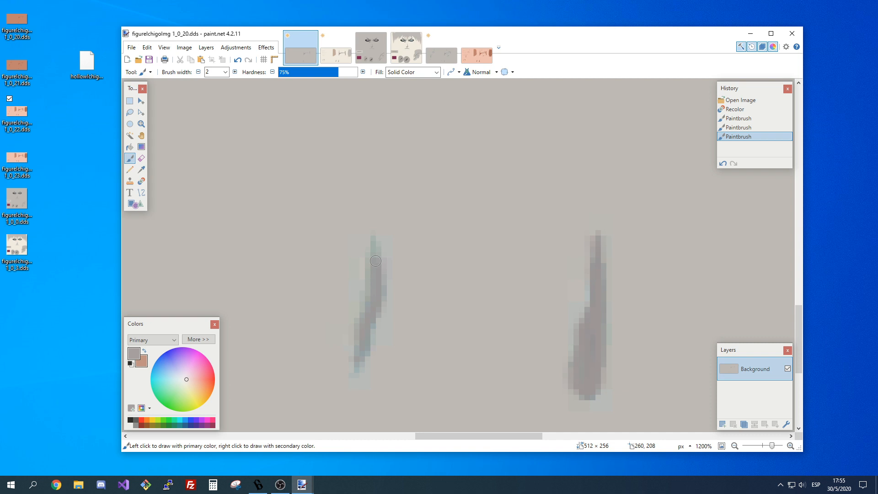
{"action": "left_click", "coordinate": [375, 261]}
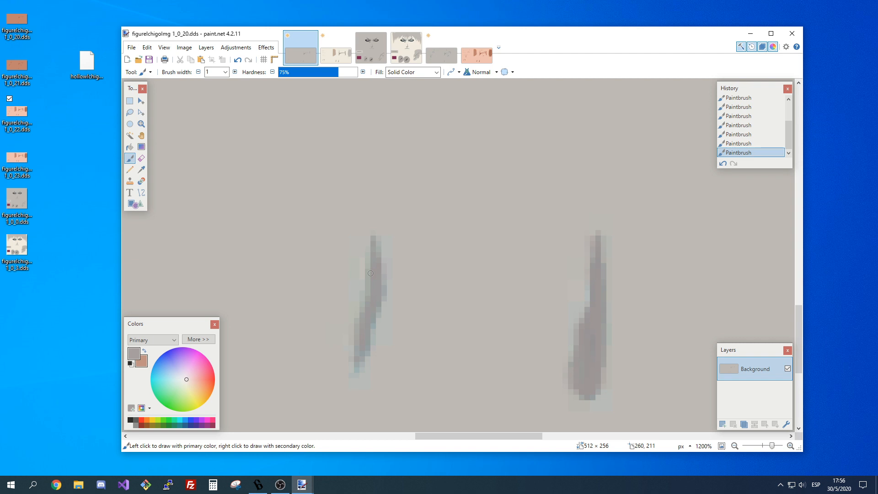
Finish painting 1_0_20's lower left slanted mark dark grey and trace the curved teal outline at the far left, using a brush width of 1.
{"action": "left_click_drag", "start_coordinate": [371, 273], "coordinate": [356, 368]}
{"action": "left_click_drag", "start_coordinate": [357, 368], "coordinate": [366, 283]}
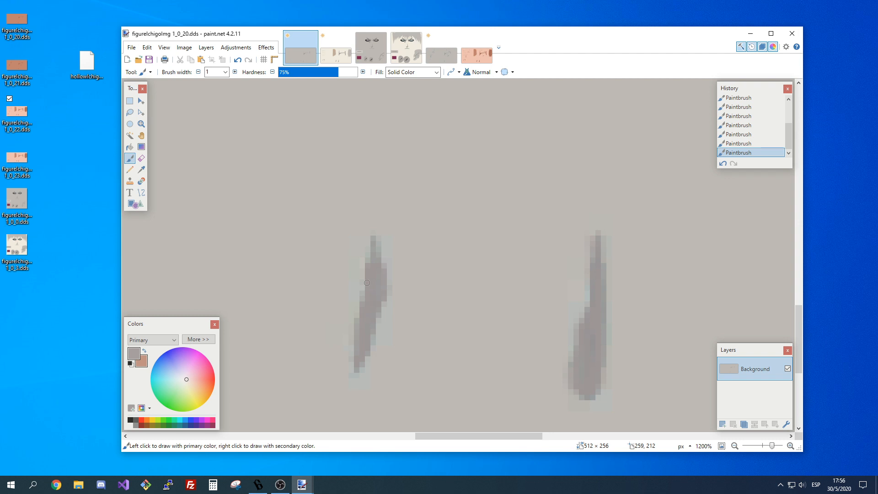
{"action": "left_click", "coordinate": [735, 446]}
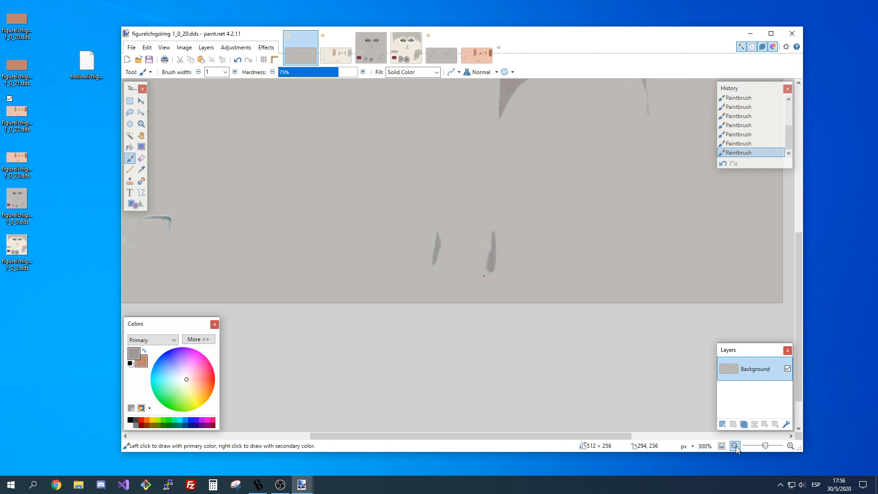
{"action": "scroll", "coordinate": [461, 356], "scroll_direction": "up", "scroll_amount": 2}
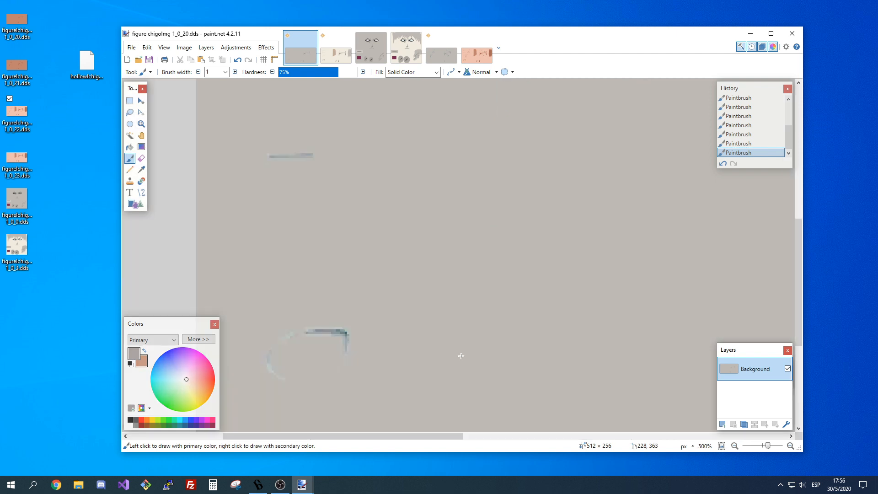
{"action": "scroll", "coordinate": [299, 236], "scroll_direction": "down", "scroll_amount": 3}
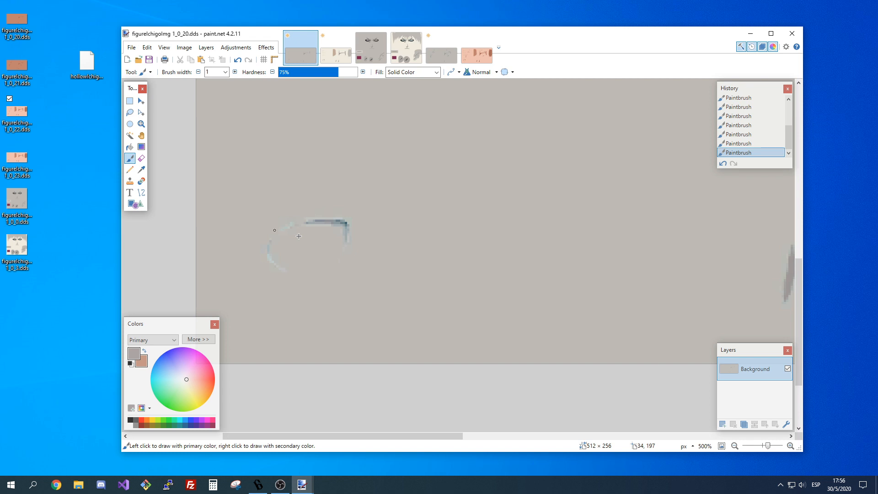
{"action": "left_click_drag", "start_coordinate": [306, 223], "coordinate": [324, 222]}
{"action": "scroll", "coordinate": [424, 403], "scroll_direction": "up", "scroll_amount": 1}
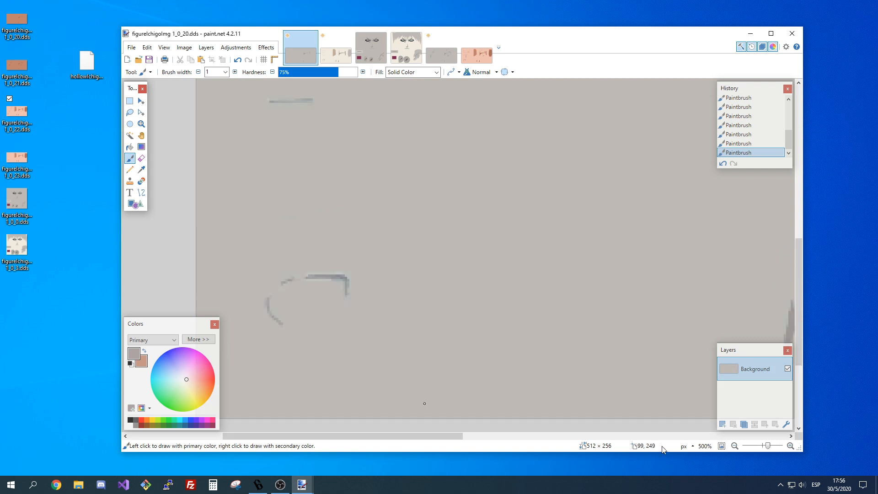
Paint the two upper short teal dashes at the left of 1_0_20 dark grey with 39% hardness and a brush width of 1.
{"action": "scroll", "coordinate": [561, 369], "scroll_direction": "down", "scroll_amount": 4}
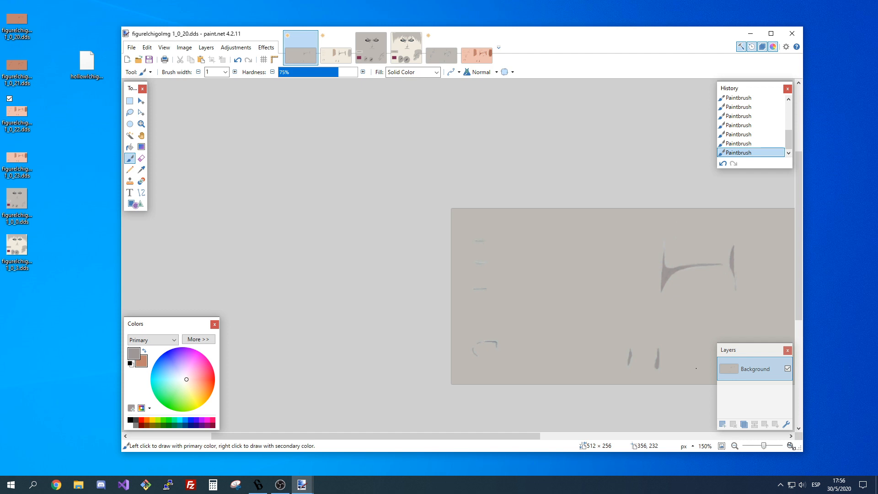
{"action": "scroll", "coordinate": [495, 258], "scroll_direction": "up", "scroll_amount": 7}
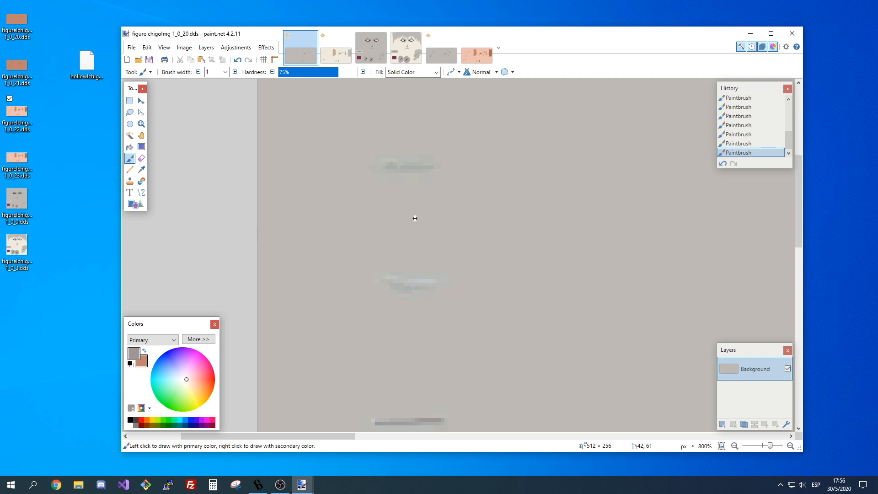
{"action": "left_click", "coordinate": [309, 72]}
{"action": "left_click_drag", "start_coordinate": [392, 277], "coordinate": [418, 281]}
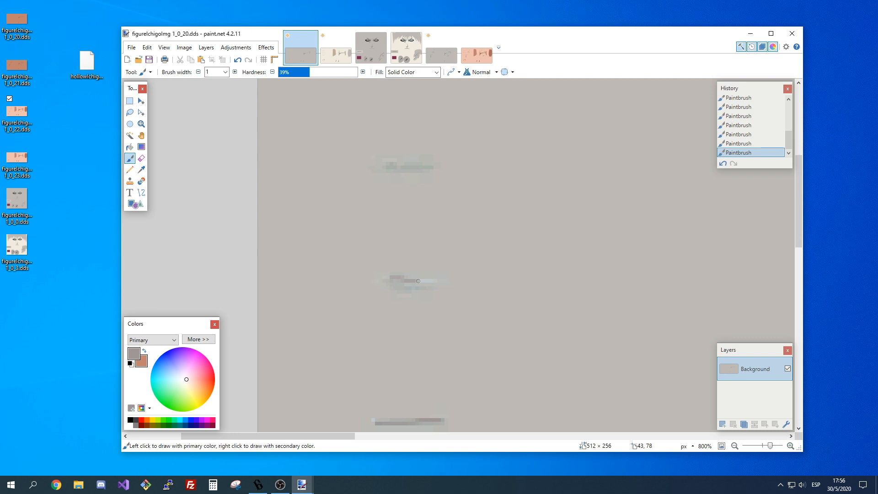
{"action": "left_click_drag", "start_coordinate": [418, 281], "coordinate": [436, 281]}
{"action": "left_click_drag", "start_coordinate": [395, 285], "coordinate": [424, 288]}
{"action": "left_click_drag", "start_coordinate": [432, 168], "coordinate": [385, 168]}
{"action": "left_click_drag", "start_coordinate": [380, 164], "coordinate": [428, 164]}
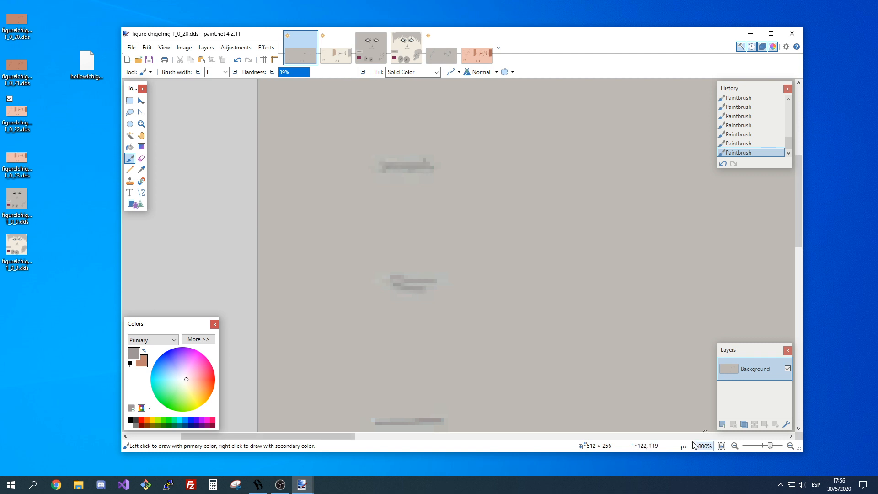
{"action": "scroll", "coordinate": [694, 446], "scroll_direction": "down", "scroll_amount": 7}
{"action": "left_click_drag", "start_coordinate": [530, 438], "coordinate": [555, 446]}
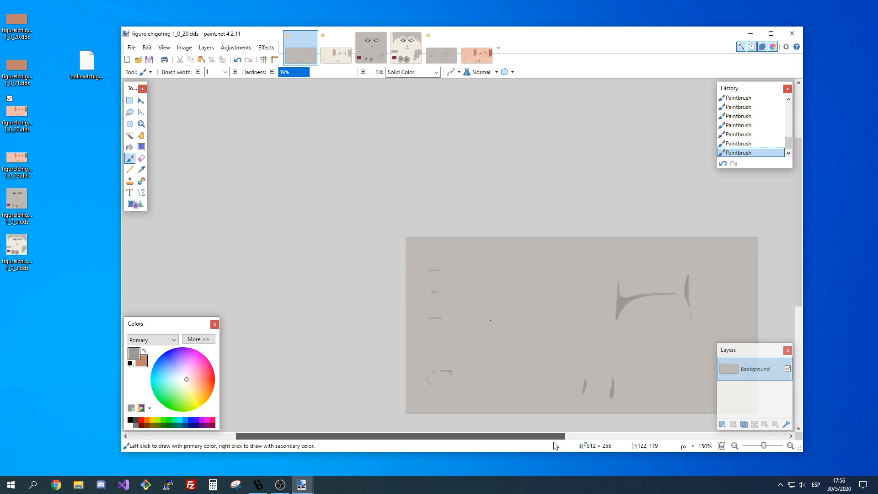
Paste the cleaned lower marks into 1_0_21, deselect them and save the finished textures, including 1_0_21.
{"action": "left_click", "coordinate": [438, 54]}
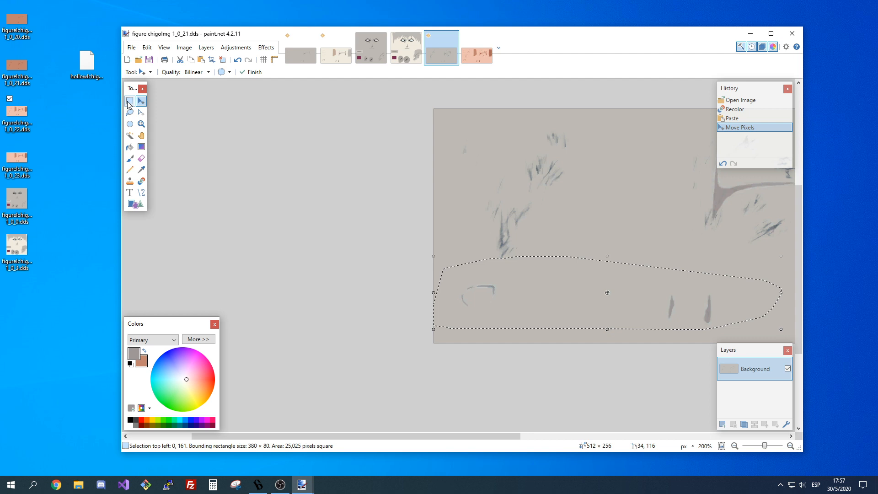
{"action": "left_click", "coordinate": [129, 101]}
{"action": "key", "text": "ctrl+d"}
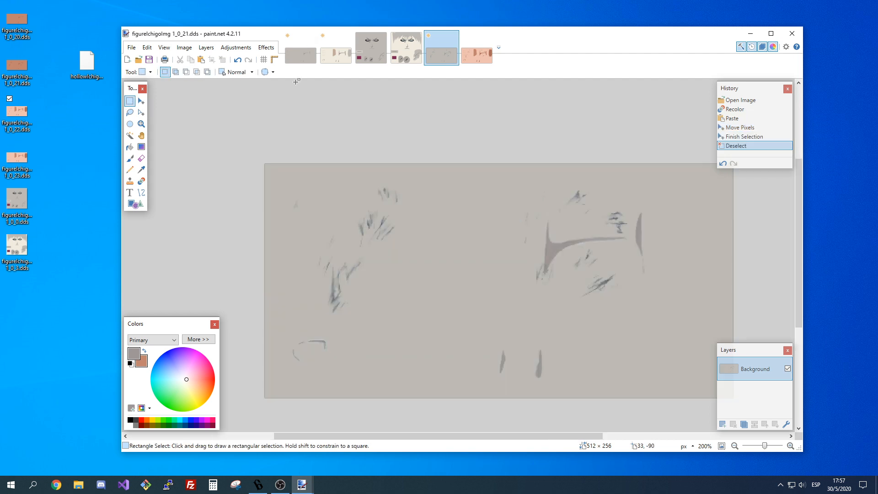
{"action": "left_click", "coordinate": [336, 48]}
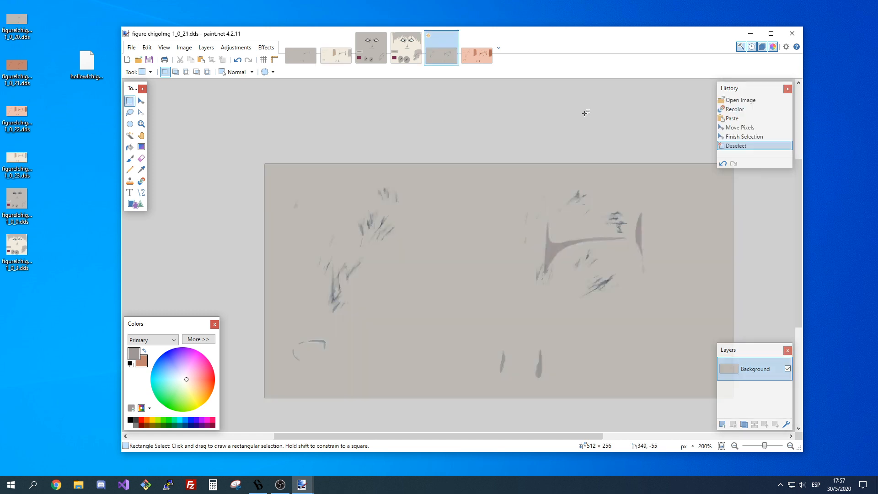
{"action": "left_click", "coordinate": [150, 60]}
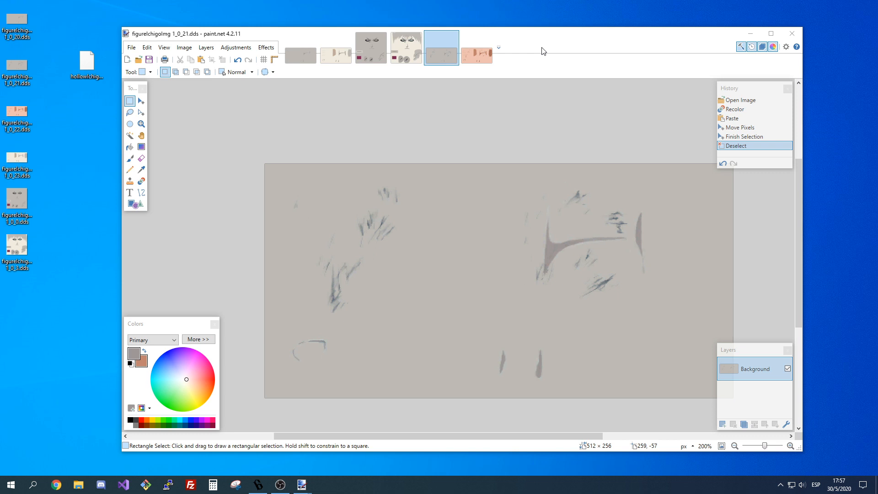
Recolor 1_0_22 cream and paste in the lassoed lower marks and grey patch from 1_0_23.
{"action": "left_click", "coordinate": [478, 54]}
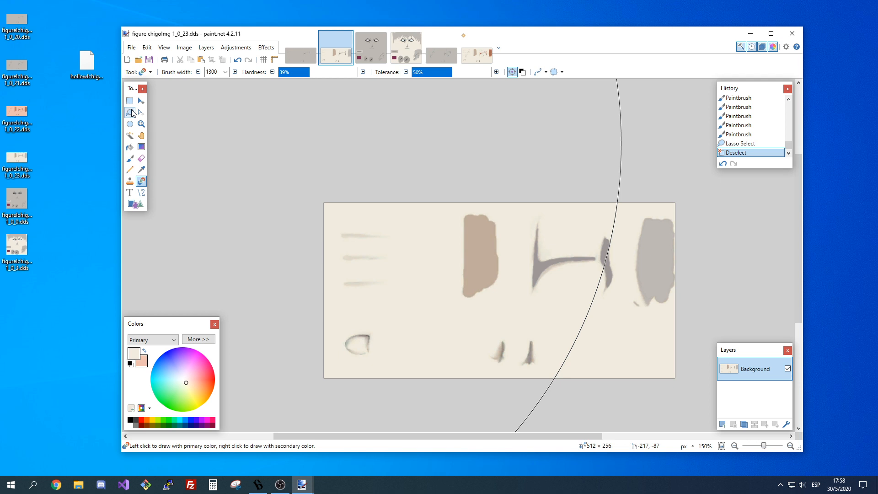
{"action": "left_click", "coordinate": [130, 112]}
{"action": "left_click_drag", "start_coordinate": [569, 370], "coordinate": [587, 363]}
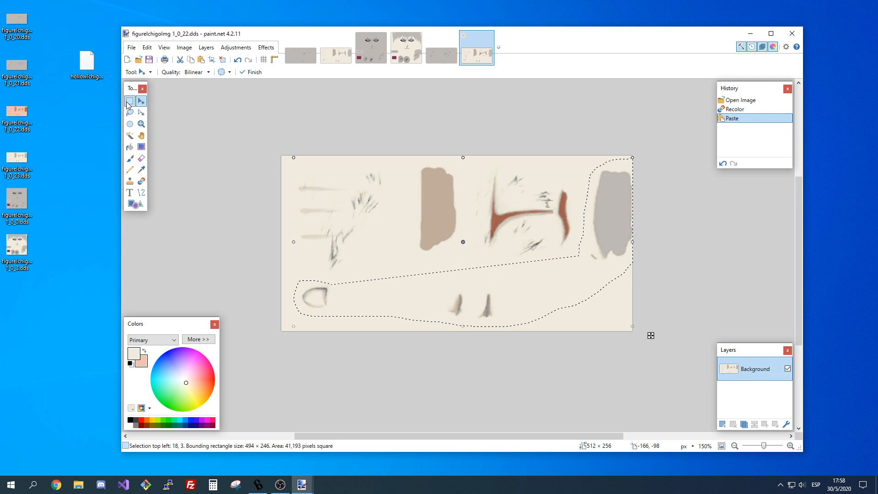
{"action": "left_click", "coordinate": [129, 101]}
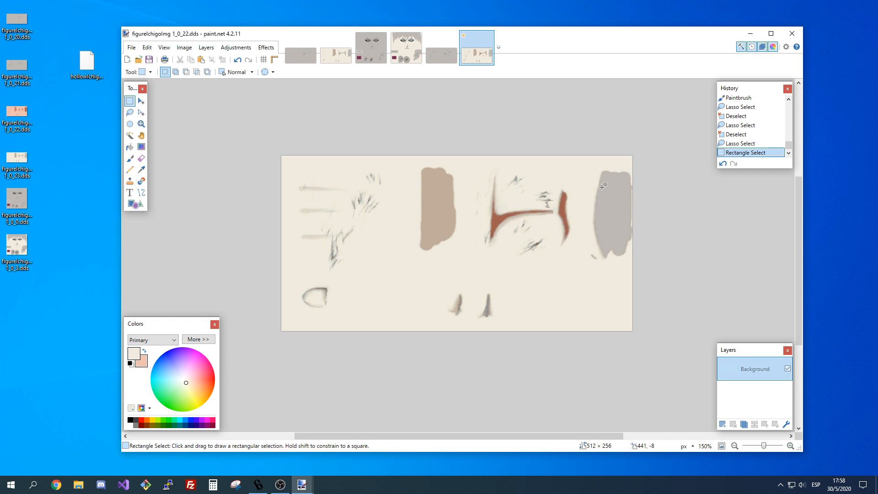
Touch up the left edge of 1_0_23's branching mark in dark grey with a brush width of 2 and 16% hardness.
{"action": "left_click", "coordinate": [336, 50]}
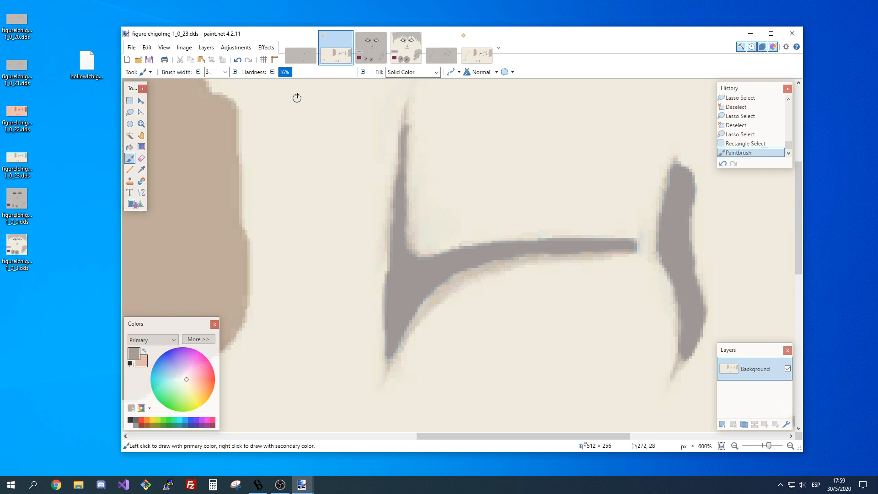
{"action": "key", "text": "ctrl+z"}
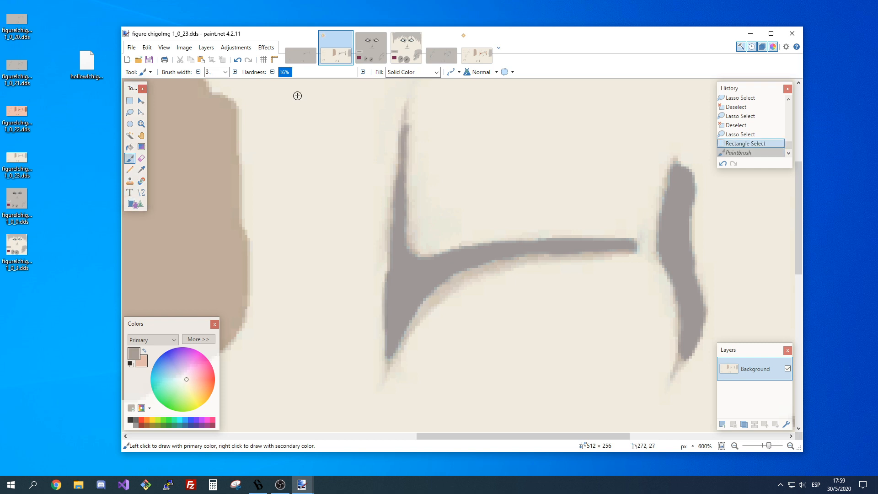
{"action": "key", "text": "bracketleft"}
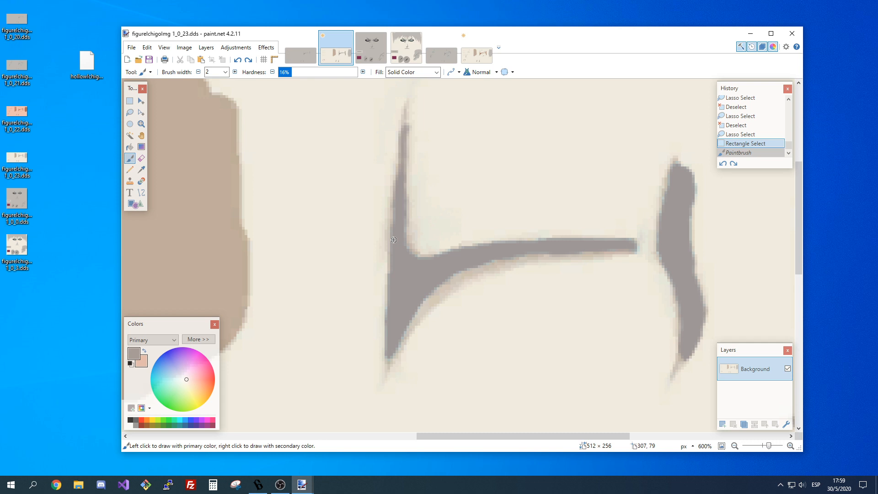
{"action": "key", "text": "ctrl+y"}
{"action": "key", "text": "ctrl+y"}
{"action": "key", "text": "ctrl+y"}
{"action": "key", "text": "ctrl+y"}
{"action": "key", "text": "ctrl+y"}
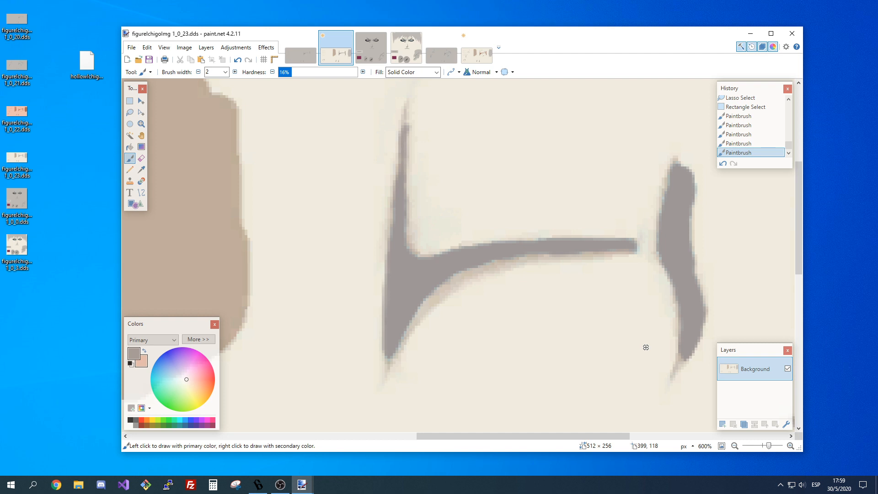
Compare 1_0_22 with 1_0_23 and lasso the left edge of the branching mark in 1_0_23.
{"action": "left_click", "coordinate": [476, 52]}
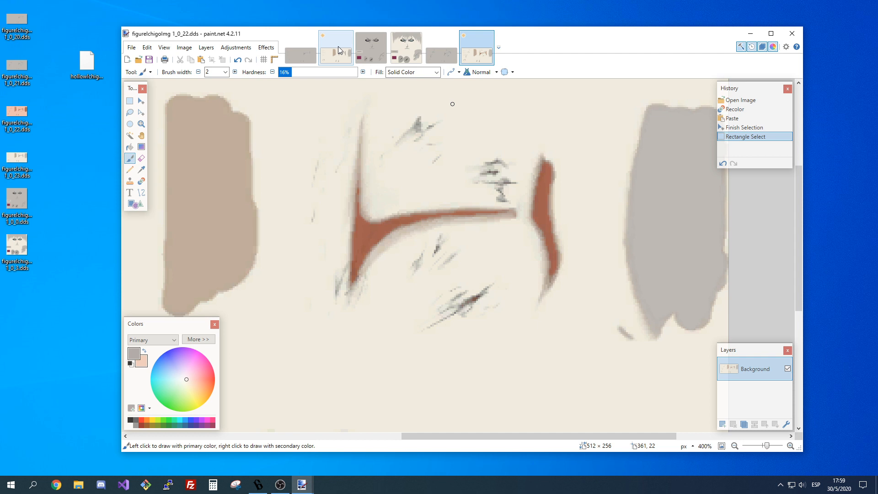
{"action": "left_click", "coordinate": [338, 46]}
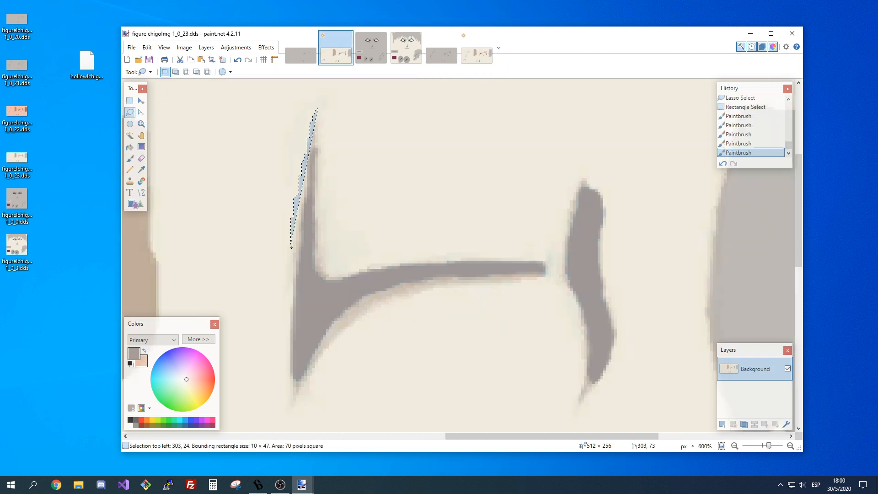
{"action": "left_click_drag", "start_coordinate": [291, 248], "coordinate": [286, 295]}
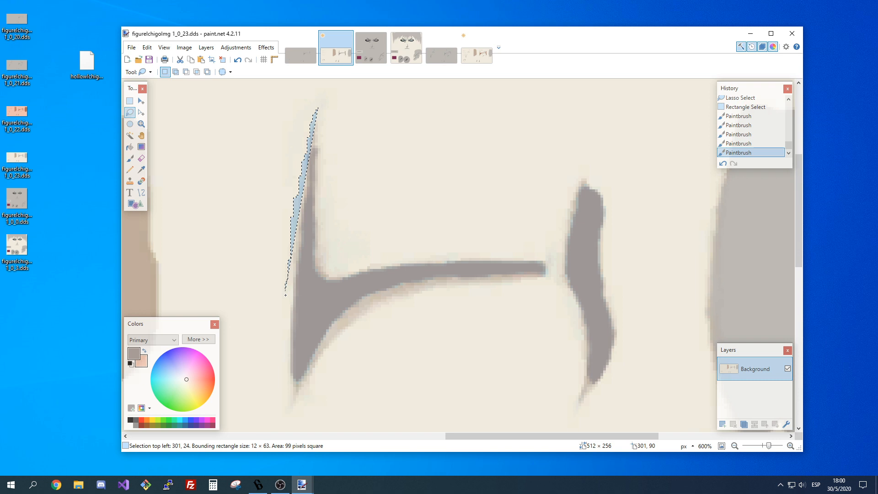
{"action": "left_click_drag", "start_coordinate": [285, 295], "coordinate": [364, 263]}
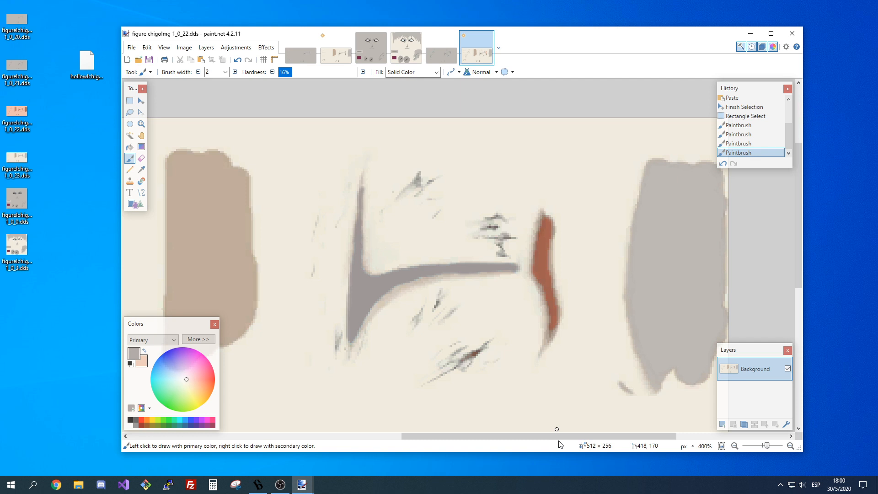
Replace the reddish curved mark in 1_0_22 with the grey one from 1_0_23, and save 1_0_23 when closing it.
{"action": "key", "text": "ctrl+v"}
{"action": "scroll", "coordinate": [601, 223], "scroll_direction": "up", "scroll_amount": 3}
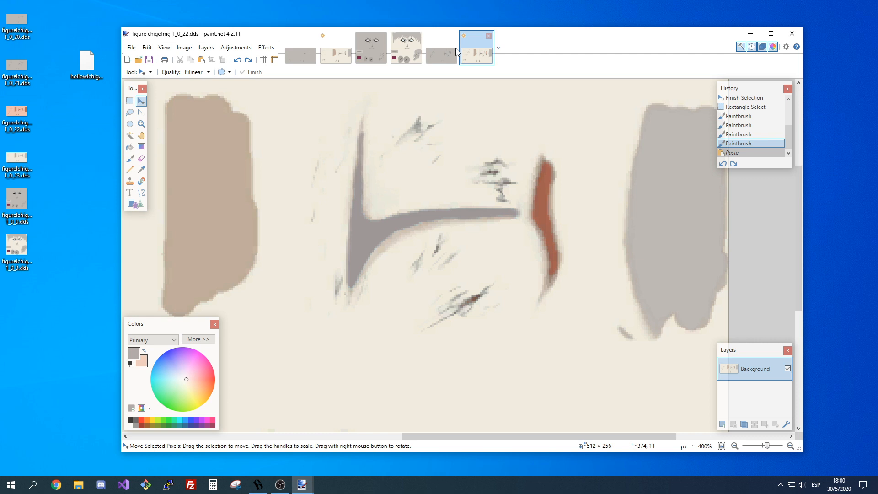
{"action": "key", "text": "s"}
{"action": "key", "text": "ctrl+d"}
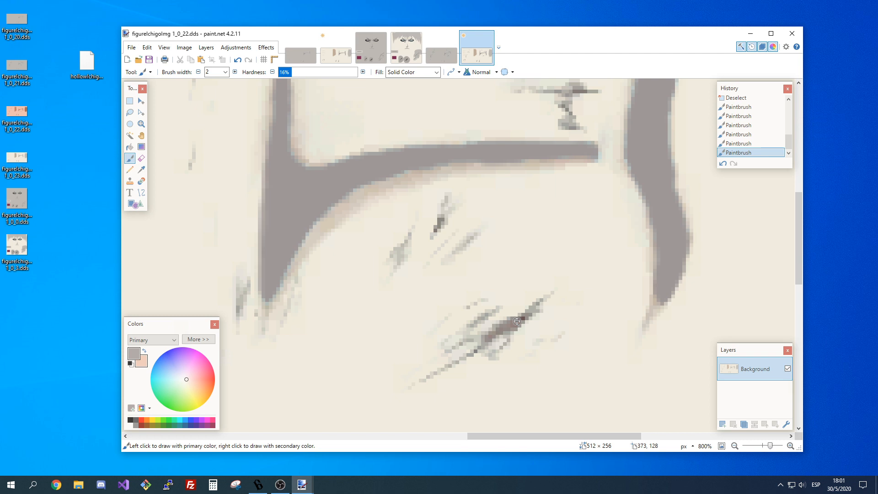
{"action": "left_click", "coordinate": [735, 446]}
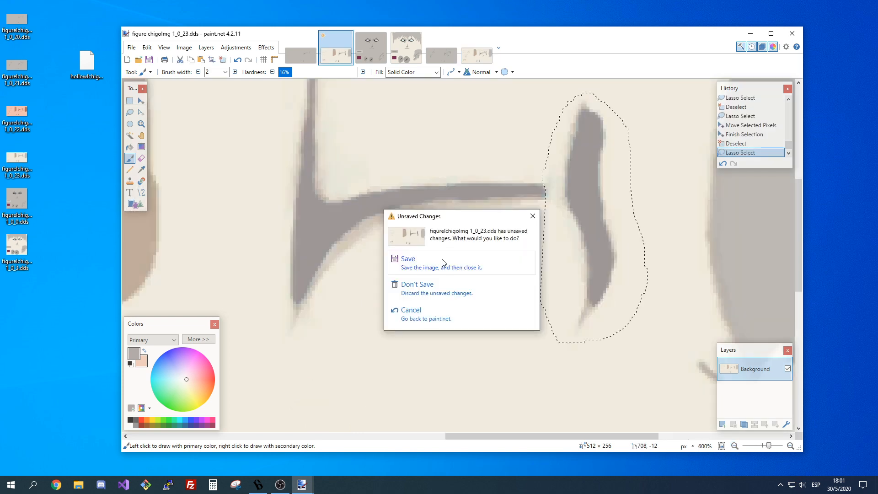
{"action": "left_click", "coordinate": [442, 263]}
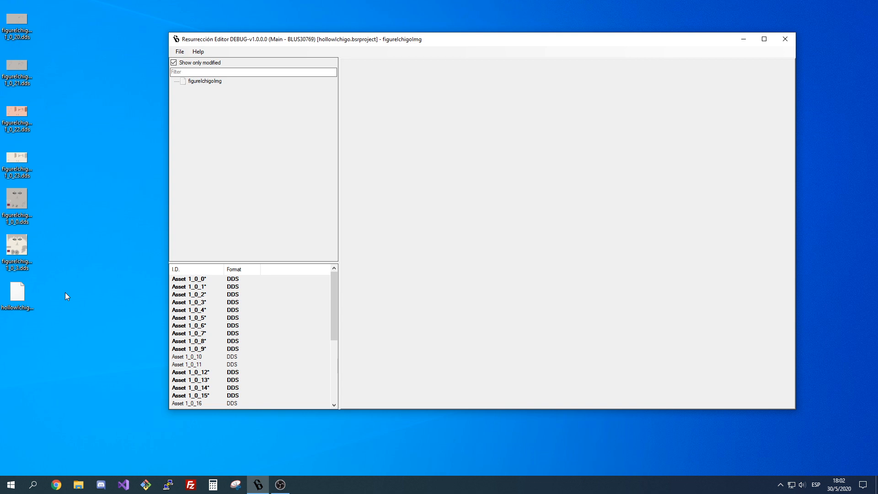
Switch to Resurrección Editor and review the figureIchigoImg textures from asset 1_0_0 through 1_0_31.
{"action": "left_click", "coordinate": [197, 279]}
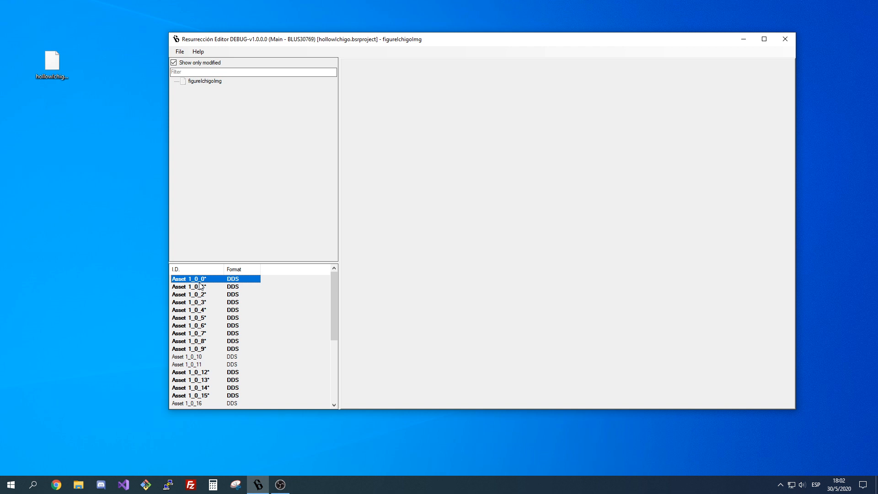
{"action": "key", "text": "Down"}
{"action": "key", "text": "Down"}
{"action": "key", "text": "Down"}
{"action": "key", "text": "Down"}
{"action": "key", "text": "Down"}
{"action": "key", "text": "Down"}
{"action": "key", "text": "Down"}
{"action": "key", "text": "Down"}
{"action": "key", "text": "Down"}
{"action": "key", "text": "Down"}
{"action": "key", "text": "Down"}
{"action": "key", "text": "Down"}
{"action": "key", "text": "Down"}
{"action": "key", "text": "Down"}
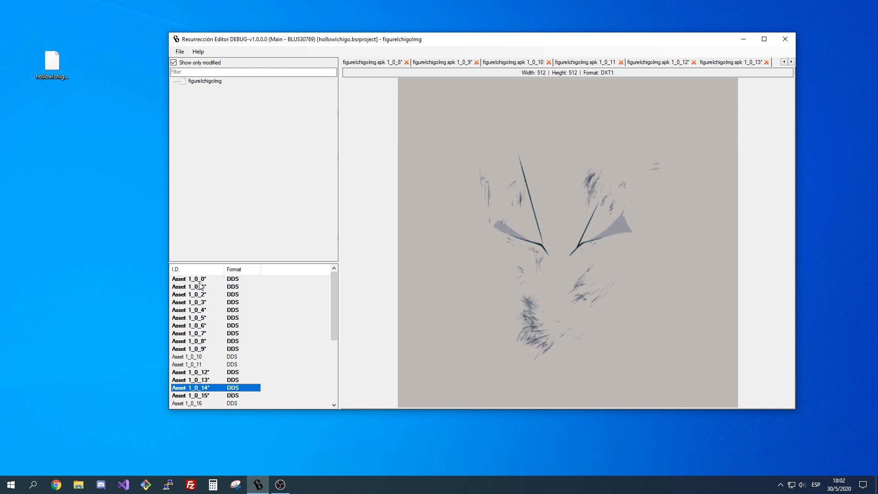
{"action": "key", "text": "Down"}
{"action": "key", "text": "Down"}
{"action": "key", "text": "Down"}
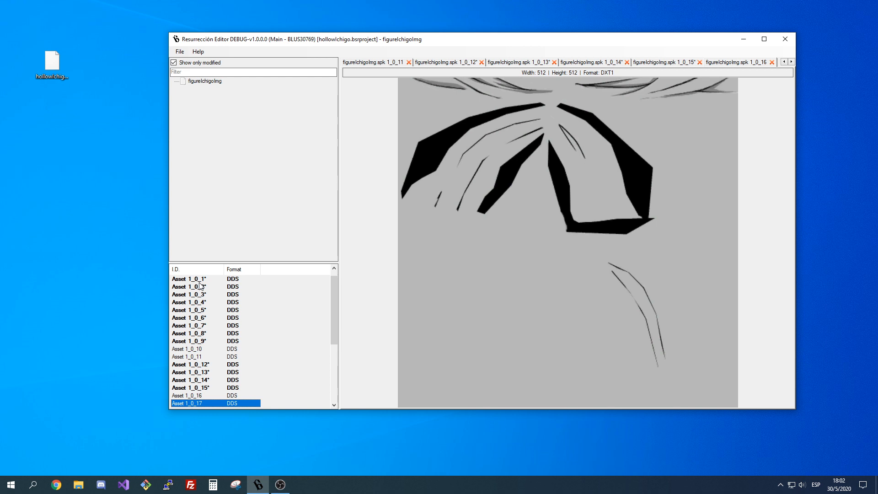
{"action": "key", "text": "Down"}
{"action": "key", "text": "Down"}
{"action": "key", "text": "Down"}
{"action": "key", "text": "Down"}
{"action": "key", "text": "Down"}
{"action": "key", "text": "Down"}
{"action": "key", "text": "Down"}
{"action": "key", "text": "Down"}
{"action": "key", "text": "Down"}
{"action": "key", "text": "Down"}
{"action": "key", "text": "Down"}
{"action": "key", "text": "Down"}
{"action": "key", "text": "Down"}
{"action": "key", "text": "Down"}
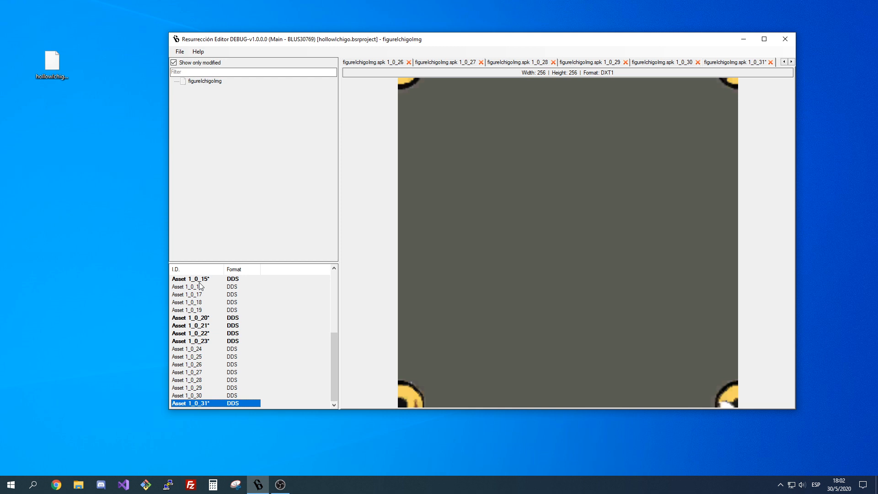
Export asset 1_0_31, clean the fringes around its corner eyes with dark grey, and save it as BC1 (Linear, DXT1) with mip maps.
{"action": "right_click", "coordinate": [207, 403]}
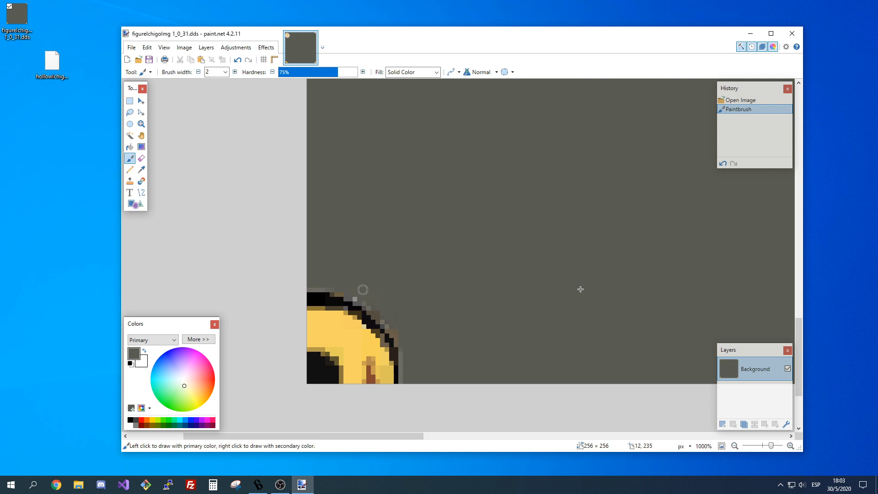
{"action": "key", "text": "k"}
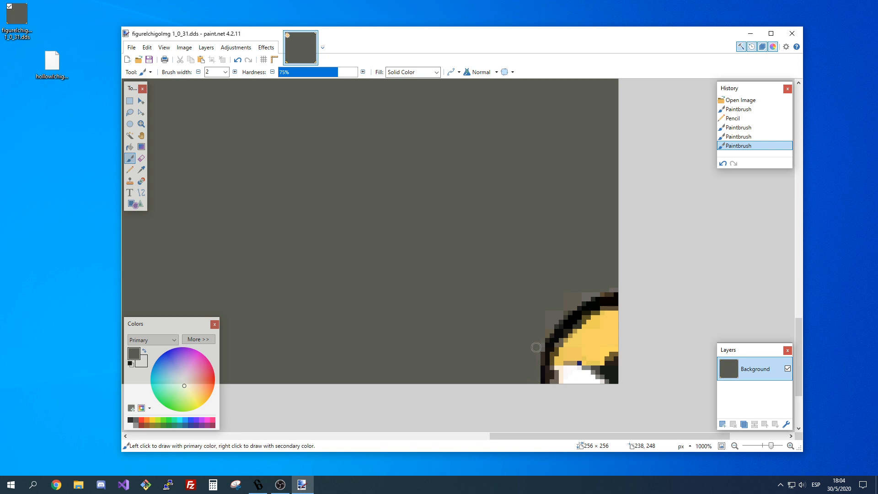
{"action": "left_click_drag", "start_coordinate": [536, 347], "coordinate": [534, 349]}
{"action": "scroll", "coordinate": [513, 343], "scroll_direction": "down", "scroll_amount": 7}
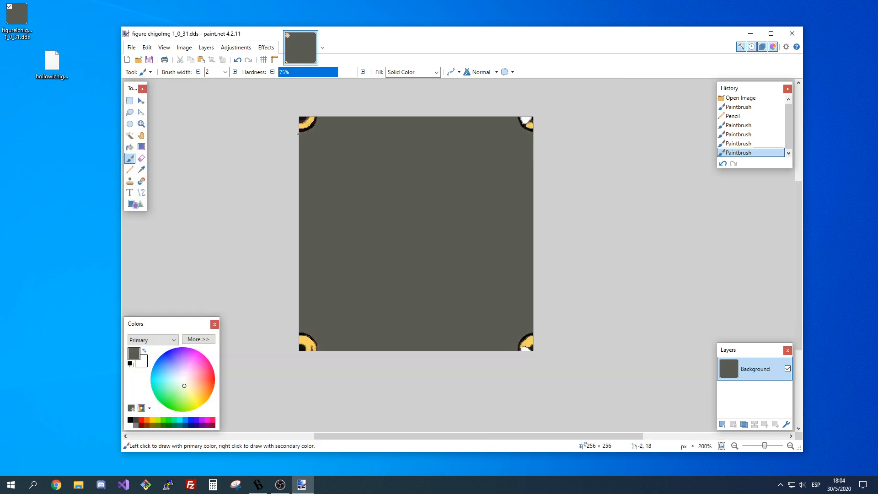
{"action": "key", "text": "ctrl+s"}
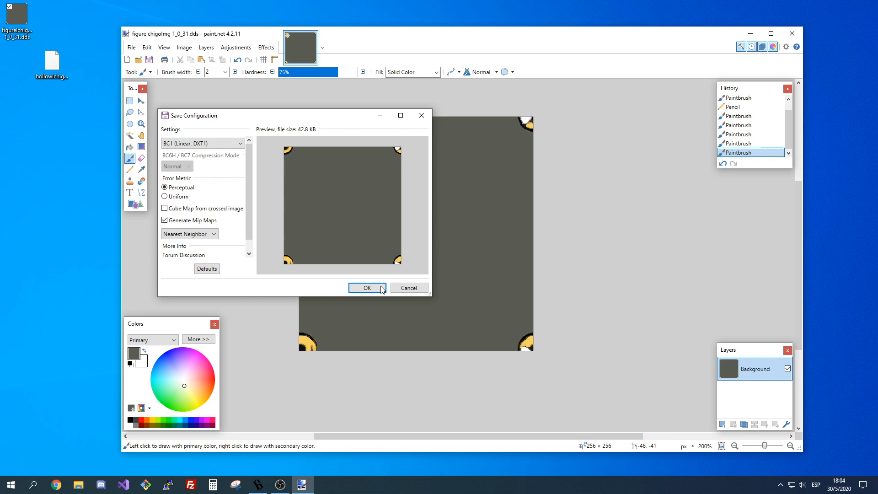
{"action": "left_click", "coordinate": [382, 289]}
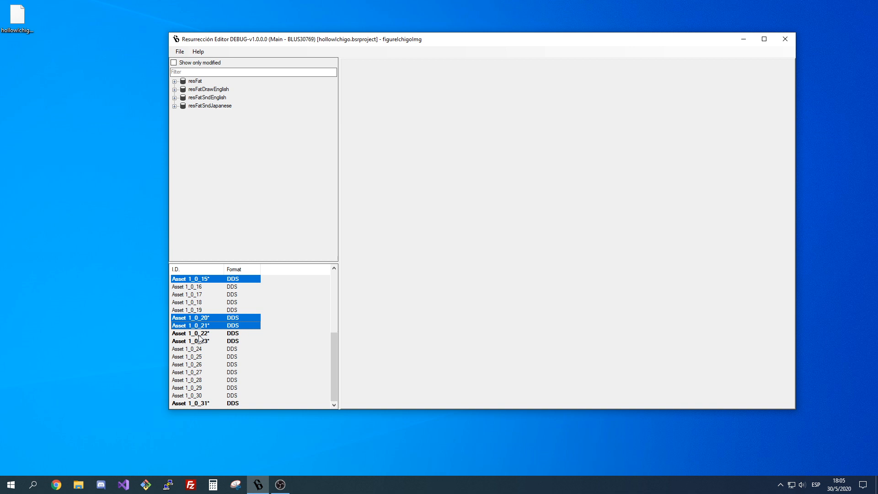
Import the exported figureIchigoImg textures 1_0_0 through 1_0_9 into the matching assets of btlIchigoImg under resFatSndEnglish's Battle folder.
{"action": "left_click", "coordinate": [197, 99]}
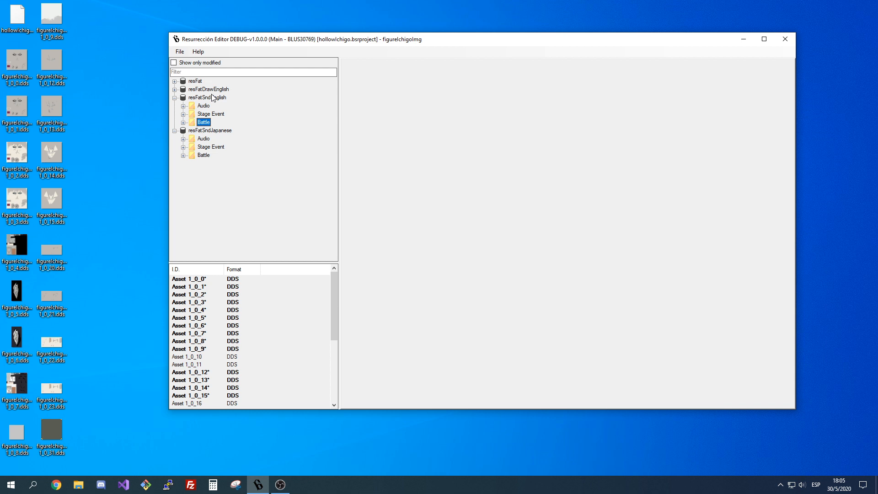
{"action": "key", "text": "Right"}
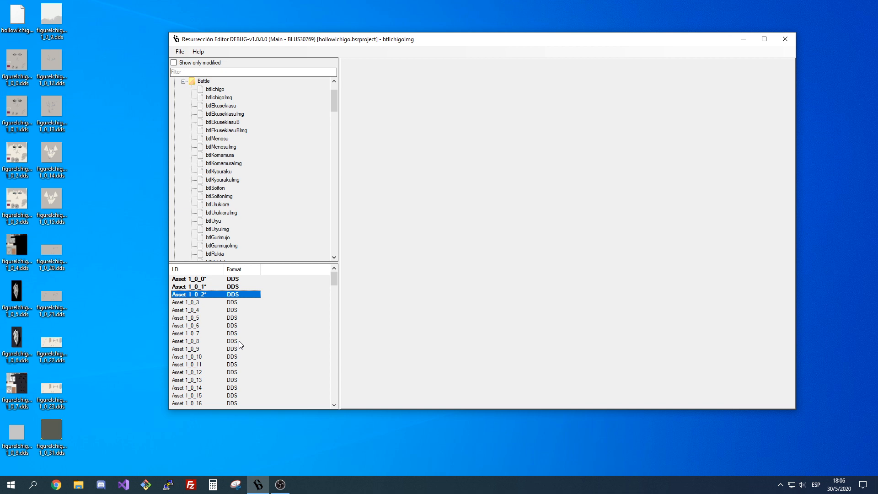
{"action": "right_click", "coordinate": [202, 325]}
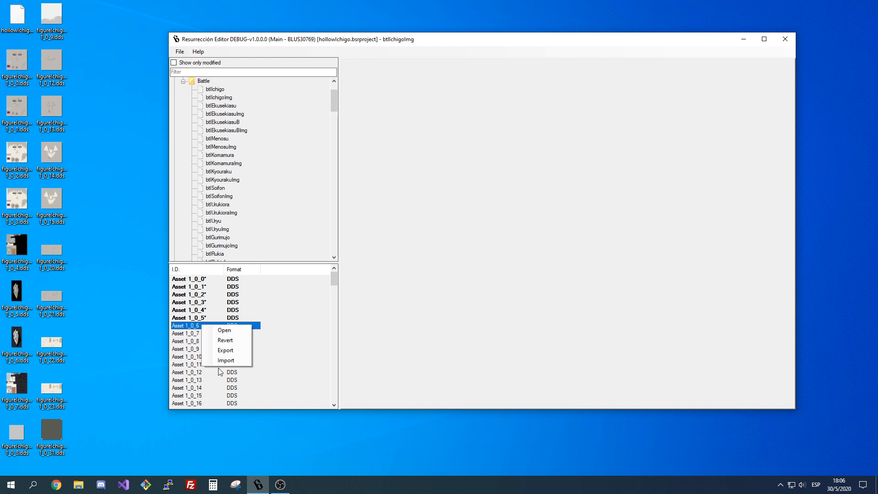
{"action": "right_click", "coordinate": [196, 297]}
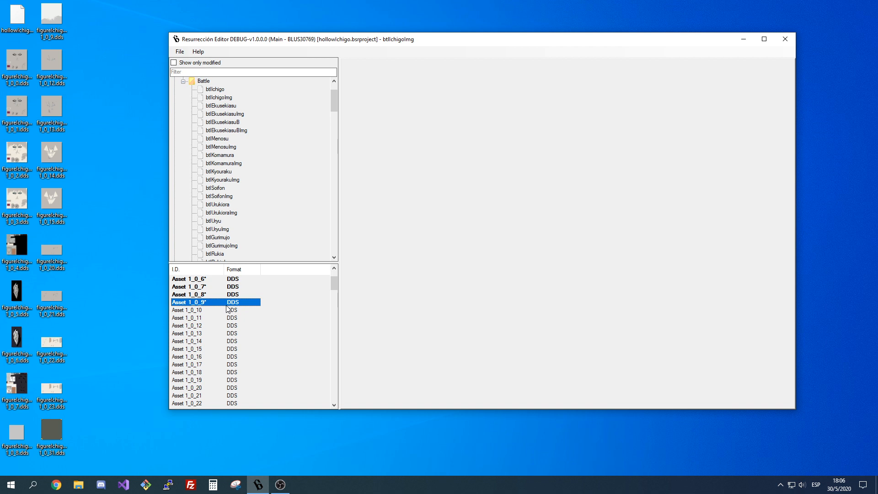
{"action": "scroll", "coordinate": [189, 363], "scroll_direction": "down", "scroll_amount": 5}
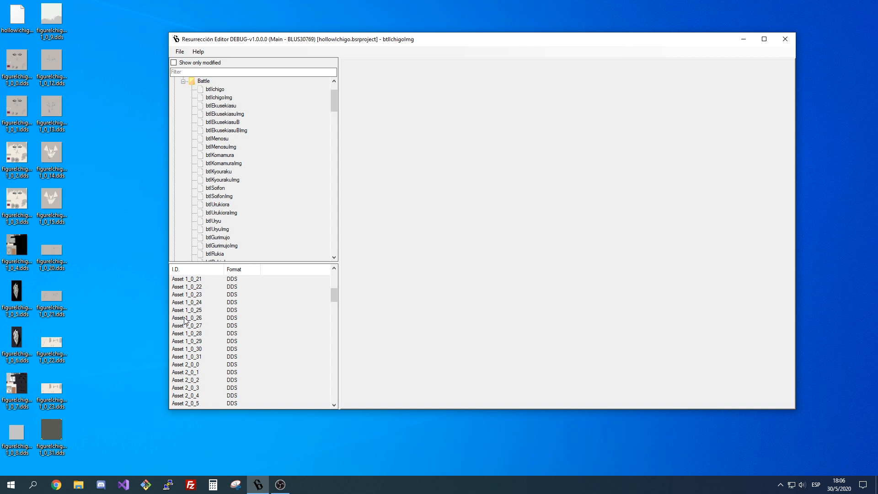
Import textures 1_0_12 to 1_0_15, 1_0_20 to 1_0_23 and 1_0_31 into the English btlIchigoImg, and check 1_0_31's preview.
{"action": "scroll", "coordinate": [184, 320], "scroll_direction": "up", "scroll_amount": 4}
{"action": "right_click", "coordinate": [217, 326]}
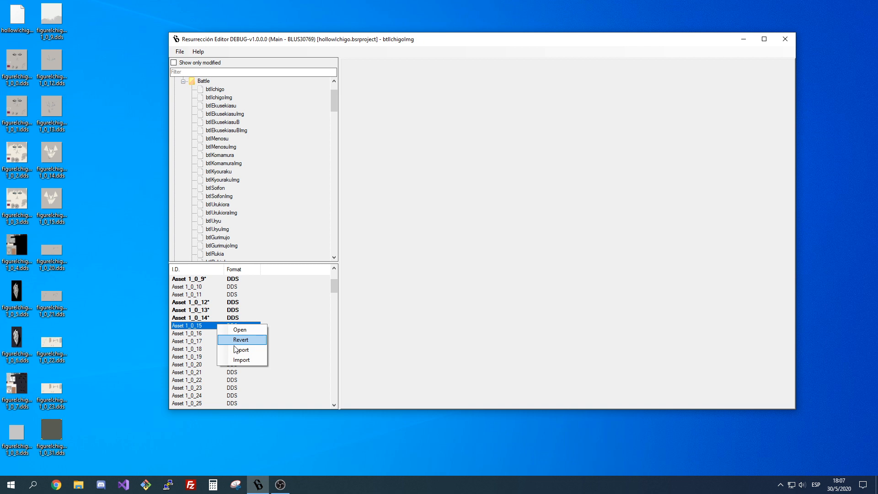
{"action": "left_click", "coordinate": [241, 361]}
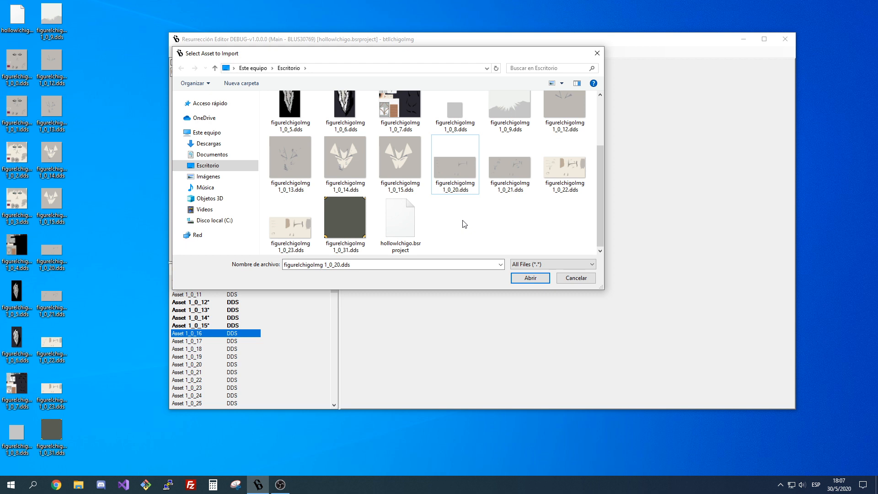
{"action": "right_click", "coordinate": [198, 364]}
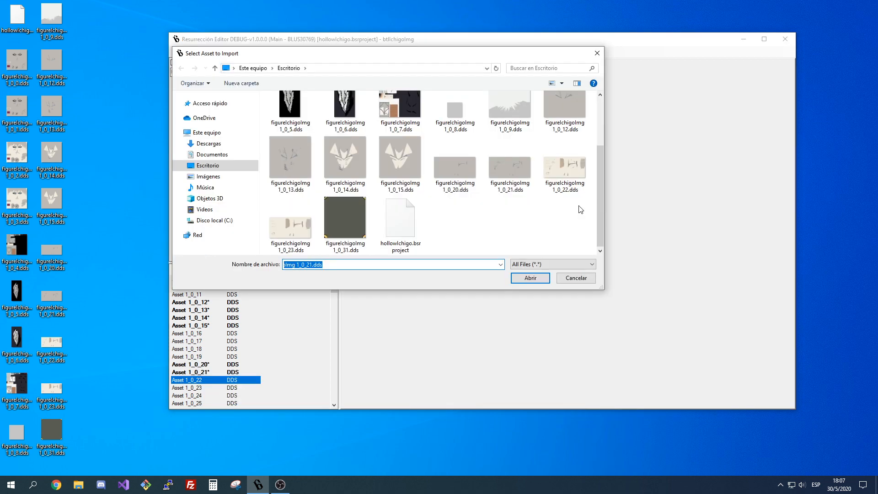
{"action": "key", "text": "Return"}
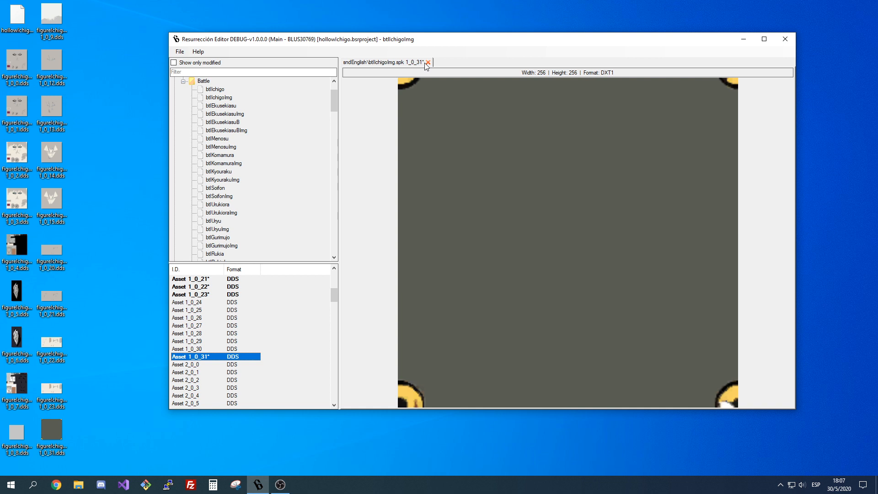
{"action": "left_click", "coordinate": [428, 63]}
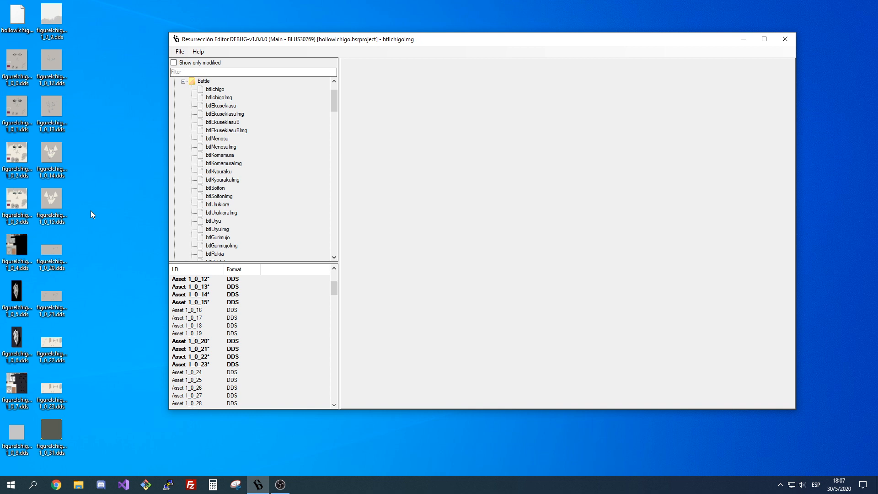
Import figureIchigoImg textures 1_0_0 through 1_0_9 into the matching assets of btlIchigoImg under resFatSndJapanese's Battle folder.
{"action": "scroll", "coordinate": [264, 362], "scroll_direction": "up", "scroll_amount": 2}
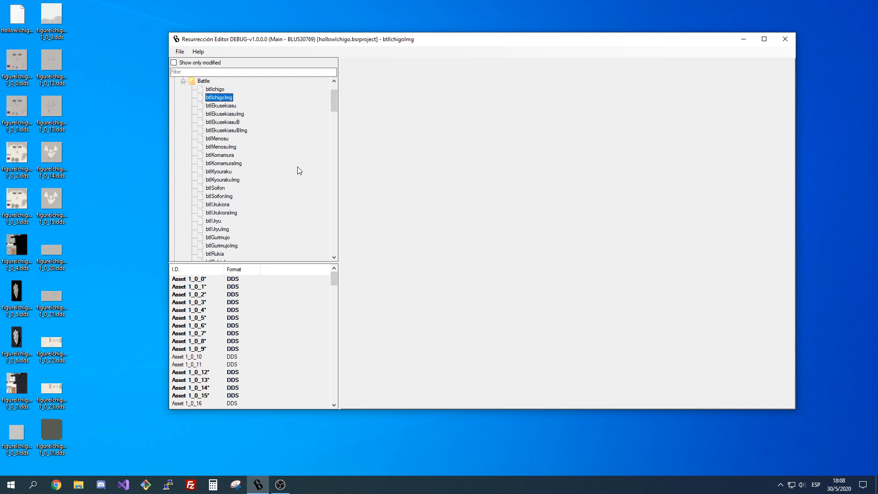
{"action": "scroll", "coordinate": [247, 222], "scroll_direction": "up", "scroll_amount": 3}
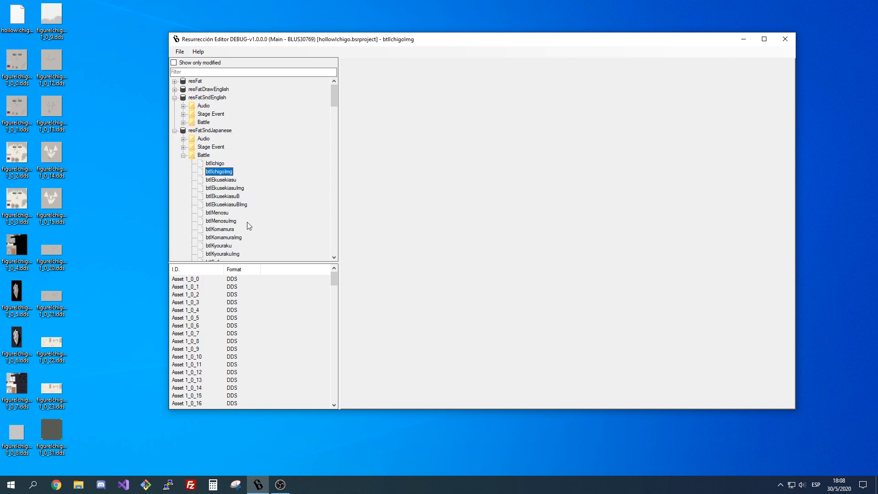
{"action": "scroll", "coordinate": [247, 222], "scroll_direction": "down", "scroll_amount": 3}
{"action": "right_click", "coordinate": [191, 287]}
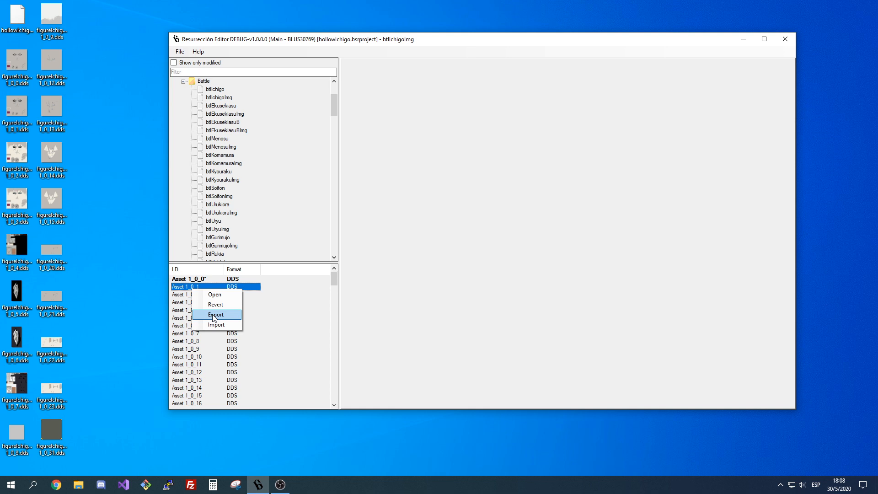
{"action": "left_click", "coordinate": [213, 315]}
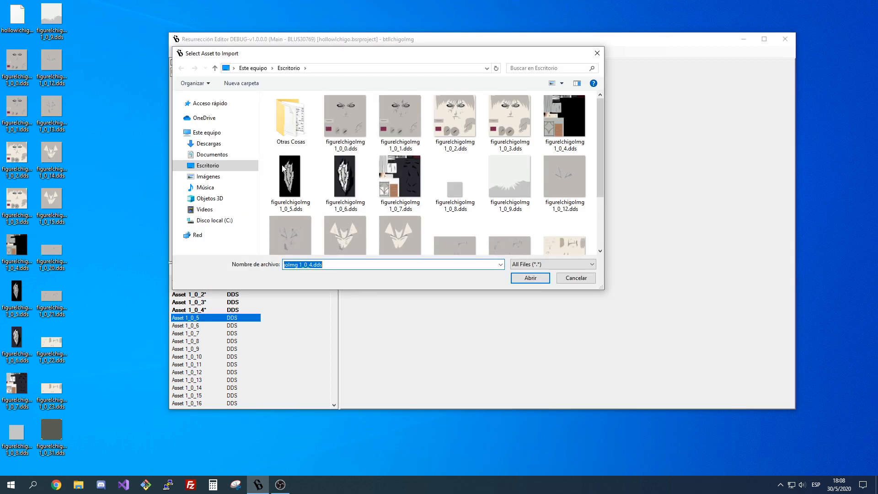
{"action": "double_click", "coordinate": [283, 169]}
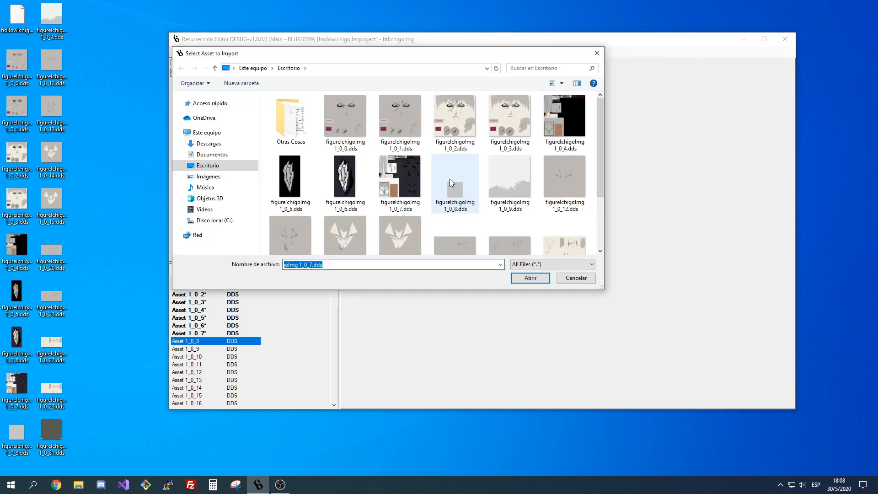
{"action": "double_click", "coordinate": [450, 180]}
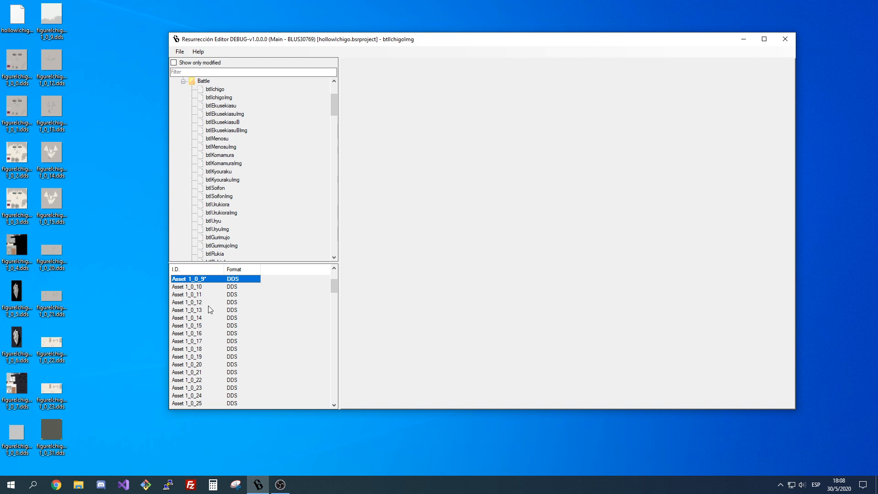
Import textures 1_0_12 to 1_0_15 and 1_0_20 to 1_0_22 into the matching assets of the Japanese btlIchigoImg.
{"action": "double_click", "coordinate": [208, 304]}
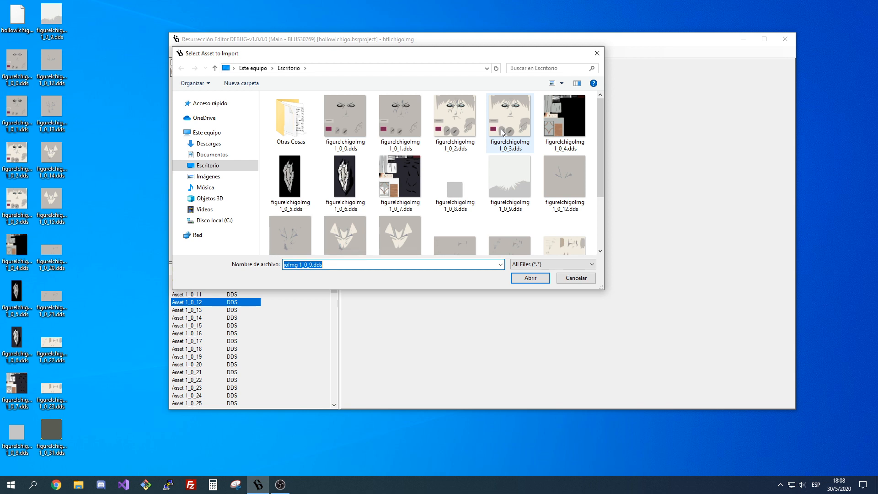
{"action": "left_click", "coordinate": [336, 229]}
{"action": "double_click", "coordinate": [335, 229]}
{"action": "right_click", "coordinate": [200, 326]}
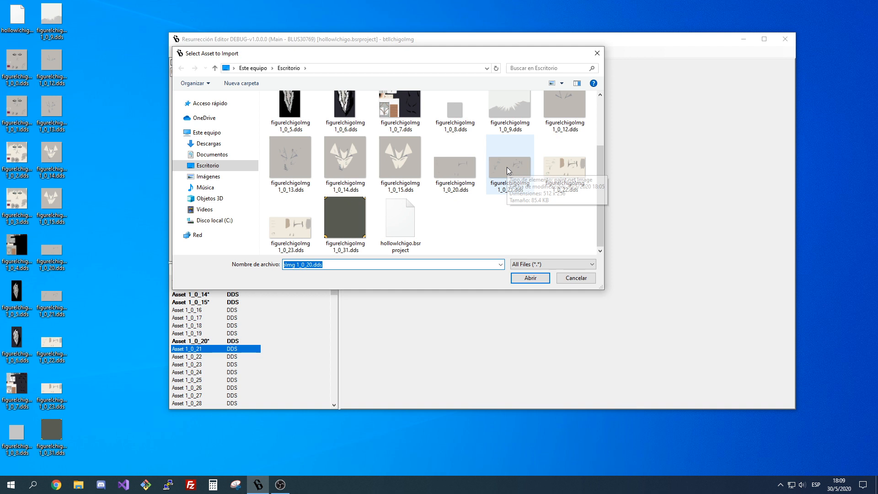
{"action": "double_click", "coordinate": [507, 166]}
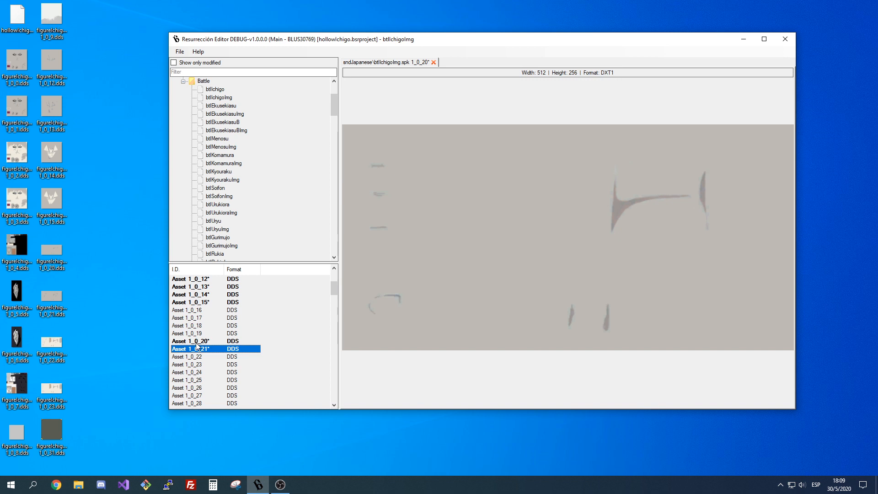
{"action": "double_click", "coordinate": [196, 356]}
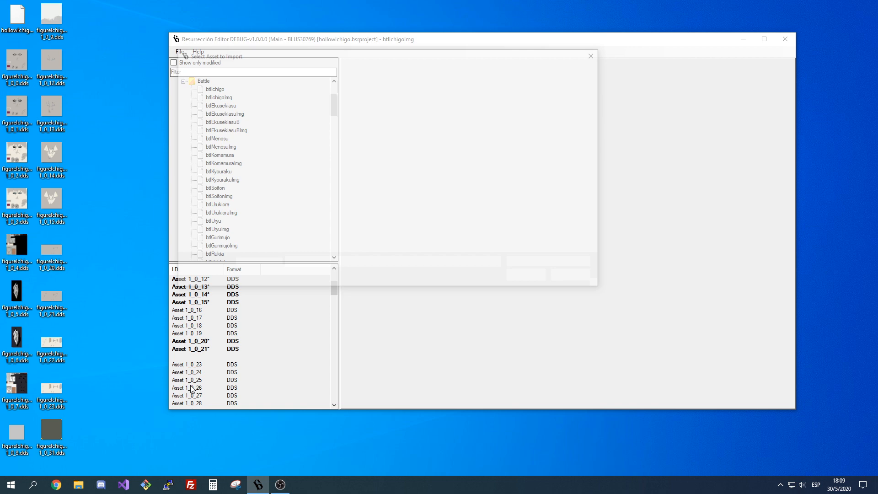
Import textures 1_0_23 and 1_0_31 into the matching assets of the Japanese btlIchigoImg.
{"action": "scroll", "coordinate": [191, 389], "scroll_direction": "down", "scroll_amount": 2}
{"action": "right_click", "coordinate": [206, 380]}
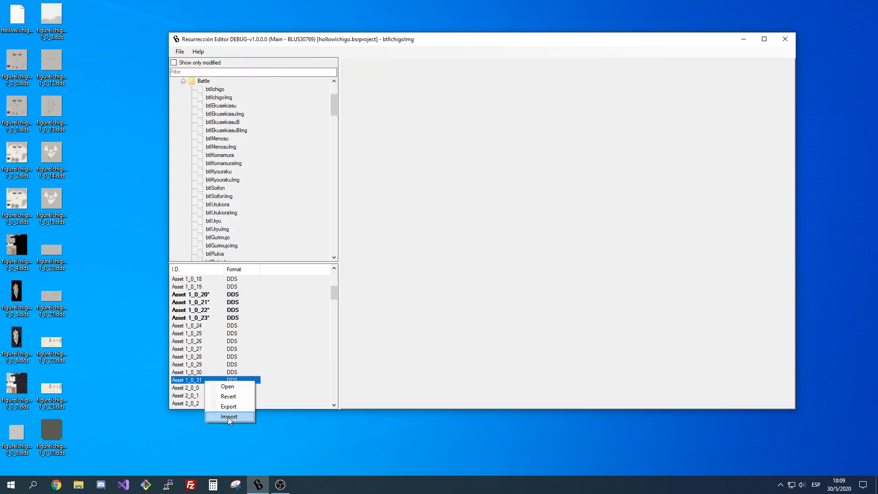
{"action": "left_click", "coordinate": [229, 416]}
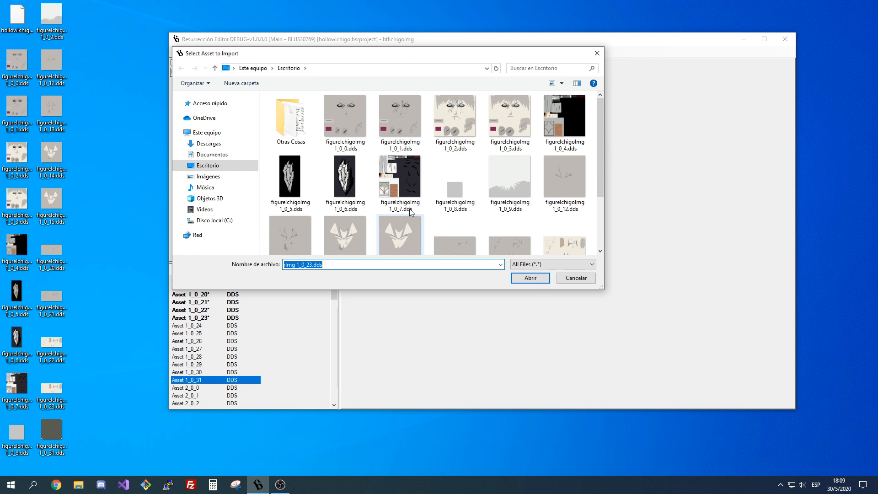
{"action": "key", "text": "Return"}
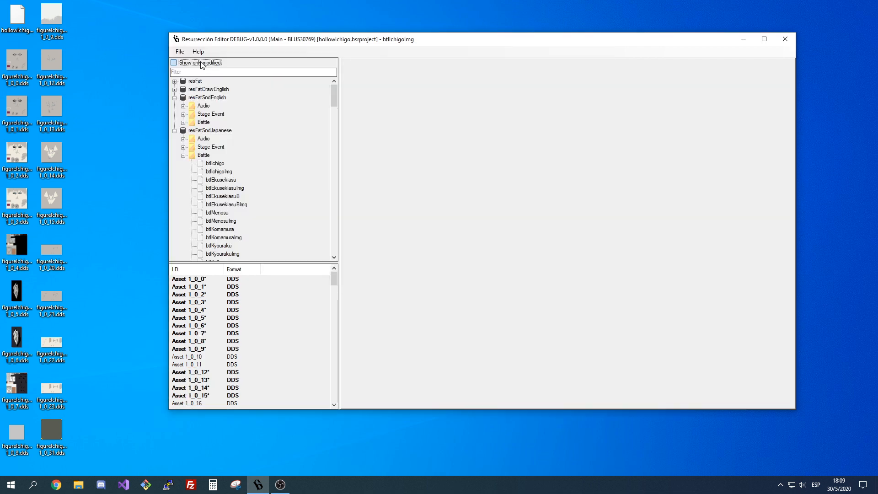
Show only the modified files and select figureIchigoImg to check its replaced assets.
{"action": "left_click", "coordinate": [201, 63]}
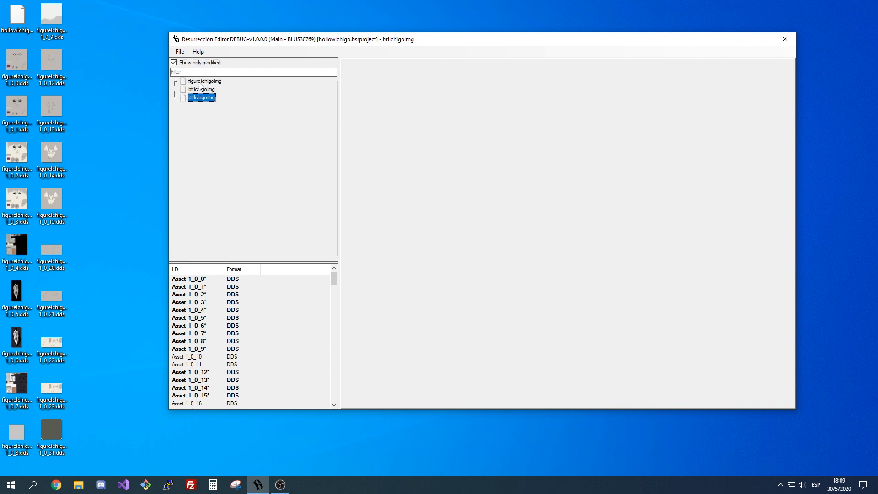
{"action": "left_click", "coordinate": [200, 81]}
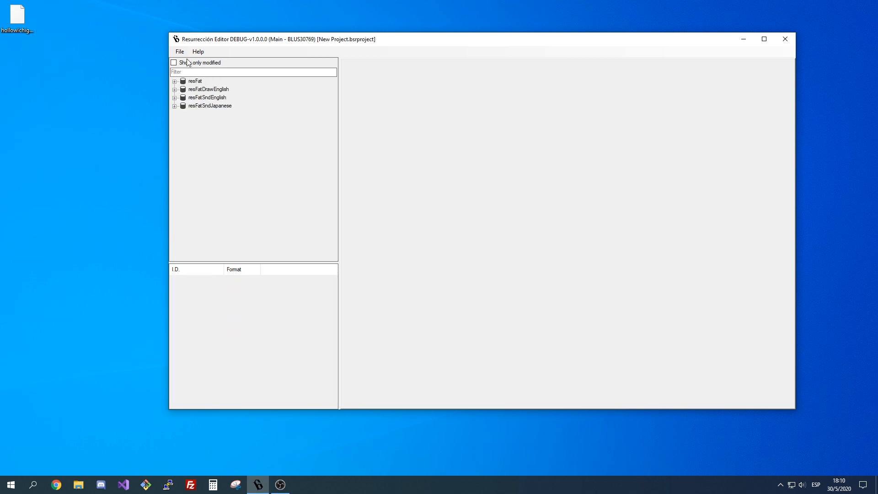
Load the hollowIchigo.bsrproject project, list only its modified files, and check figureIchigoImg and both btlIchigoImg entries.
{"action": "left_click", "coordinate": [179, 51]}
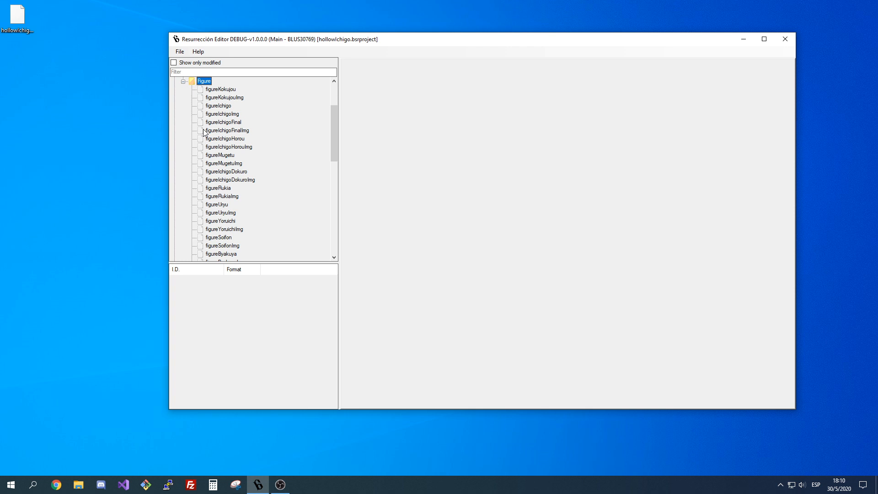
{"action": "left_click", "coordinate": [187, 63]}
{"action": "left_click", "coordinate": [193, 81]}
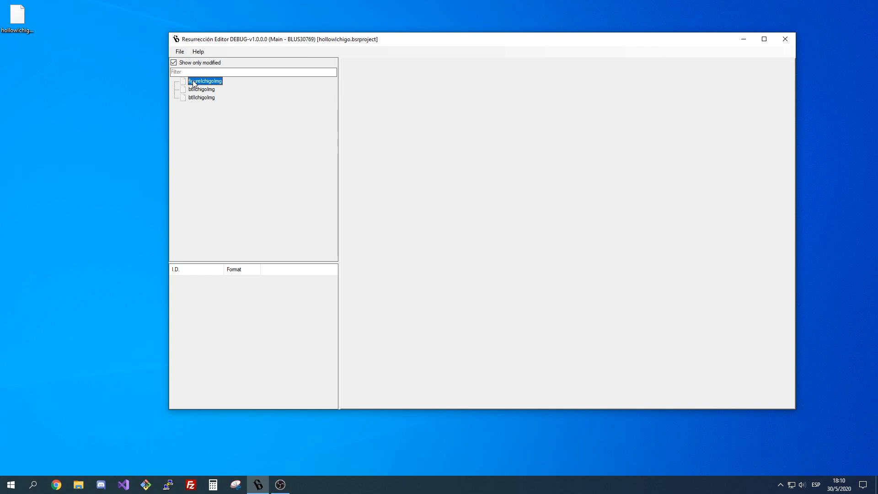
{"action": "key", "text": "Down"}
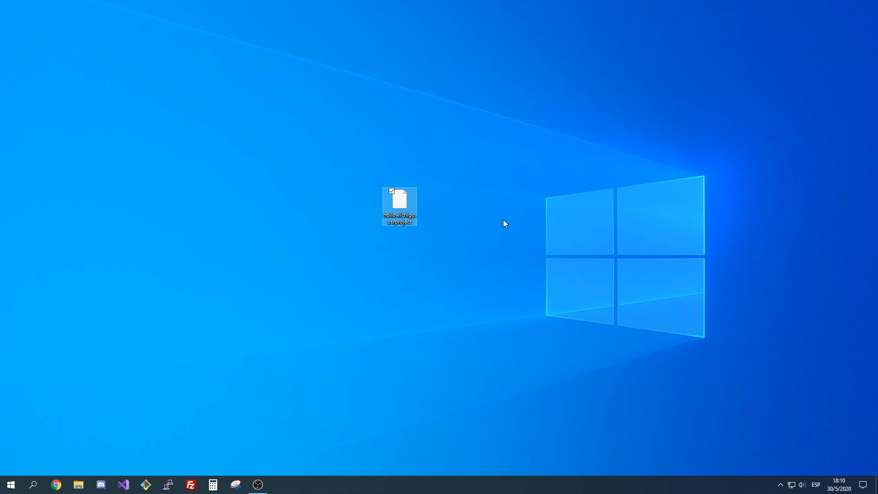
{"action": "left_click", "coordinate": [503, 219]}
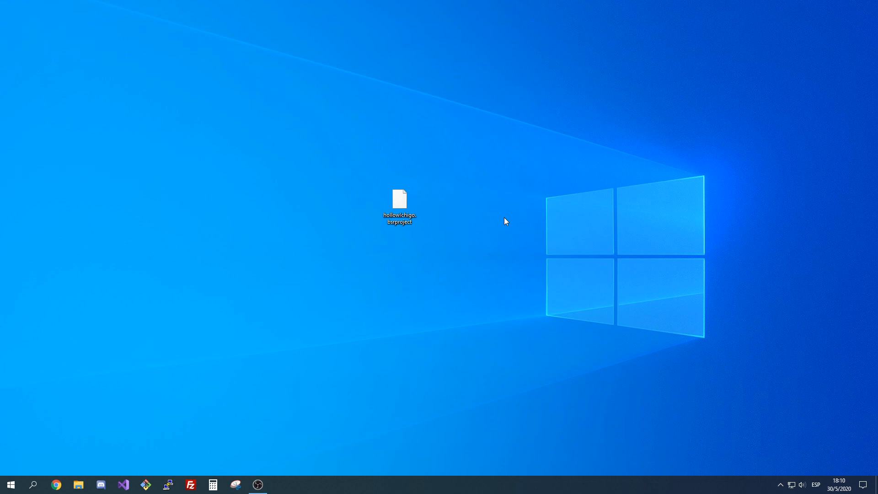